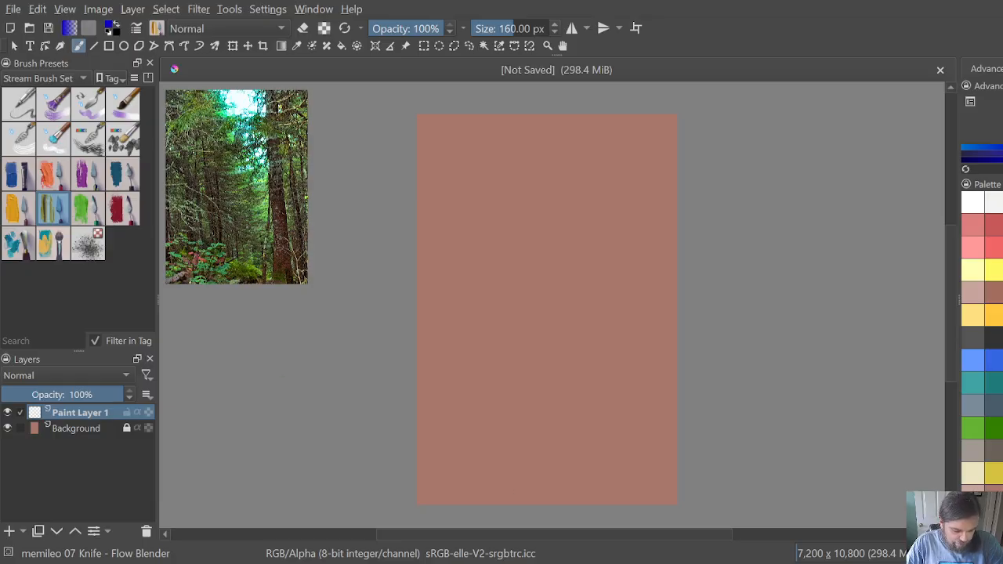
Step: Add a new paint layer above Paint Layer 1 and name it Sky
left_click(10, 531)
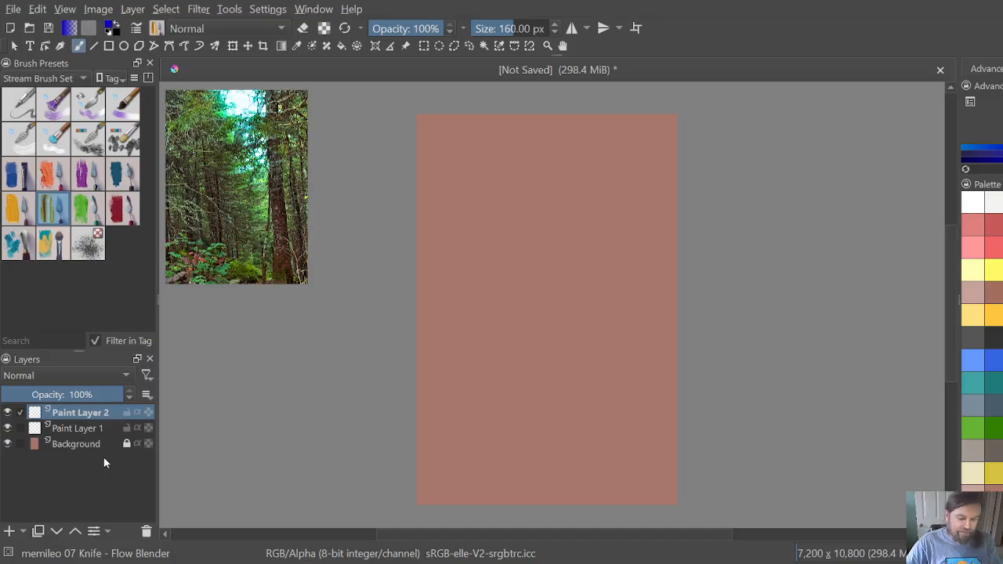
double_click(85, 413)
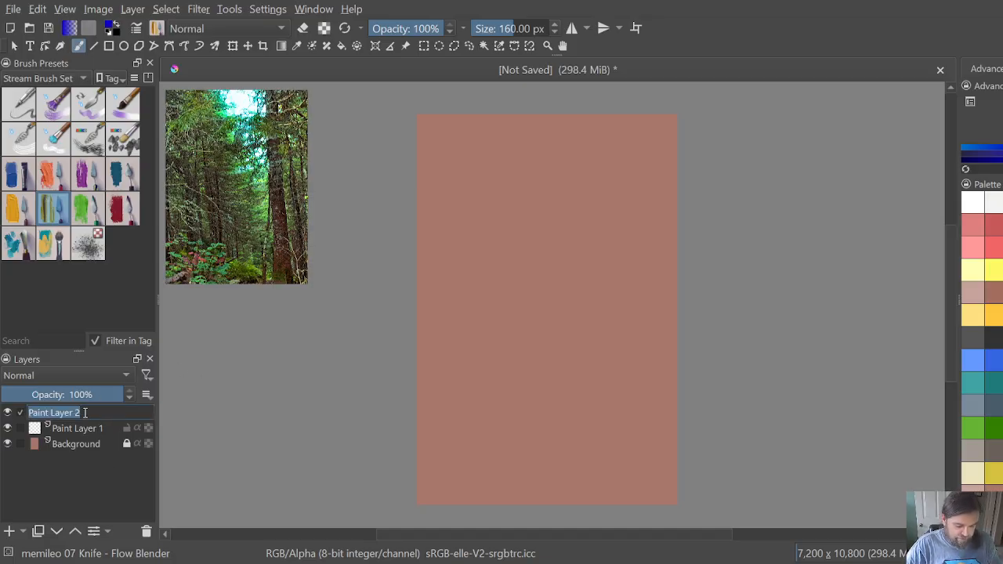
type("Sky")
key("Return")
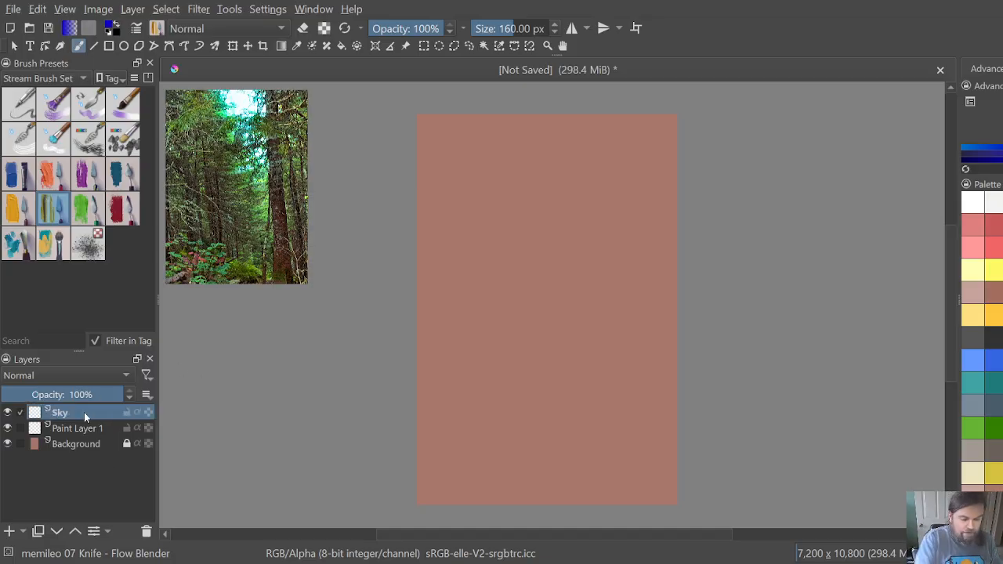
Step: Choose the memileo Smeary brush Textured preset with light blue paint and set its size to 441.05 px
left_click(51, 244)
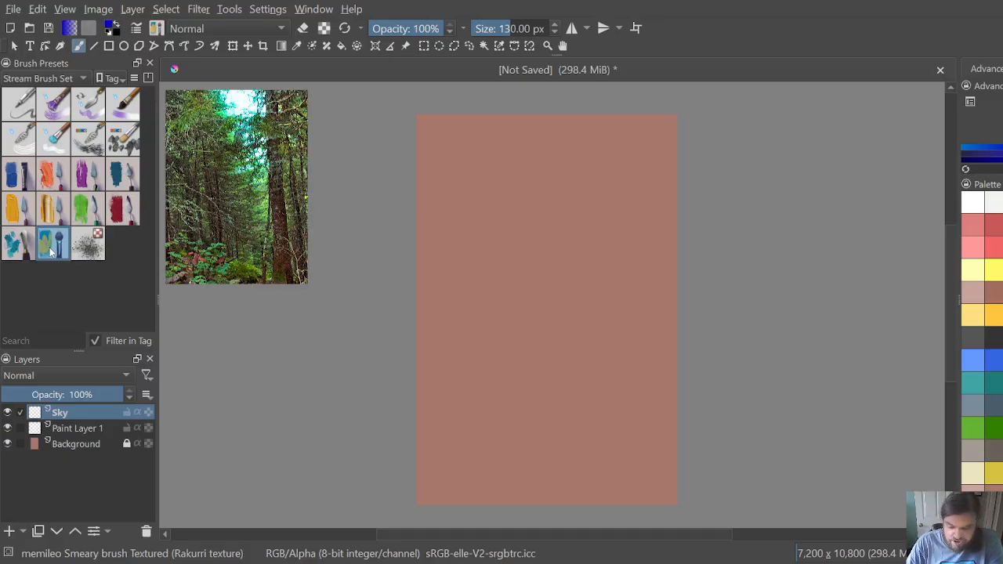
left_click(973, 363)
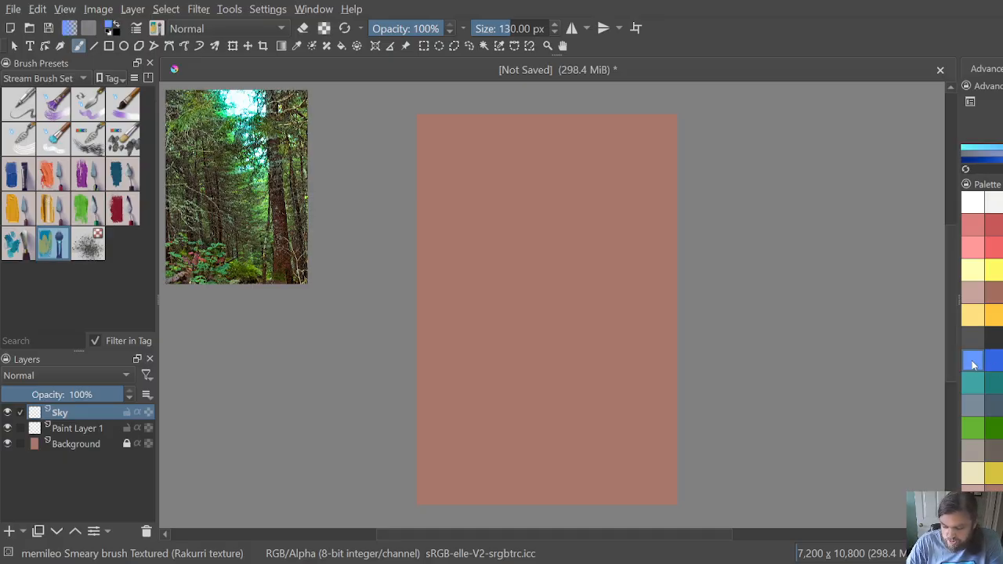
left_click_drag(504, 27, 531, 25)
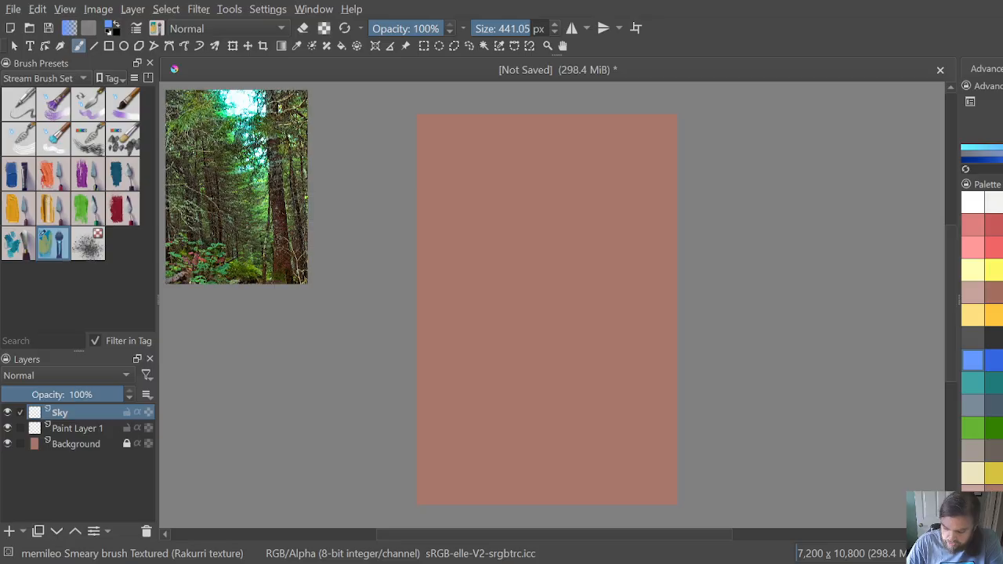
Step: Switch to the Pencil-4 Soft preset and rename Paint Layer 1 as Sketch
left_click(19, 104)
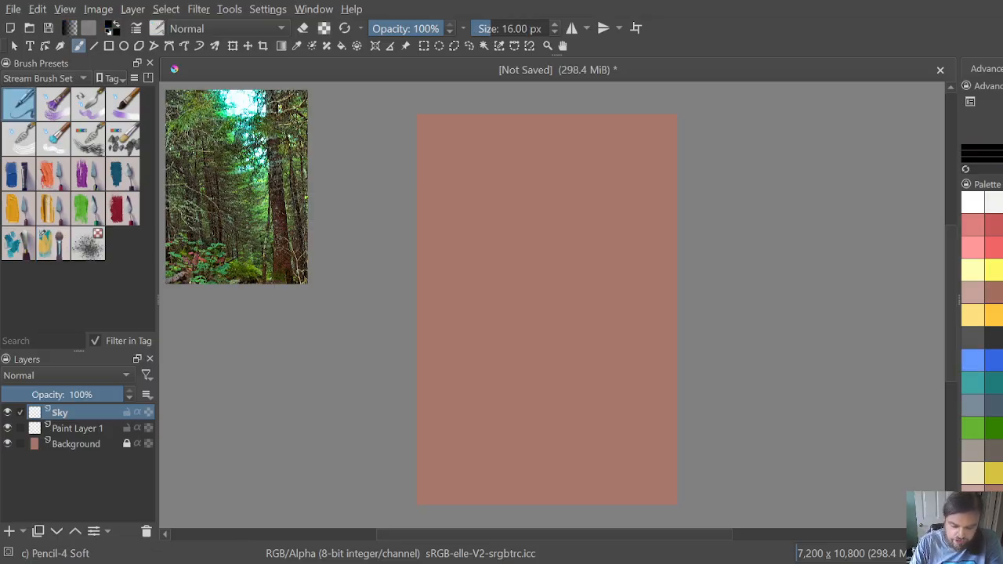
left_click(77, 431)
double_click(76, 429)
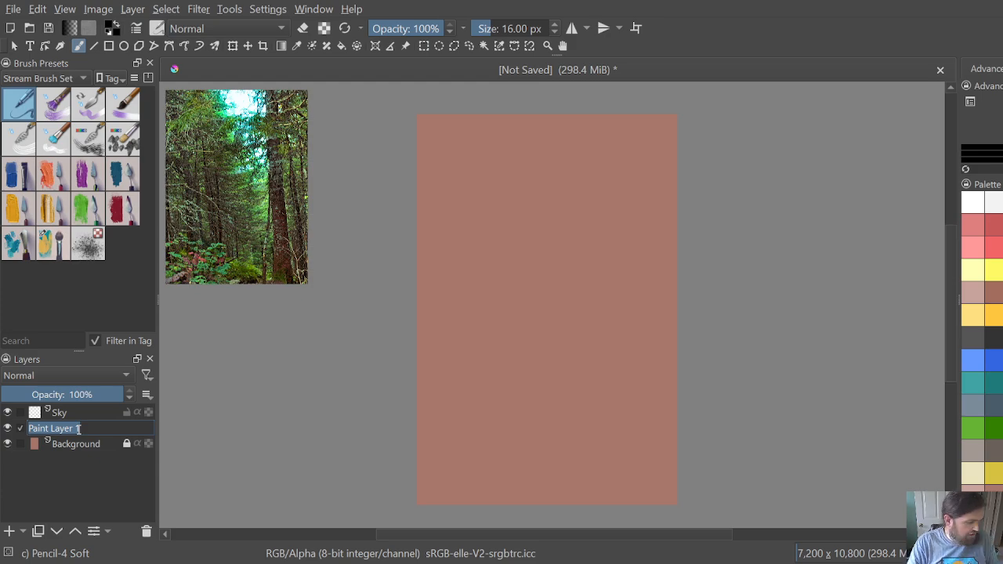
type("Ske")
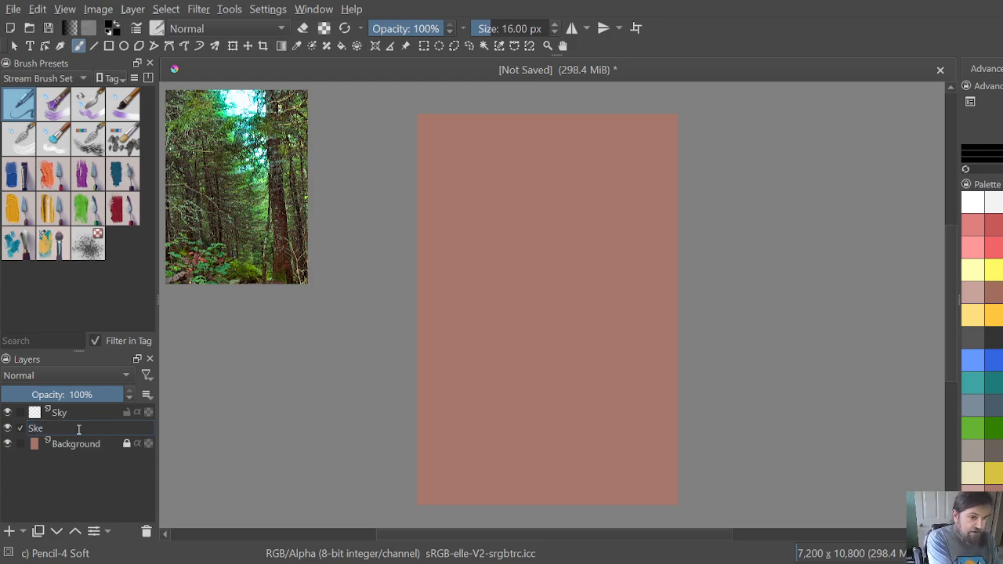
type("tch")
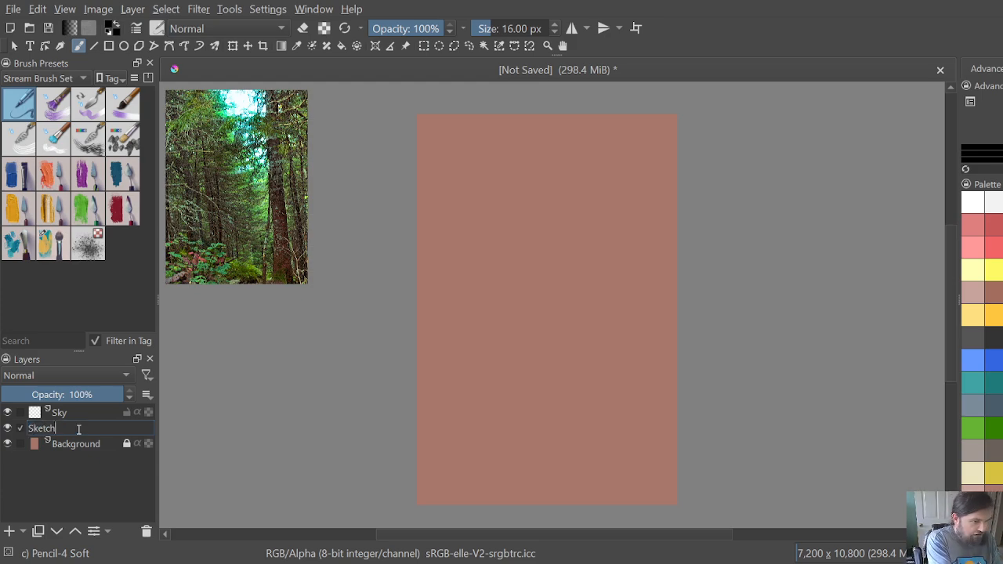
key("Return")
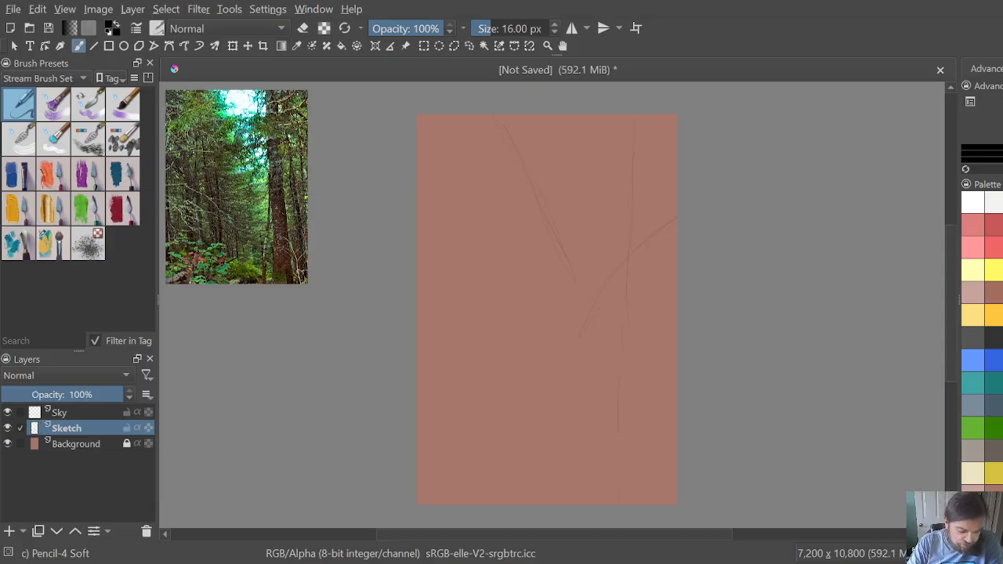
Step: On the Sky layer, paint a light blue V-shaped band between the sketched lines with the textured Smeary brush
left_click(79, 413)
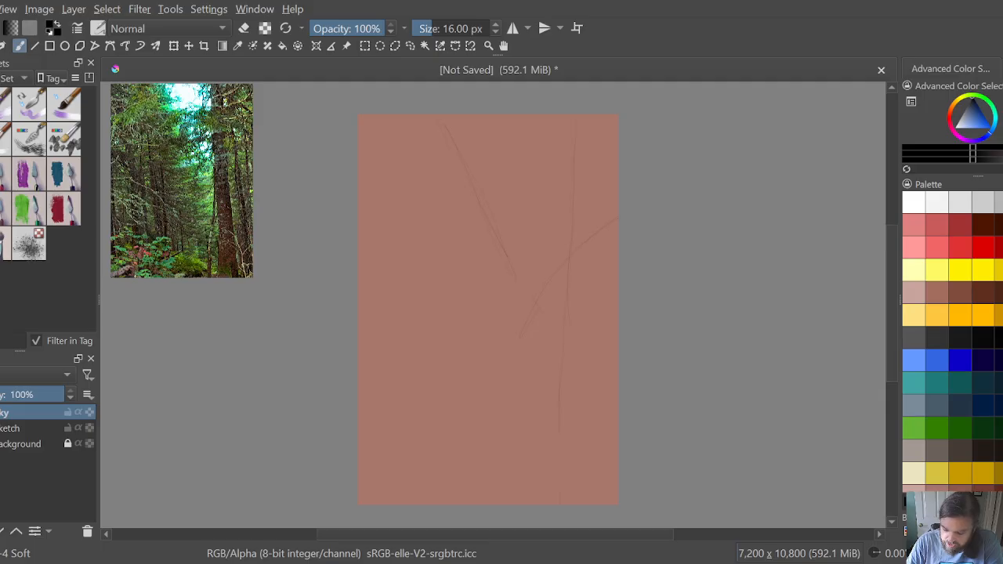
left_click(915, 359)
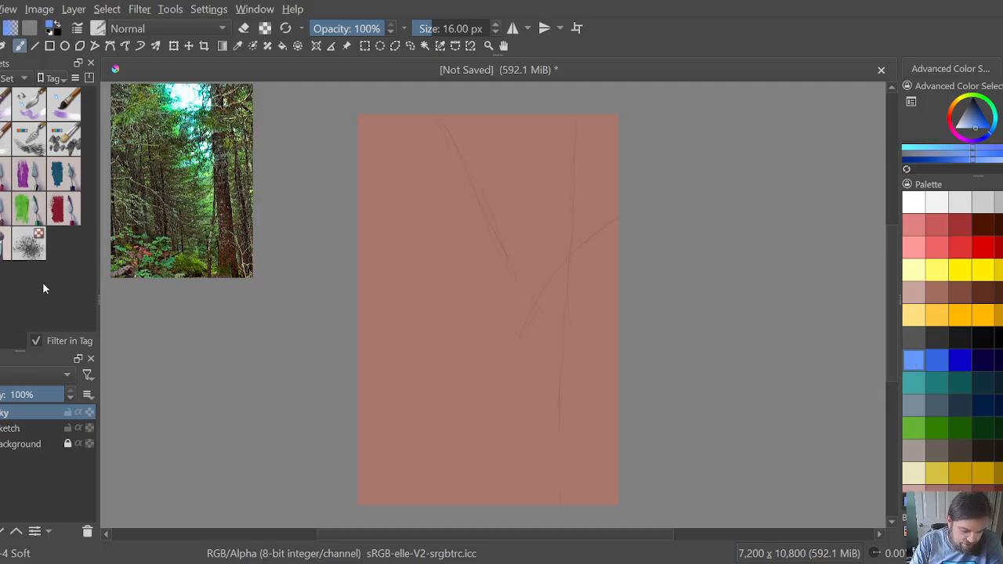
left_click(3, 239)
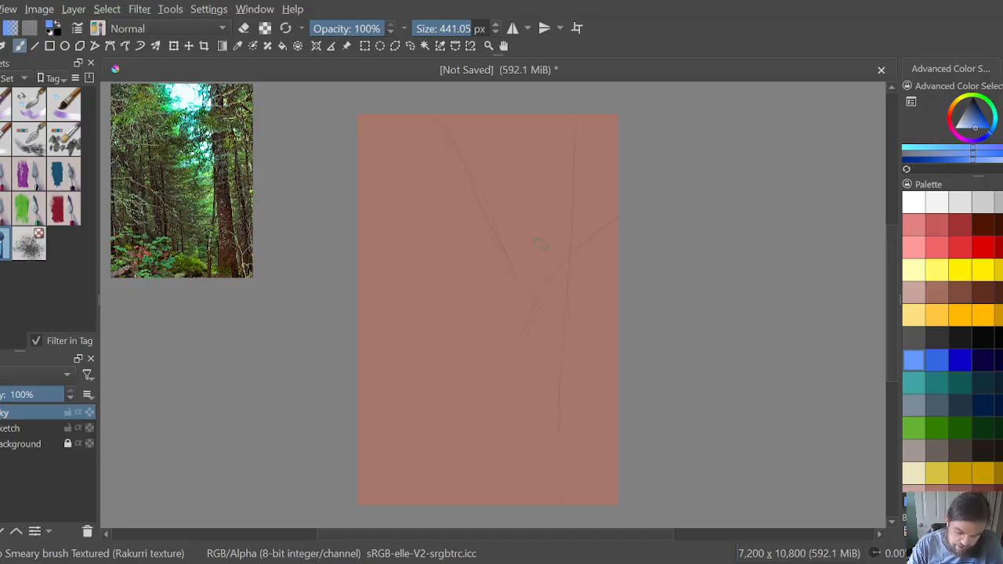
mouse_move(530, 295)
left_mouse_down()
mouse_move(551, 274)
mouse_move(513, 268)
mouse_move(508, 251)
mouse_move(529, 265)
mouse_move(567, 266)
mouse_move(511, 257)
mouse_move(492, 230)
mouse_move(488, 265)
left_mouse_up()
left_click_drag(497, 208, 486, 228)
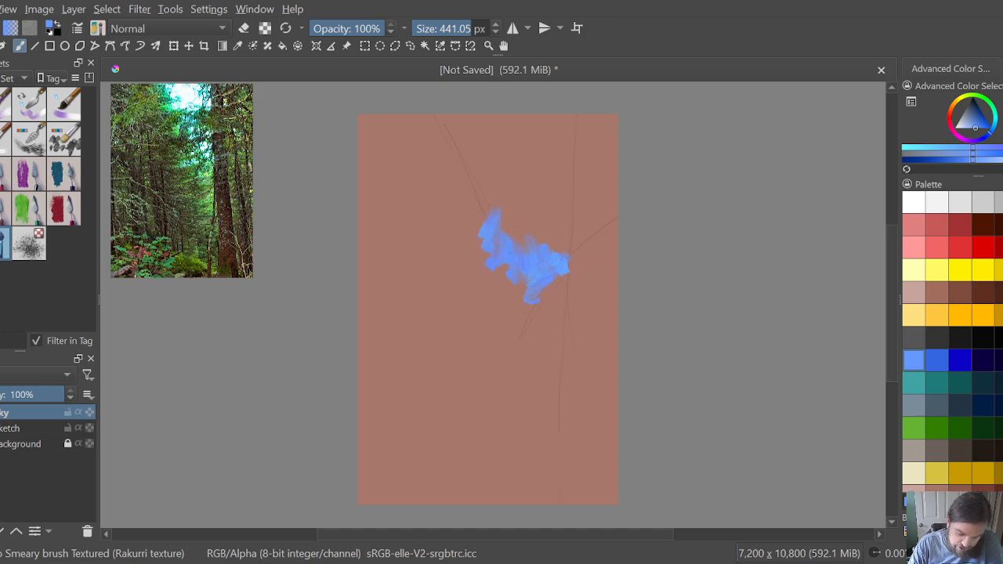
mouse_move(568, 268)
left_mouse_down()
mouse_move(575, 245)
mouse_move(615, 213)
left_mouse_up()
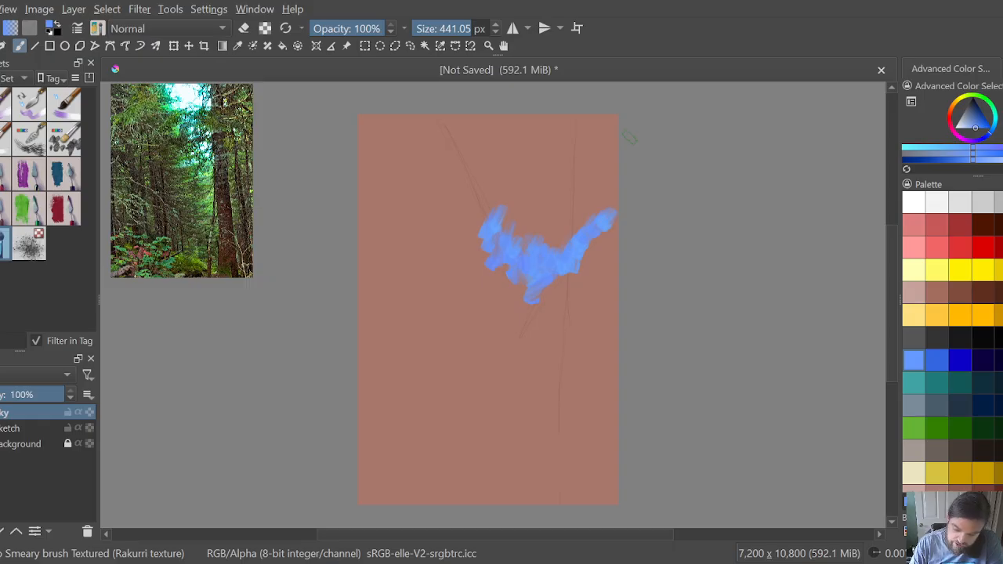
Step: Paint an off-white cloud band along the upper edge of the blue V, with a light blue band above it
left_click(937, 202)
mouse_move(480, 227)
left_mouse_down()
mouse_move(483, 206)
mouse_move(540, 243)
mouse_move(613, 204)
mouse_move(564, 227)
left_mouse_up()
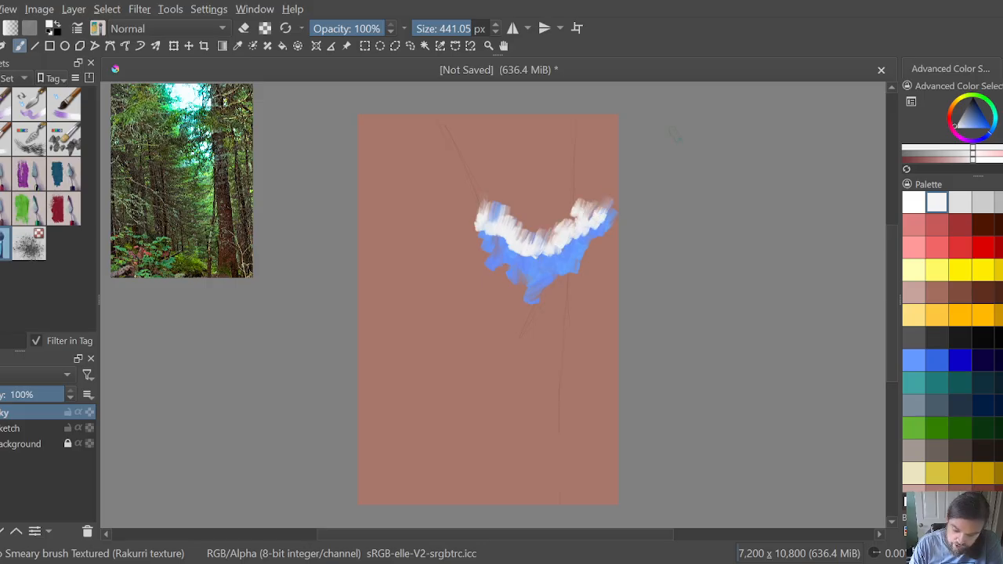
left_click(912, 359)
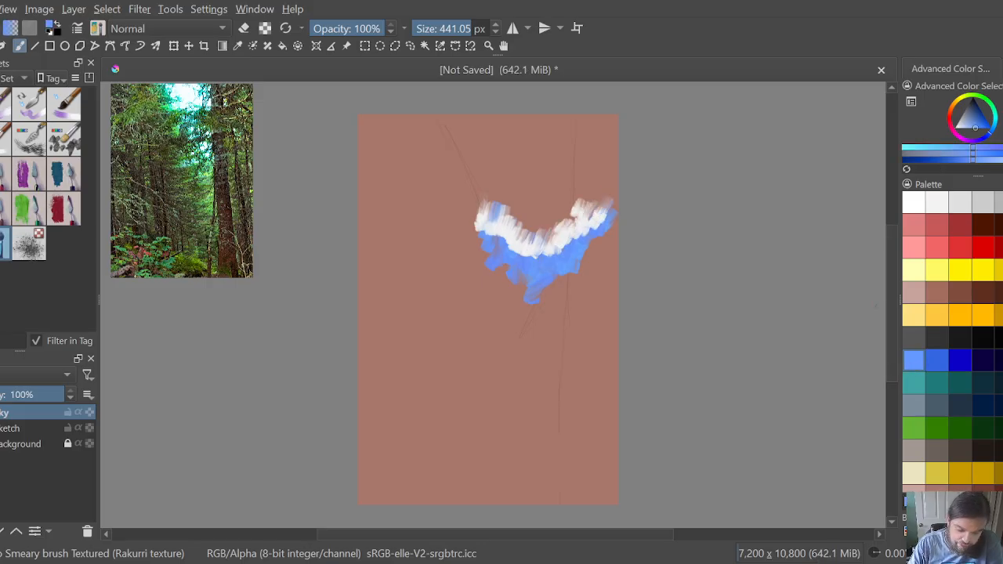
mouse_move(479, 209)
left_mouse_down()
mouse_move(473, 180)
mouse_move(495, 190)
mouse_move(517, 227)
mouse_move(568, 209)
left_mouse_up()
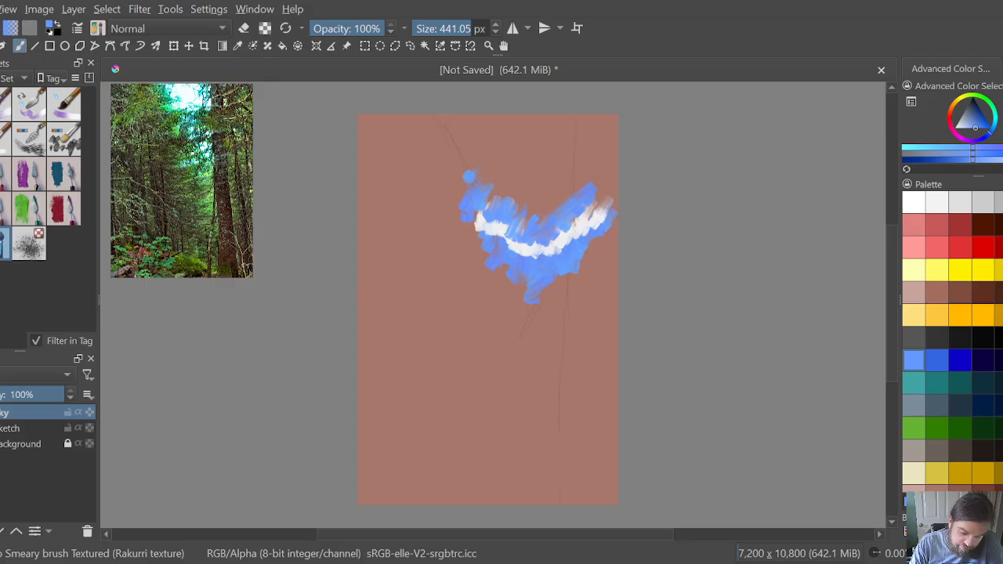
left_click_drag(499, 194, 486, 206)
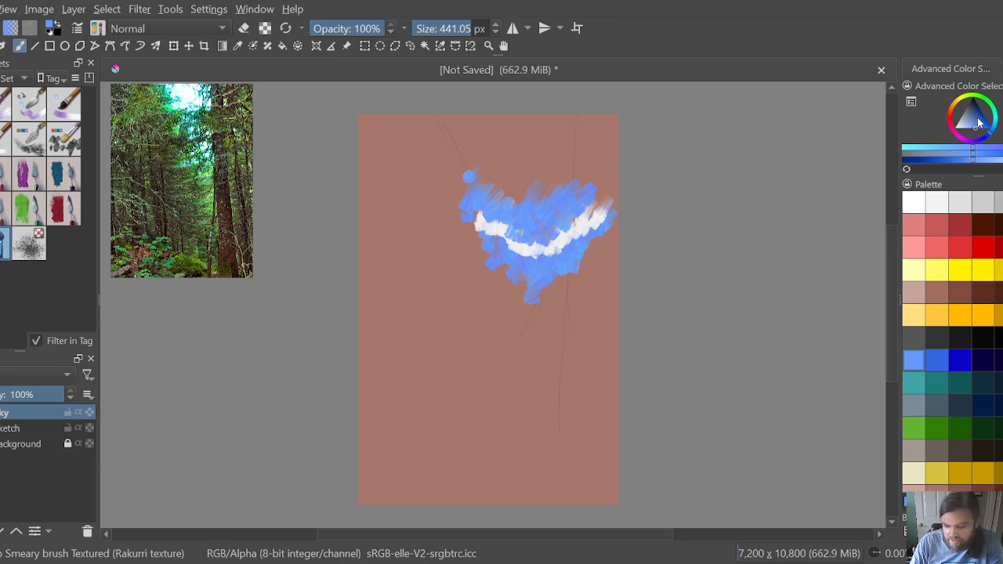
Step: Paint medium blue along both upper sides of the sky and line their inner edges with light grey clouds
left_click(937, 363)
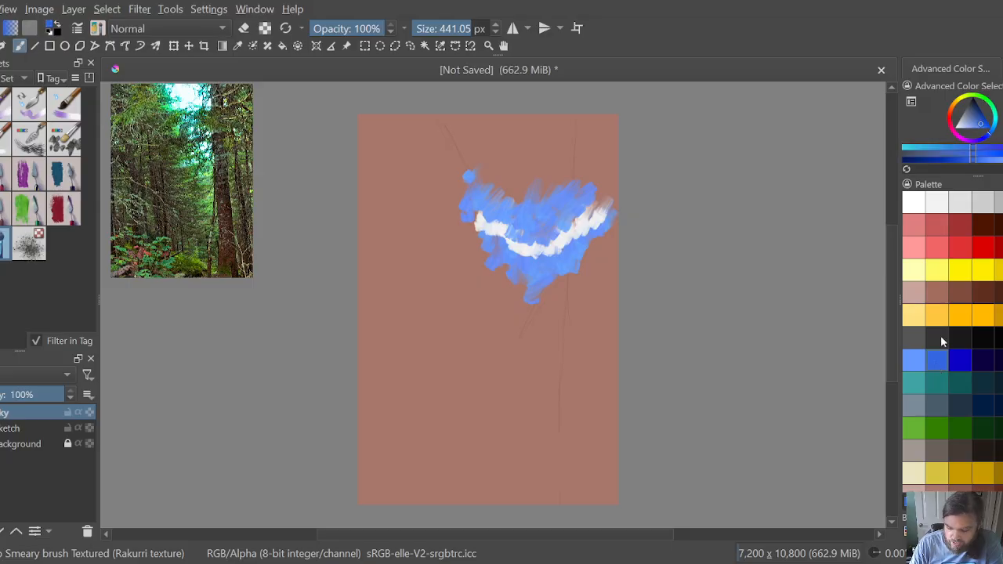
mouse_move(439, 122)
left_mouse_down()
mouse_move(445, 96)
mouse_move(451, 142)
mouse_move(470, 149)
mouse_move(455, 177)
mouse_move(469, 177)
mouse_move(459, 156)
mouse_move(452, 192)
left_mouse_up()
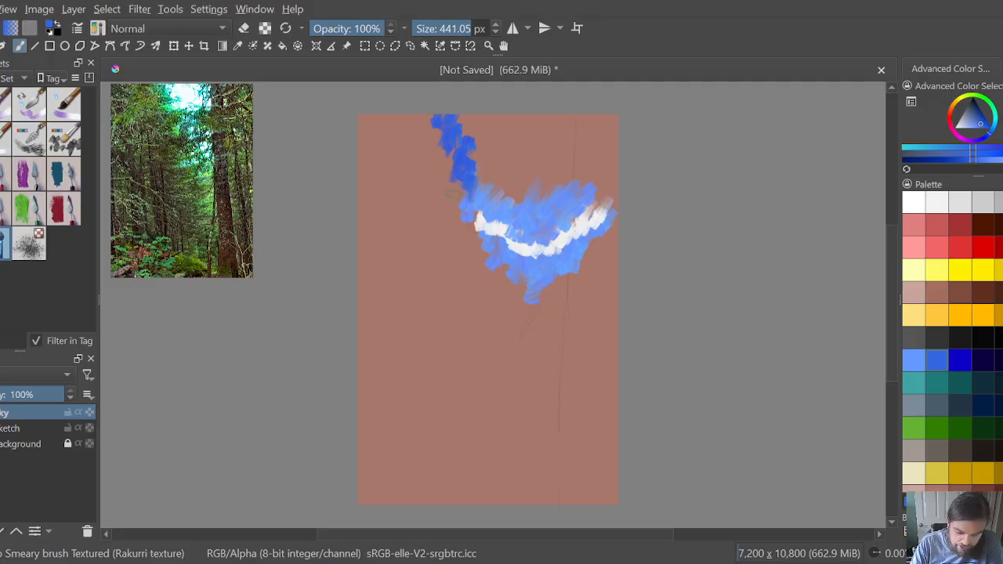
mouse_move(594, 153)
left_mouse_down()
mouse_move(590, 179)
mouse_move(578, 157)
mouse_move(616, 135)
mouse_move(616, 144)
left_mouse_up()
left_click(961, 203)
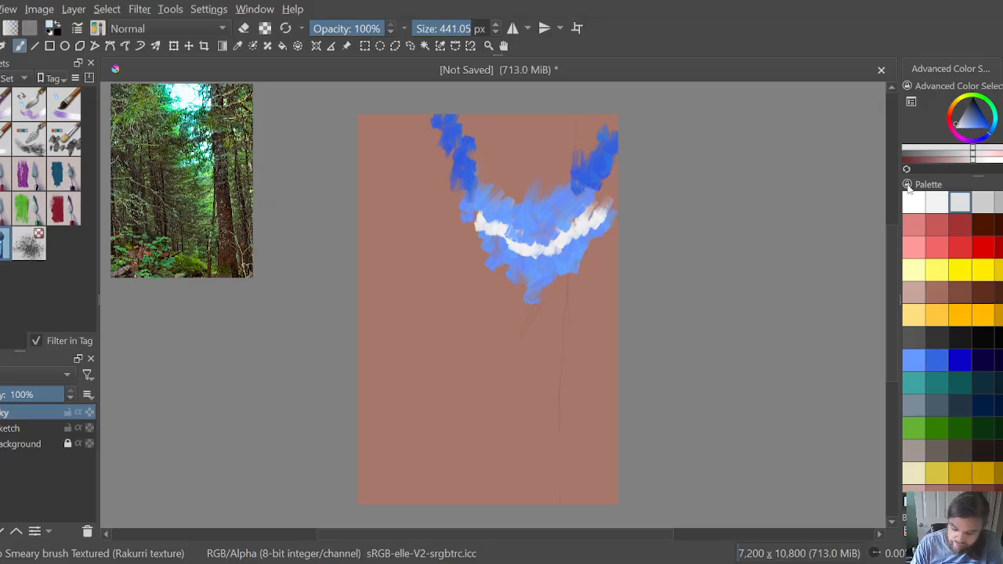
mouse_move(456, 119)
left_mouse_down()
mouse_move(482, 108)
mouse_move(472, 114)
mouse_move(467, 164)
mouse_move(478, 134)
mouse_move(492, 149)
mouse_move(476, 174)
mouse_move(487, 196)
mouse_move(563, 166)
mouse_move(570, 173)
mouse_move(582, 134)
mouse_move(589, 147)
mouse_move(614, 116)
left_mouse_up()
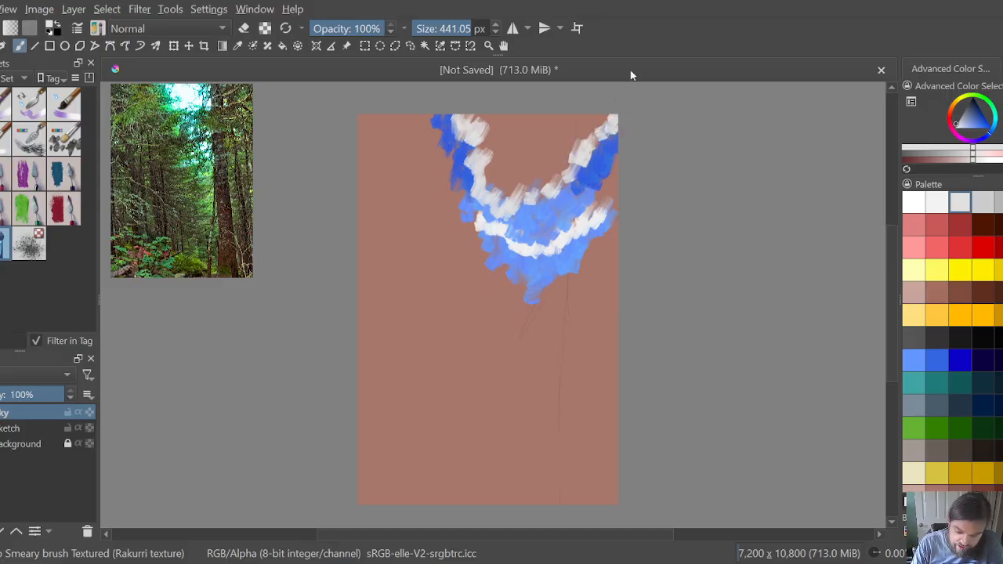
Step: Fill the open middle of the sky with light blue, adding light grey cloud dabs among the strokes
left_click(920, 357)
mouse_move(473, 178)
left_mouse_down()
mouse_move(498, 163)
mouse_move(498, 191)
mouse_move(516, 168)
mouse_move(480, 159)
mouse_move(476, 173)
mouse_move(548, 162)
mouse_move(575, 138)
left_mouse_up()
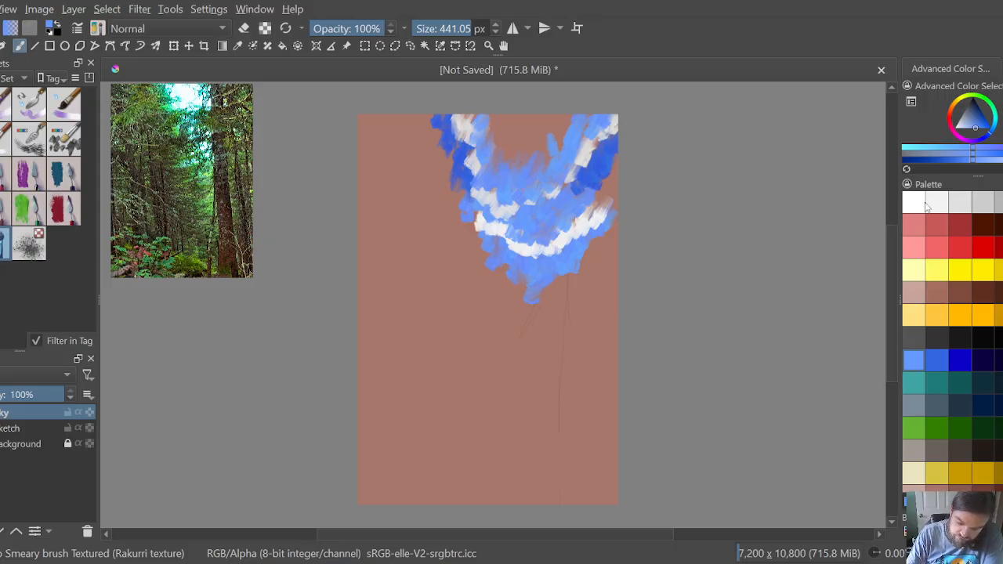
left_click(960, 202)
mouse_move(491, 145)
left_mouse_down()
mouse_move(570, 138)
mouse_move(551, 143)
mouse_move(538, 180)
mouse_move(558, 189)
mouse_move(570, 181)
mouse_move(518, 219)
mouse_move(555, 225)
left_mouse_up()
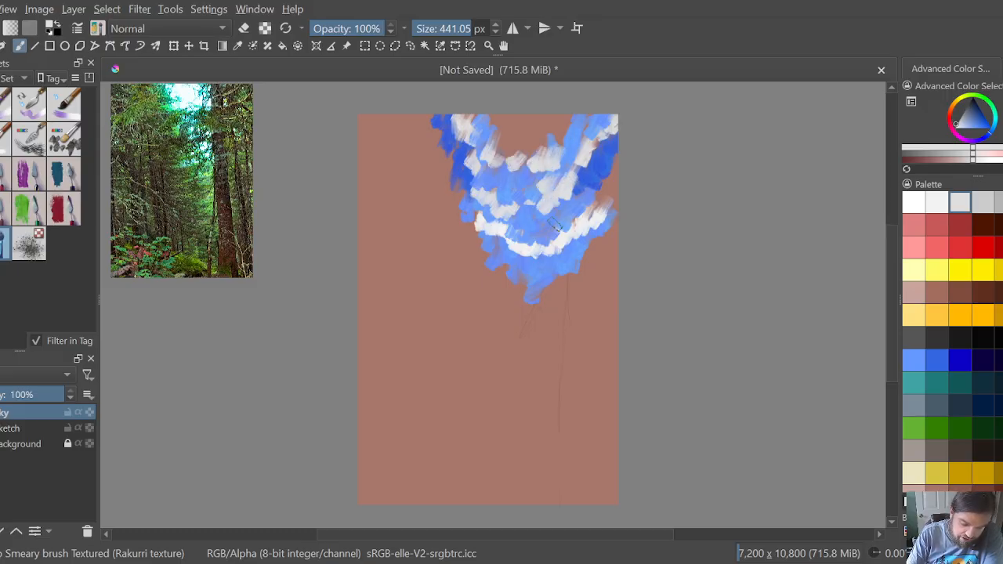
left_click(914, 360)
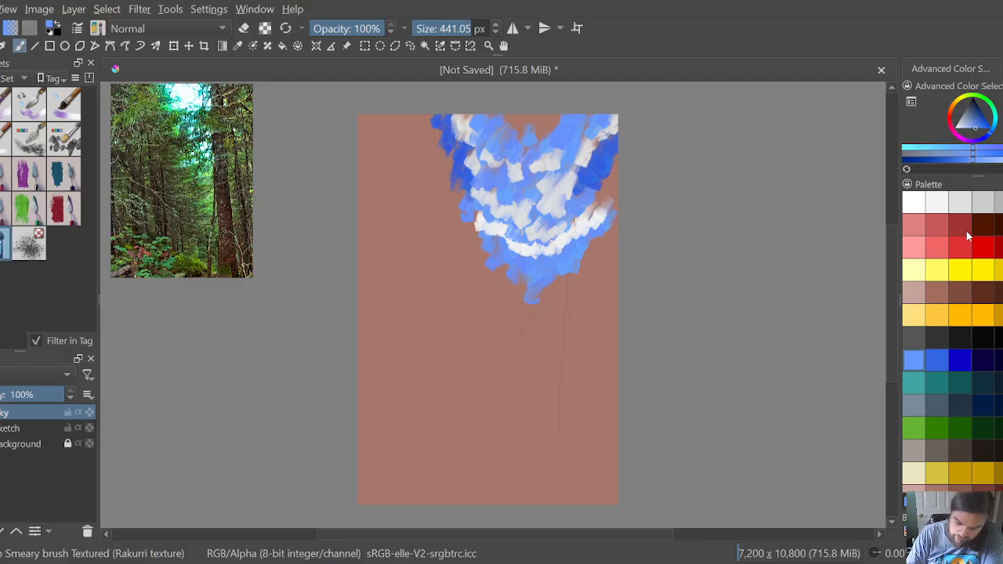
Step: Add pure white cloud highlights across the upper sky and break them up with light blue strokes
left_click(916, 201)
mouse_move(509, 157)
left_mouse_down()
mouse_move(554, 134)
mouse_move(488, 101)
mouse_move(462, 124)
left_mouse_up()
left_click_drag(479, 184, 516, 235)
left_click(915, 362)
mouse_move(561, 152)
left_mouse_down()
mouse_move(549, 123)
mouse_move(499, 116)
mouse_move(523, 127)
mouse_move(519, 134)
left_mouse_up()
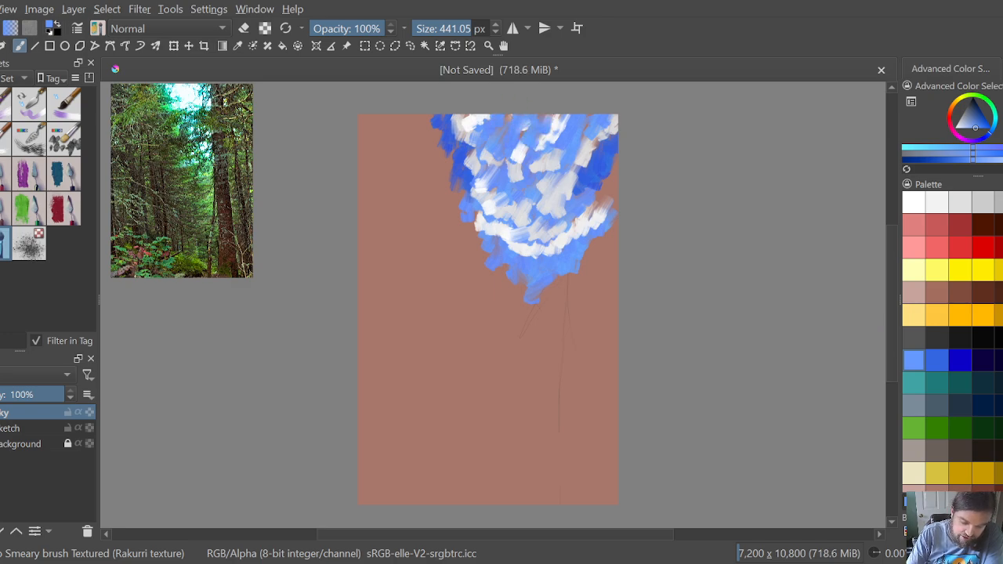
left_click_drag(568, 111, 547, 126)
Step: Blend the lower half of the sky into soft vertical streaks with the Knife - Flow Blender brush at 403.27 px
left_click(4, 205)
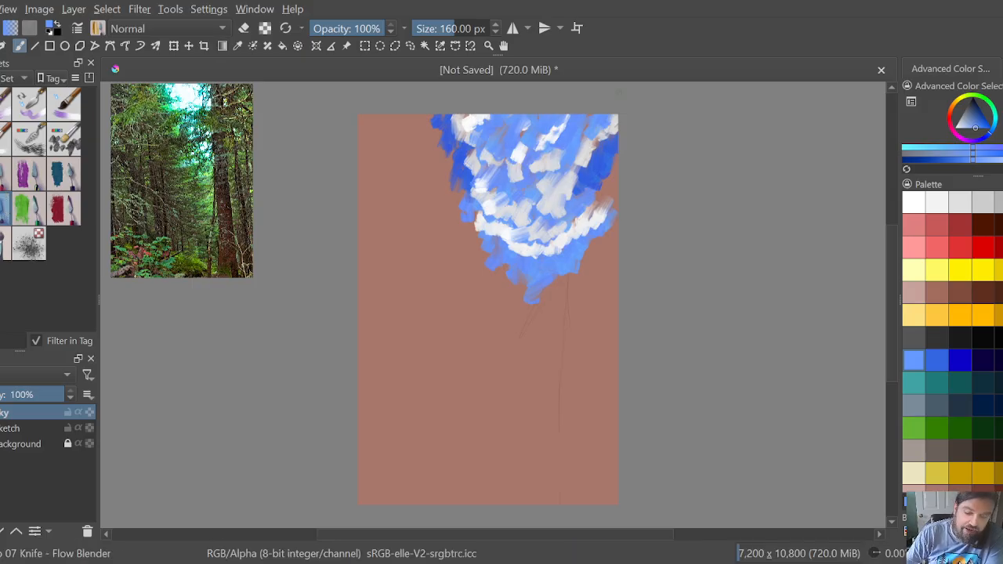
left_click_drag(461, 28, 468, 28)
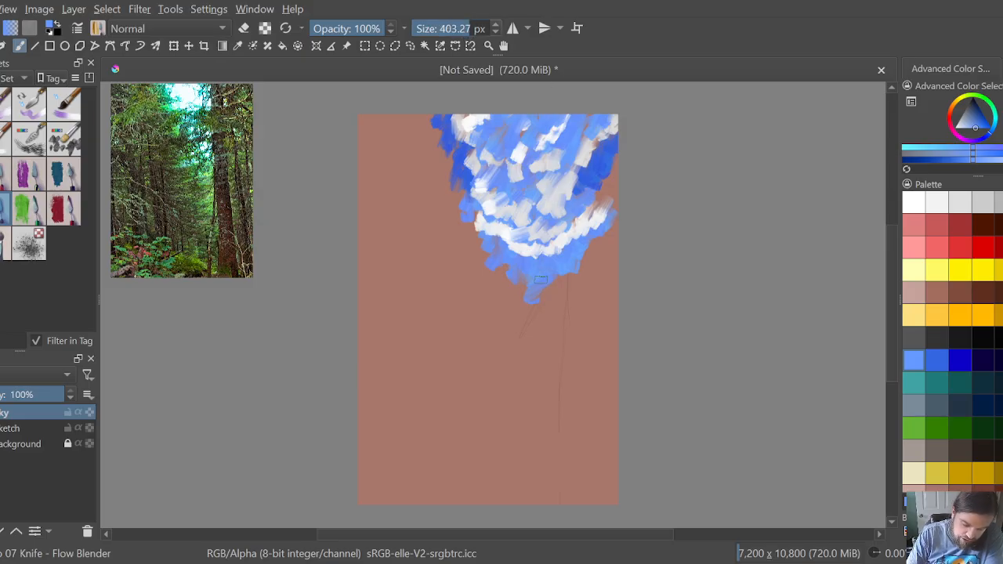
mouse_move(597, 225)
left_mouse_down()
mouse_move(549, 252)
mouse_move(503, 258)
mouse_move(487, 243)
mouse_move(512, 253)
mouse_move(512, 274)
mouse_move(510, 243)
mouse_move(512, 267)
mouse_move(469, 204)
mouse_move(474, 188)
mouse_move(499, 195)
mouse_move(511, 255)
mouse_move(512, 226)
mouse_move(505, 215)
mouse_move(489, 224)
mouse_move(477, 185)
mouse_move(516, 227)
mouse_move(497, 238)
mouse_move(473, 196)
left_mouse_up()
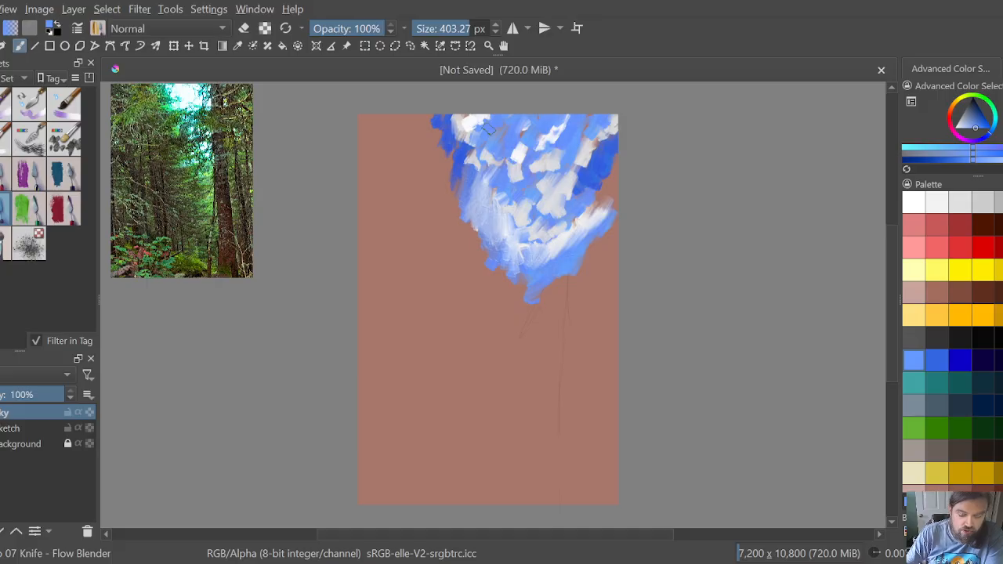
mouse_move(523, 245)
left_mouse_down()
mouse_move(511, 266)
mouse_move(510, 240)
mouse_move(509, 272)
mouse_move(498, 234)
mouse_move(478, 219)
mouse_move(562, 210)
mouse_move(522, 251)
mouse_move(532, 238)
mouse_move(516, 230)
mouse_move(510, 206)
mouse_move(486, 204)
mouse_move(490, 182)
mouse_move(468, 165)
mouse_move(490, 176)
mouse_move(517, 232)
mouse_move(523, 203)
mouse_move(543, 207)
mouse_move(529, 228)
mouse_move(546, 238)
mouse_move(544, 223)
mouse_move(532, 245)
mouse_move(551, 239)
mouse_move(548, 248)
mouse_move(533, 256)
mouse_move(531, 245)
mouse_move(513, 277)
mouse_move(493, 252)
mouse_move(507, 235)
mouse_move(497, 237)
mouse_move(497, 211)
mouse_move(493, 253)
mouse_move(485, 217)
mouse_move(480, 222)
mouse_move(506, 213)
mouse_move(498, 219)
mouse_move(566, 228)
mouse_move(529, 276)
mouse_move(544, 260)
mouse_move(501, 240)
mouse_move(499, 274)
mouse_move(506, 235)
mouse_move(498, 228)
mouse_move(494, 243)
mouse_move(476, 239)
mouse_move(512, 298)
mouse_move(605, 231)
left_mouse_up()
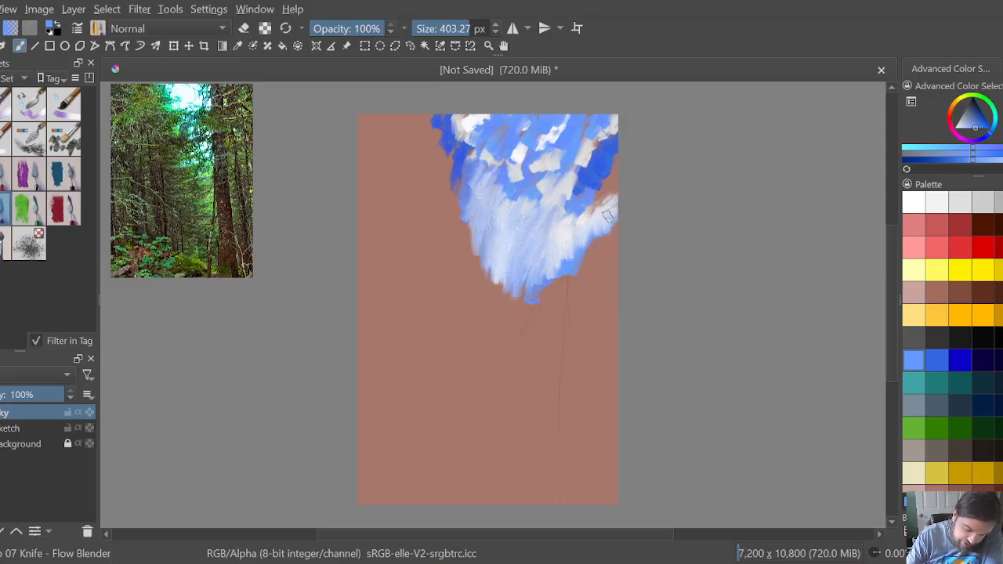
mouse_move(607, 215)
left_mouse_down()
mouse_move(577, 262)
mouse_move(567, 270)
mouse_move(583, 244)
mouse_move(568, 245)
mouse_move(546, 286)
mouse_move(537, 278)
mouse_move(535, 253)
left_mouse_up()
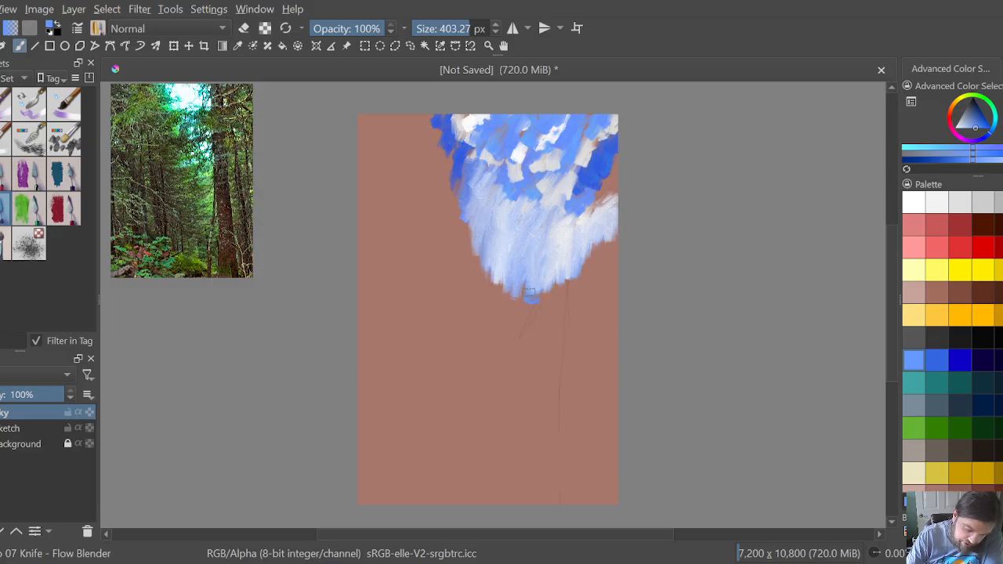
mouse_move(530, 293)
left_mouse_down()
mouse_move(490, 271)
mouse_move(489, 279)
mouse_move(480, 225)
left_mouse_up()
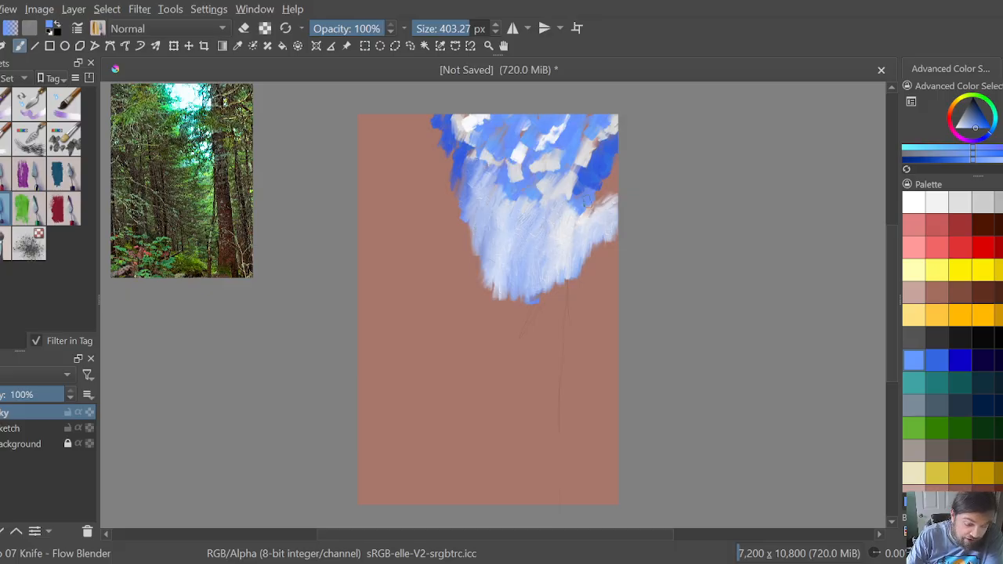
mouse_move(572, 196)
left_mouse_down()
mouse_move(569, 182)
mouse_move(603, 201)
mouse_move(584, 209)
left_mouse_up()
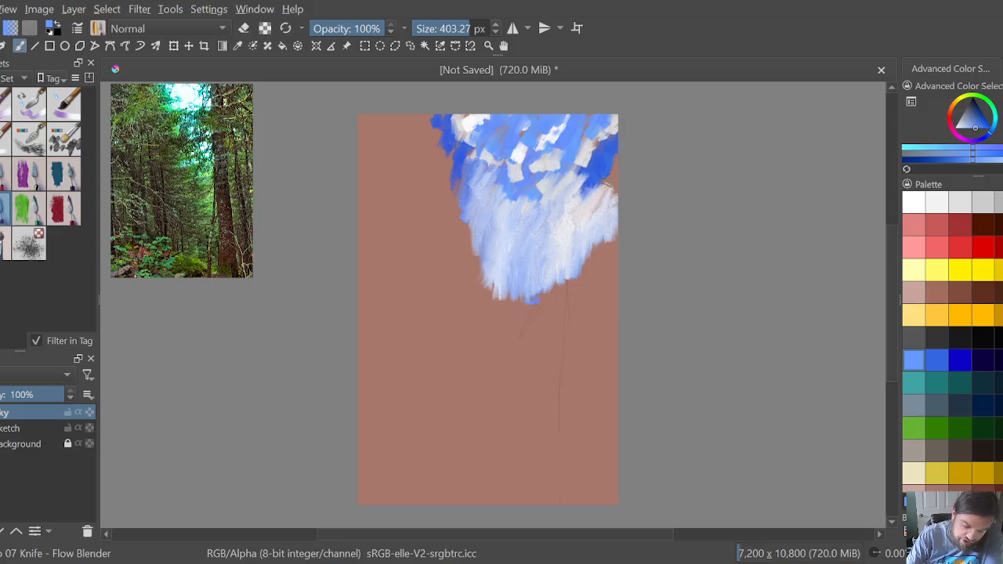
Step: Smear the clouds and blue in the sky's upper left and upper middle into vertical streaks, widening its left edge slightly
mouse_move(551, 199)
left_mouse_down()
mouse_move(546, 180)
mouse_move(532, 197)
mouse_move(521, 188)
mouse_move(507, 199)
mouse_move(511, 179)
mouse_move(484, 139)
mouse_move(458, 144)
mouse_move(441, 119)
left_mouse_up()
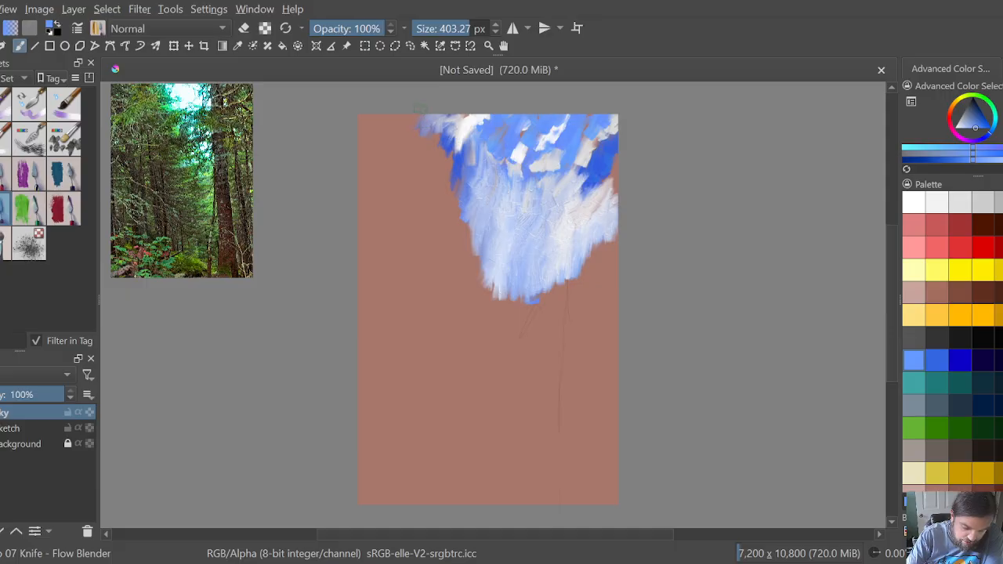
mouse_move(448, 134)
left_mouse_down()
mouse_move(448, 142)
mouse_move(450, 125)
mouse_move(456, 147)
mouse_move(459, 137)
mouse_move(440, 130)
mouse_move(436, 146)
mouse_move(471, 161)
left_mouse_up()
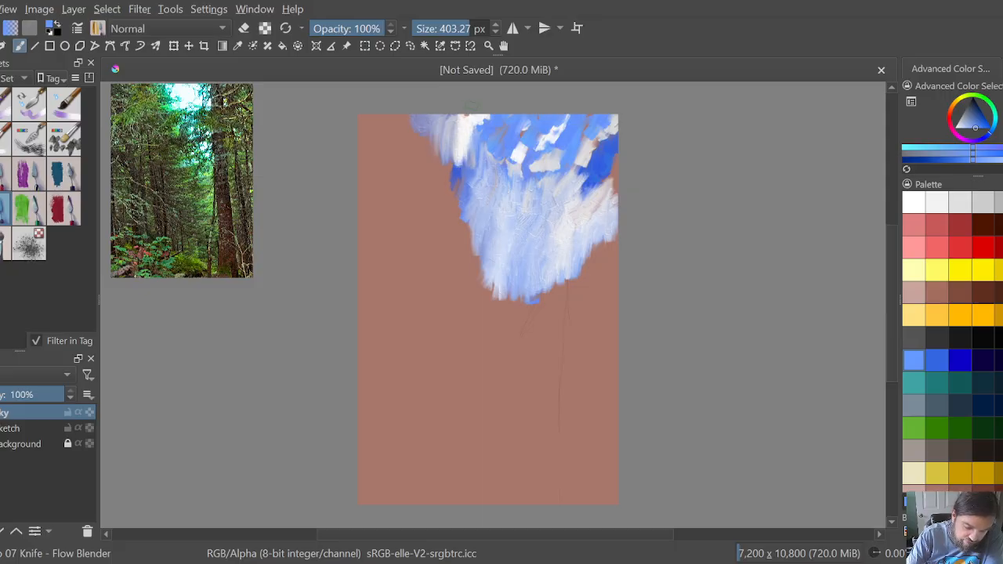
mouse_move(478, 119)
left_mouse_down()
mouse_move(481, 143)
mouse_move(490, 139)
left_mouse_up()
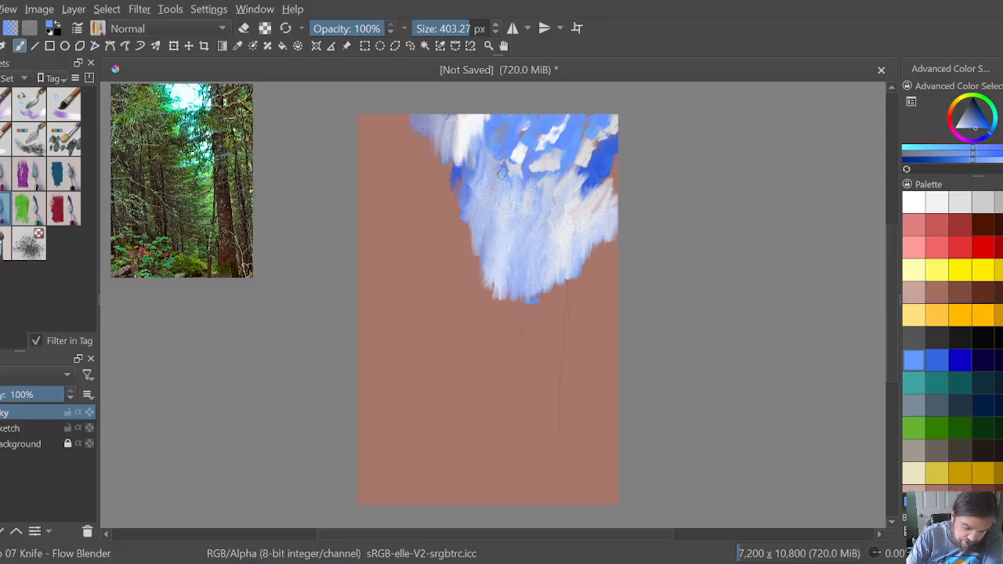
mouse_move(502, 172)
left_mouse_down()
mouse_move(528, 189)
mouse_move(527, 171)
mouse_move(526, 184)
mouse_move(506, 145)
mouse_move(489, 187)
mouse_move(489, 201)
mouse_move(493, 156)
mouse_move(499, 210)
left_mouse_up()
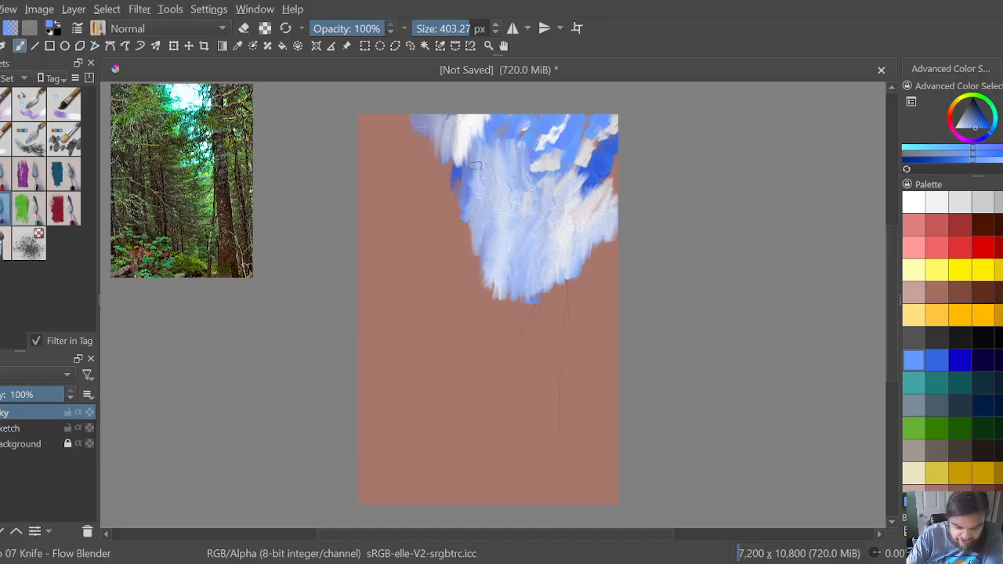
mouse_move(475, 166)
left_mouse_down()
mouse_move(468, 130)
mouse_move(467, 164)
mouse_move(450, 151)
mouse_move(458, 171)
mouse_move(443, 180)
mouse_move(446, 158)
mouse_move(461, 164)
mouse_move(450, 190)
mouse_move(449, 171)
mouse_move(454, 199)
mouse_move(448, 150)
mouse_move(459, 228)
mouse_move(470, 199)
mouse_move(466, 158)
mouse_move(469, 173)
mouse_move(482, 174)
mouse_move(486, 118)
mouse_move(475, 119)
mouse_move(471, 137)
mouse_move(446, 116)
left_mouse_up()
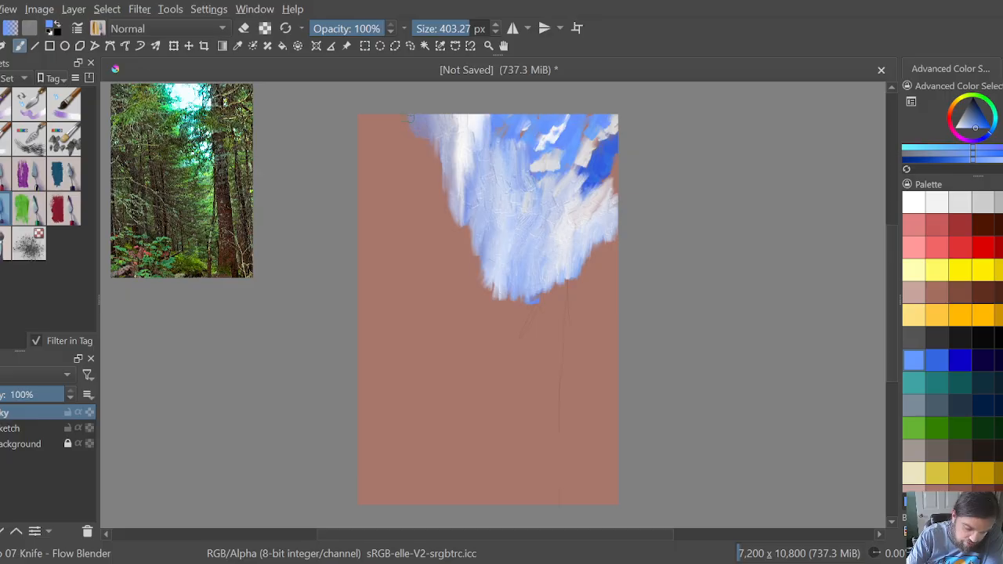
left_click_drag(442, 130, 438, 166)
left_click_drag(436, 132, 435, 160)
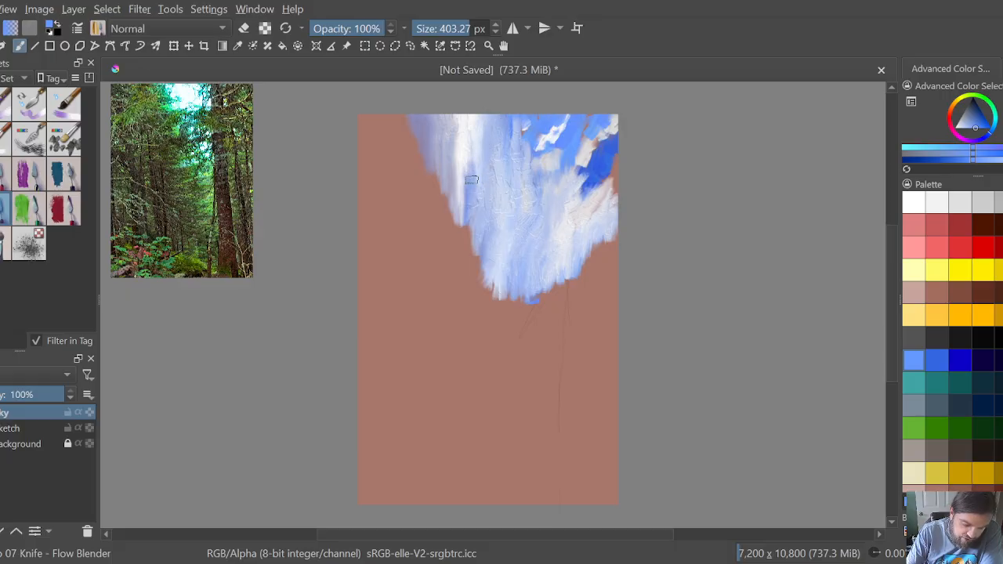
left_click_drag(468, 160, 468, 195)
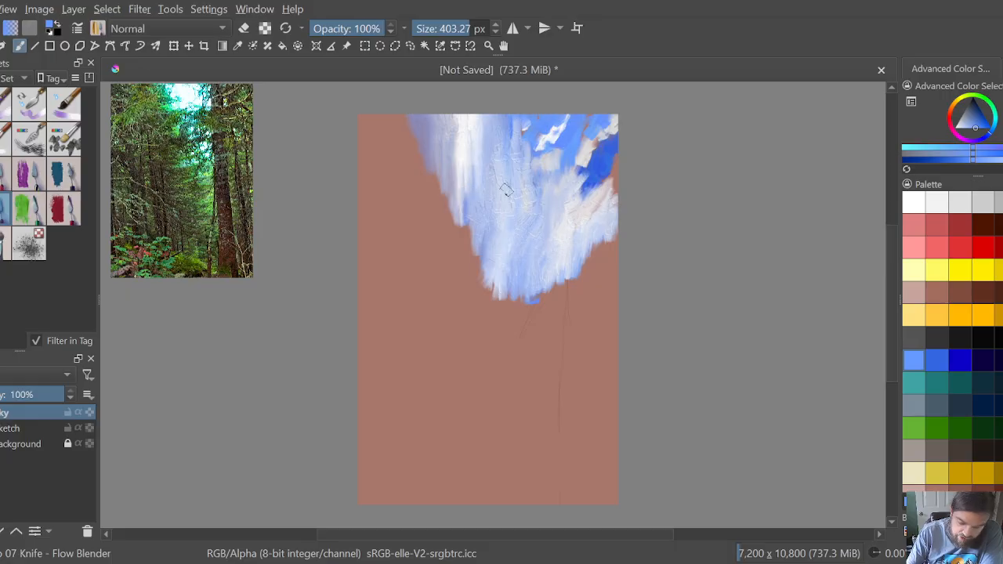
left_click_drag(471, 185, 459, 218)
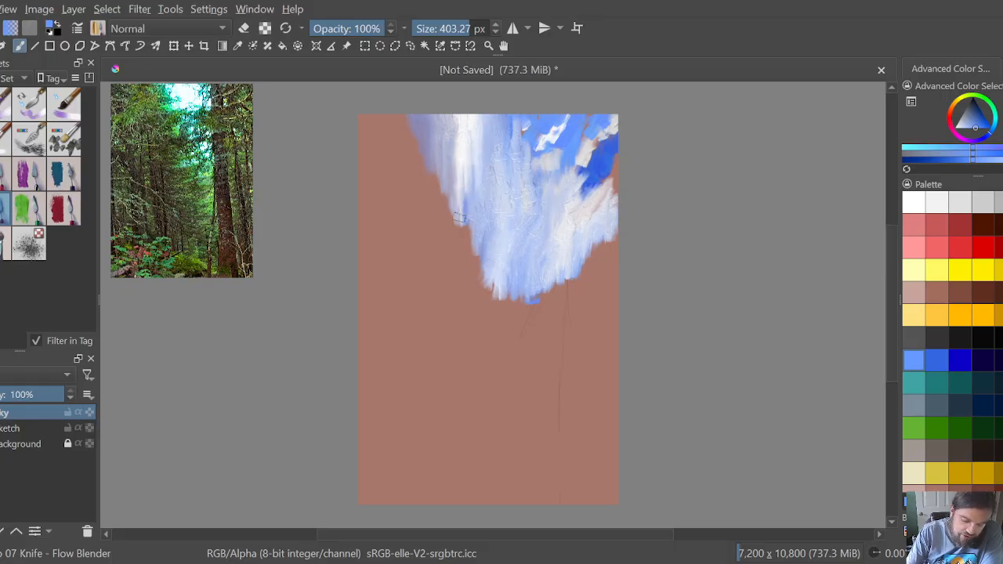
mouse_move(464, 161)
left_mouse_down()
mouse_move(460, 201)
mouse_move(448, 178)
mouse_move(452, 219)
mouse_move(456, 129)
mouse_move(453, 139)
left_mouse_up()
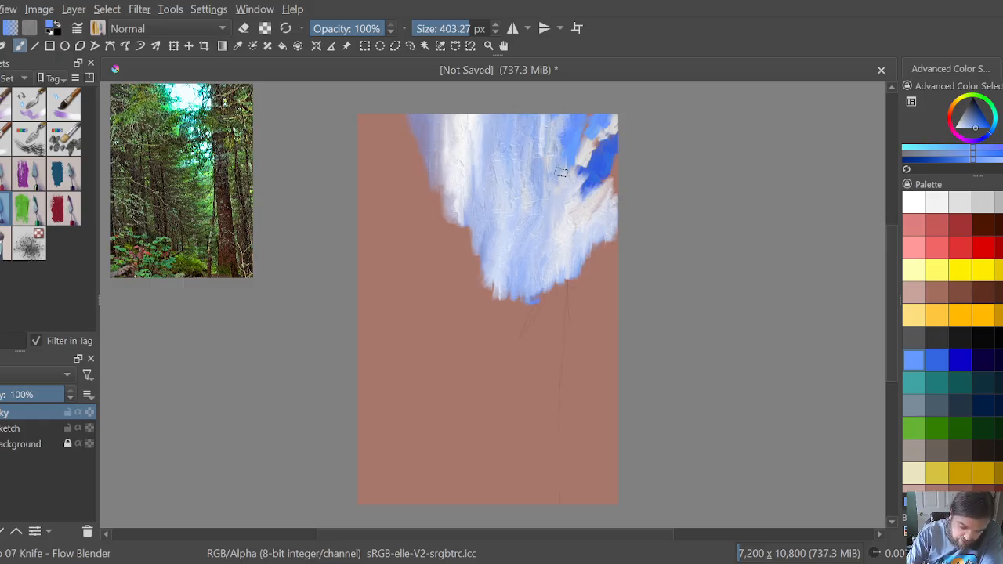
Step: Blend the remaining hard strokes in the sky's upper right, pull its lower tip further down and smooth its left edge
mouse_move(586, 148)
left_mouse_down()
mouse_move(578, 188)
mouse_move(592, 202)
mouse_move(577, 168)
mouse_move(607, 188)
mouse_move(609, 221)
mouse_move(606, 169)
mouse_move(588, 195)
mouse_move(593, 210)
mouse_move(609, 175)
mouse_move(611, 112)
mouse_move(591, 142)
mouse_move(604, 149)
mouse_move(601, 181)
mouse_move(604, 139)
mouse_move(593, 157)
mouse_move(605, 122)
mouse_move(587, 143)
mouse_move(578, 124)
mouse_move(597, 134)
mouse_move(587, 143)
mouse_move(582, 123)
mouse_move(570, 172)
mouse_move(571, 123)
mouse_move(558, 150)
mouse_move(559, 131)
mouse_move(556, 172)
mouse_move(543, 152)
mouse_move(551, 137)
mouse_move(541, 153)
mouse_move(539, 132)
mouse_move(532, 202)
mouse_move(540, 212)
mouse_move(554, 204)
mouse_move(530, 217)
mouse_move(539, 207)
mouse_move(538, 230)
mouse_move(532, 175)
mouse_move(541, 175)
mouse_move(526, 239)
mouse_move(535, 261)
mouse_move(551, 261)
mouse_move(510, 227)
mouse_move(497, 298)
left_mouse_up()
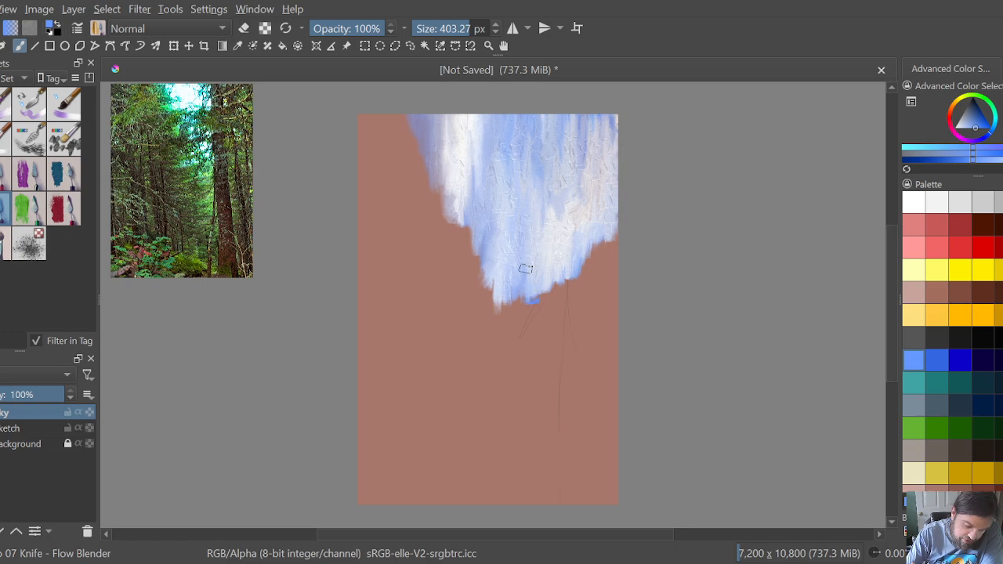
mouse_move(522, 255)
left_mouse_down()
mouse_move(515, 315)
mouse_move(497, 284)
mouse_move(496, 301)
left_mouse_up()
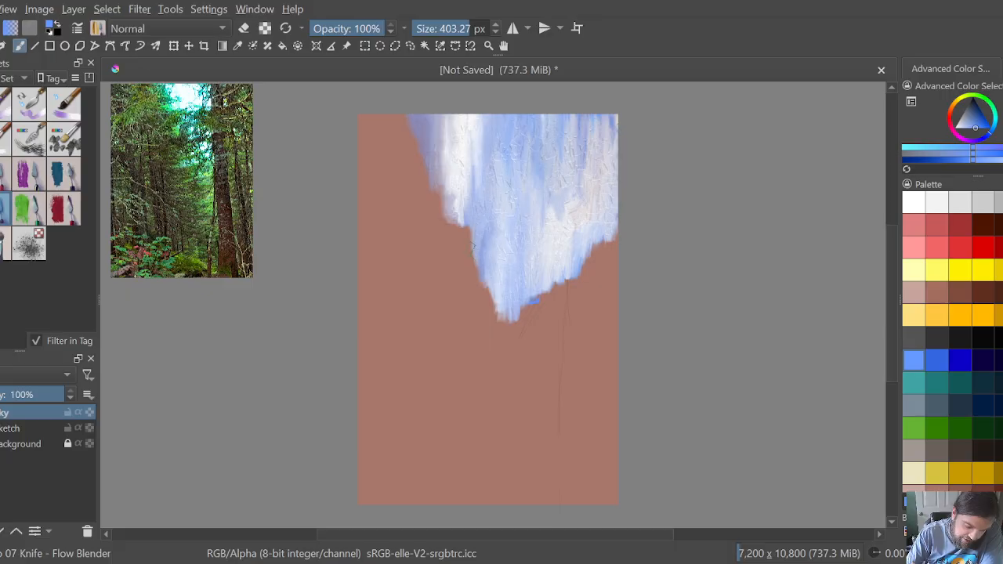
mouse_move(470, 236)
left_mouse_down()
mouse_move(455, 200)
mouse_move(453, 224)
left_mouse_up()
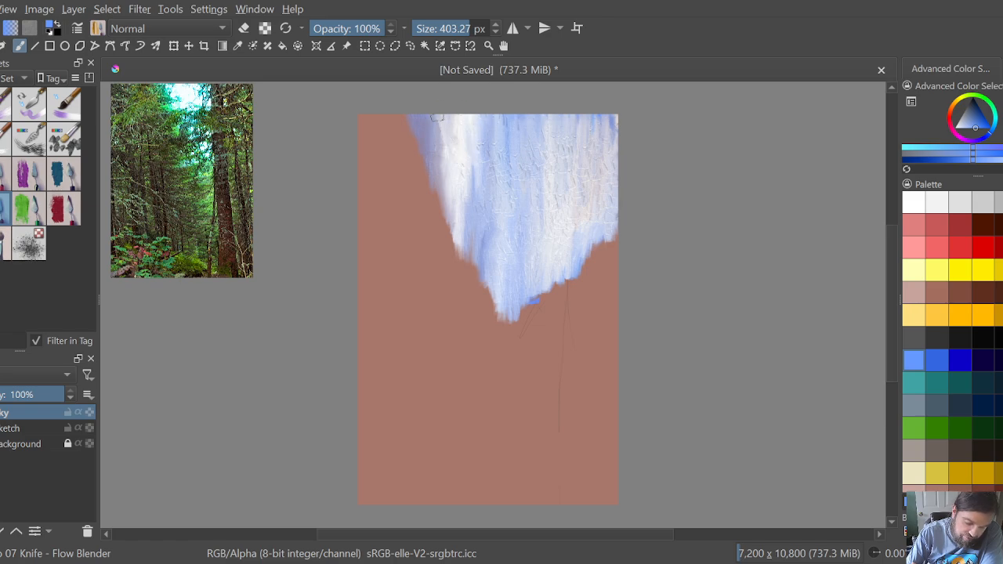
Step: Dab white texture along both sides and the lower middle of the sky with Knife - Dabs at 467.51 px, adding light blue dabs among it
left_click(913, 202)
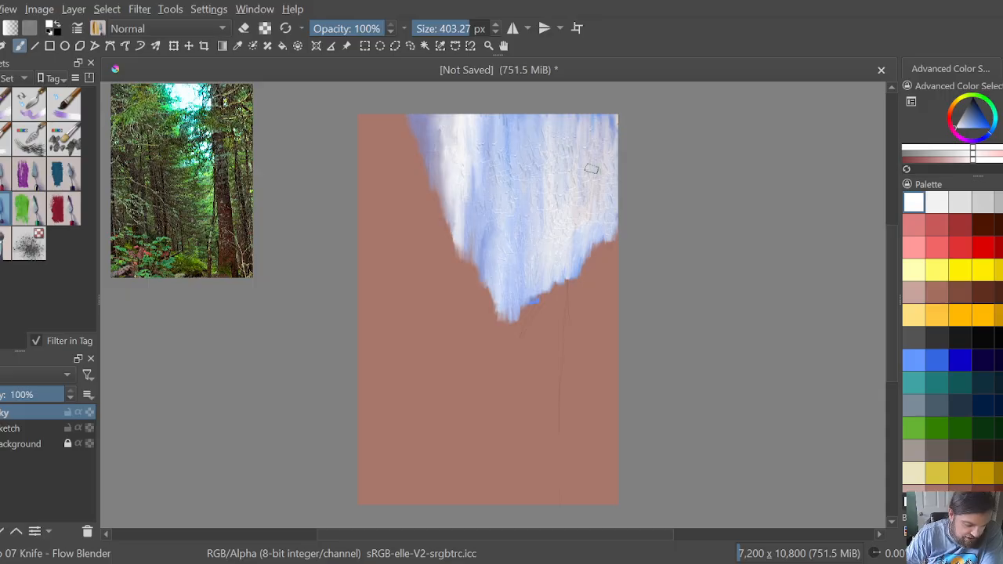
left_click(6, 245)
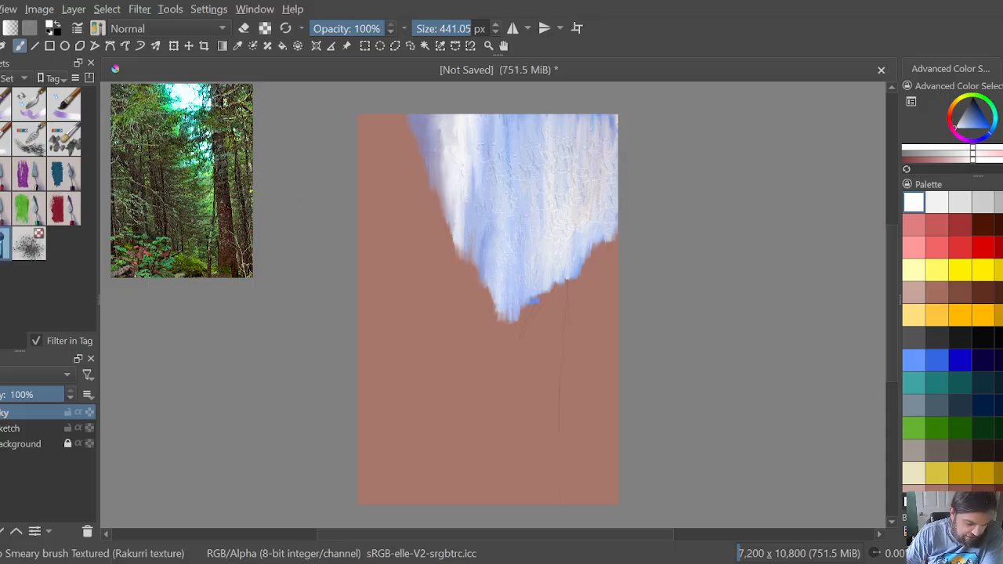
key("slash")
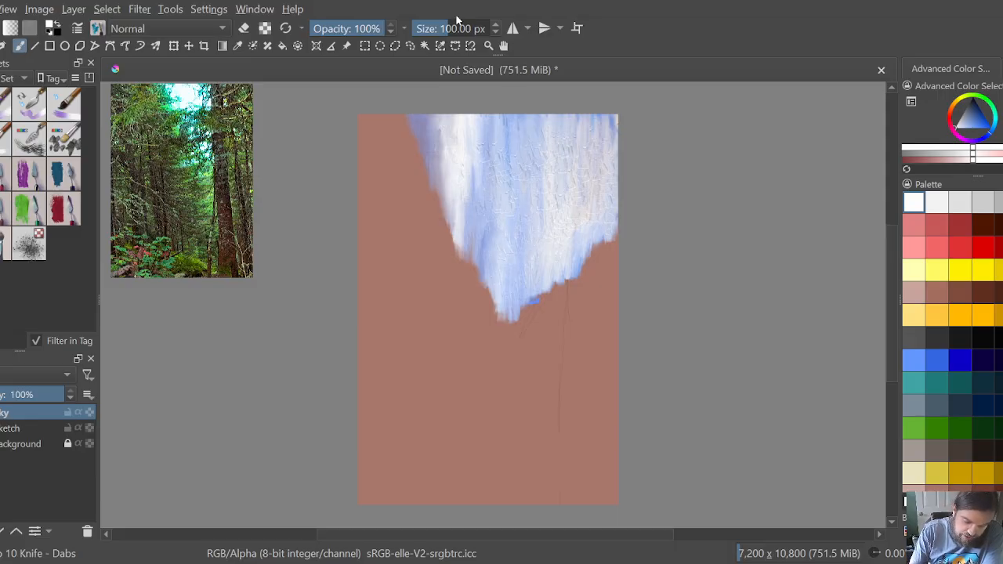
left_click_drag(448, 26, 473, 27)
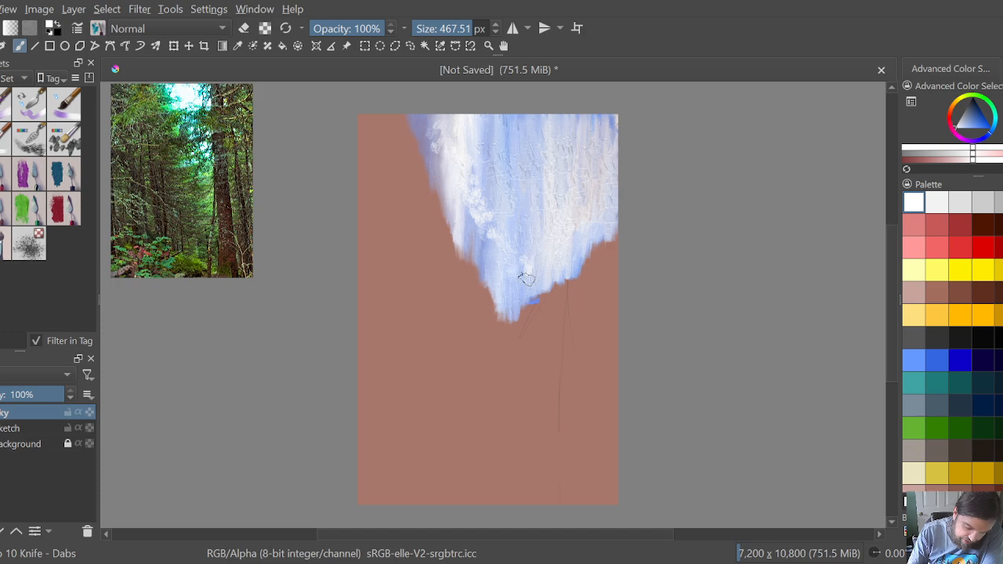
mouse_move(542, 249)
left_mouse_down()
mouse_move(608, 120)
mouse_move(603, 173)
left_mouse_up()
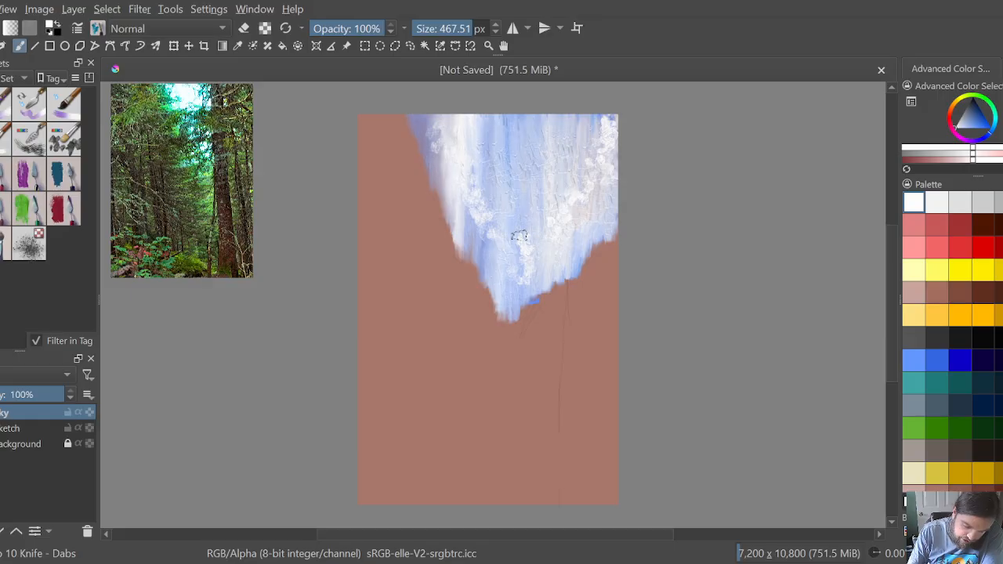
left_click_drag(469, 206, 467, 239)
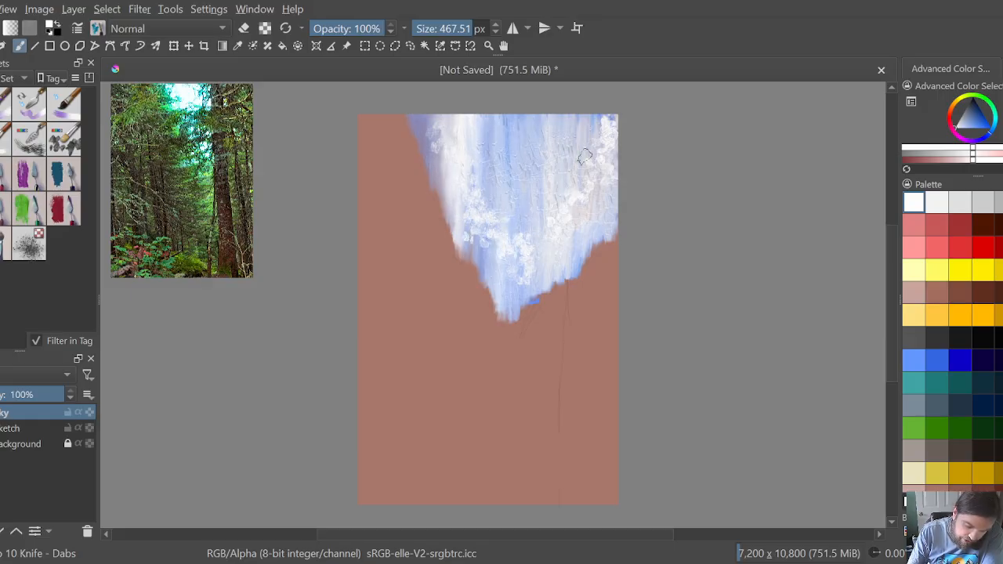
left_click(914, 362)
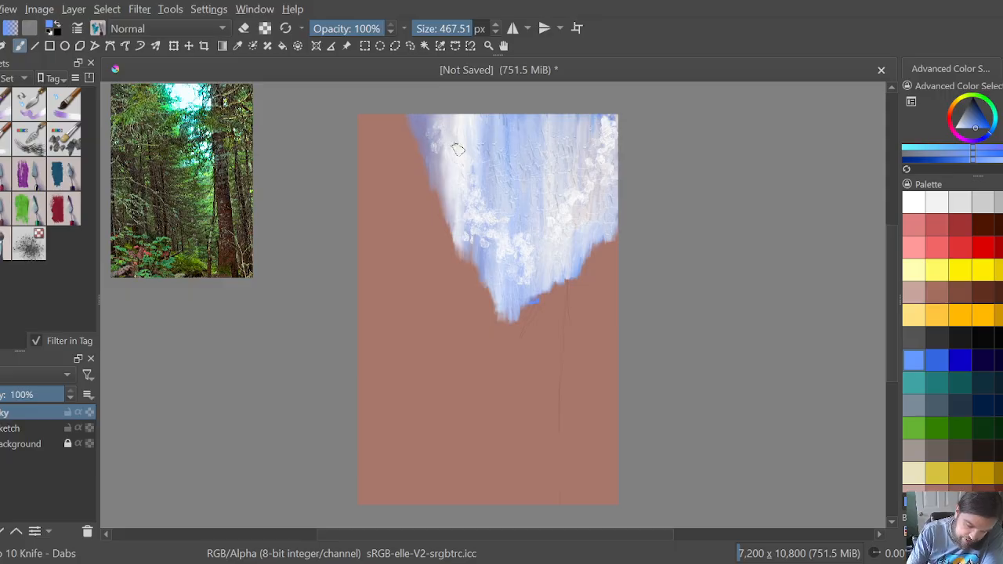
mouse_move(500, 228)
left_mouse_down()
mouse_move(607, 154)
mouse_move(603, 120)
left_mouse_up()
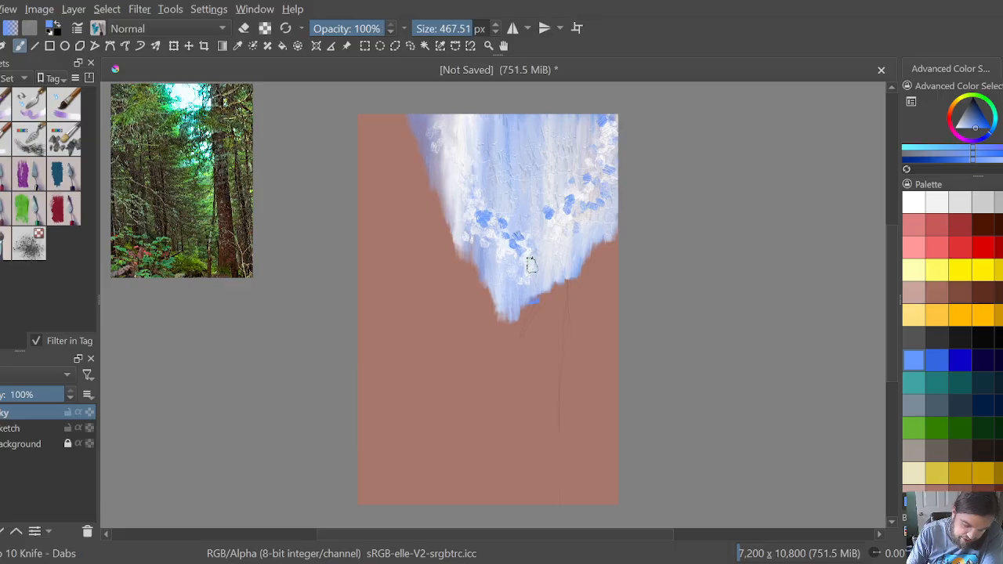
Step: Add off-white dabs to the sky's upper left edge and over the light blue dabs on both sides to soften them
left_click(937, 202)
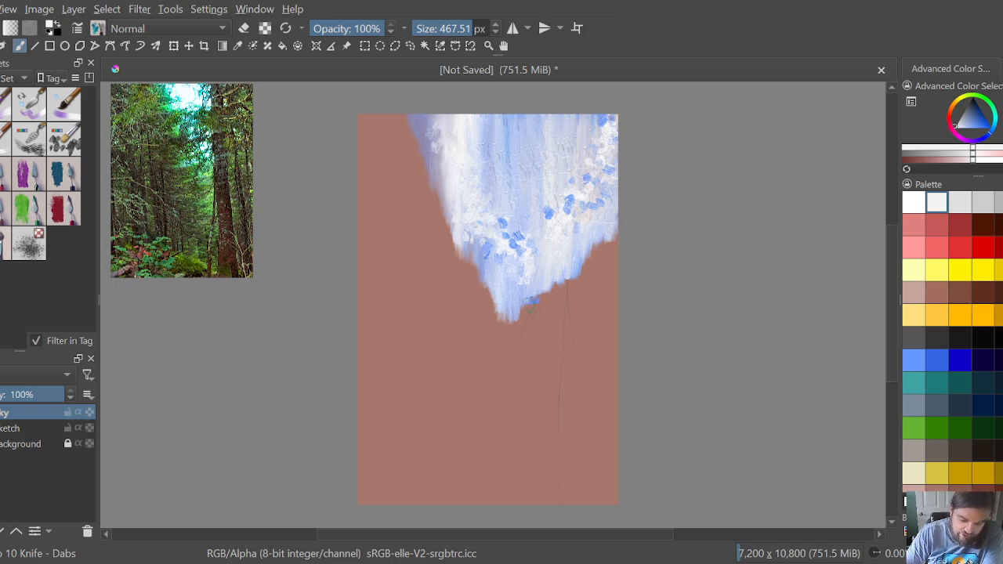
scroll(509, 221, "up", 3)
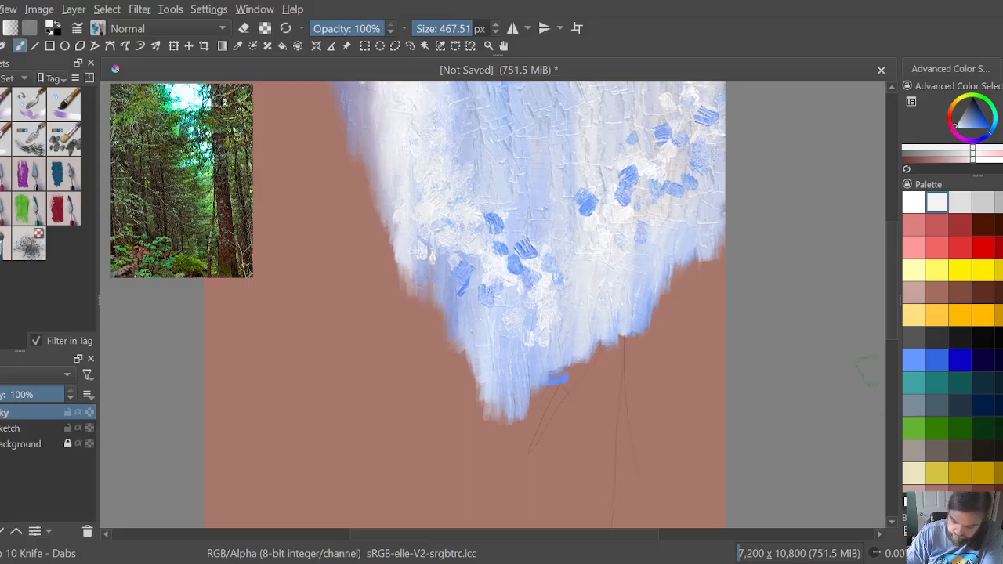
scroll(873, 302, "up", 3)
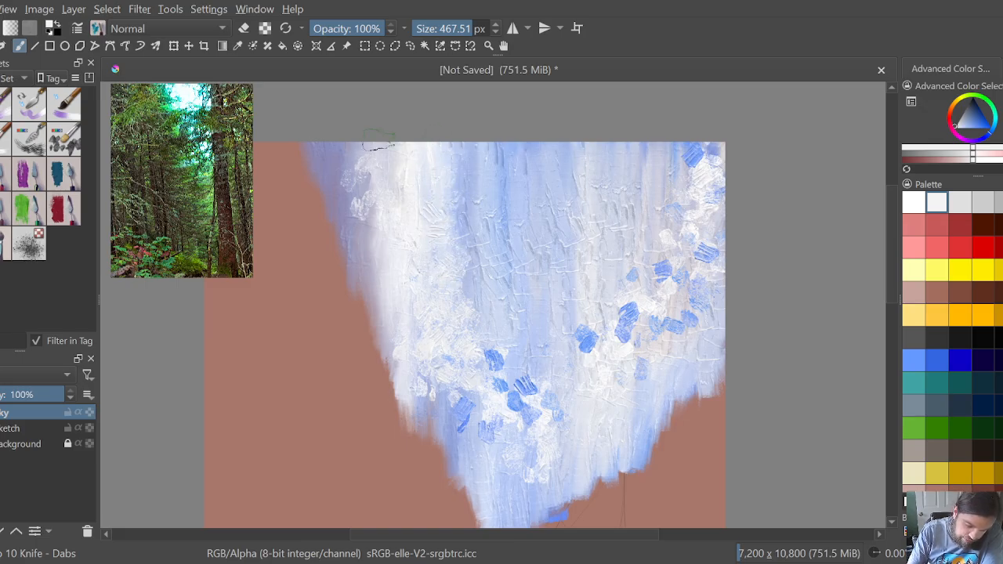
left_click_drag(352, 159, 358, 131)
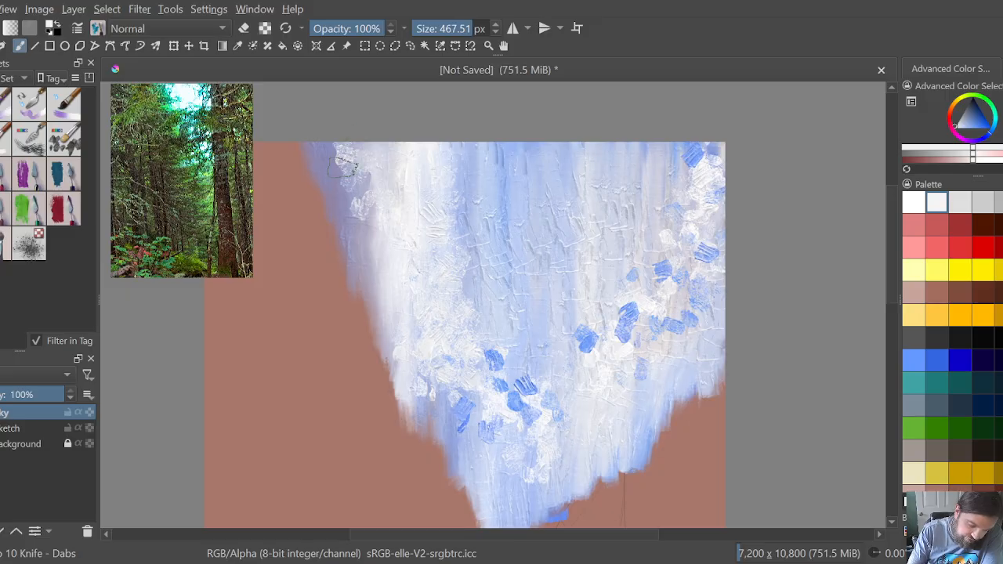
mouse_move(345, 166)
left_mouse_down()
mouse_move(339, 151)
mouse_move(361, 213)
left_mouse_up()
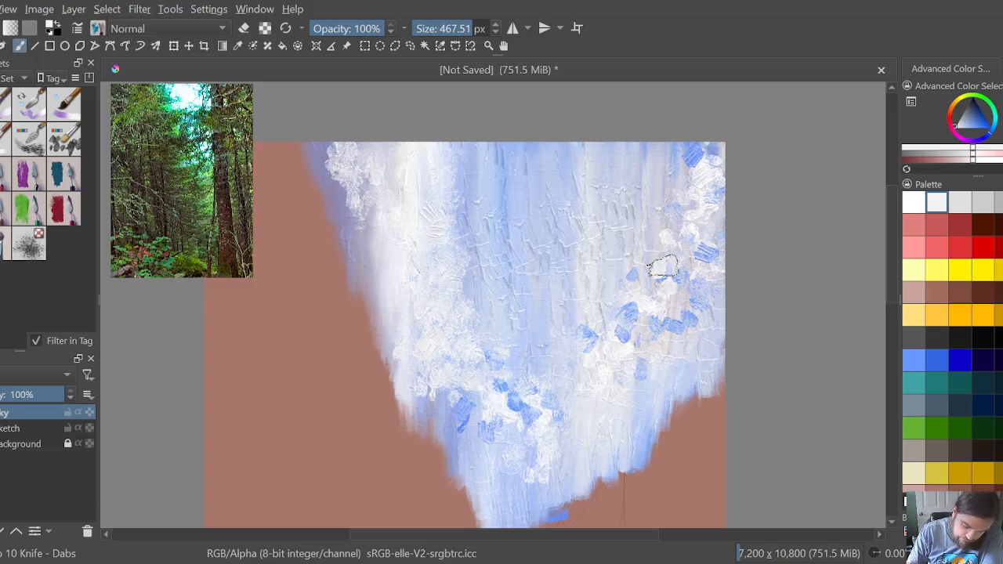
left_click(715, 188)
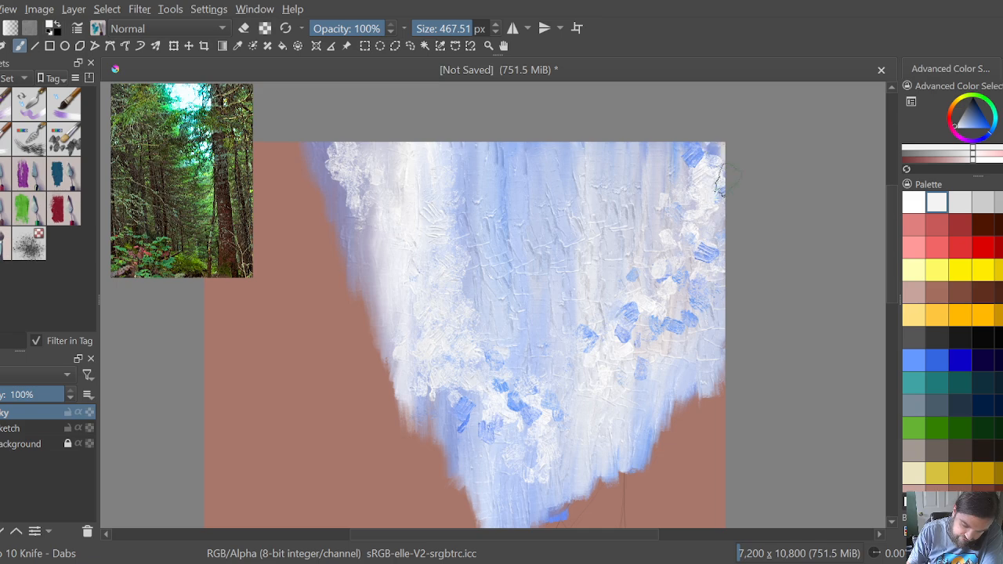
left_click(694, 154)
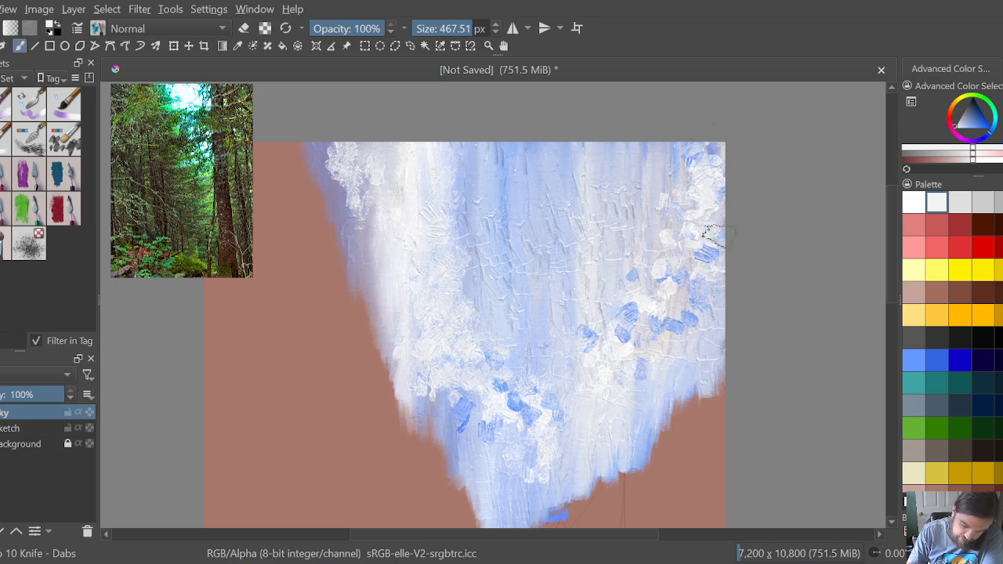
left_click(639, 363)
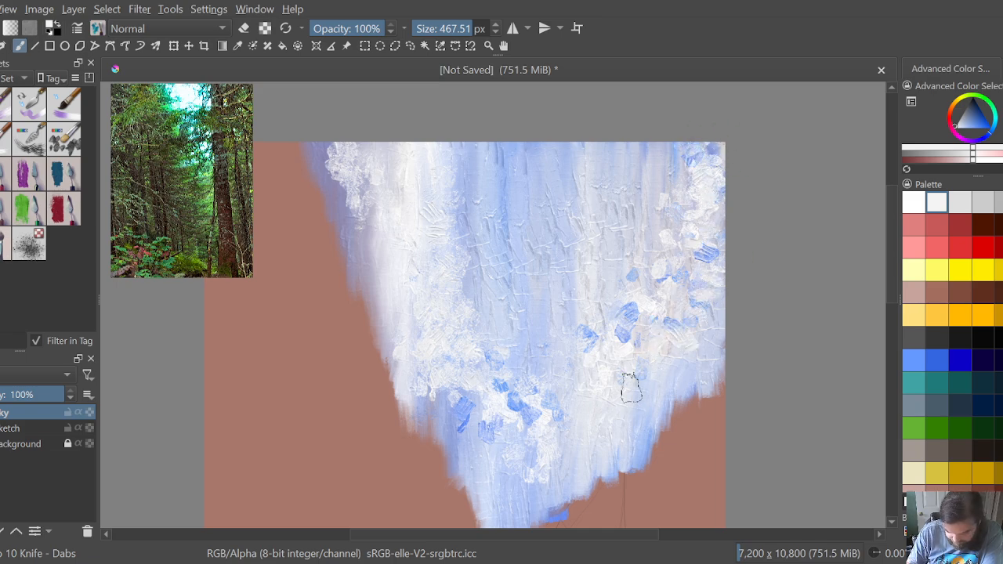
Step: Finish the off-white dabs at the sky's lower right, and smear its upper left outward with Knife - Flow Blender at 403.27 px
left_click(649, 434)
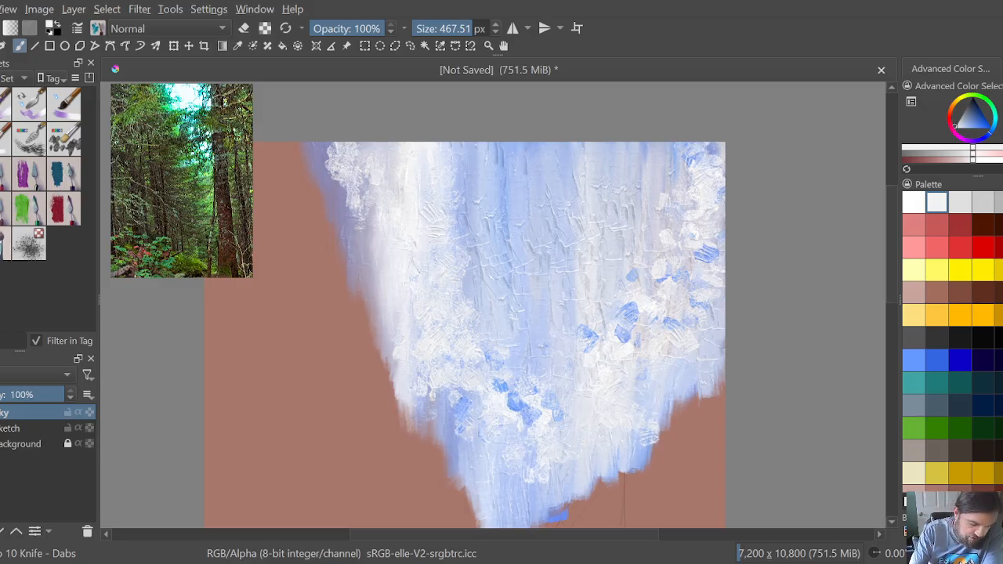
left_click(7, 208)
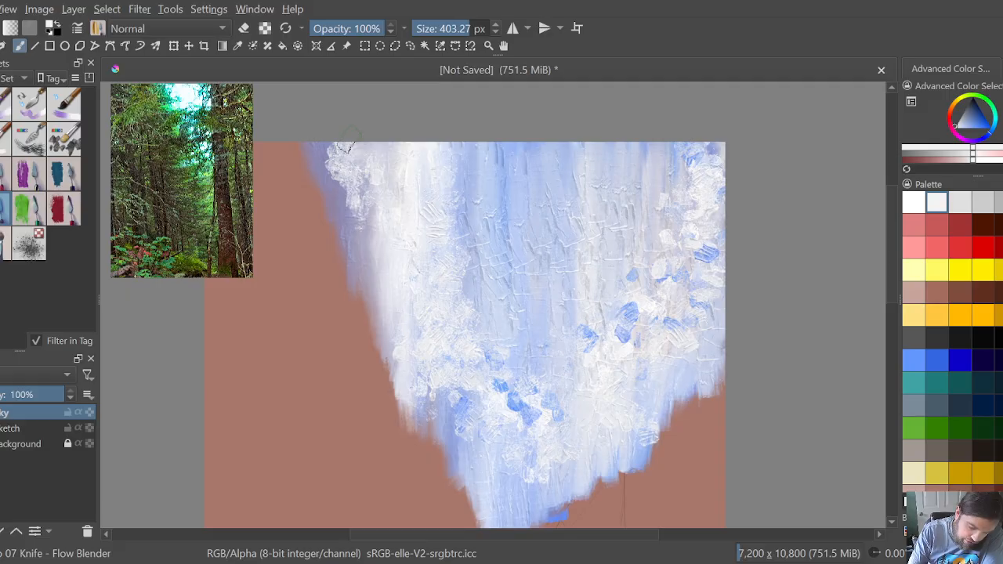
mouse_move(346, 131)
left_mouse_down()
mouse_move(329, 154)
mouse_move(328, 172)
mouse_move(347, 165)
mouse_move(353, 141)
mouse_move(316, 156)
mouse_move(334, 146)
mouse_move(342, 153)
mouse_move(322, 165)
mouse_move(351, 192)
mouse_move(344, 174)
mouse_move(435, 161)
mouse_move(432, 150)
mouse_move(454, 149)
mouse_move(450, 168)
mouse_move(479, 175)
mouse_move(398, 188)
mouse_move(358, 216)
mouse_move(341, 187)
mouse_move(346, 179)
mouse_move(292, 143)
mouse_move(305, 139)
mouse_move(302, 154)
mouse_move(318, 160)
mouse_move(337, 136)
mouse_move(335, 187)
mouse_move(370, 217)
mouse_move(379, 207)
mouse_move(371, 221)
mouse_move(310, 192)
mouse_move(323, 192)
mouse_move(326, 179)
mouse_move(304, 149)
left_mouse_up()
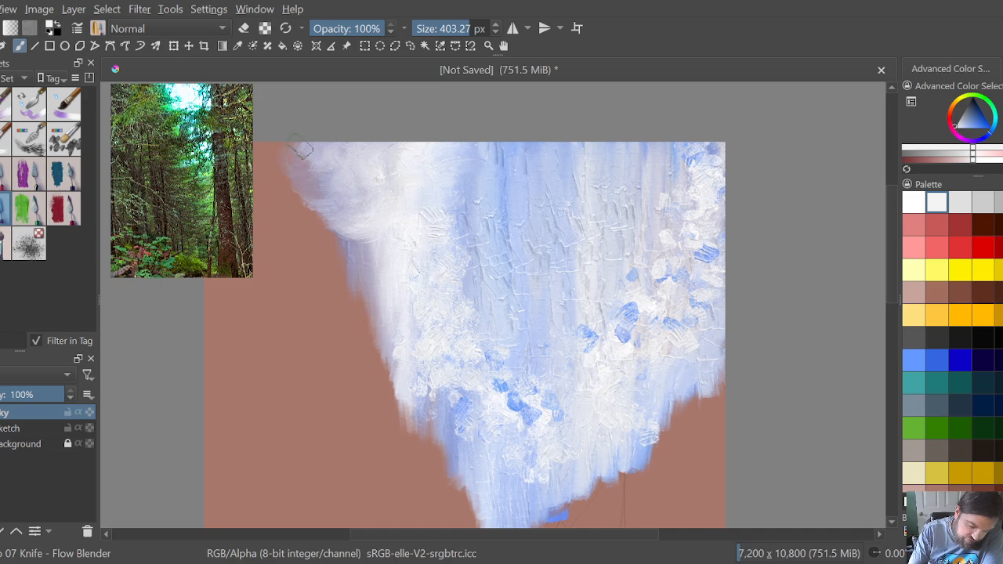
mouse_move(472, 242)
left_mouse_down()
mouse_move(441, 258)
mouse_move(461, 209)
mouse_move(432, 210)
mouse_move(457, 205)
mouse_move(507, 138)
mouse_move(449, 225)
mouse_move(467, 235)
mouse_move(481, 160)
left_mouse_up()
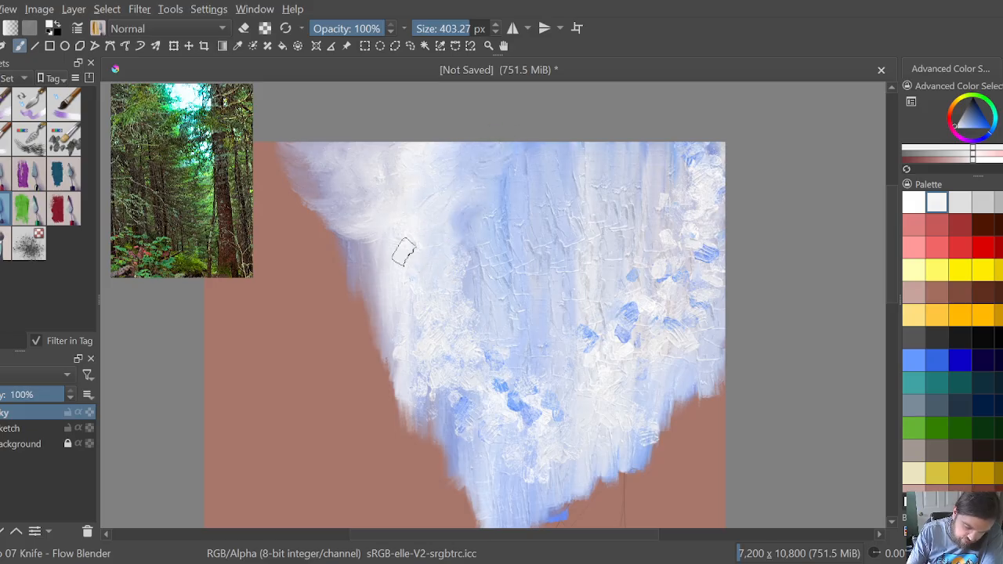
mouse_move(405, 238)
left_mouse_down()
mouse_move(338, 240)
mouse_move(348, 233)
mouse_move(344, 217)
mouse_move(301, 209)
mouse_move(324, 179)
mouse_move(346, 200)
mouse_move(308, 202)
mouse_move(330, 200)
mouse_move(324, 183)
mouse_move(294, 176)
mouse_move(314, 166)
mouse_move(293, 167)
mouse_move(302, 186)
mouse_move(316, 183)
mouse_move(287, 196)
left_mouse_up()
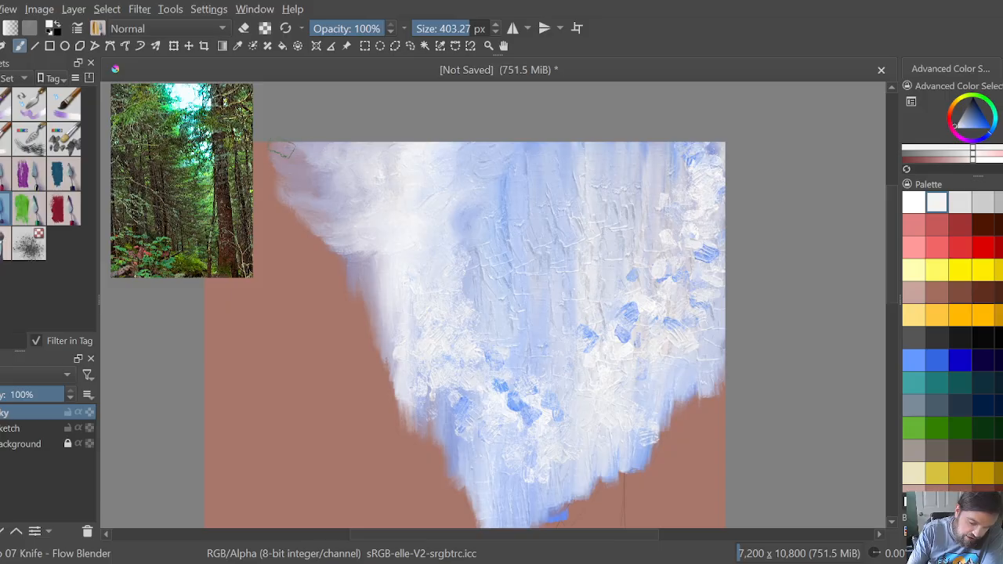
mouse_move(280, 149)
left_mouse_down()
mouse_move(319, 157)
mouse_move(275, 134)
left_mouse_up()
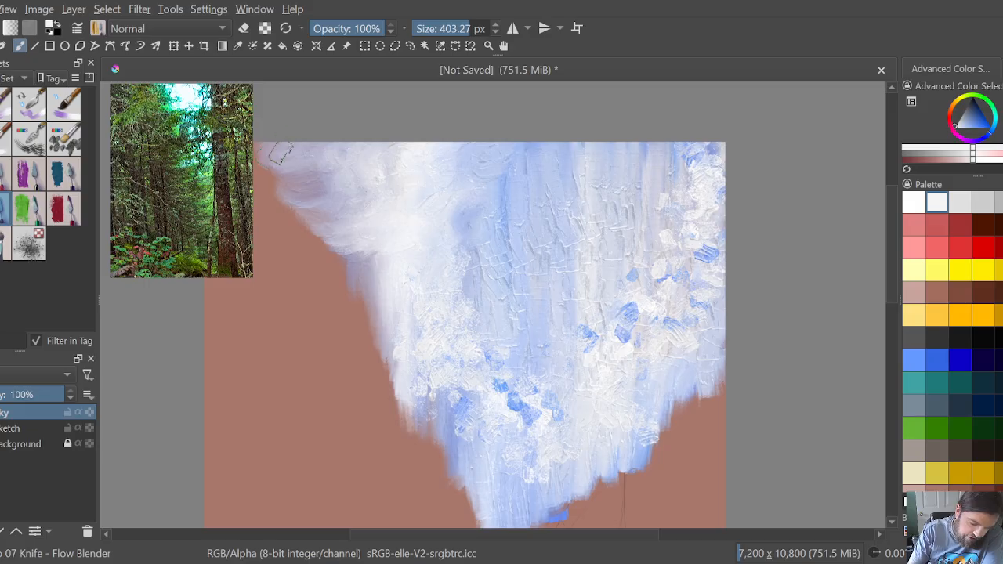
left_click_drag(284, 160, 257, 141)
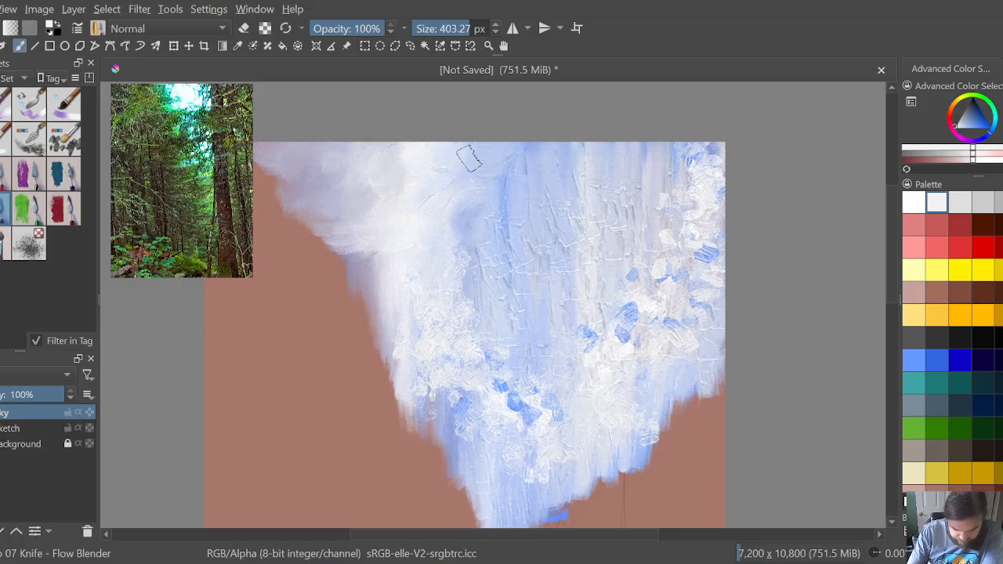
Step: Blend the vertical texture and blue-and-white dabs across the sky's upper middle, right side and left edge into soft clouds
mouse_move(468, 159)
left_mouse_down()
mouse_move(427, 182)
mouse_move(436, 199)
mouse_move(470, 193)
mouse_move(478, 155)
mouse_move(512, 167)
mouse_move(464, 210)
mouse_move(466, 182)
mouse_move(437, 216)
mouse_move(428, 196)
mouse_move(476, 201)
mouse_move(493, 213)
mouse_move(487, 229)
mouse_move(448, 235)
mouse_move(448, 220)
mouse_move(426, 219)
mouse_move(432, 206)
mouse_move(441, 227)
mouse_move(416, 227)
mouse_move(398, 244)
mouse_move(426, 252)
mouse_move(461, 242)
mouse_move(499, 210)
mouse_move(542, 139)
mouse_move(523, 209)
mouse_move(547, 154)
left_mouse_up()
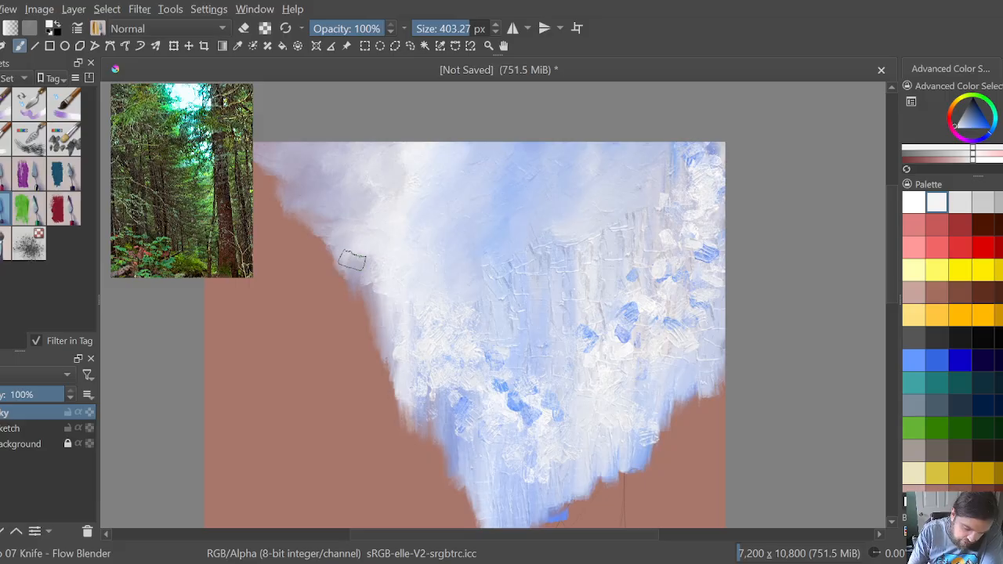
mouse_move(351, 261)
left_mouse_down()
mouse_move(357, 235)
mouse_move(328, 205)
mouse_move(351, 249)
mouse_move(340, 266)
mouse_move(323, 232)
mouse_move(347, 261)
mouse_move(394, 256)
mouse_move(390, 275)
left_mouse_up()
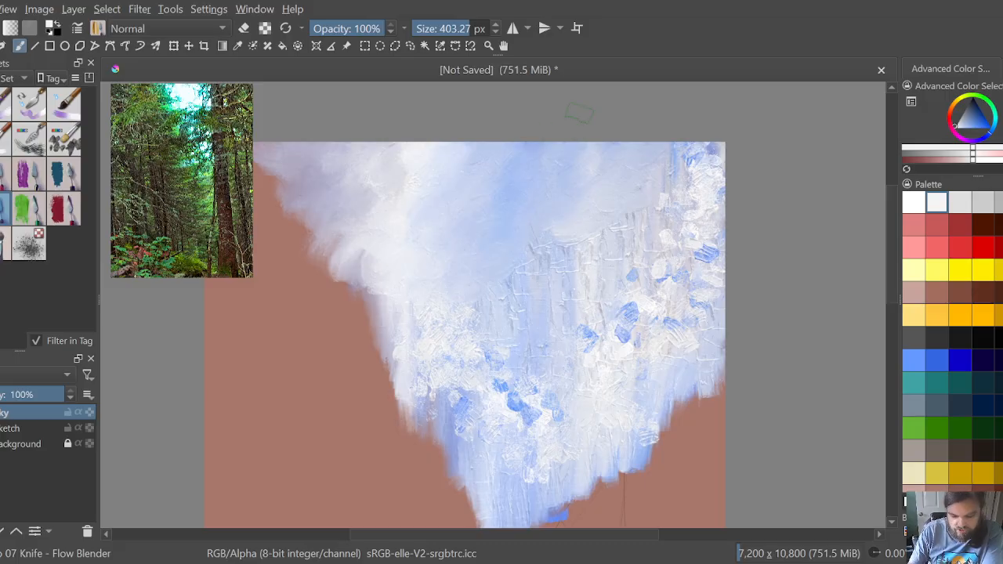
mouse_move(497, 257)
left_mouse_down()
mouse_move(465, 287)
mouse_move(489, 306)
mouse_move(498, 275)
mouse_move(526, 275)
left_mouse_up()
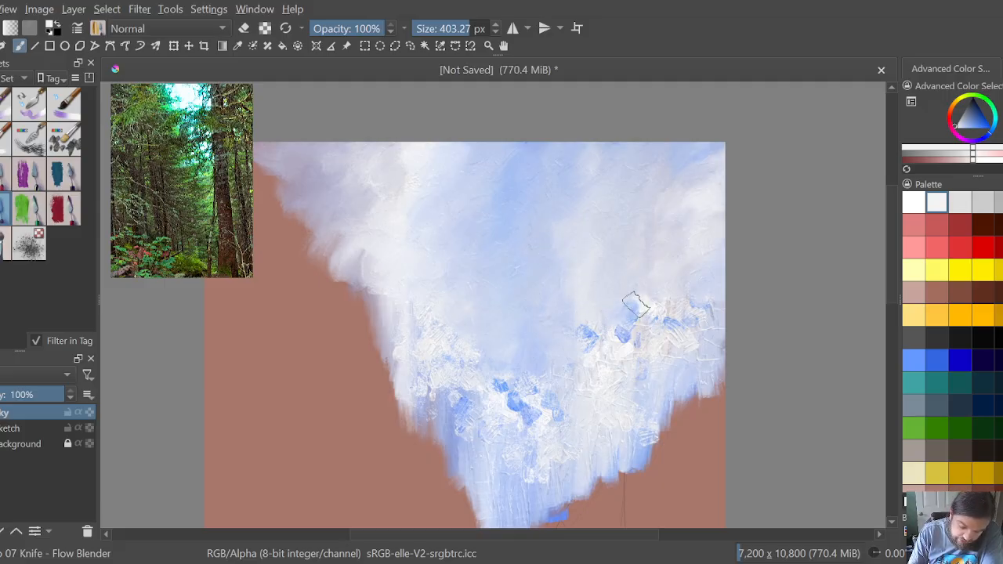
mouse_move(589, 333)
left_mouse_down()
mouse_move(577, 341)
mouse_move(589, 359)
mouse_move(602, 337)
left_mouse_up()
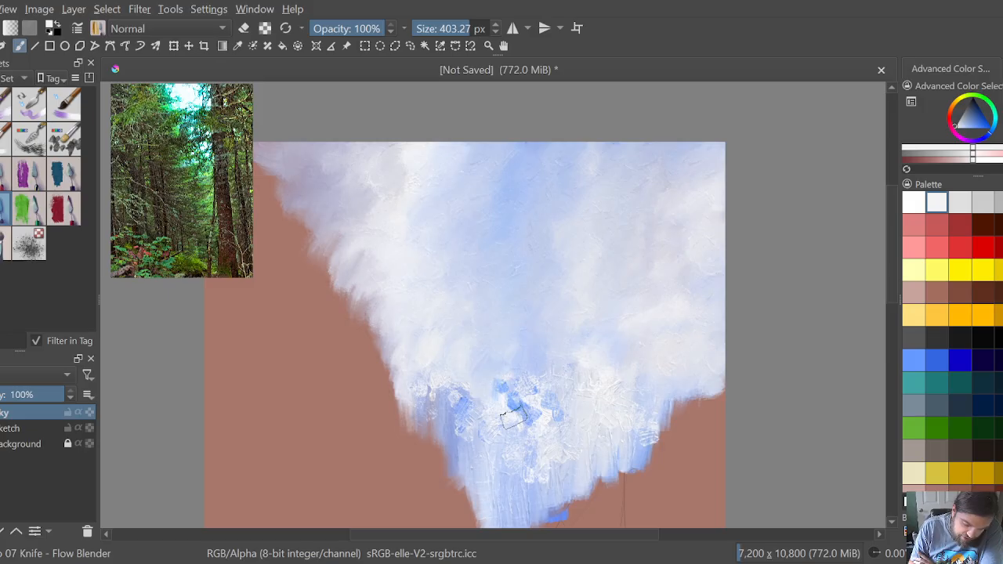
Step: Smooth the remaining white and blue dabs across the lower part of the sky into the surrounding clouds
mouse_move(511, 400)
left_mouse_down()
mouse_move(523, 367)
mouse_move(514, 380)
mouse_move(557, 380)
mouse_move(562, 413)
mouse_move(577, 373)
mouse_move(602, 392)
mouse_move(627, 393)
mouse_move(644, 379)
mouse_move(646, 406)
mouse_move(667, 388)
mouse_move(658, 409)
mouse_move(705, 399)
left_mouse_up()
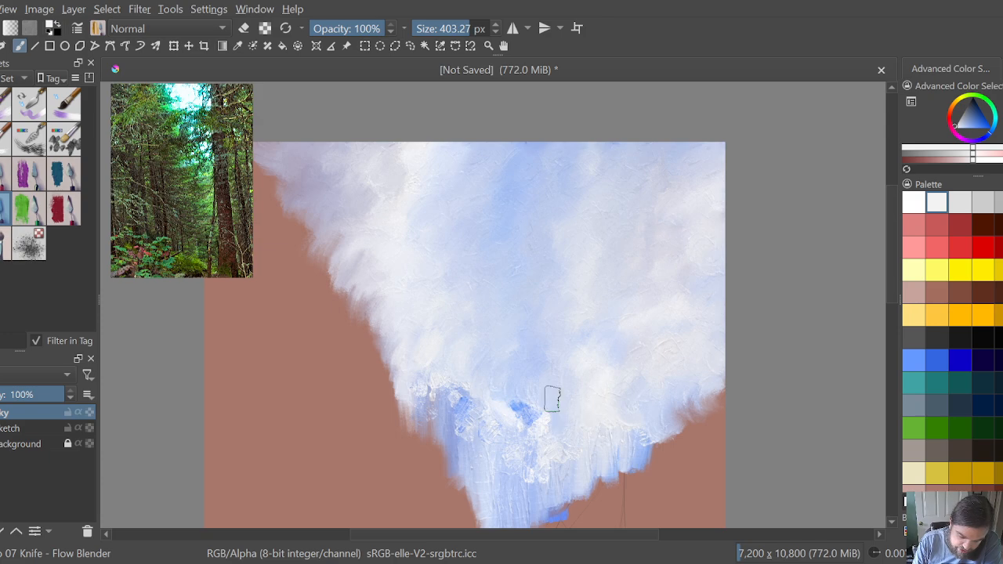
mouse_move(549, 403)
left_mouse_down()
mouse_move(481, 416)
mouse_move(433, 383)
mouse_move(405, 395)
mouse_move(431, 410)
mouse_move(457, 407)
mouse_move(478, 431)
mouse_move(460, 399)
mouse_move(449, 426)
mouse_move(473, 439)
mouse_move(443, 425)
mouse_move(435, 398)
mouse_move(427, 412)
mouse_move(429, 397)
mouse_move(401, 402)
left_mouse_up()
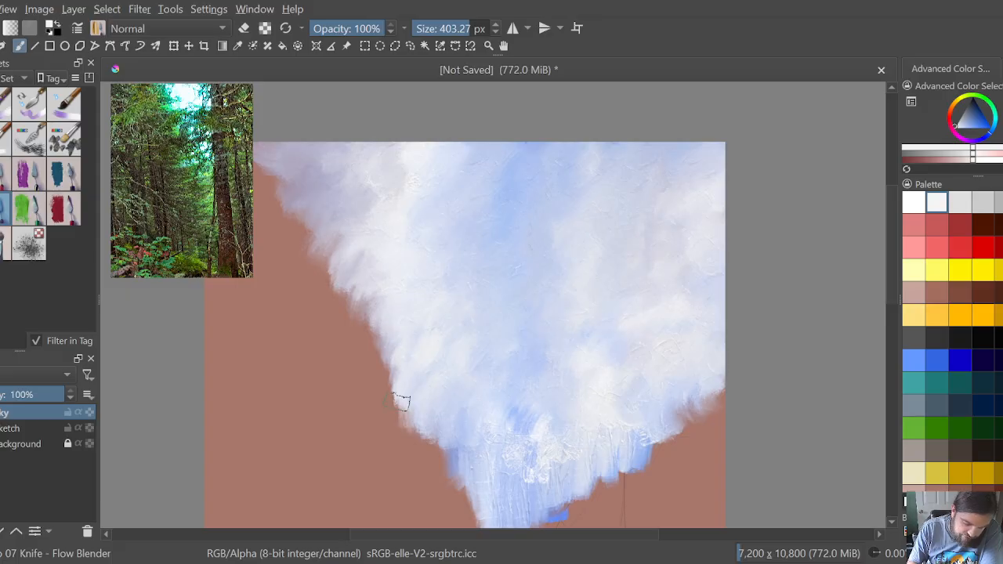
left_click_drag(467, 438, 526, 456)
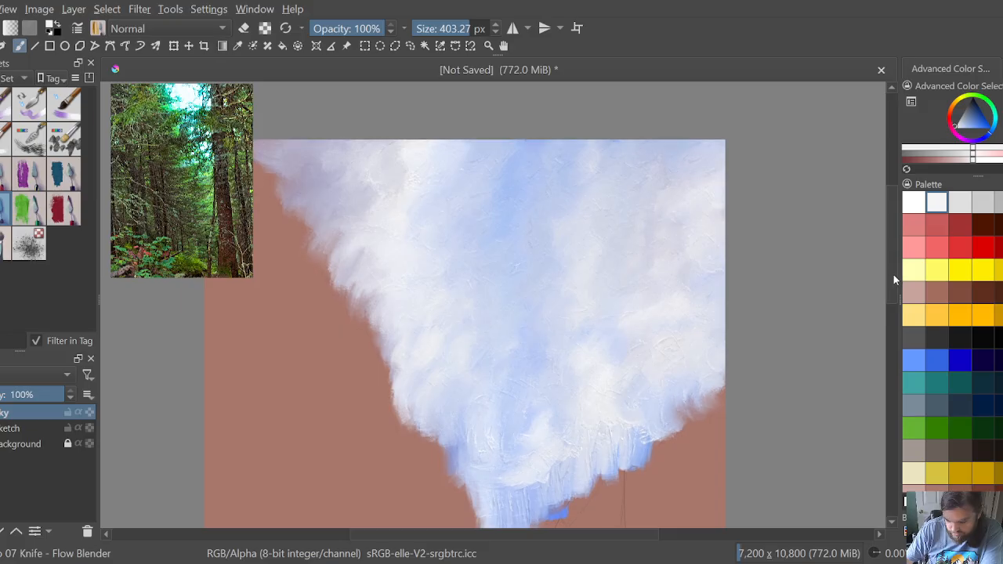
Step: Smear the sky's lower tip and lower right edge downward, covering the blue patch and extending the clouds to the canvas's right edge
left_click_drag(893, 274, 894, 305)
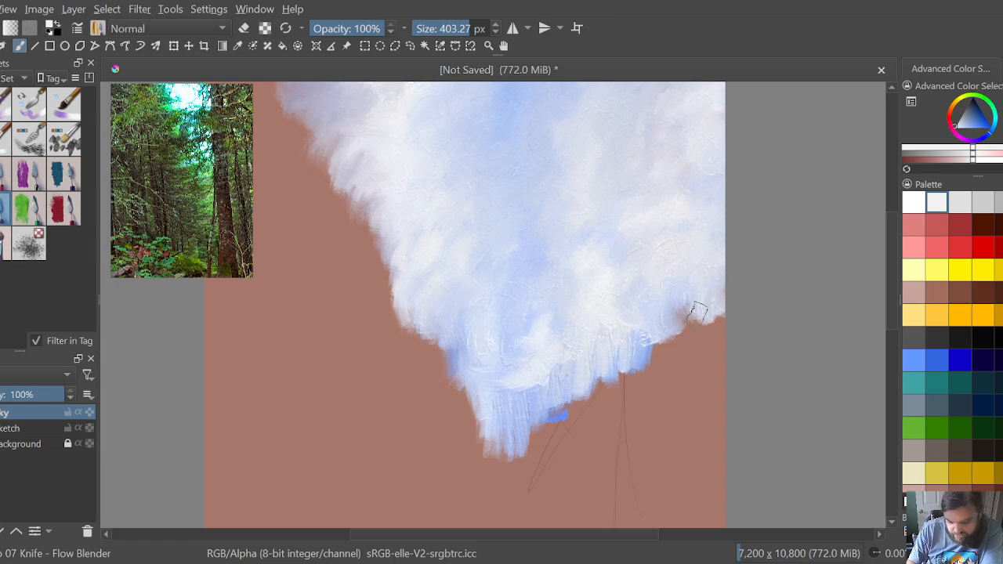
mouse_move(676, 326)
left_mouse_down()
mouse_move(702, 314)
mouse_move(729, 282)
mouse_move(726, 315)
mouse_move(723, 299)
mouse_move(715, 307)
mouse_move(729, 327)
mouse_move(707, 339)
mouse_move(711, 315)
mouse_move(674, 345)
mouse_move(723, 330)
mouse_move(717, 299)
mouse_move(671, 365)
mouse_move(653, 349)
mouse_move(659, 330)
mouse_move(645, 369)
mouse_move(626, 341)
mouse_move(615, 343)
mouse_move(631, 330)
mouse_move(665, 345)
mouse_move(668, 309)
mouse_move(665, 358)
mouse_move(673, 335)
mouse_move(659, 363)
mouse_move(659, 328)
mouse_move(667, 354)
mouse_move(645, 378)
mouse_move(711, 351)
mouse_move(719, 356)
mouse_move(691, 376)
mouse_move(695, 352)
mouse_move(680, 385)
mouse_move(713, 386)
mouse_move(727, 353)
mouse_move(707, 398)
mouse_move(723, 405)
mouse_move(693, 403)
mouse_move(674, 362)
mouse_move(639, 386)
mouse_move(630, 376)
mouse_move(634, 344)
mouse_move(612, 403)
mouse_move(600, 384)
mouse_move(607, 332)
mouse_move(577, 384)
mouse_move(561, 387)
mouse_move(560, 352)
mouse_move(556, 384)
mouse_move(538, 409)
mouse_move(522, 371)
mouse_move(513, 387)
mouse_move(561, 345)
mouse_move(513, 392)
mouse_move(526, 414)
mouse_move(504, 394)
mouse_move(488, 397)
mouse_move(461, 357)
mouse_move(465, 331)
left_mouse_up()
mouse_move(467, 322)
left_mouse_down()
mouse_move(456, 367)
mouse_move(444, 356)
mouse_move(448, 325)
mouse_move(424, 375)
mouse_move(473, 335)
mouse_move(464, 402)
mouse_move(454, 390)
mouse_move(468, 394)
mouse_move(479, 438)
mouse_move(479, 380)
mouse_move(488, 378)
mouse_move(495, 432)
mouse_move(527, 407)
mouse_move(552, 411)
mouse_move(501, 444)
mouse_move(488, 394)
mouse_move(483, 429)
mouse_move(467, 440)
mouse_move(466, 397)
mouse_move(519, 433)
mouse_move(551, 427)
left_mouse_up()
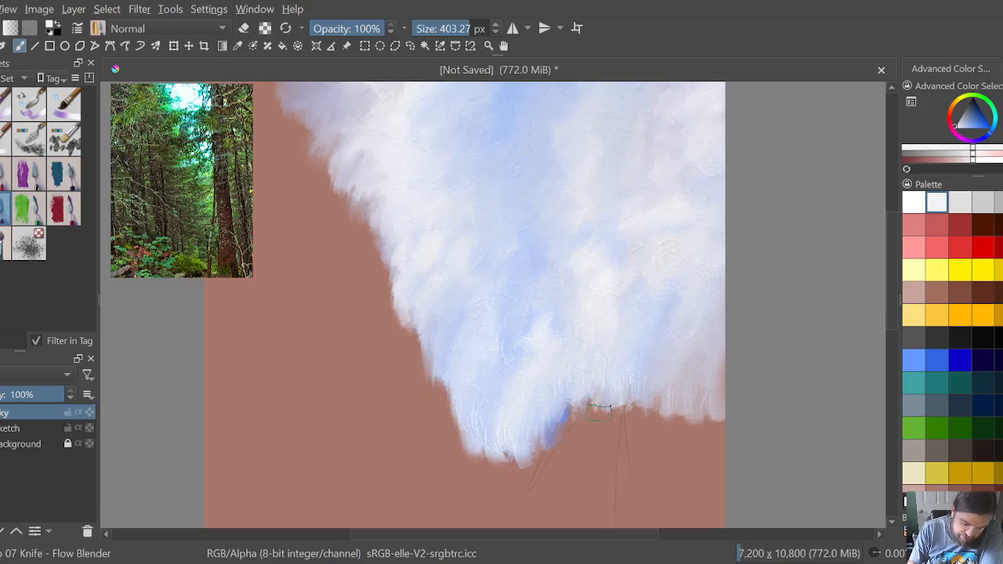
mouse_move(585, 405)
left_mouse_down()
mouse_move(562, 403)
mouse_move(548, 419)
mouse_move(544, 443)
mouse_move(561, 456)
mouse_move(634, 418)
mouse_move(629, 408)
mouse_move(647, 415)
mouse_move(659, 394)
mouse_move(733, 405)
left_mouse_up()
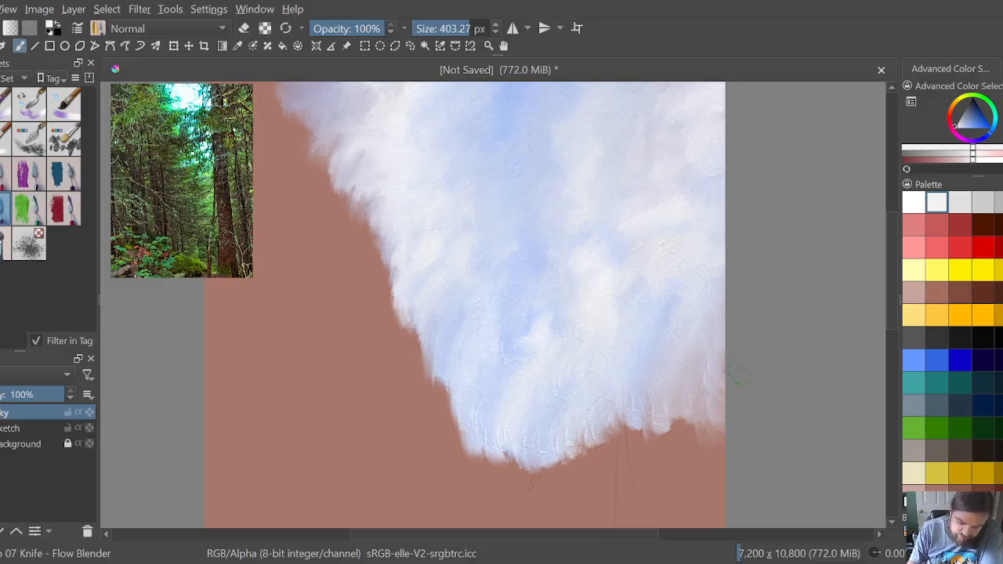
mouse_move(719, 371)
left_mouse_down()
mouse_move(716, 398)
mouse_move(723, 392)
mouse_move(709, 365)
mouse_move(729, 382)
mouse_move(708, 397)
mouse_move(689, 395)
mouse_move(679, 420)
mouse_move(658, 418)
mouse_move(654, 439)
mouse_move(624, 446)
mouse_move(615, 423)
mouse_move(625, 410)
mouse_move(634, 434)
mouse_move(616, 401)
mouse_move(616, 433)
mouse_move(600, 430)
mouse_move(563, 470)
mouse_move(555, 451)
mouse_move(554, 462)
mouse_move(550, 450)
mouse_move(532, 468)
mouse_move(524, 438)
mouse_move(481, 432)
mouse_move(536, 464)
left_mouse_up()
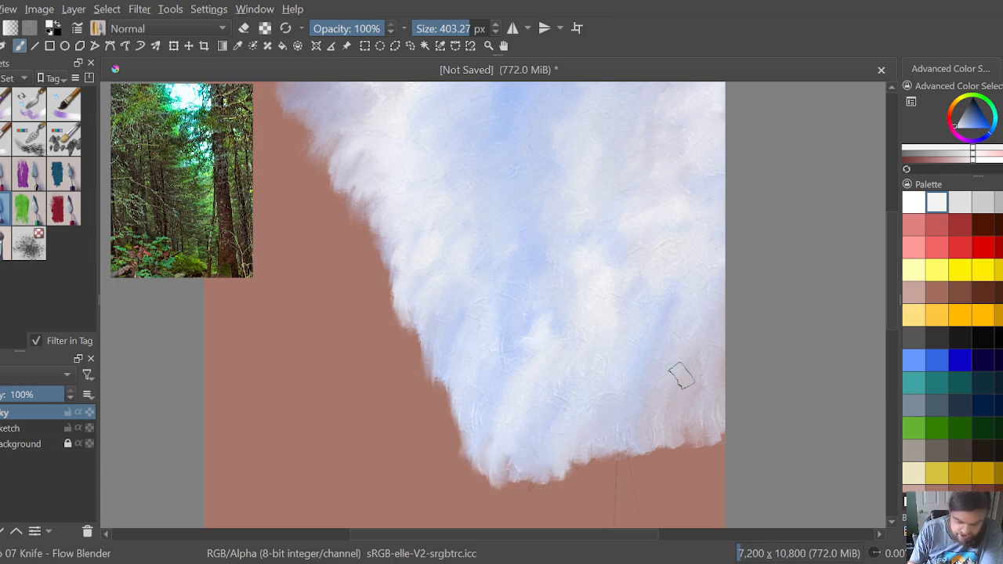
mouse_move(615, 433)
left_mouse_down()
mouse_move(711, 431)
mouse_move(716, 421)
mouse_move(699, 427)
mouse_move(710, 420)
mouse_move(705, 462)
mouse_move(723, 458)
mouse_move(667, 434)
mouse_move(658, 443)
mouse_move(657, 433)
mouse_move(622, 456)
mouse_move(651, 479)
mouse_move(683, 489)
mouse_move(701, 478)
mouse_move(737, 492)
left_mouse_up()
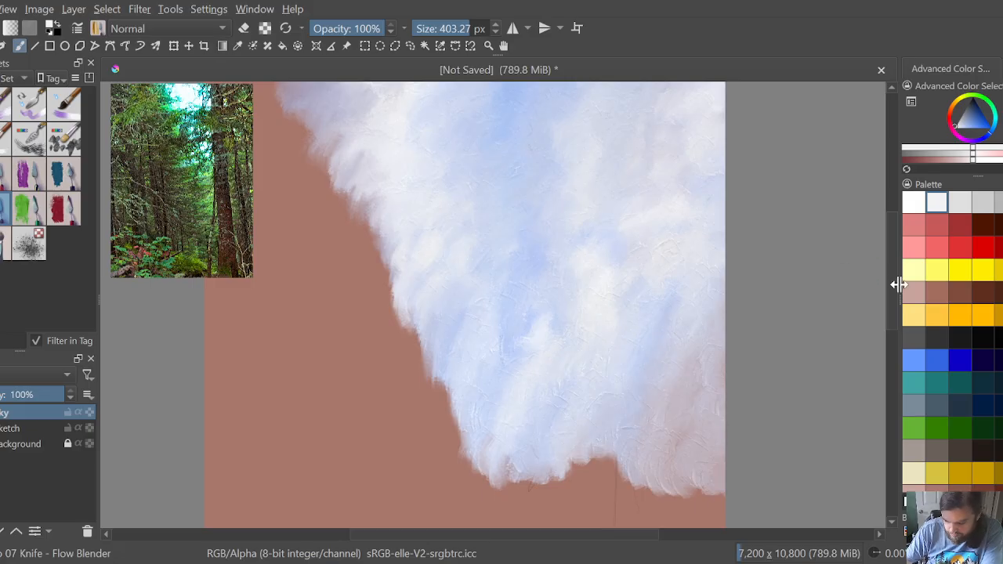
Step: Pull the sky's upper left and diagonal left edge outward over the brown background, reaching the canvas's left edge
left_click_drag(888, 294, 887, 271)
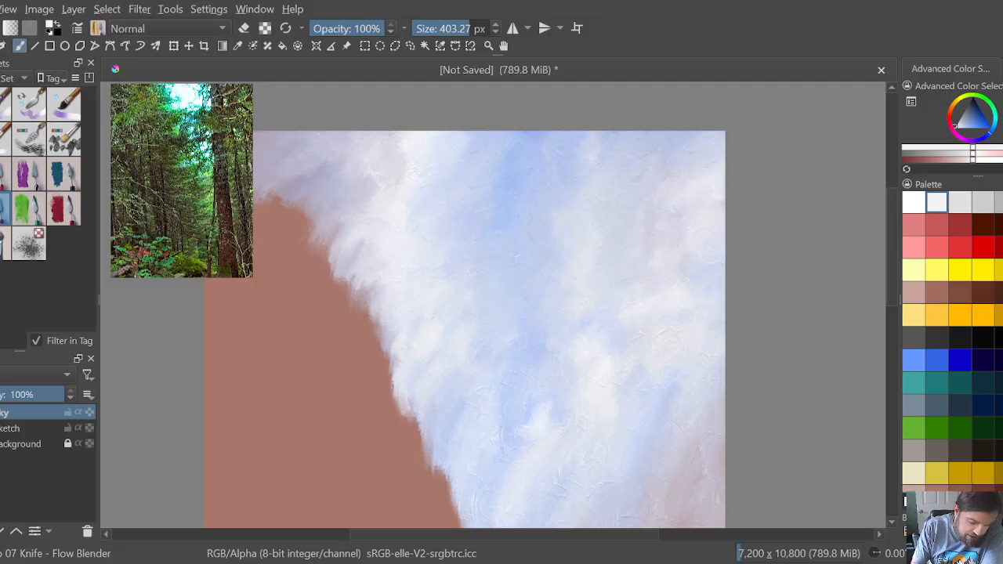
mouse_move(341, 219)
left_mouse_down()
mouse_move(303, 211)
mouse_move(294, 219)
mouse_move(292, 204)
mouse_move(265, 183)
left_mouse_up()
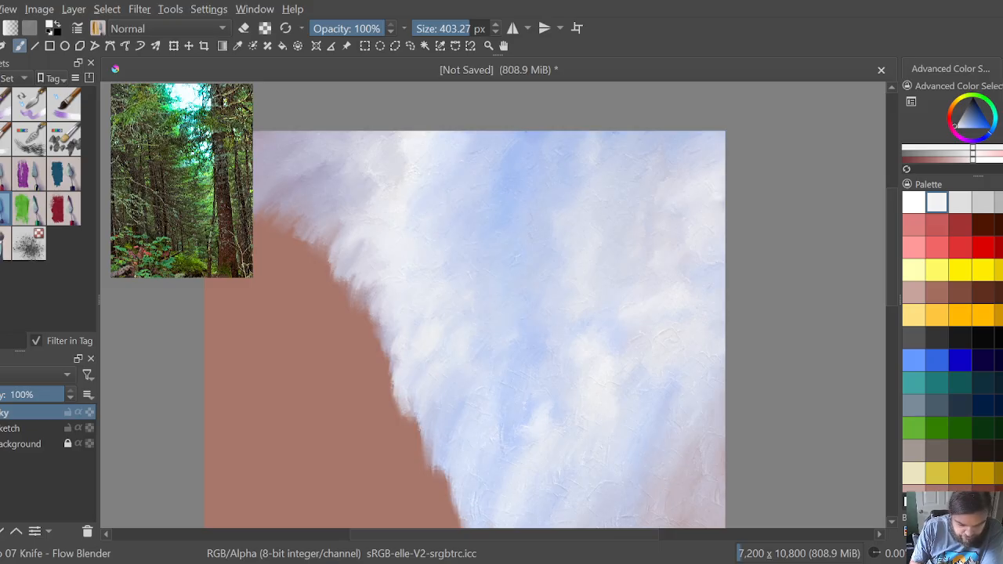
mouse_move(267, 213)
left_mouse_down()
mouse_move(302, 210)
mouse_move(269, 220)
mouse_move(292, 239)
mouse_move(338, 232)
mouse_move(298, 239)
mouse_move(303, 257)
mouse_move(343, 242)
mouse_move(295, 268)
mouse_move(286, 254)
mouse_move(278, 272)
mouse_move(286, 237)
mouse_move(266, 223)
left_mouse_up()
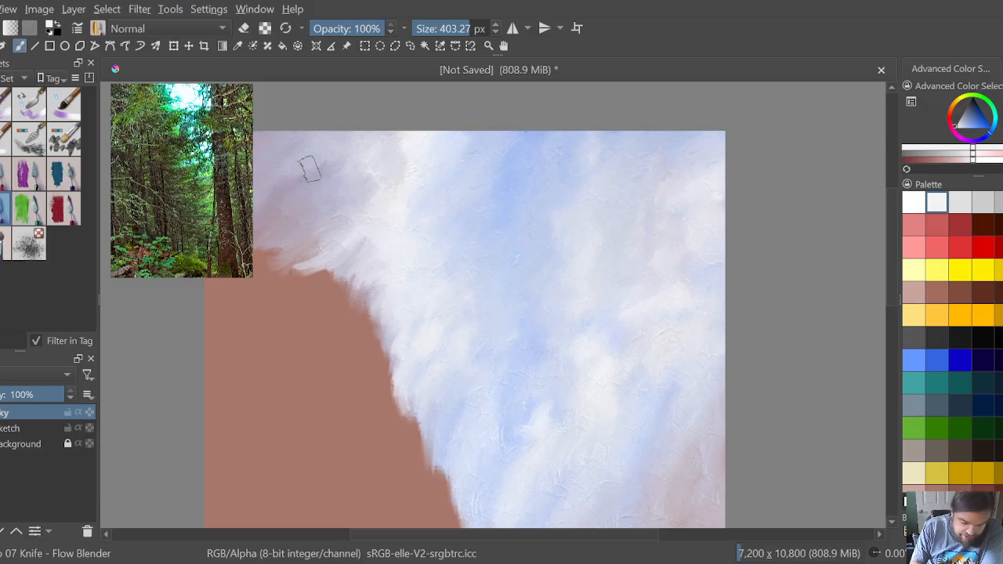
mouse_move(369, 261)
left_mouse_down()
mouse_move(300, 276)
mouse_move(292, 266)
mouse_move(313, 258)
mouse_move(310, 246)
mouse_move(366, 253)
mouse_move(378, 244)
mouse_move(362, 298)
mouse_move(377, 289)
mouse_move(379, 313)
mouse_move(330, 308)
mouse_move(323, 283)
mouse_move(321, 300)
mouse_move(340, 297)
mouse_move(357, 262)
mouse_move(338, 281)
mouse_move(340, 304)
mouse_move(359, 294)
mouse_move(363, 319)
mouse_move(372, 289)
mouse_move(391, 306)
mouse_move(368, 349)
mouse_move(393, 370)
mouse_move(384, 347)
mouse_move(393, 331)
mouse_move(382, 333)
mouse_move(383, 386)
mouse_move(395, 383)
mouse_move(410, 446)
mouse_move(426, 448)
mouse_move(401, 448)
mouse_move(424, 413)
mouse_move(430, 457)
mouse_move(445, 454)
mouse_move(446, 472)
mouse_move(446, 457)
mouse_move(424, 447)
mouse_move(412, 393)
mouse_move(389, 376)
mouse_move(389, 351)
mouse_move(351, 326)
mouse_move(345, 298)
mouse_move(301, 295)
mouse_move(322, 314)
mouse_move(354, 289)
left_mouse_up()
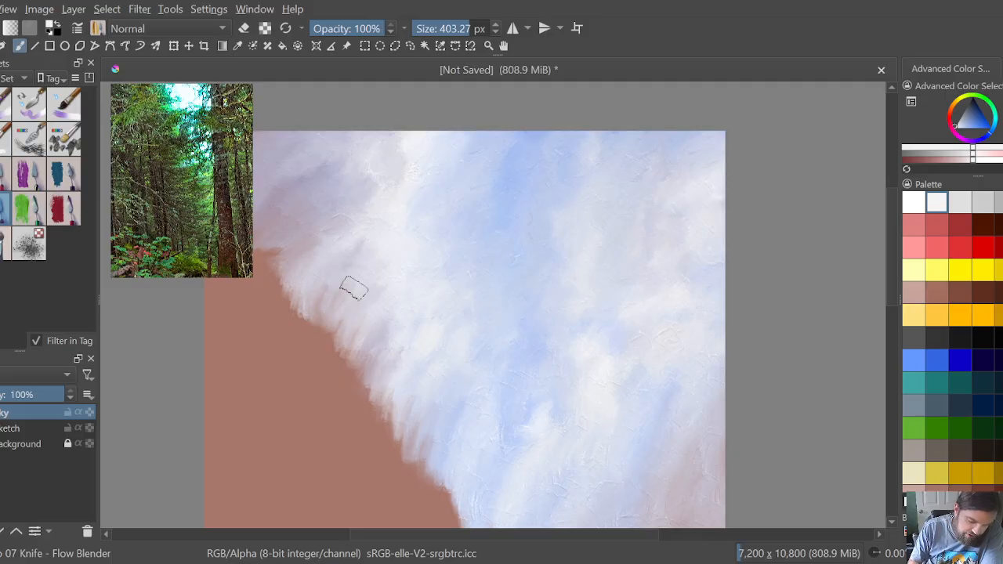
left_click_drag(301, 233, 275, 267)
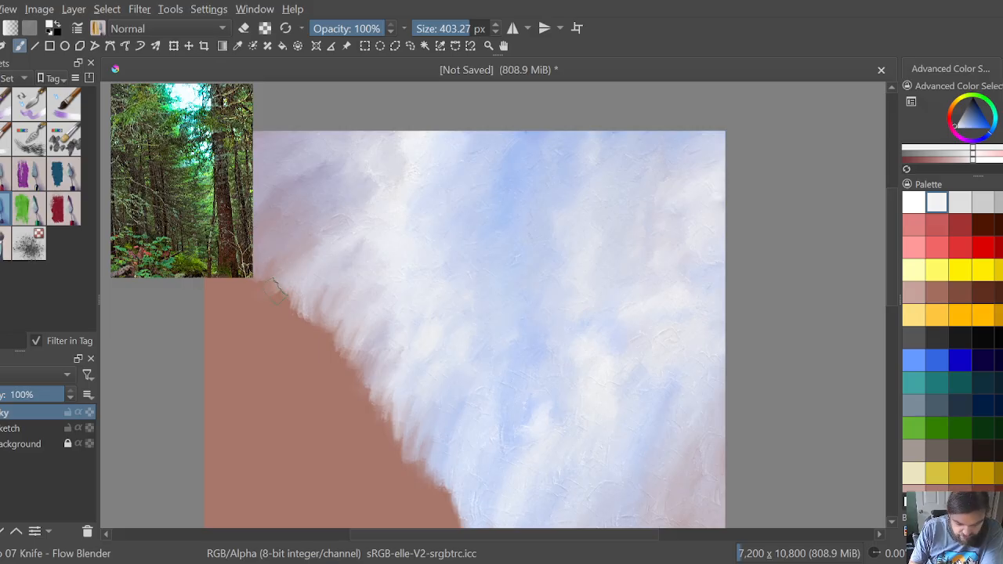
mouse_move(278, 289)
left_mouse_down()
mouse_move(268, 275)
mouse_move(294, 274)
mouse_move(251, 282)
left_mouse_up()
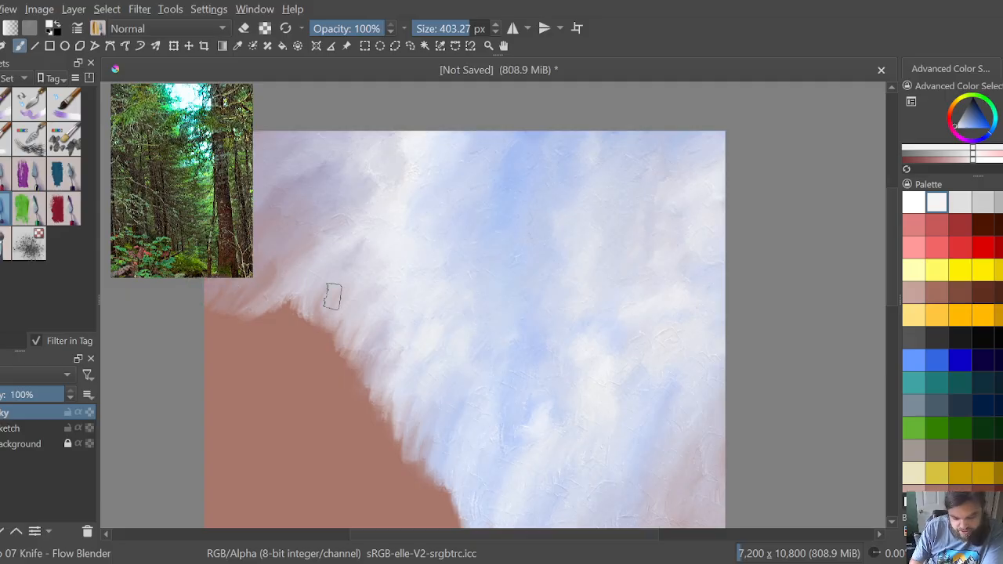
Step: Drag the clouds on the sky's left side down in diagonal streaks, fading them into the brown background
mouse_move(332, 296)
left_mouse_down()
mouse_move(266, 317)
mouse_move(239, 346)
mouse_move(272, 310)
mouse_move(242, 322)
mouse_move(300, 290)
mouse_move(278, 304)
mouse_move(267, 288)
mouse_move(237, 335)
left_mouse_up()
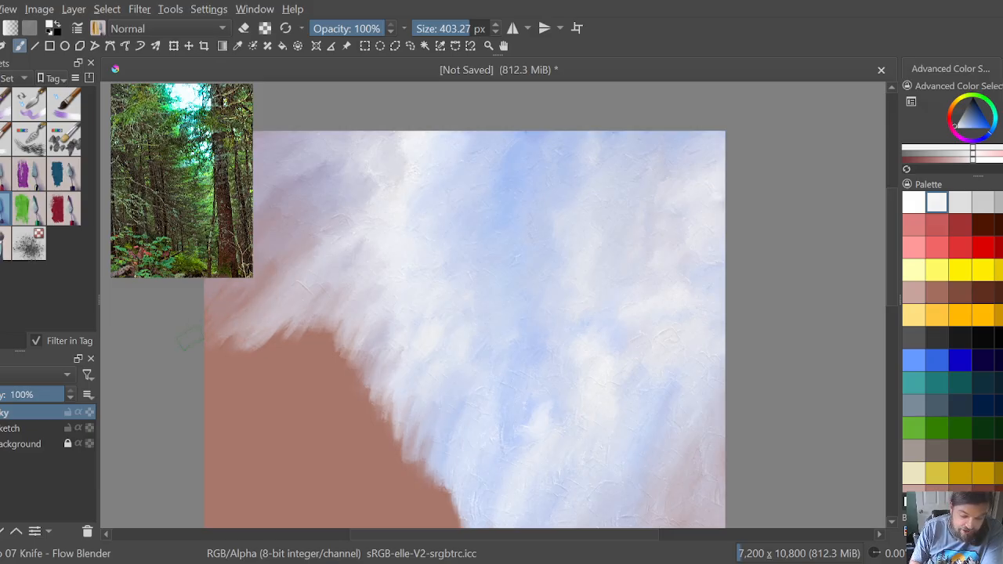
mouse_move(328, 324)
left_mouse_down()
mouse_move(318, 347)
mouse_move(342, 306)
mouse_move(337, 293)
mouse_move(329, 337)
mouse_move(309, 313)
mouse_move(247, 362)
mouse_move(251, 327)
mouse_move(218, 331)
left_mouse_up()
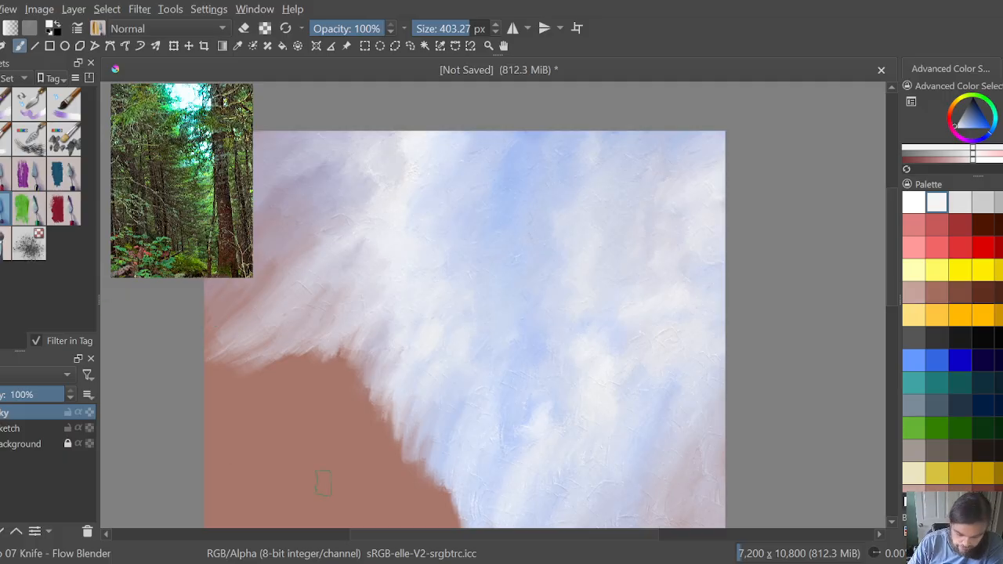
left_click_drag(386, 539, 343, 539)
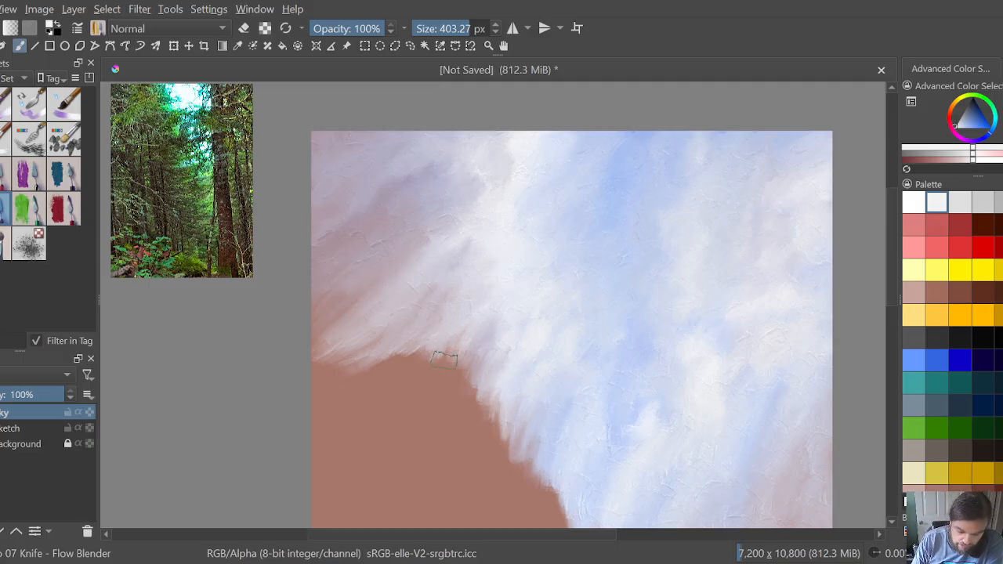
mouse_move(424, 356)
left_mouse_down()
mouse_move(395, 361)
mouse_move(396, 345)
mouse_move(372, 354)
mouse_move(372, 339)
mouse_move(343, 354)
mouse_move(296, 340)
mouse_move(363, 291)
mouse_move(337, 290)
mouse_move(302, 326)
mouse_move(324, 333)
mouse_move(352, 306)
mouse_move(365, 330)
mouse_move(406, 349)
left_mouse_up()
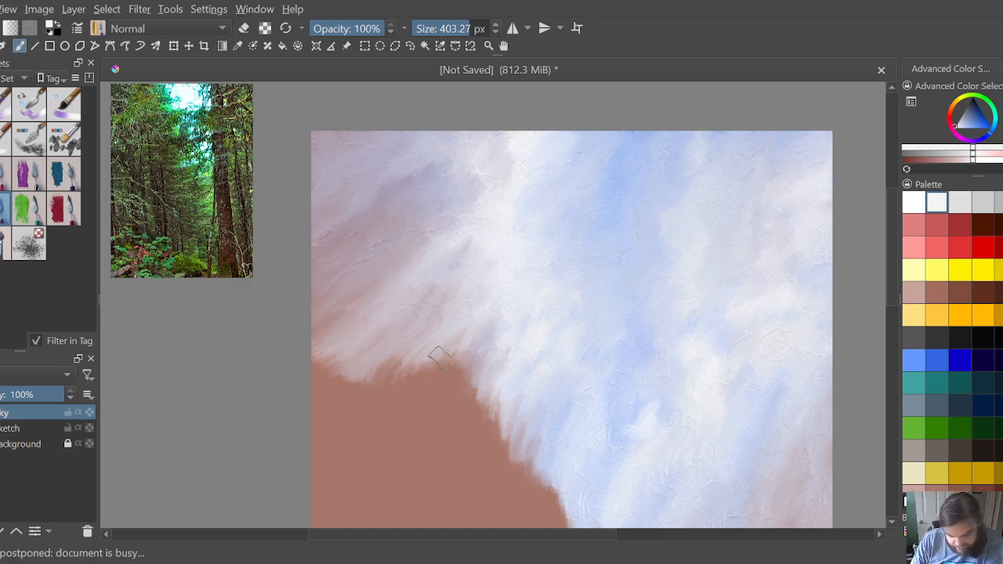
mouse_move(441, 378)
left_mouse_down()
mouse_move(471, 372)
mouse_move(460, 389)
mouse_move(458, 342)
mouse_move(434, 374)
mouse_move(454, 326)
mouse_move(413, 362)
mouse_move(477, 309)
mouse_move(429, 339)
mouse_move(461, 305)
mouse_move(430, 368)
mouse_move(442, 346)
mouse_move(387, 394)
mouse_move(367, 396)
mouse_move(391, 397)
left_mouse_up()
mouse_move(387, 371)
left_mouse_down()
mouse_move(366, 405)
mouse_move(366, 381)
mouse_move(384, 371)
mouse_move(333, 404)
mouse_move(354, 383)
mouse_move(335, 393)
mouse_move(315, 357)
left_mouse_up()
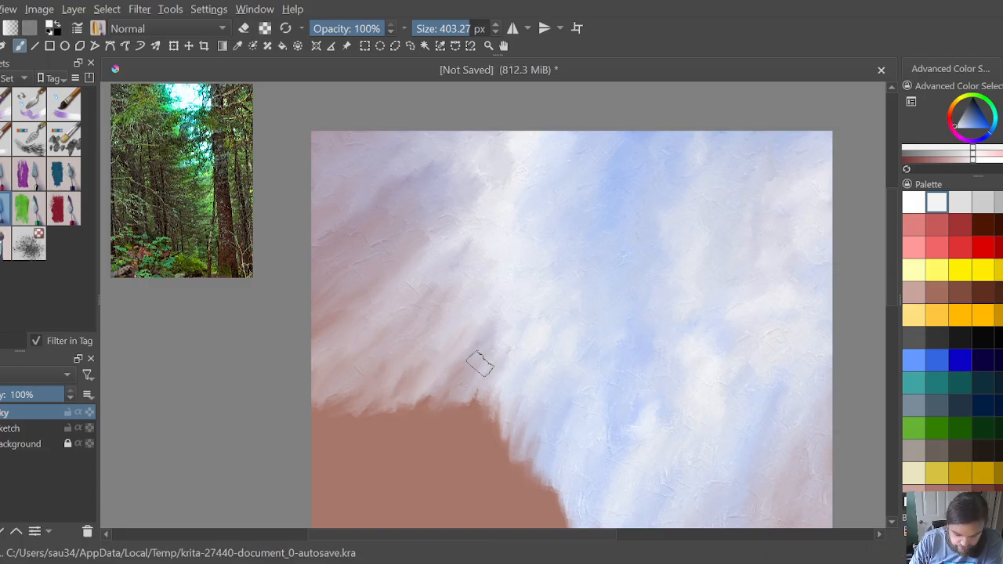
mouse_move(463, 425)
left_mouse_down()
mouse_move(491, 420)
mouse_move(477, 433)
mouse_move(493, 395)
mouse_move(493, 413)
mouse_move(469, 407)
mouse_move(473, 396)
mouse_move(435, 400)
mouse_move(440, 389)
mouse_move(410, 428)
mouse_move(424, 400)
mouse_move(407, 404)
mouse_move(424, 397)
mouse_move(399, 403)
mouse_move(372, 431)
mouse_move(341, 431)
left_mouse_up()
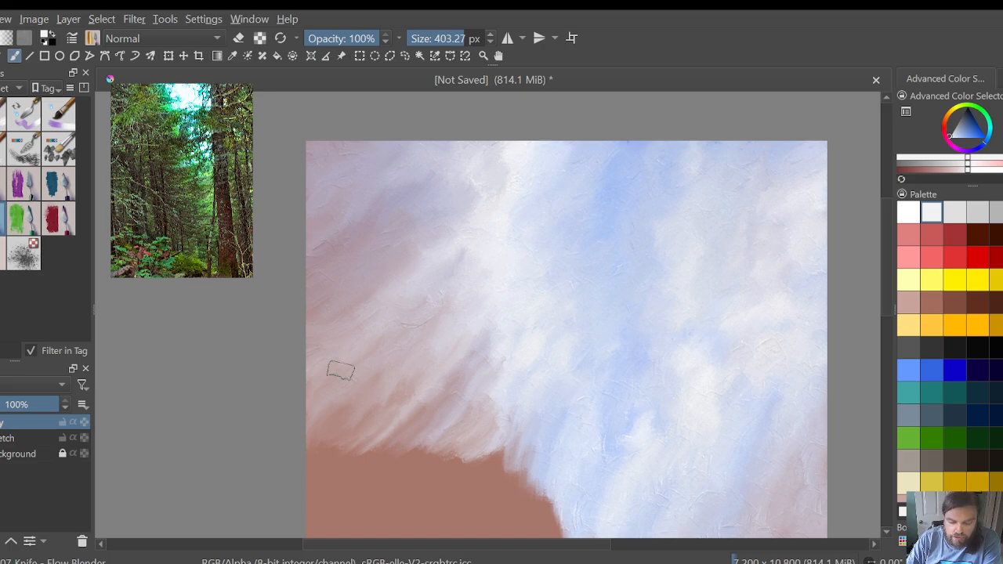
Step: Smear the sky's stepped lower-left edge down over the brown background, bringing it level with the sky's central lower tip
left_click_drag(886, 233, 888, 273)
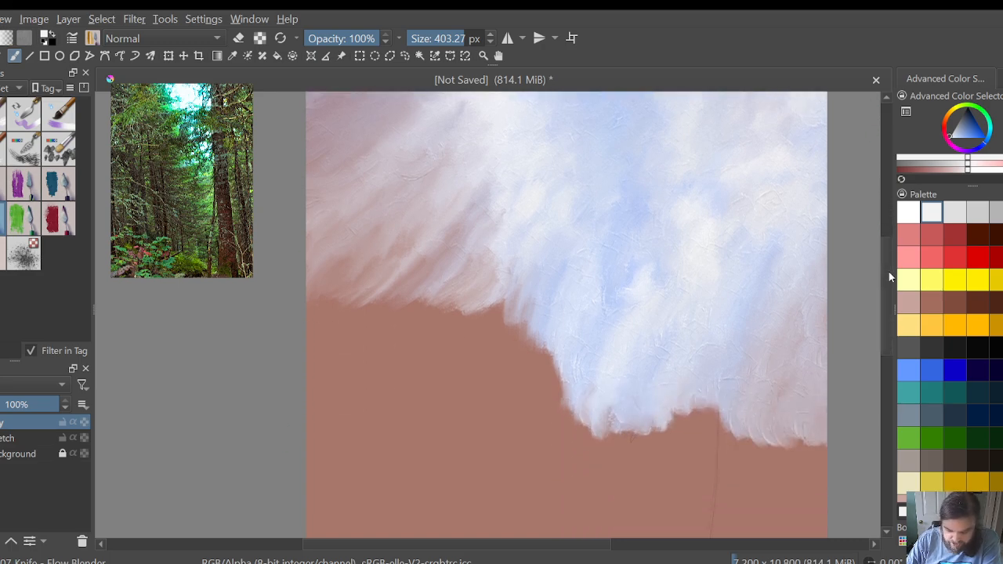
mouse_move(528, 297)
left_mouse_down()
mouse_move(516, 320)
mouse_move(533, 305)
mouse_move(511, 288)
mouse_move(495, 312)
mouse_move(521, 256)
mouse_move(474, 311)
left_mouse_up()
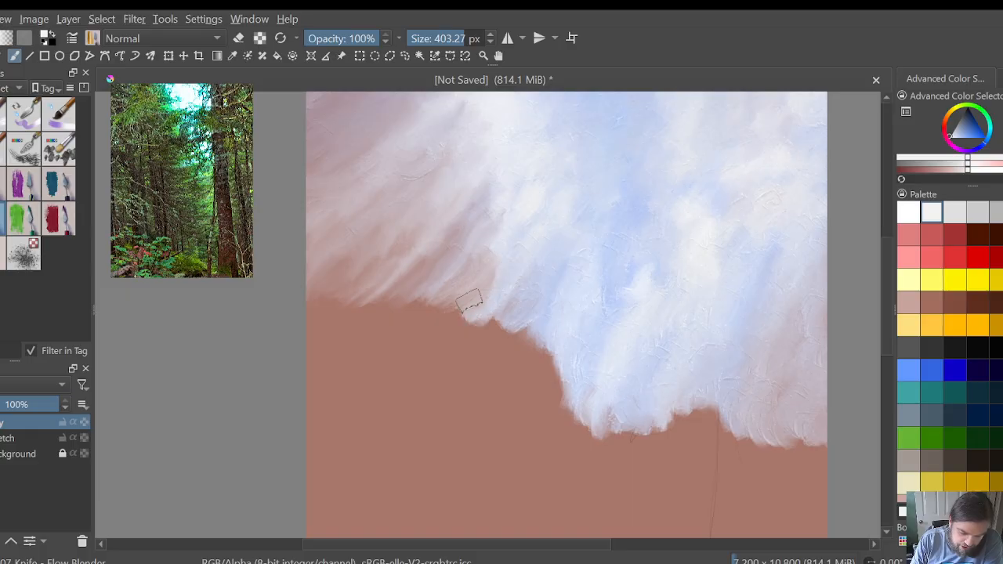
left_click_drag(497, 278, 475, 291)
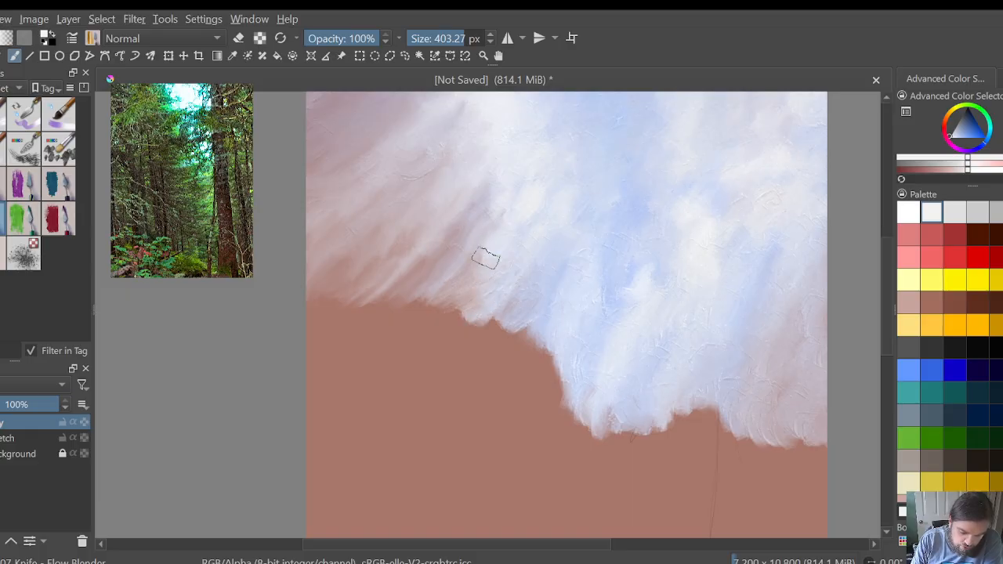
left_click_drag(480, 289, 458, 321)
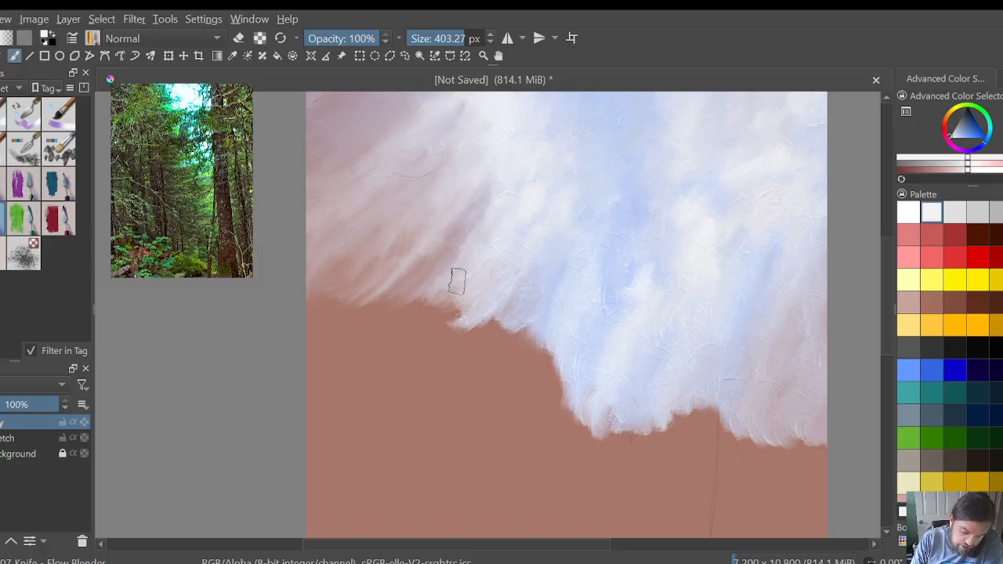
mouse_move(458, 282)
left_mouse_down()
mouse_move(448, 307)
mouse_move(505, 331)
left_mouse_up()
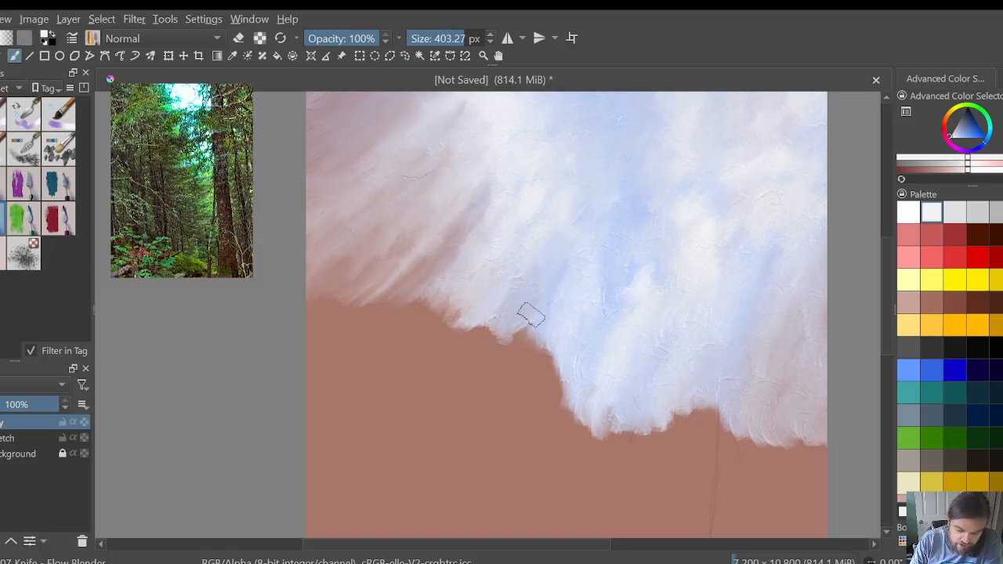
mouse_move(522, 284)
left_mouse_down()
mouse_move(526, 348)
mouse_move(543, 343)
mouse_move(531, 364)
mouse_move(546, 360)
mouse_move(561, 377)
mouse_move(540, 379)
mouse_move(534, 364)
mouse_move(529, 385)
mouse_move(548, 417)
mouse_move(558, 410)
mouse_move(542, 411)
mouse_move(547, 396)
mouse_move(580, 438)
mouse_move(554, 402)
mouse_move(551, 363)
mouse_move(561, 350)
mouse_move(522, 352)
mouse_move(511, 316)
mouse_move(499, 328)
mouse_move(537, 427)
left_mouse_up()
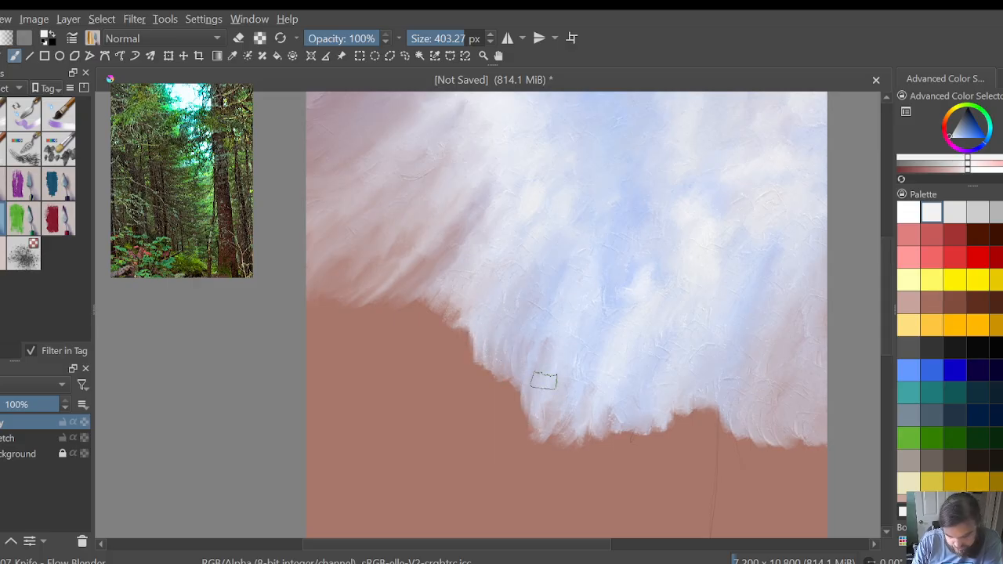
Step: Pull the sky's lower edge on the far left down in faint vertical streaks reaching the canvas's left edge
mouse_move(538, 328)
left_mouse_down()
mouse_move(508, 344)
mouse_move(461, 345)
mouse_move(467, 327)
mouse_move(436, 322)
left_mouse_up()
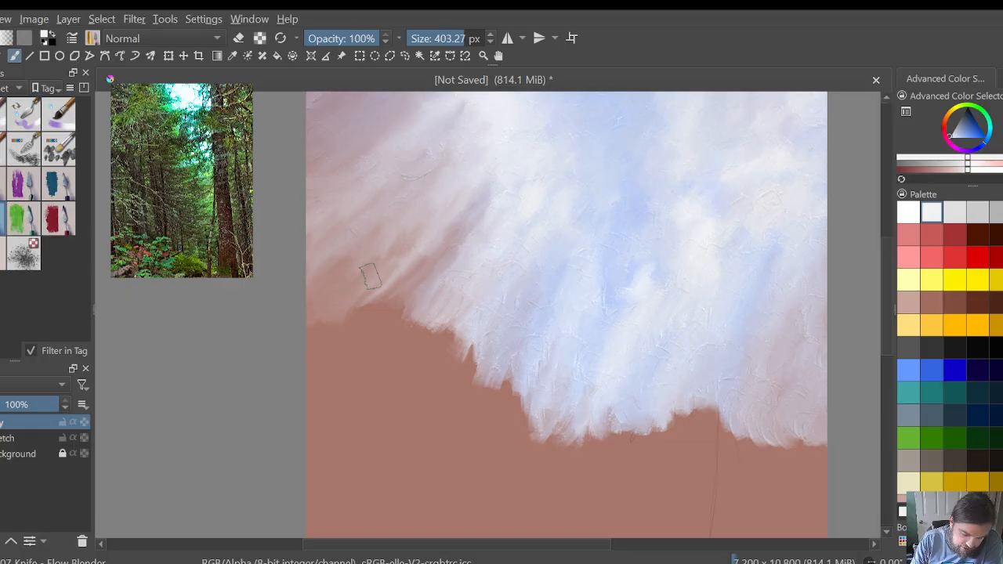
mouse_move(373, 279)
left_mouse_down()
mouse_move(354, 301)
mouse_move(384, 311)
mouse_move(388, 288)
mouse_move(415, 318)
mouse_move(380, 327)
mouse_move(381, 316)
mouse_move(368, 329)
mouse_move(444, 312)
mouse_move(457, 326)
mouse_move(466, 319)
mouse_move(474, 362)
left_mouse_up()
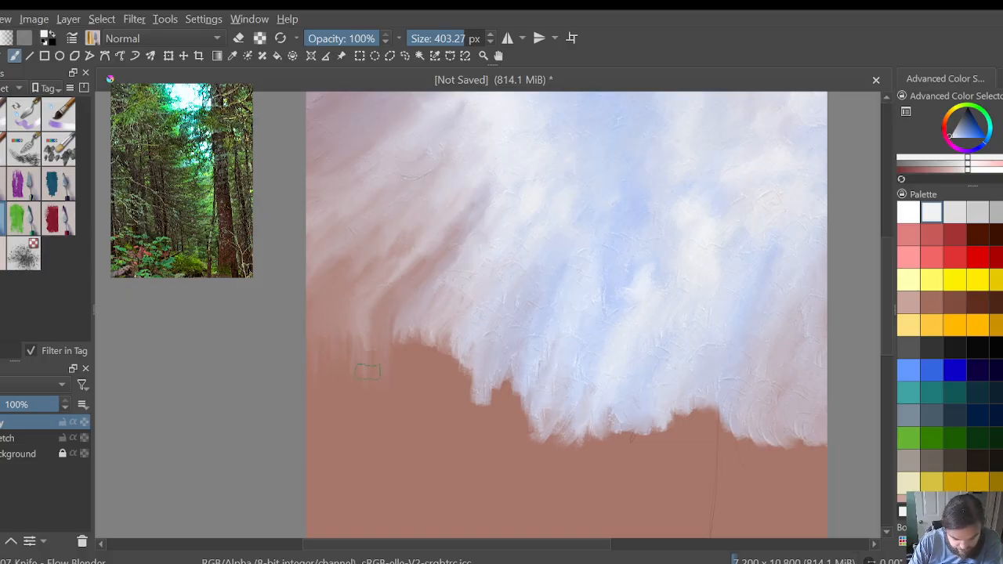
left_click_drag(357, 327, 343, 321)
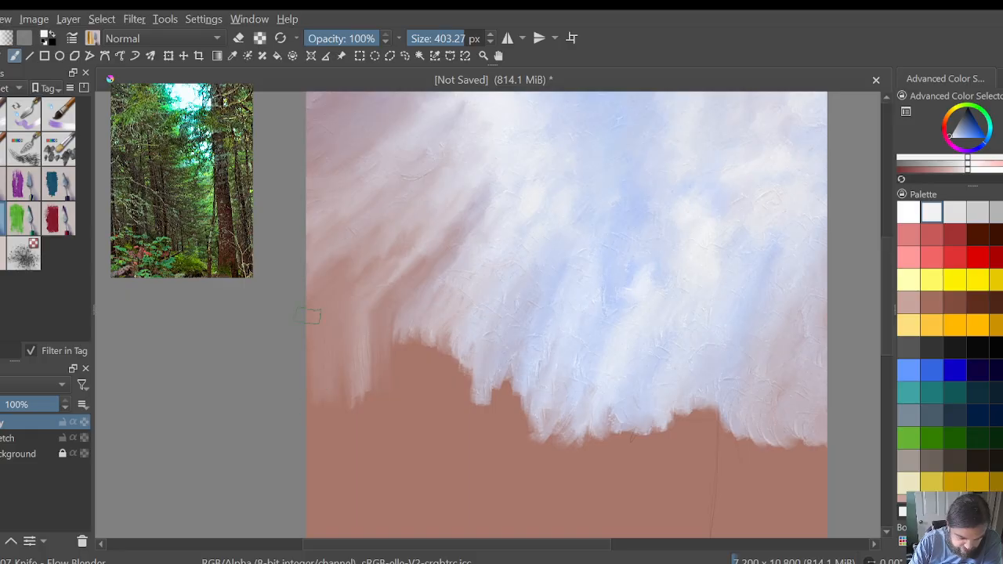
Step: Drag the sky's ragged lower edge down in long vertical streaks, working from the left side toward the centre
left_click_drag(393, 324, 401, 368)
left_click_drag(410, 310, 402, 417)
mouse_move(407, 333)
left_mouse_down()
mouse_move(407, 427)
mouse_move(425, 400)
left_mouse_up()
mouse_move(428, 351)
left_mouse_down()
mouse_move(450, 447)
mouse_move(451, 396)
left_mouse_up()
left_click_drag(455, 334, 470, 414)
mouse_move(475, 366)
left_mouse_down()
mouse_move(485, 446)
mouse_move(497, 447)
left_mouse_up()
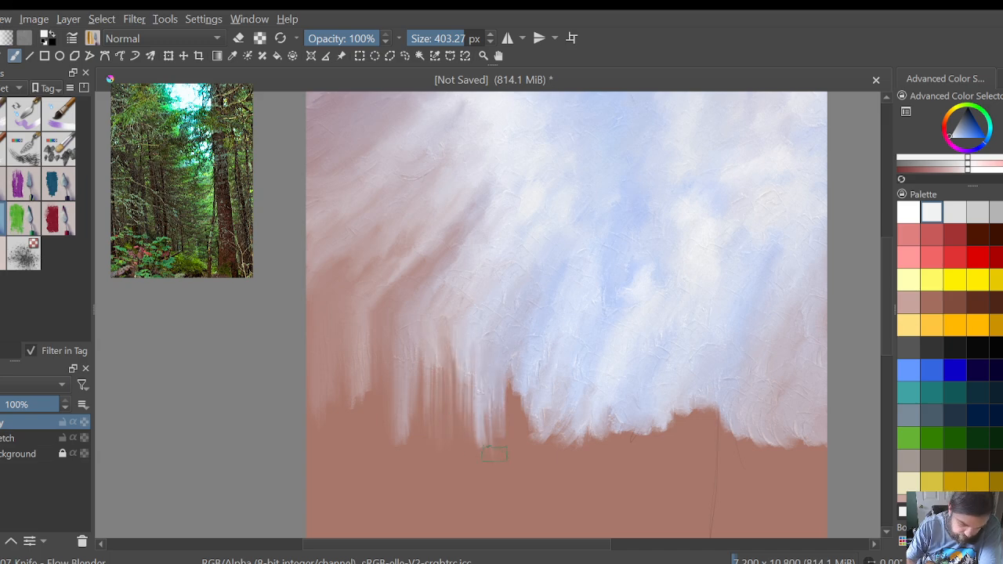
mouse_move(508, 379)
left_mouse_down()
mouse_move(503, 455)
mouse_move(516, 474)
mouse_move(524, 468)
left_mouse_up()
mouse_move(525, 408)
left_mouse_down()
mouse_move(535, 474)
mouse_move(547, 482)
mouse_move(514, 490)
left_mouse_up()
mouse_move(495, 396)
left_mouse_down()
mouse_move(486, 424)
mouse_move(486, 475)
left_mouse_up()
left_click_drag(495, 416, 501, 474)
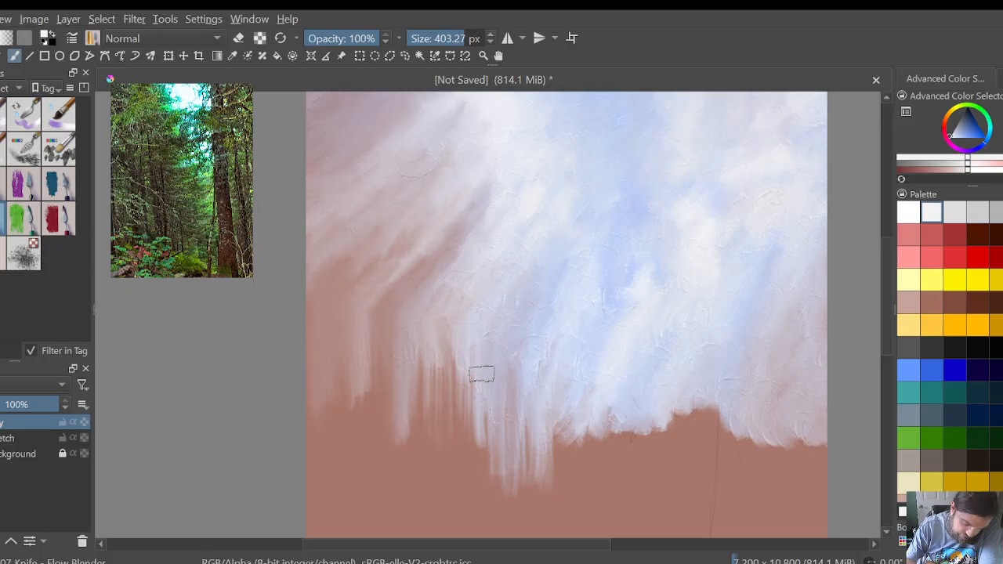
Step: Fill the brown gaps between the vertical streaks with more downward smears, working back from the centre to the far left
mouse_move(482, 374)
left_mouse_down()
mouse_move(468, 412)
mouse_move(465, 468)
left_mouse_up()
left_click_drag(454, 392, 451, 454)
mouse_move(438, 375)
left_mouse_down()
mouse_move(455, 435)
mouse_move(431, 449)
left_mouse_up()
left_click_drag(420, 339, 417, 441)
mouse_move(420, 367)
left_mouse_down()
mouse_move(426, 432)
mouse_move(404, 419)
left_mouse_up()
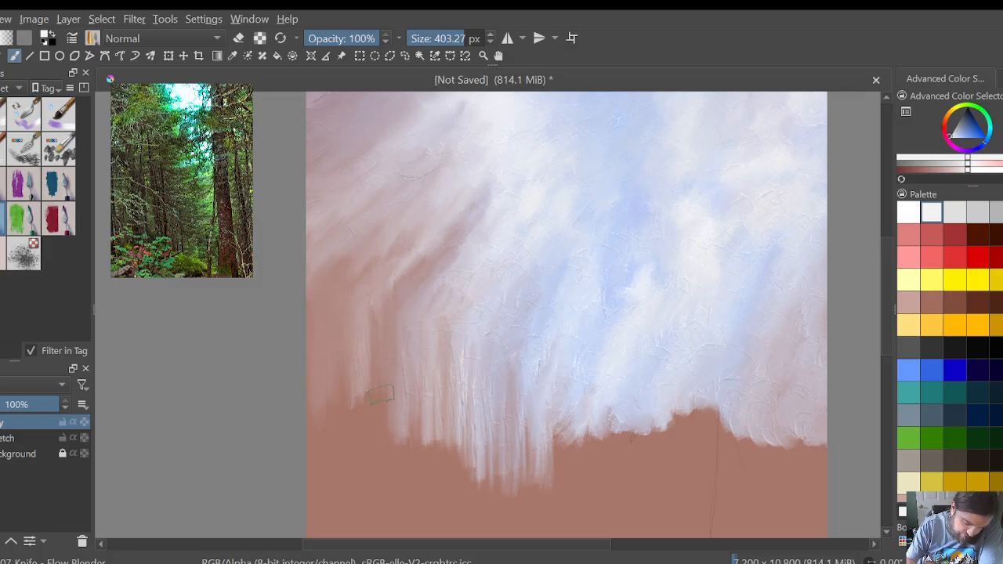
mouse_move(362, 361)
left_mouse_down()
mouse_move(364, 440)
mouse_move(354, 450)
left_mouse_up()
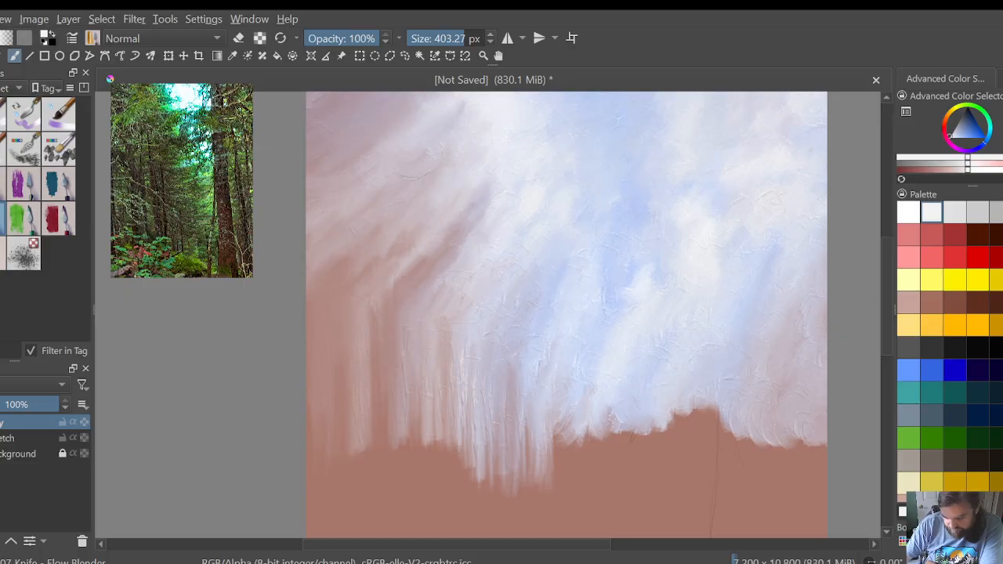
Step: Extend the sky's lower edge down in short vertical streaks from the centre across to the canvas's right edge
left_click_drag(883, 308, 885, 338)
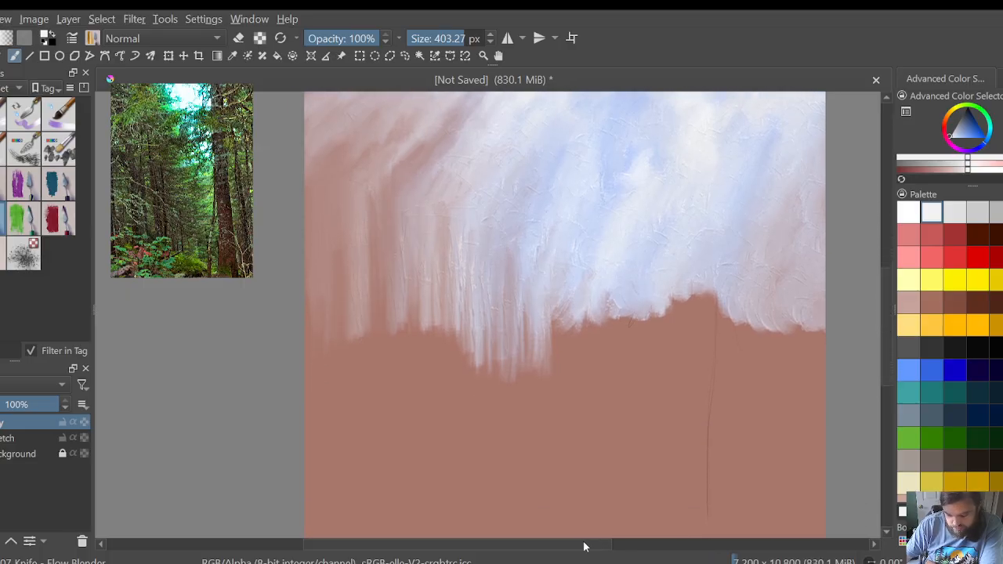
left_click_drag(588, 544, 615, 544)
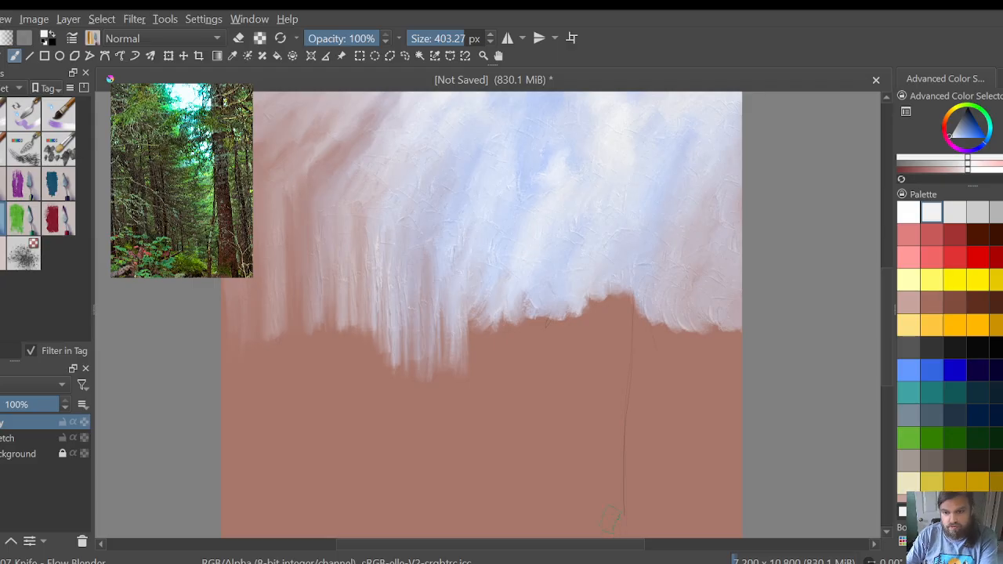
mouse_move(471, 308)
left_mouse_down()
mouse_move(468, 355)
mouse_move(479, 310)
mouse_move(496, 368)
mouse_move(519, 298)
mouse_move(531, 361)
mouse_move(556, 373)
mouse_move(621, 284)
mouse_move(644, 366)
mouse_move(664, 359)
mouse_move(678, 319)
mouse_move(698, 318)
mouse_move(705, 339)
mouse_move(721, 327)
mouse_move(735, 383)
mouse_move(721, 364)
mouse_move(715, 377)
mouse_move(713, 320)
mouse_move(692, 398)
mouse_move(729, 404)
left_mouse_up()
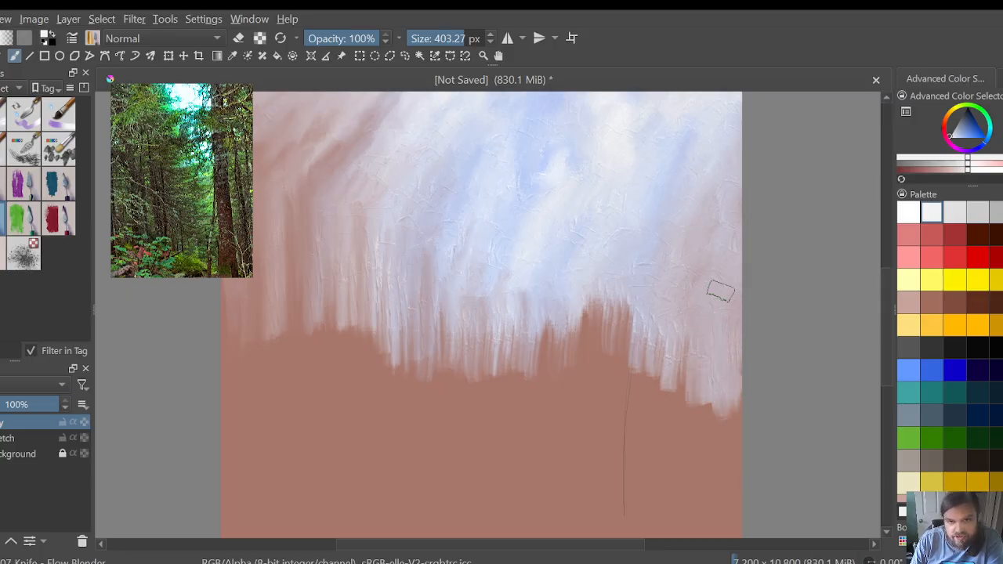
left_click_drag(720, 292, 707, 311)
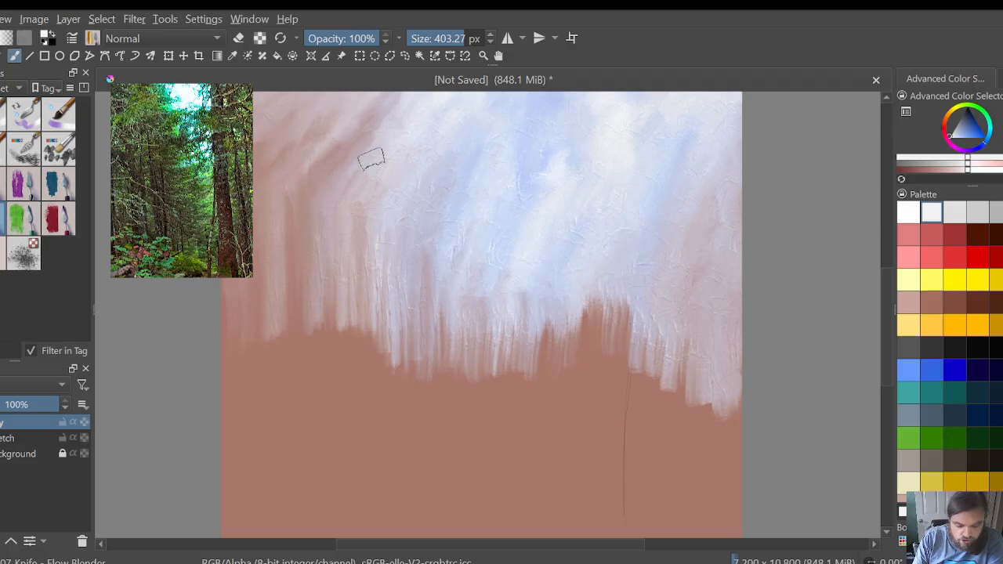
Step: Blend the diagonal streaks above the left-side vertical streaks into softer, more even clouds
mouse_move(371, 159)
left_mouse_down()
mouse_move(360, 161)
mouse_move(382, 98)
mouse_move(336, 130)
mouse_move(318, 110)
mouse_move(310, 140)
mouse_move(319, 141)
mouse_move(302, 146)
mouse_move(327, 157)
mouse_move(322, 169)
mouse_move(303, 156)
mouse_move(354, 167)
mouse_move(344, 154)
mouse_move(386, 124)
mouse_move(398, 95)
mouse_move(358, 103)
mouse_move(345, 119)
mouse_move(360, 94)
mouse_move(365, 112)
mouse_move(358, 101)
mouse_move(336, 112)
mouse_move(333, 134)
mouse_move(365, 131)
left_mouse_up()
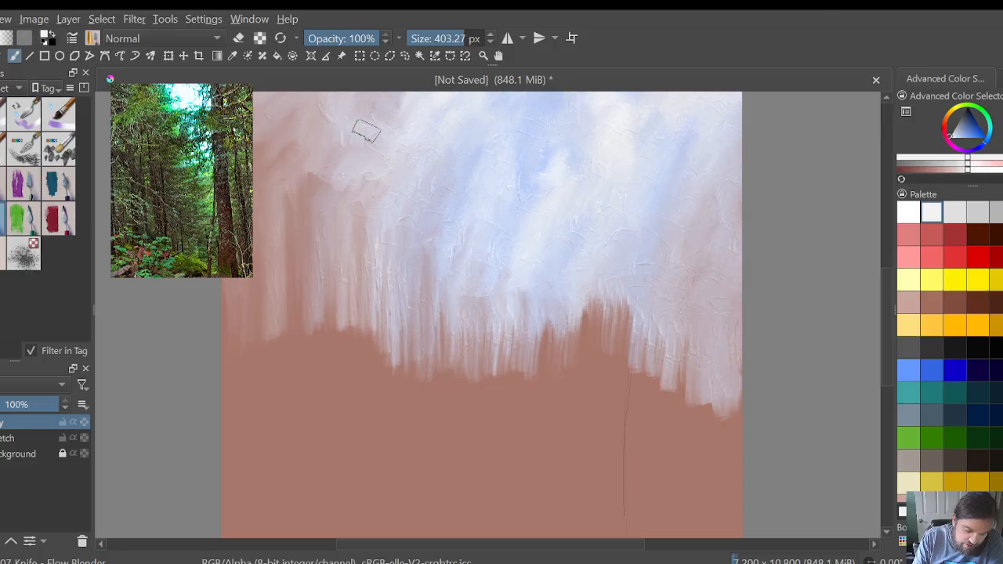
mouse_move(378, 93)
left_mouse_down()
mouse_move(354, 142)
mouse_move(326, 137)
left_mouse_up()
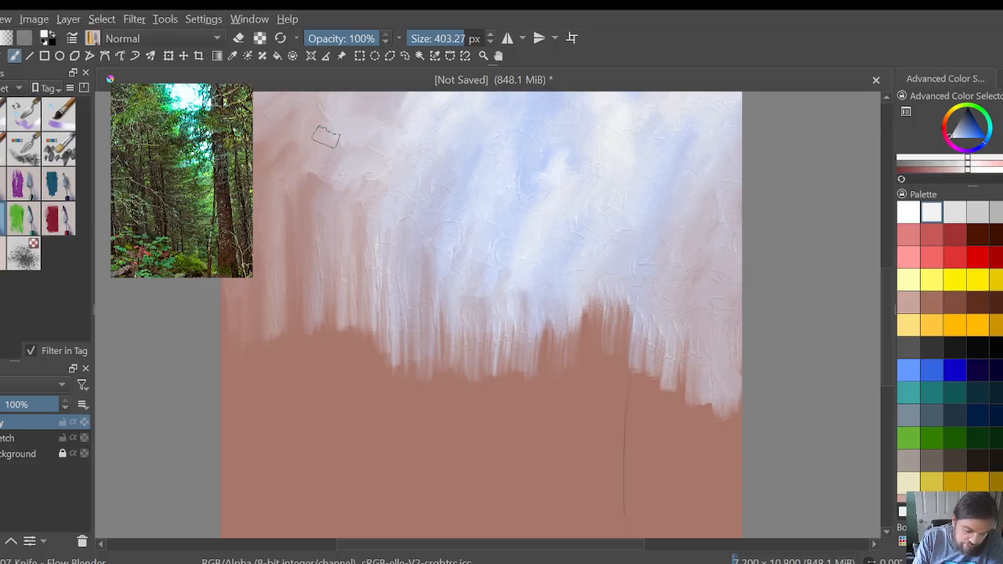
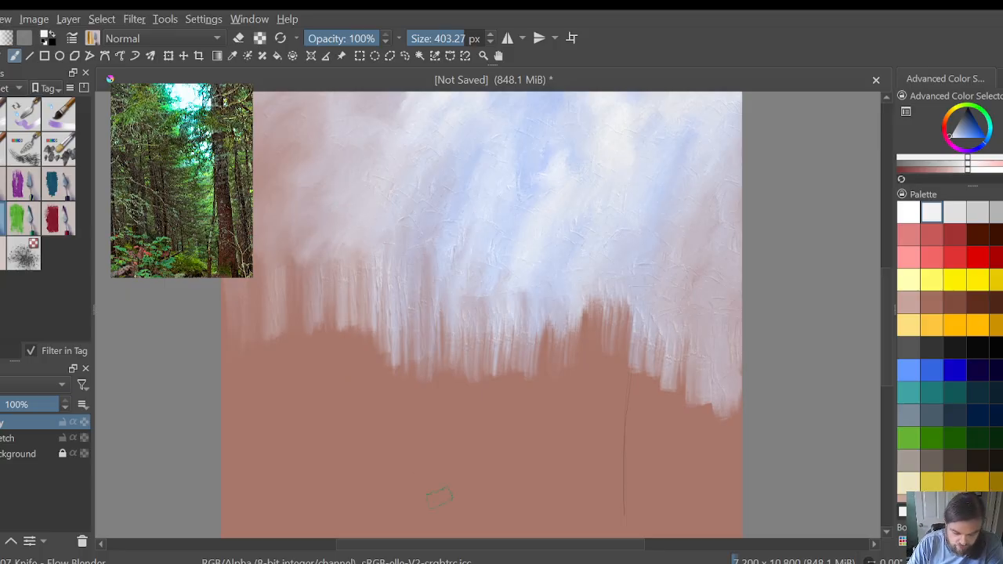
Step: Fill the brown gap right of centre and smear the sky's lower edge further down in vertical streaks across the canvas
left_click_drag(383, 543, 342, 542)
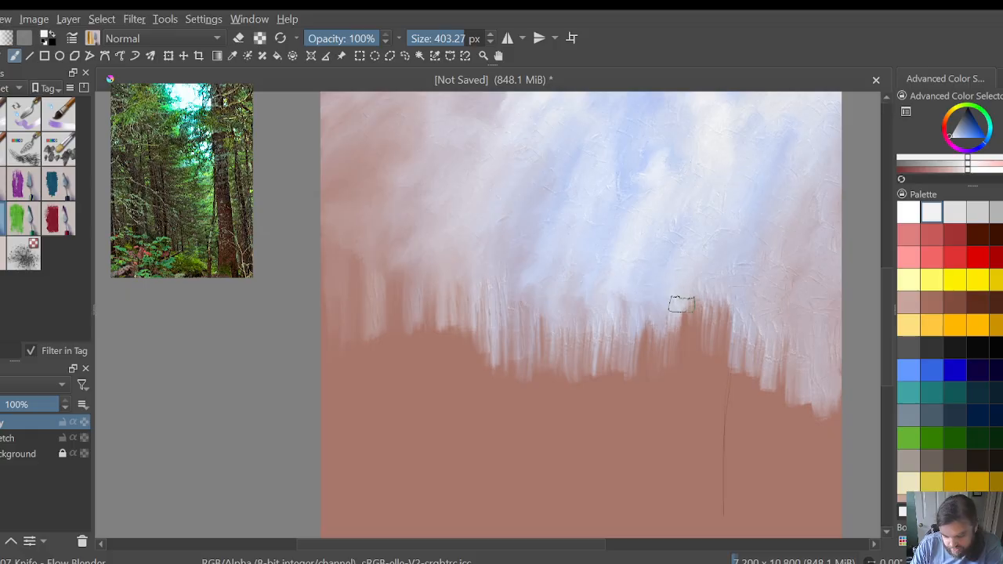
left_click_drag(656, 327, 625, 328)
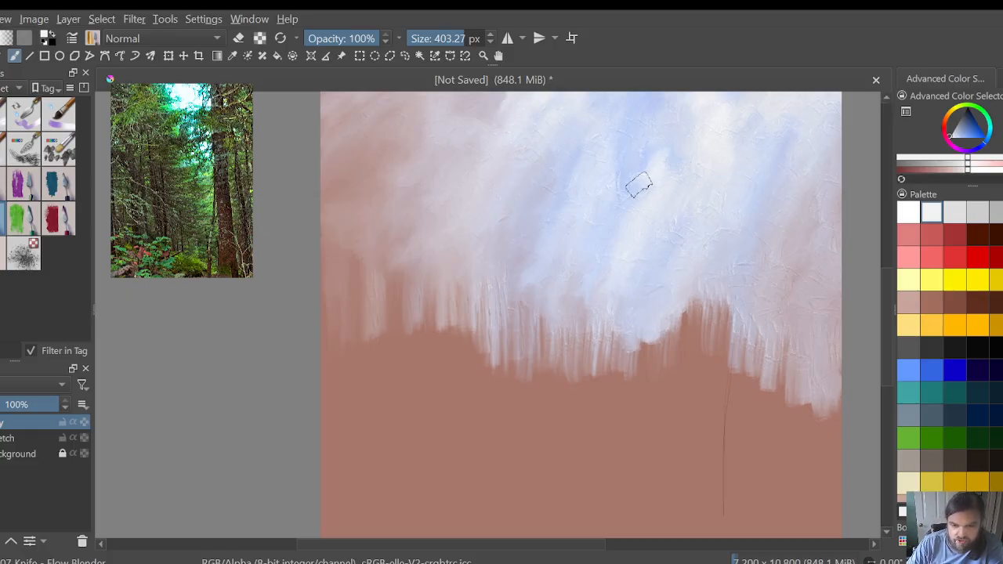
scroll(539, 454, "down", 2)
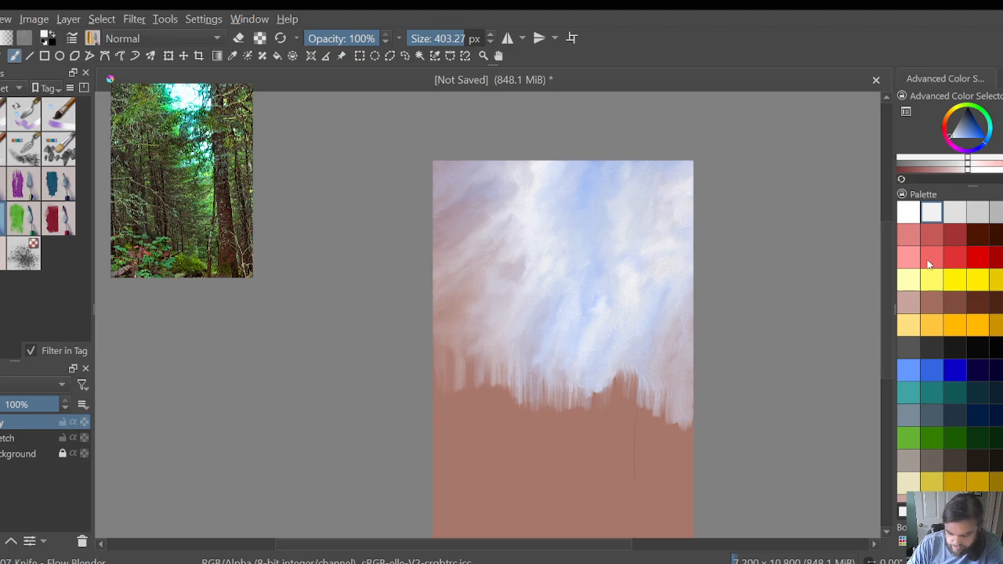
scroll(890, 290, "down", 2)
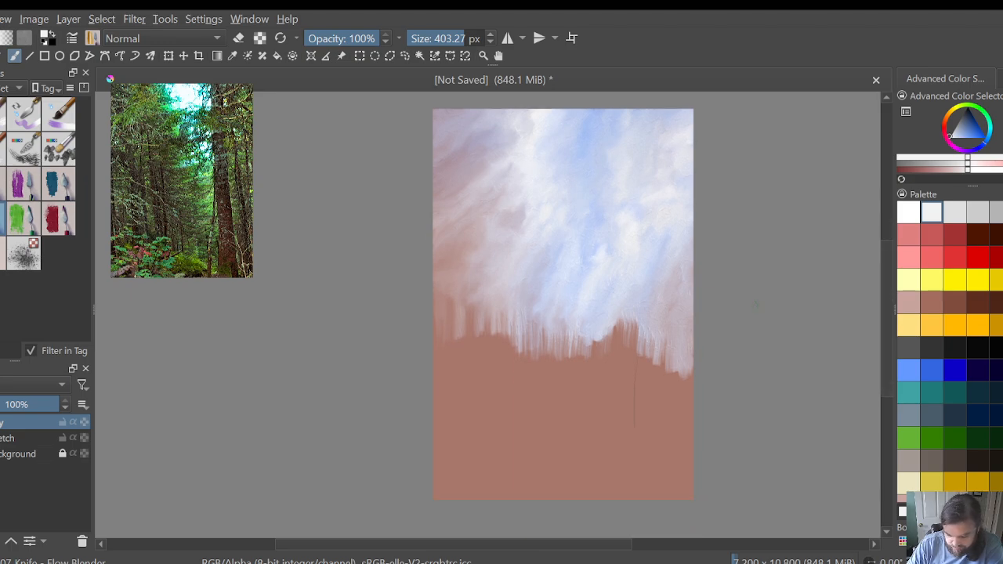
scroll(628, 317, "up", 2)
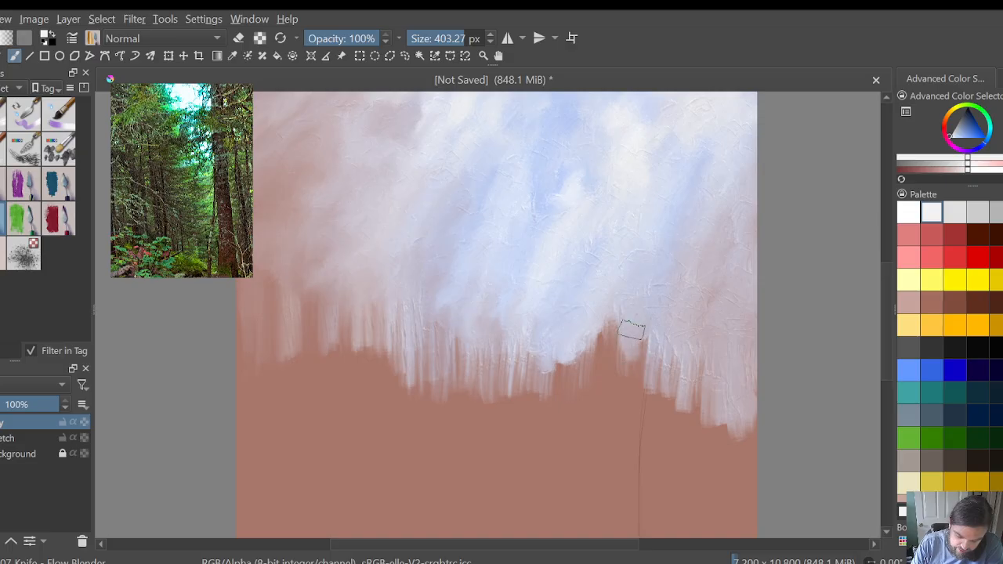
mouse_move(632, 330)
left_mouse_down()
mouse_move(650, 412)
mouse_move(622, 375)
mouse_move(611, 309)
mouse_move(590, 417)
mouse_move(583, 373)
mouse_move(561, 345)
mouse_move(552, 401)
mouse_move(548, 391)
mouse_move(528, 415)
mouse_move(507, 410)
mouse_move(494, 339)
mouse_move(505, 427)
mouse_move(529, 436)
mouse_move(536, 419)
mouse_move(558, 431)
mouse_move(613, 396)
mouse_move(613, 409)
mouse_move(630, 387)
mouse_move(634, 406)
mouse_move(612, 397)
mouse_move(642, 390)
mouse_move(653, 366)
mouse_move(692, 389)
mouse_move(705, 415)
mouse_move(758, 442)
mouse_move(734, 434)
mouse_move(727, 471)
left_mouse_up()
mouse_move(287, 360)
left_mouse_down()
mouse_move(313, 394)
mouse_move(322, 364)
mouse_move(324, 387)
mouse_move(355, 399)
mouse_move(360, 381)
mouse_move(385, 378)
mouse_move(469, 387)
mouse_move(487, 417)
mouse_move(503, 414)
mouse_move(510, 464)
left_mouse_up()
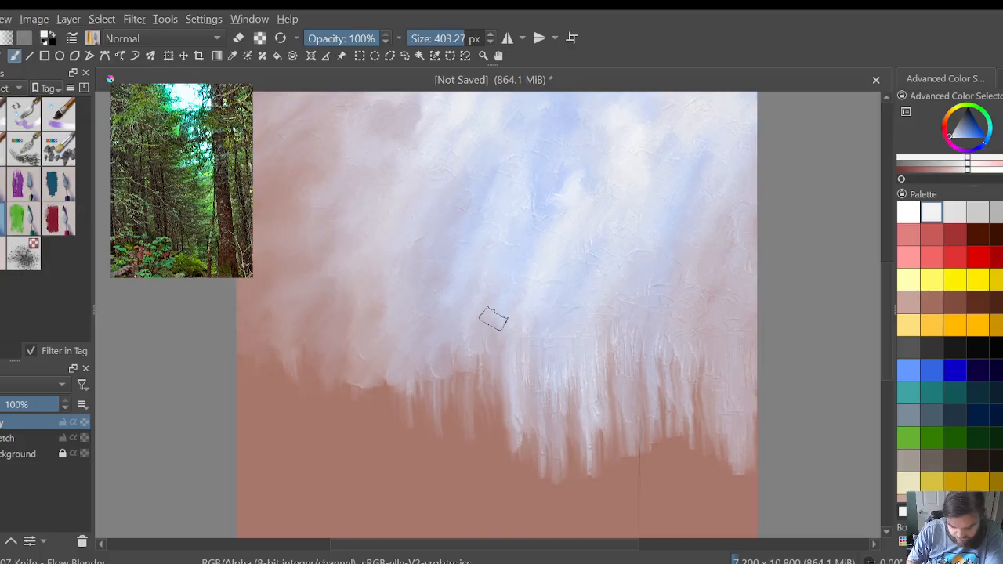
Step: Blend the left-side streaks into soft clouds while pushing the sky's left and centre-left edge further down
mouse_move(495, 368)
left_mouse_down()
mouse_move(481, 341)
mouse_move(456, 390)
mouse_move(456, 376)
mouse_move(424, 391)
mouse_move(441, 381)
mouse_move(426, 369)
mouse_move(435, 359)
mouse_move(404, 404)
mouse_move(411, 385)
mouse_move(382, 387)
mouse_move(407, 374)
mouse_move(395, 393)
mouse_move(384, 384)
mouse_move(389, 373)
mouse_move(403, 384)
mouse_move(428, 375)
mouse_move(430, 387)
mouse_move(459, 373)
mouse_move(496, 377)
mouse_move(487, 389)
mouse_move(380, 418)
mouse_move(393, 397)
mouse_move(374, 386)
mouse_move(353, 408)
mouse_move(337, 383)
mouse_move(333, 340)
mouse_move(325, 372)
mouse_move(351, 346)
mouse_move(354, 377)
mouse_move(349, 342)
mouse_move(315, 333)
mouse_move(282, 342)
left_mouse_up()
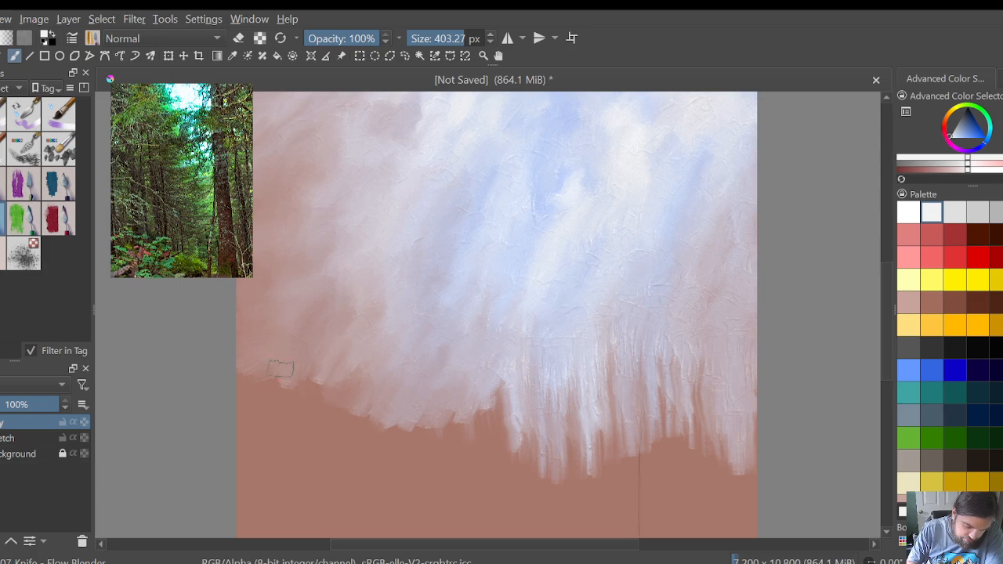
left_click_drag(279, 383, 245, 388)
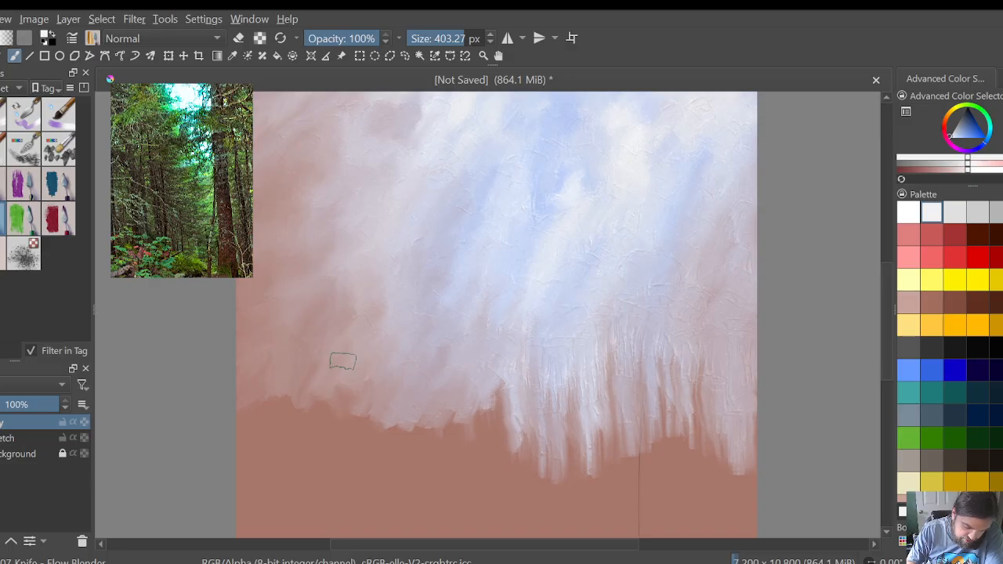
left_click_drag(368, 392, 346, 425)
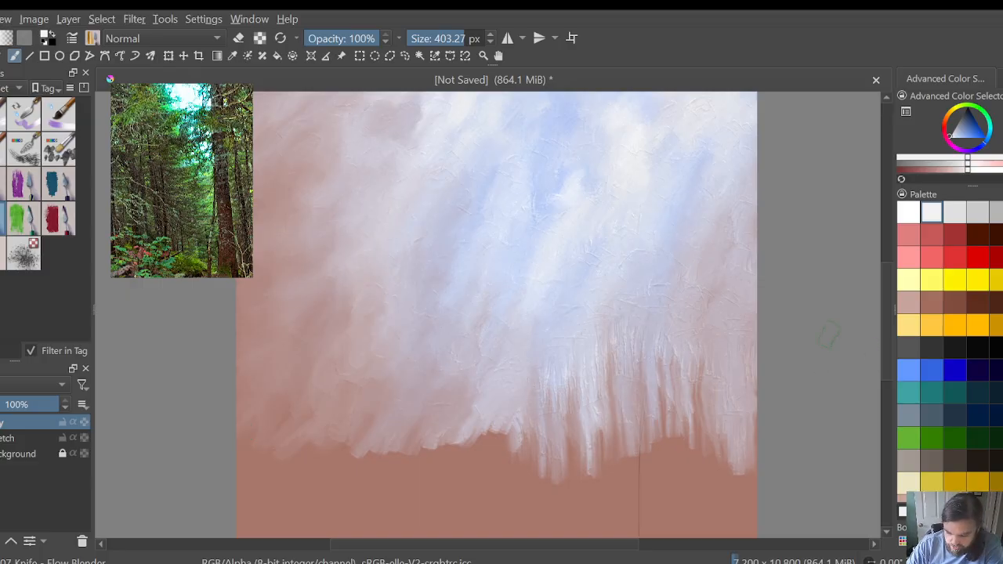
Step: Soften the hard vertical streaks along the sky's lower right side into blended clouds, working back toward the centre
scroll(773, 331, "down", 2)
mouse_move(884, 370)
left_mouse_down()
mouse_move(884, 346)
mouse_move(859, 353)
left_mouse_up()
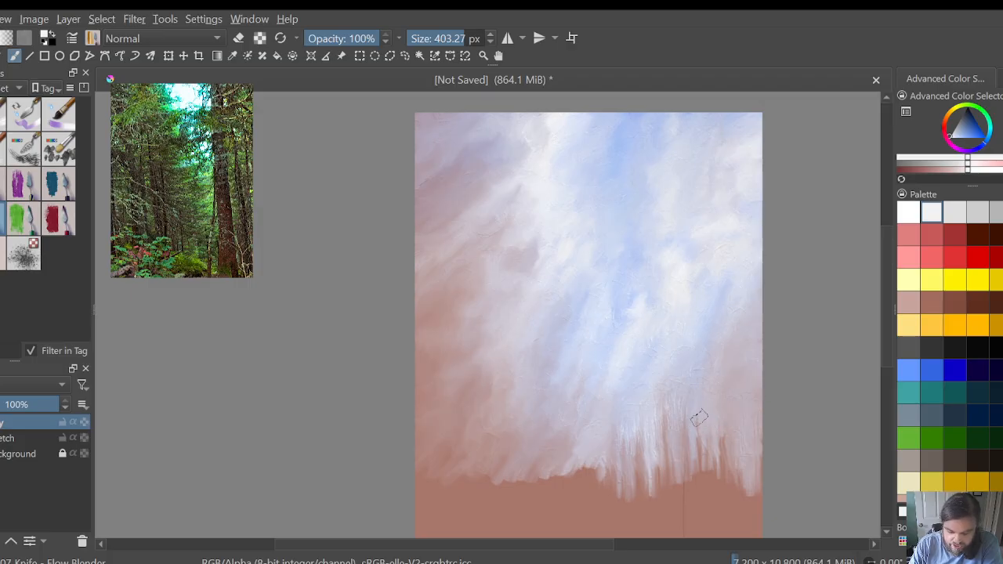
mouse_move(689, 425)
left_mouse_down()
mouse_move(661, 438)
mouse_move(677, 427)
mouse_move(650, 429)
mouse_move(654, 446)
mouse_move(627, 441)
mouse_move(632, 450)
mouse_move(617, 428)
mouse_move(619, 458)
mouse_move(617, 439)
mouse_move(603, 446)
mouse_move(616, 438)
mouse_move(642, 458)
mouse_move(625, 447)
mouse_move(606, 467)
mouse_move(622, 476)
mouse_move(622, 465)
mouse_move(582, 478)
left_mouse_up()
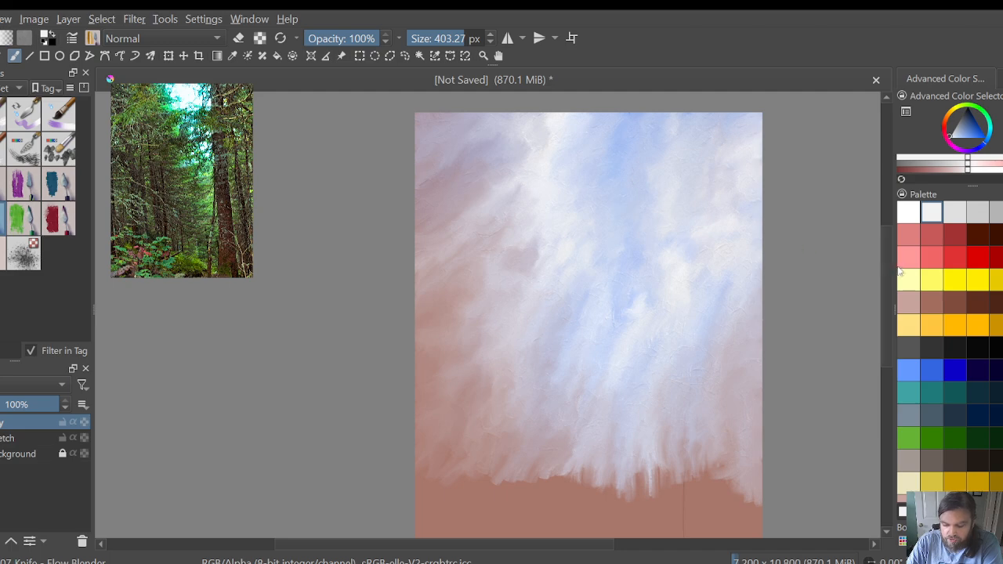
Step: Smear the sky's lower edge further over the brown, working from the canvas's right edge across to its left edge
left_click_drag(887, 274, 888, 288)
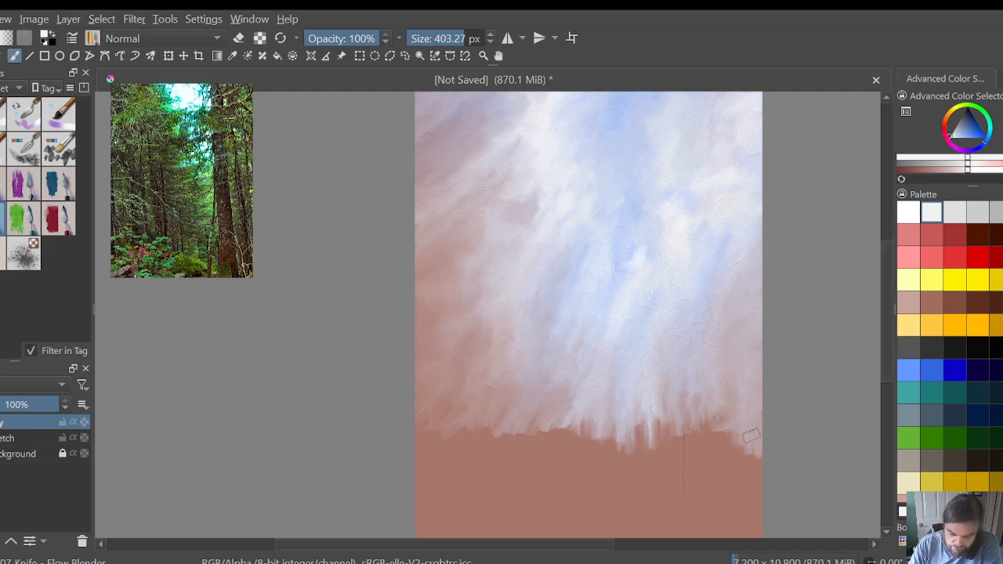
mouse_move(751, 435)
left_mouse_down()
mouse_move(757, 465)
mouse_move(733, 433)
left_mouse_up()
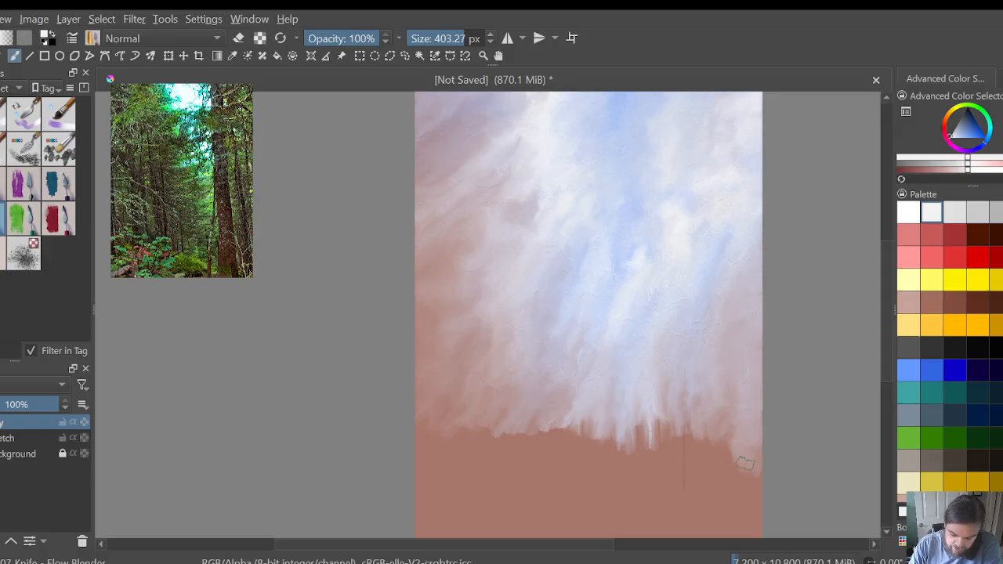
left_click_drag(757, 475, 725, 451)
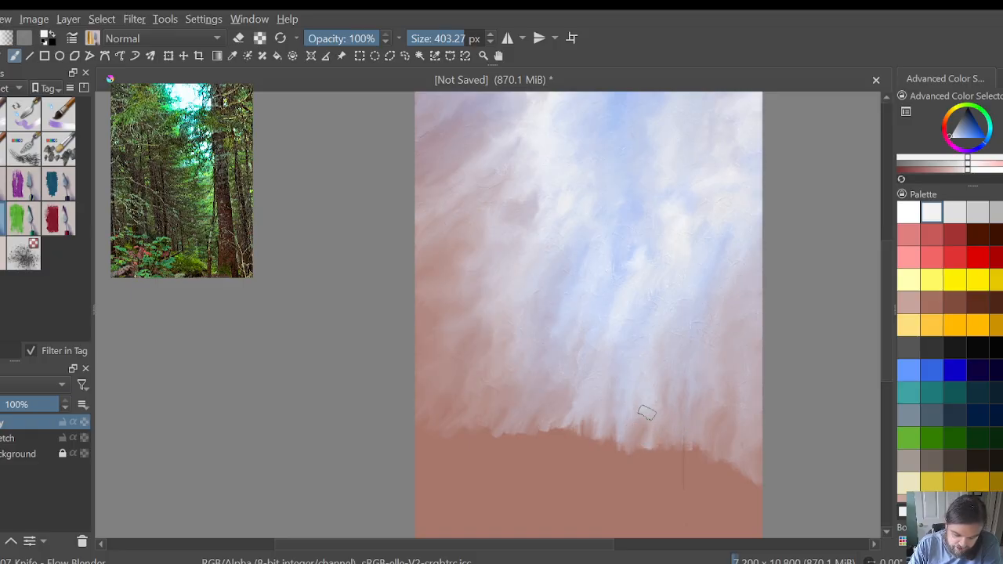
mouse_move(646, 413)
left_mouse_down()
mouse_move(632, 452)
mouse_move(652, 442)
mouse_move(654, 454)
mouse_move(663, 440)
mouse_move(659, 451)
mouse_move(609, 443)
left_mouse_up()
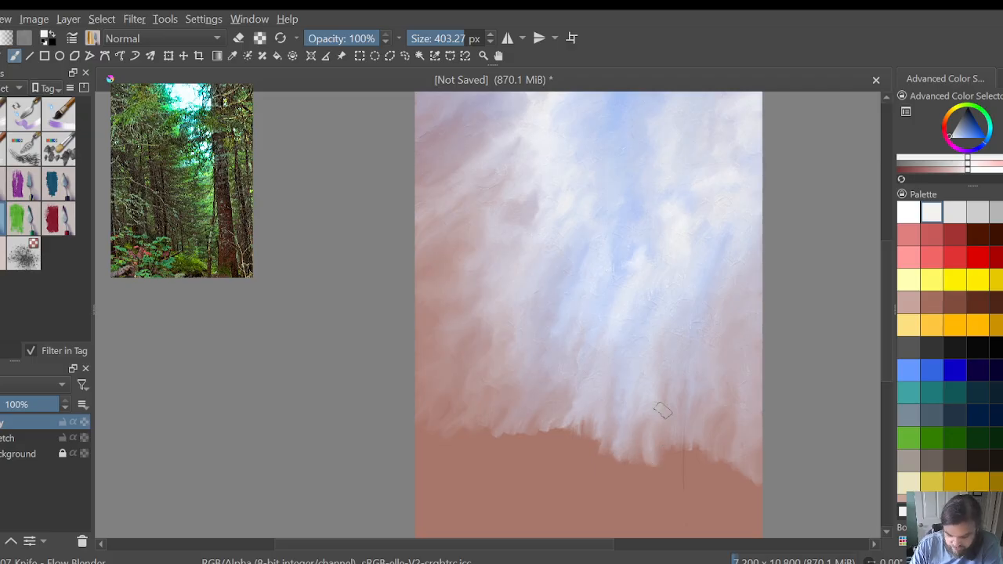
mouse_move(600, 409)
left_mouse_down()
mouse_move(599, 441)
mouse_move(623, 443)
mouse_move(624, 412)
mouse_move(622, 457)
mouse_move(645, 472)
left_mouse_up()
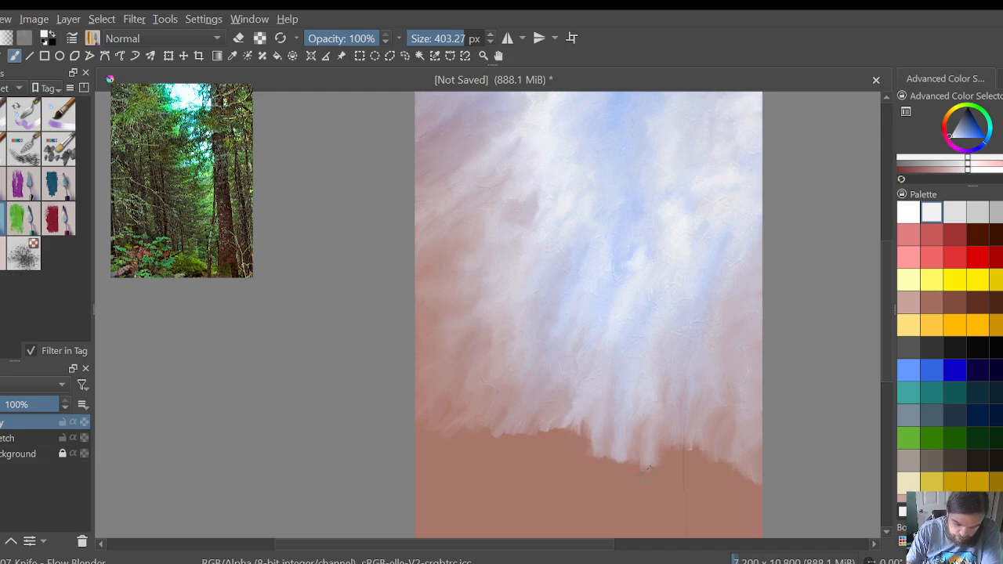
mouse_move(595, 425)
left_mouse_down()
mouse_move(569, 416)
mouse_move(536, 435)
left_mouse_up()
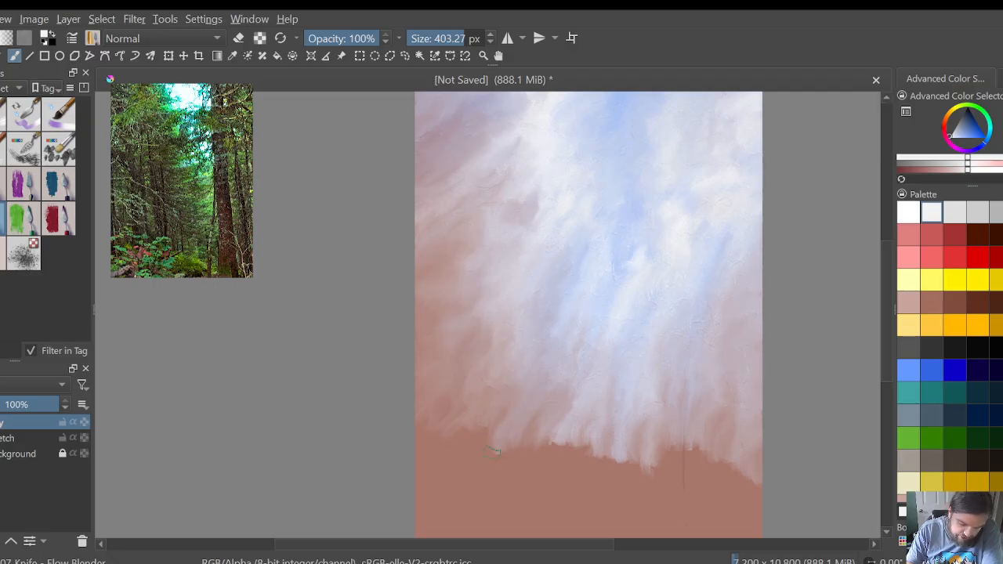
left_click_drag(486, 444, 480, 463)
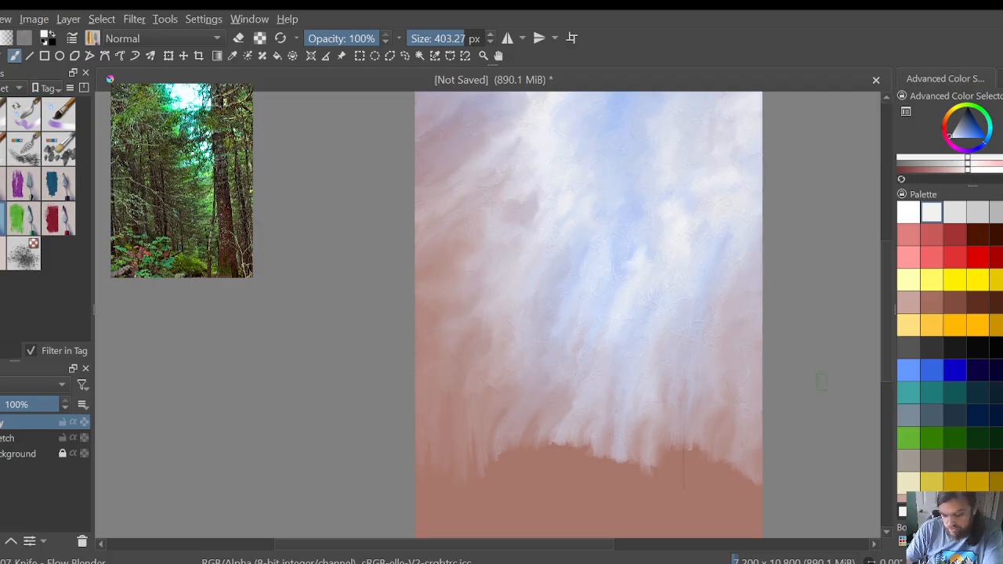
Step: Extend the sky's lower edge in vertical streaks across the full width, blending the streaks into soft clouds
left_click_drag(891, 360, 893, 395)
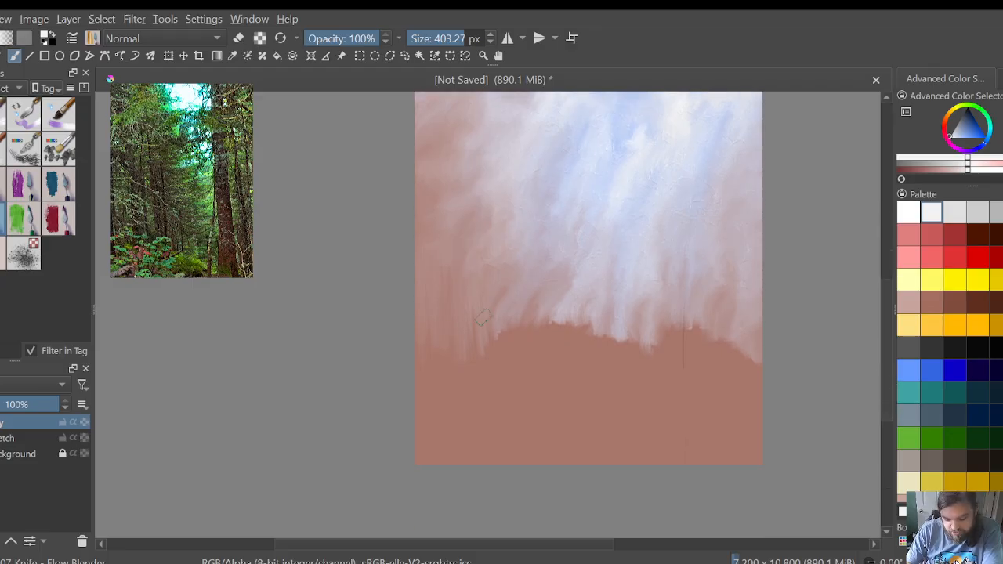
mouse_move(497, 342)
left_mouse_down()
mouse_move(494, 299)
mouse_move(495, 343)
mouse_move(518, 366)
mouse_move(552, 342)
mouse_move(560, 354)
mouse_move(565, 343)
mouse_move(571, 367)
mouse_move(590, 354)
mouse_move(604, 372)
mouse_move(650, 380)
mouse_move(691, 357)
mouse_move(703, 371)
mouse_move(730, 340)
mouse_move(754, 357)
mouse_move(769, 340)
mouse_move(759, 331)
mouse_move(744, 371)
left_mouse_up()
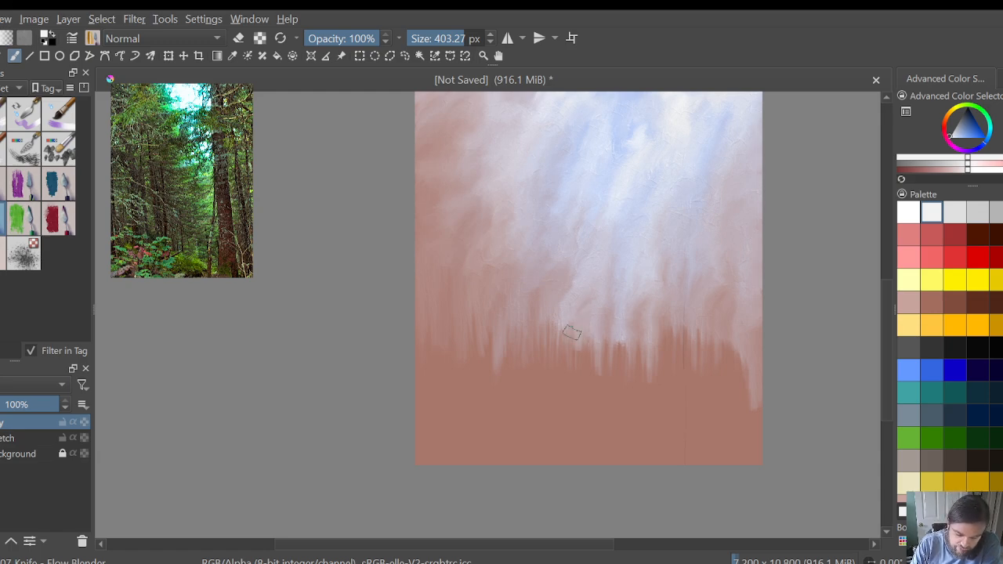
mouse_move(560, 352)
left_mouse_down()
mouse_move(537, 343)
mouse_move(537, 294)
left_mouse_up()
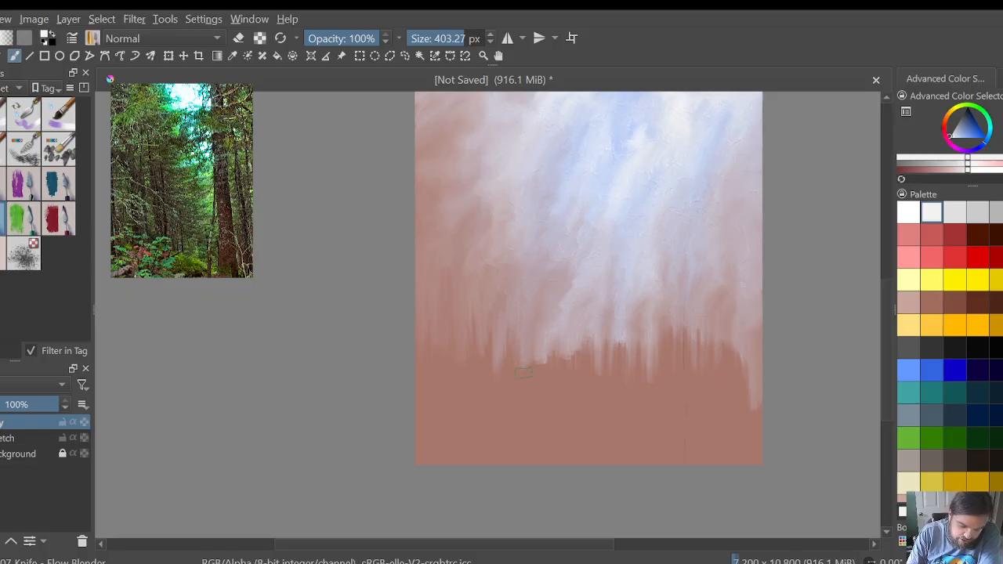
mouse_move(514, 366)
left_mouse_down()
mouse_move(510, 299)
mouse_move(492, 328)
left_mouse_up()
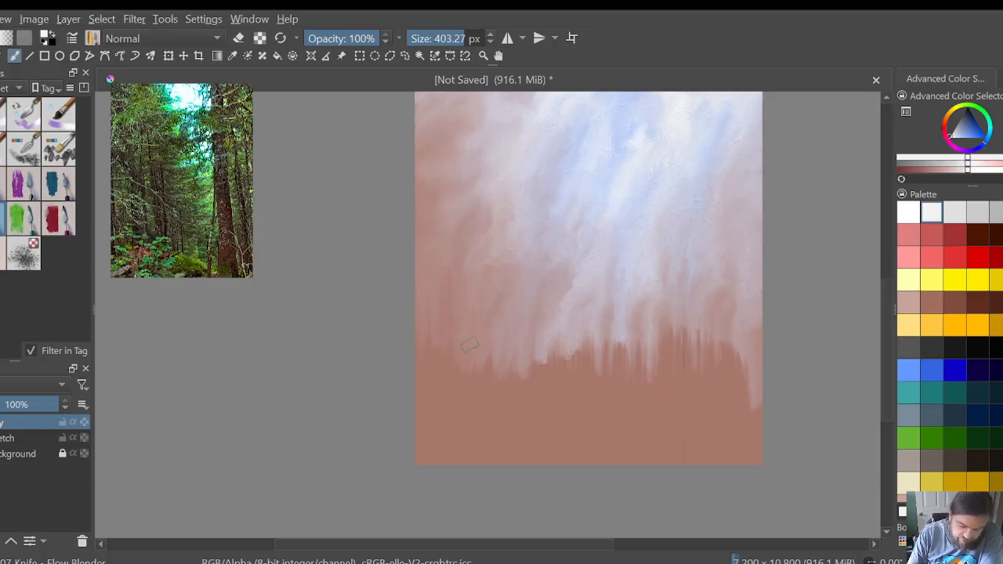
mouse_move(741, 381)
left_mouse_down()
mouse_move(711, 377)
mouse_move(683, 311)
mouse_move(678, 317)
mouse_move(685, 305)
mouse_move(667, 307)
mouse_move(666, 292)
mouse_move(662, 323)
mouse_move(659, 311)
mouse_move(653, 330)
mouse_move(647, 322)
mouse_move(643, 338)
mouse_move(634, 327)
mouse_move(635, 353)
mouse_move(619, 332)
mouse_move(615, 341)
mouse_move(633, 328)
mouse_move(644, 337)
mouse_move(620, 344)
mouse_move(616, 369)
mouse_move(618, 343)
mouse_move(601, 378)
mouse_move(584, 333)
mouse_move(569, 373)
mouse_move(559, 379)
mouse_move(560, 370)
mouse_move(556, 380)
mouse_move(554, 368)
mouse_move(551, 381)
mouse_move(531, 335)
mouse_move(501, 369)
left_mouse_up()
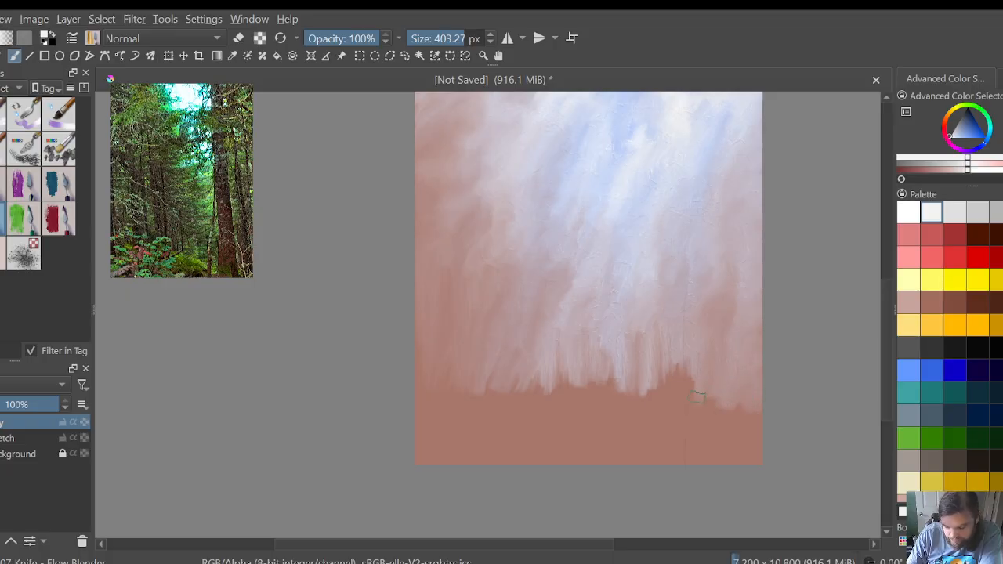
mouse_move(691, 401)
left_mouse_down()
mouse_move(668, 336)
mouse_move(668, 393)
mouse_move(651, 326)
mouse_move(647, 389)
mouse_move(649, 330)
mouse_move(619, 354)
mouse_move(629, 345)
mouse_move(640, 366)
mouse_move(617, 387)
left_mouse_up()
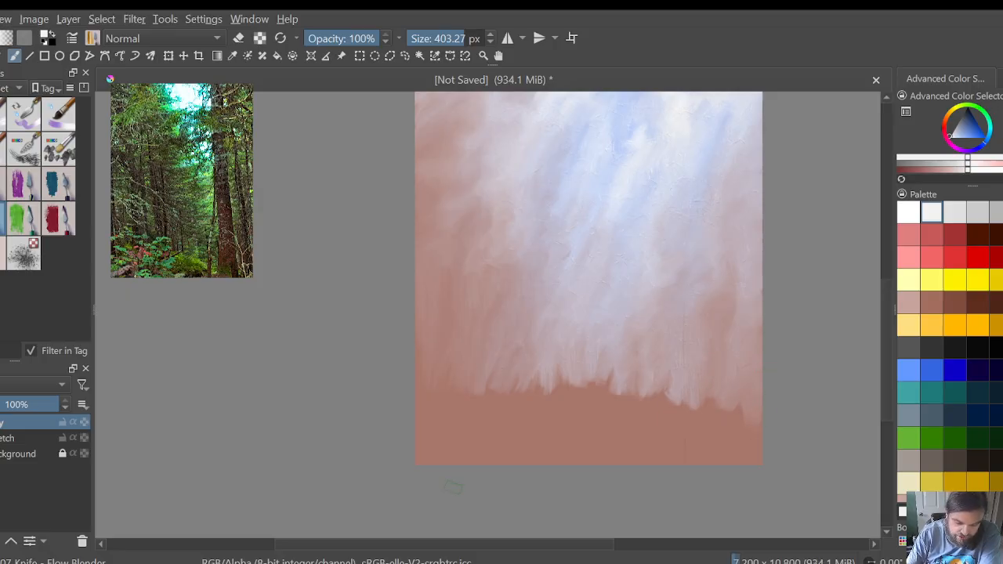
Step: Pull the sky down to the canvas's lower left corner and lower its edge across the centre and right side
mouse_move(448, 481)
left_mouse_down()
mouse_move(499, 380)
mouse_move(486, 399)
left_mouse_up()
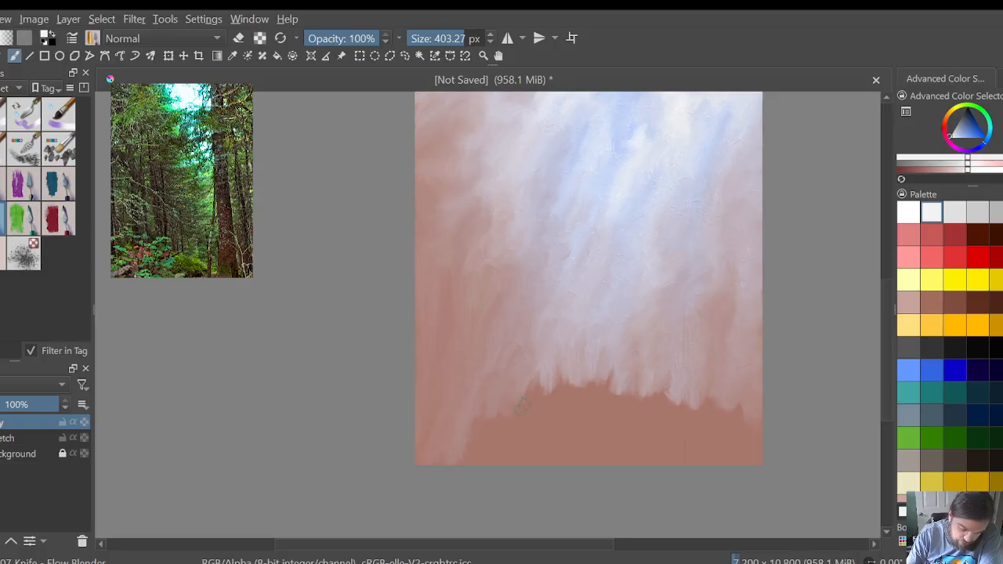
mouse_move(521, 404)
left_mouse_down()
mouse_move(558, 390)
mouse_move(584, 371)
mouse_move(572, 366)
mouse_move(593, 379)
mouse_move(611, 370)
mouse_move(595, 360)
mouse_move(610, 358)
mouse_move(621, 392)
left_mouse_up()
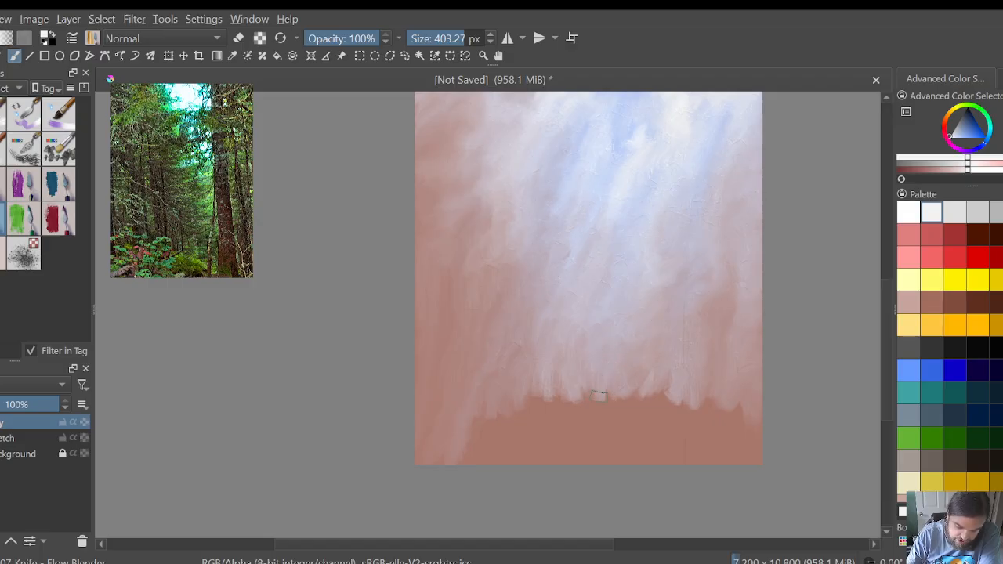
mouse_move(599, 396)
left_mouse_down()
mouse_move(575, 411)
mouse_move(558, 384)
mouse_move(555, 410)
mouse_move(526, 404)
mouse_move(514, 417)
mouse_move(525, 408)
mouse_move(535, 414)
mouse_move(533, 385)
mouse_move(504, 393)
left_mouse_up()
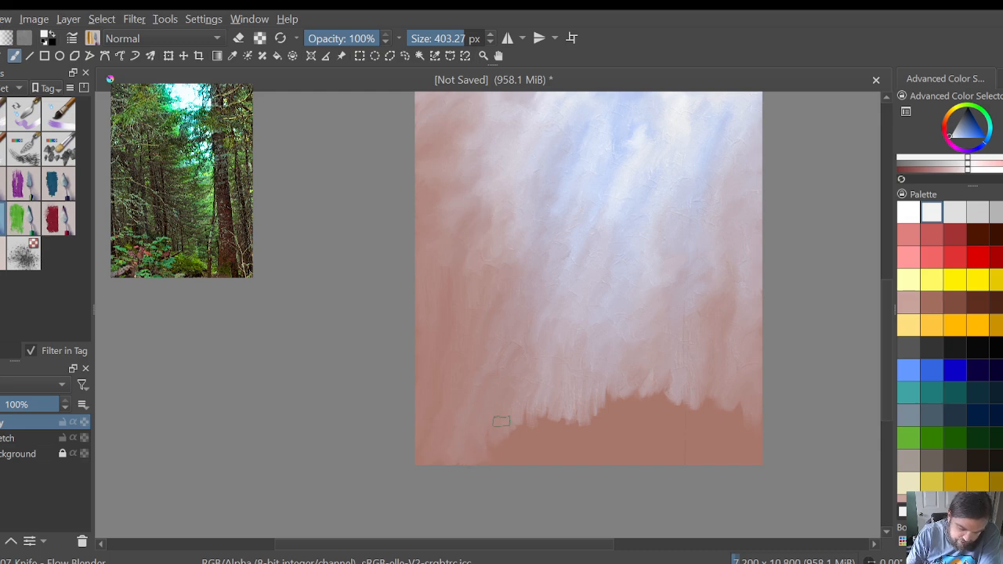
mouse_move(545, 396)
left_mouse_down()
mouse_move(588, 411)
mouse_move(605, 402)
mouse_move(599, 390)
mouse_move(616, 373)
mouse_move(637, 390)
mouse_move(653, 382)
mouse_move(647, 392)
mouse_move(676, 370)
mouse_move(677, 384)
mouse_move(638, 400)
mouse_move(724, 396)
left_mouse_up()
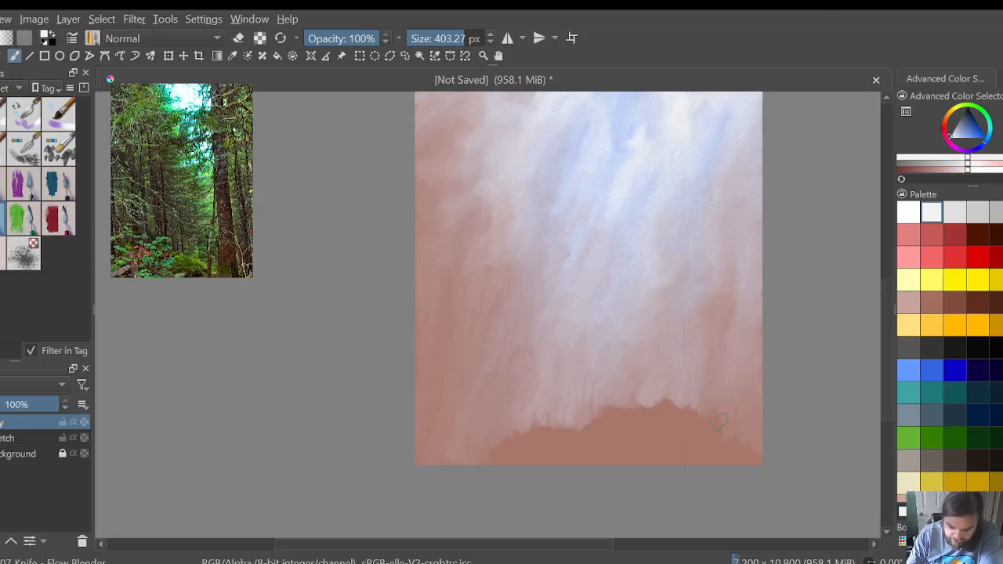
Step: Cover the remaining brown area along the canvas's bottom edge with vertical smears and blend it into the sky
mouse_move(566, 390)
left_mouse_down()
mouse_move(565, 427)
mouse_move(572, 416)
mouse_move(575, 426)
mouse_move(539, 405)
mouse_move(508, 445)
left_mouse_up()
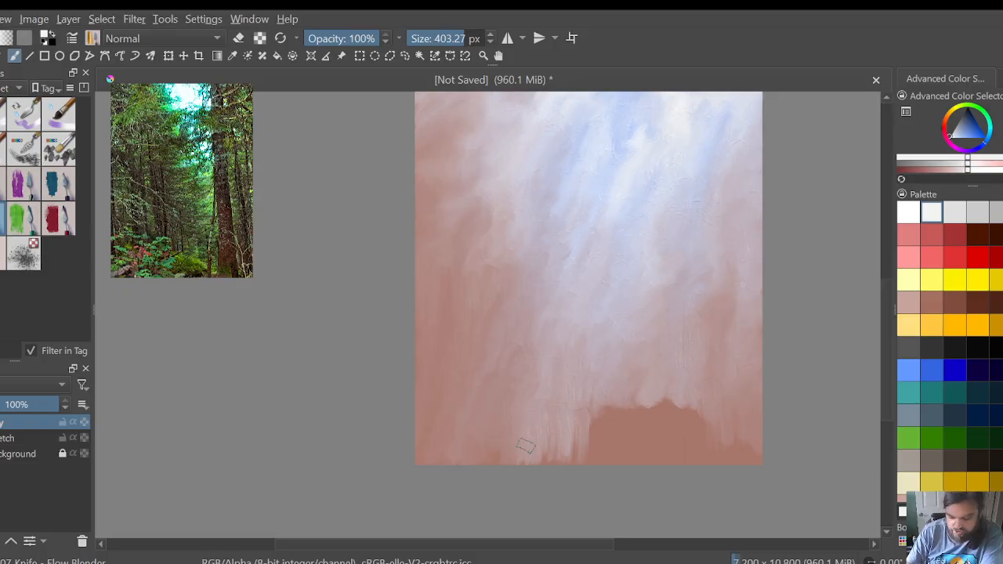
mouse_move(593, 435)
left_mouse_down()
mouse_move(622, 396)
mouse_move(648, 415)
mouse_move(663, 400)
mouse_move(671, 433)
mouse_move(689, 392)
mouse_move(700, 402)
left_mouse_up()
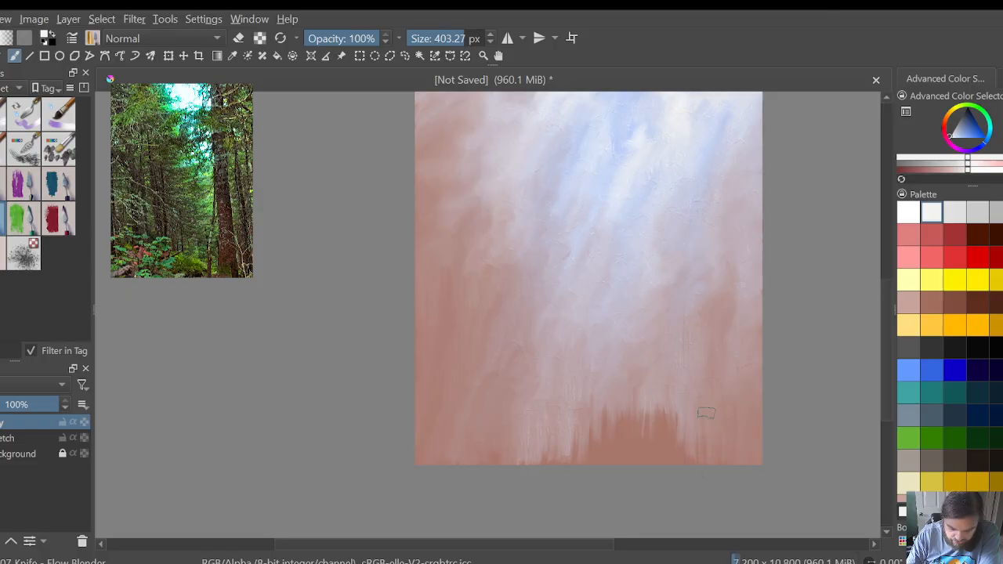
mouse_move(669, 400)
left_mouse_down()
mouse_move(676, 438)
mouse_move(660, 428)
mouse_move(647, 436)
left_mouse_up()
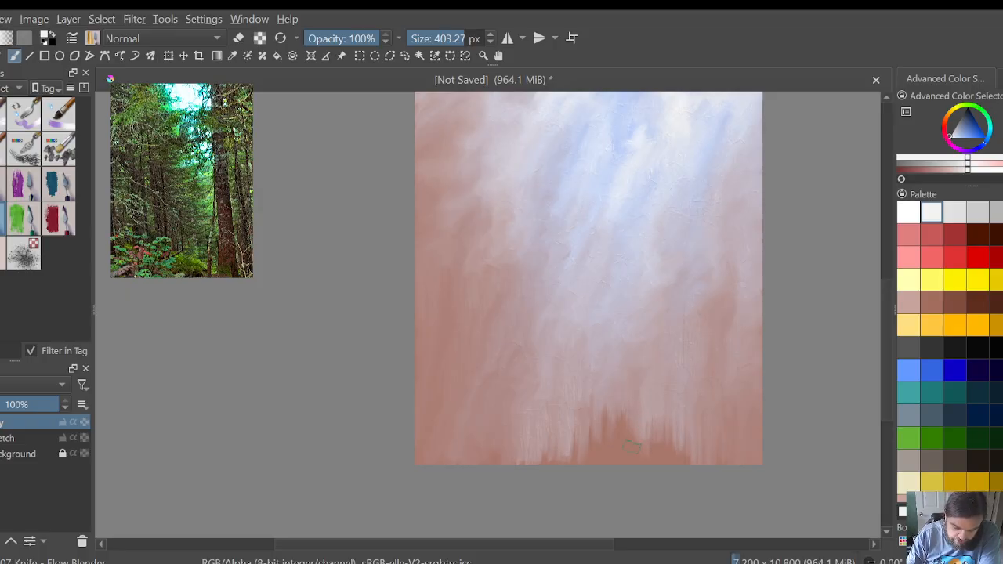
mouse_move(605, 387)
left_mouse_down()
mouse_move(605, 453)
mouse_move(612, 390)
mouse_move(609, 461)
left_mouse_up()
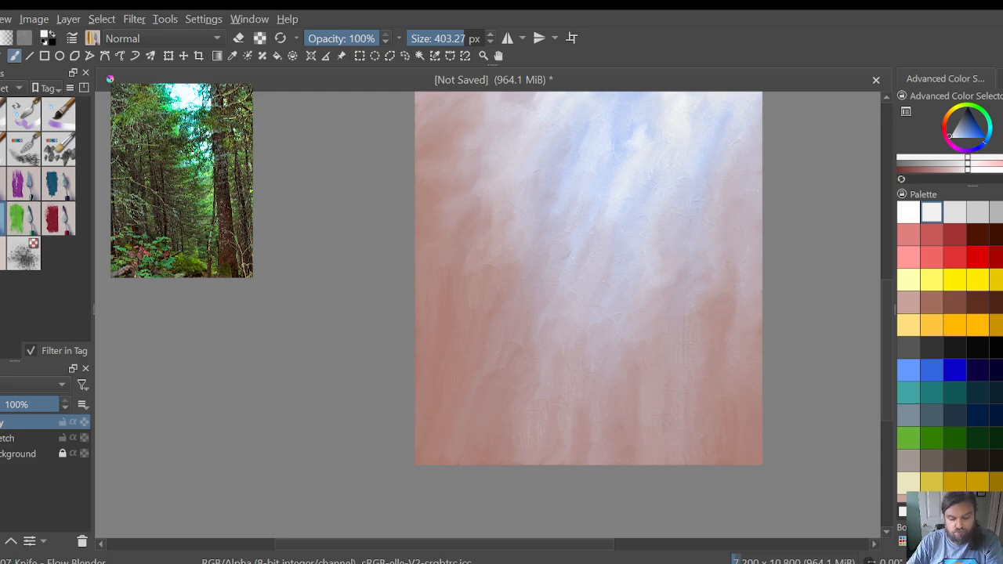
Step: Add a new paint layer above the finished sky layer
mouse_move(888, 349)
left_mouse_down()
mouse_move(883, 284)
mouse_move(893, 334)
left_mouse_up()
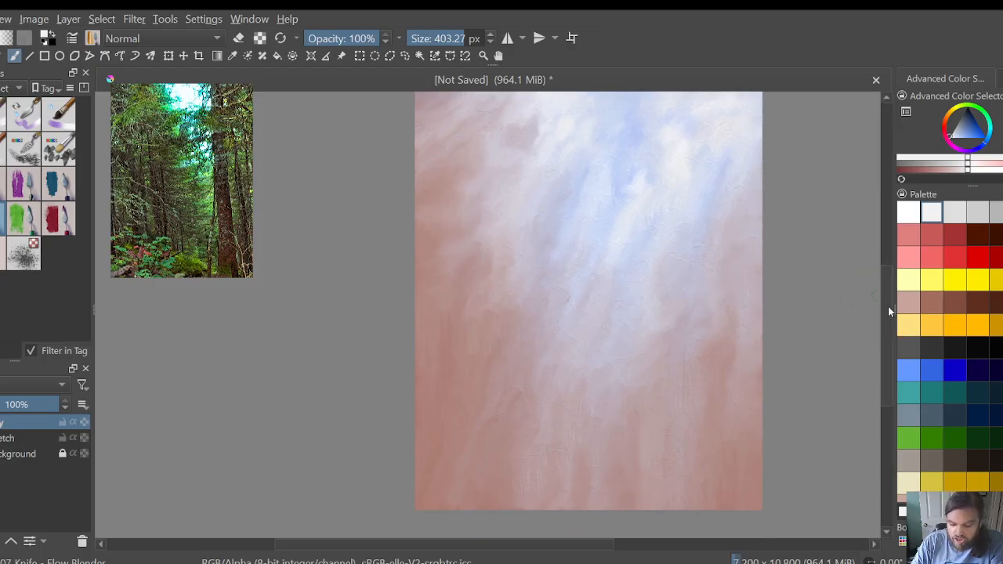
left_click_drag(888, 306, 887, 278)
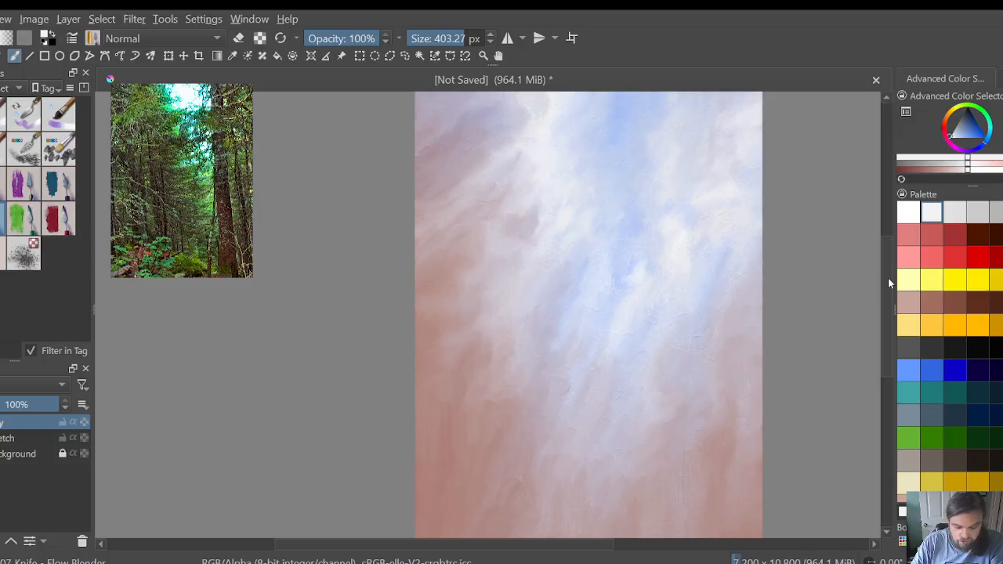
key("Insert")
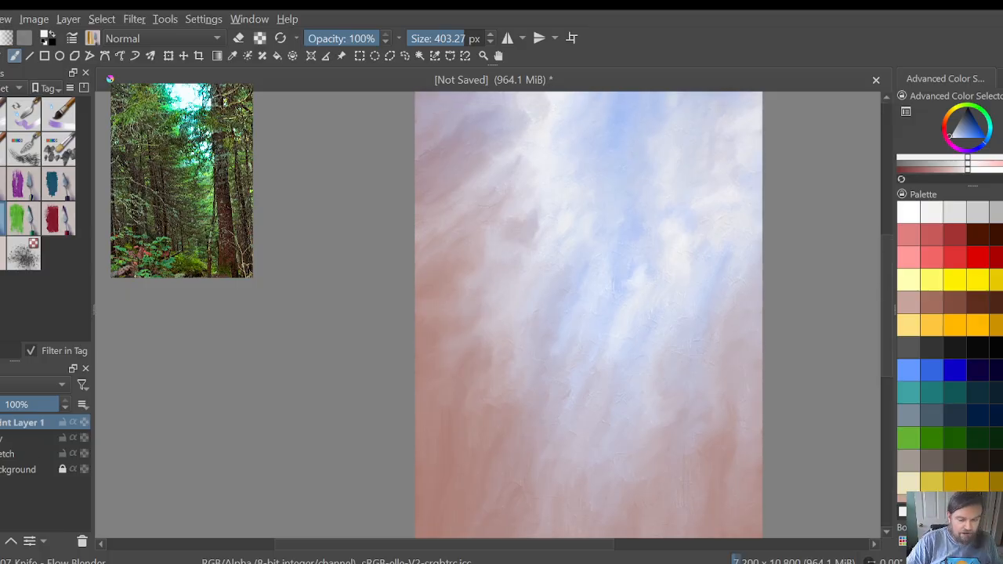
Step: Rename the new paint layer as Valley Range
double_click(9, 422)
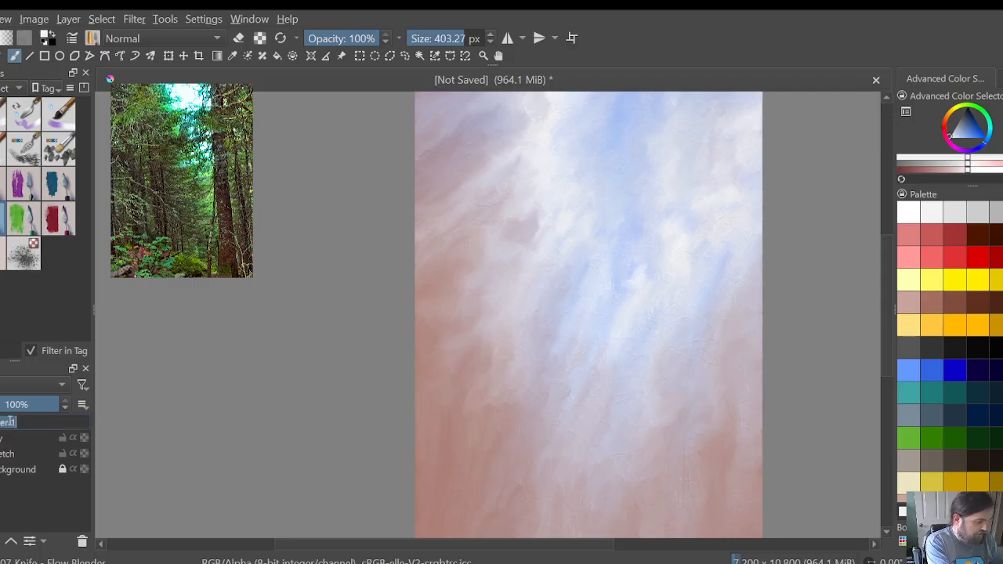
key("BackSpace")
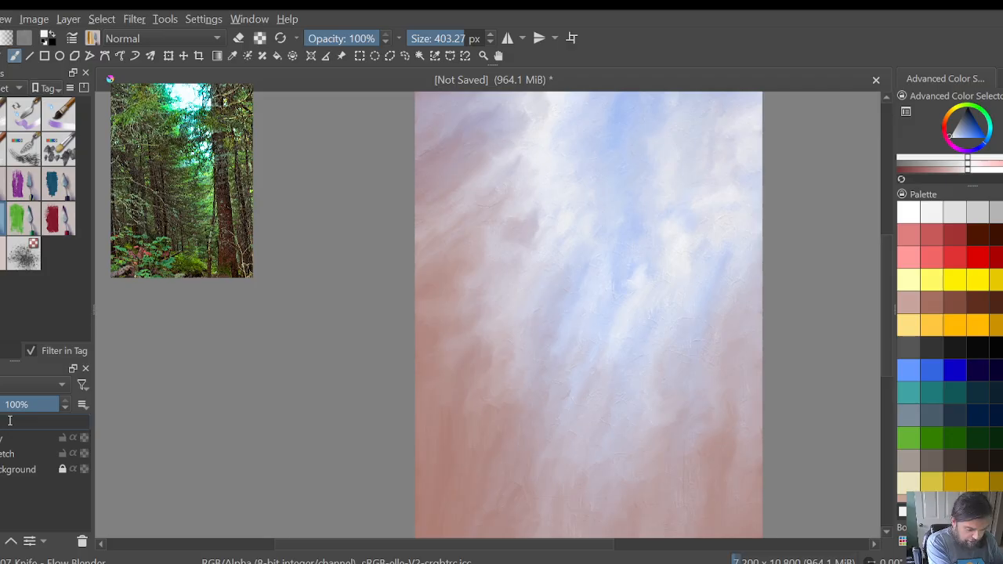
type("nge")
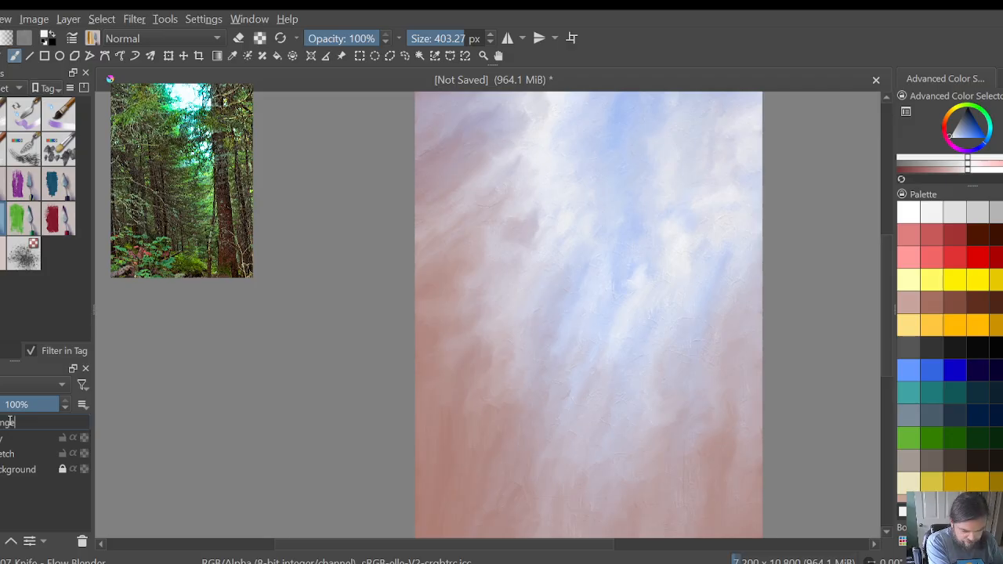
key("Return")
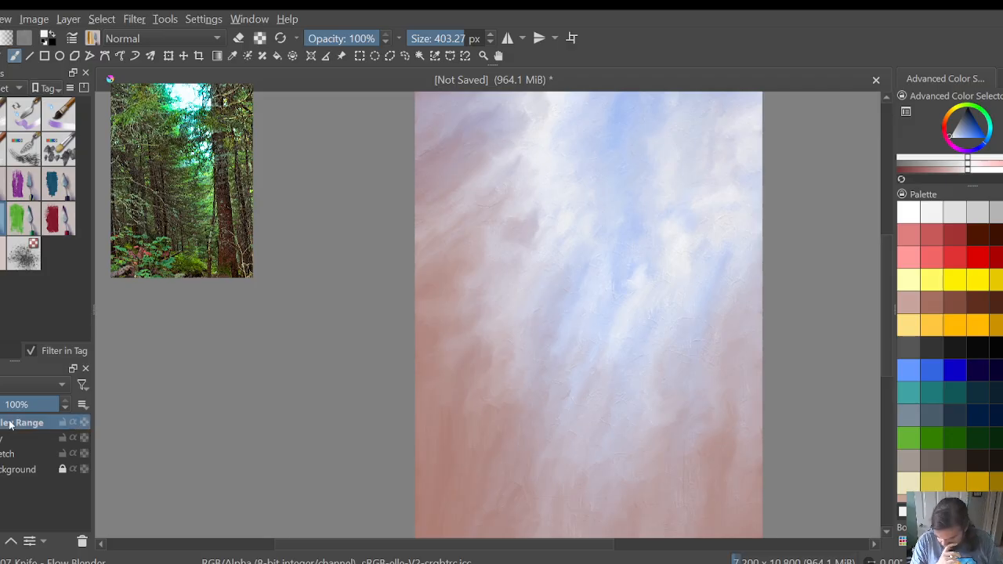
Step: Choose light green and set up the Knife - Dabs brush at about 632 px
left_click(908, 437)
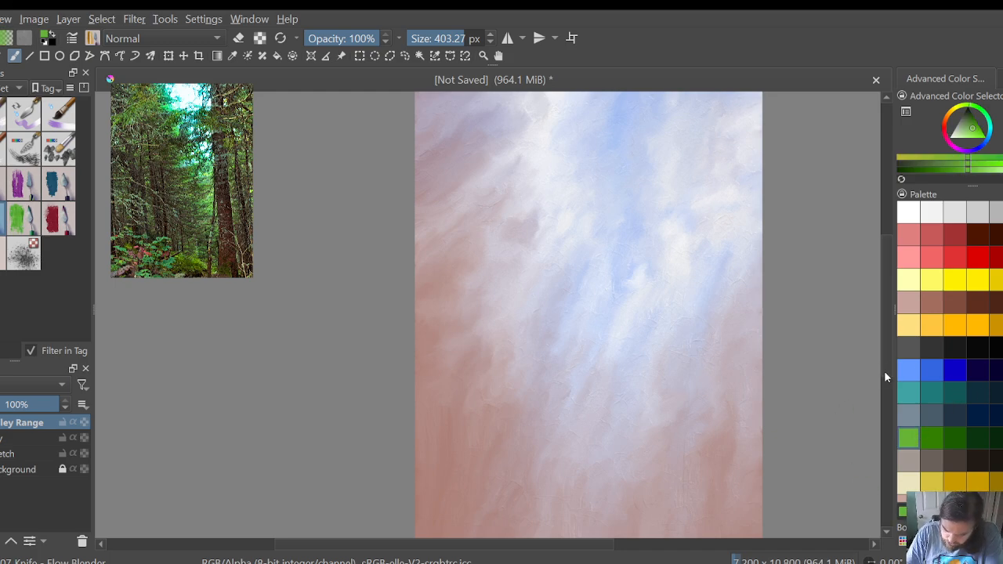
scroll(884, 366, "up", 2)
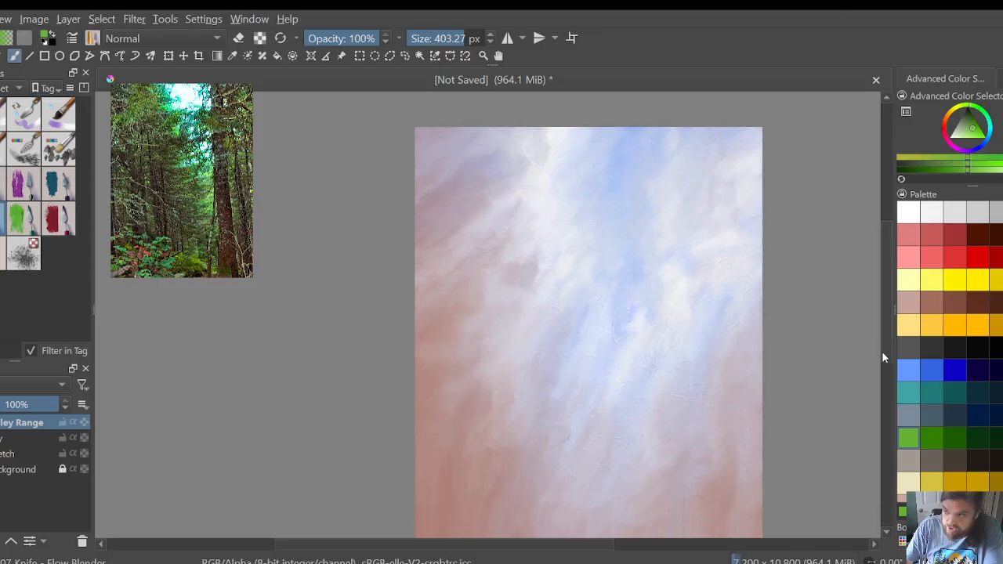
scroll(883, 354, "down", 1)
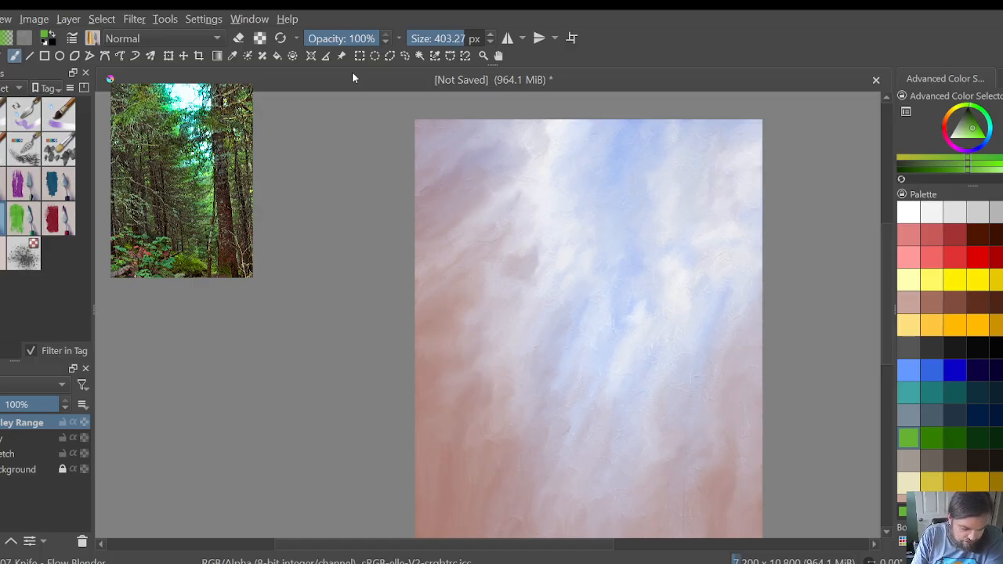
left_click(63, 154)
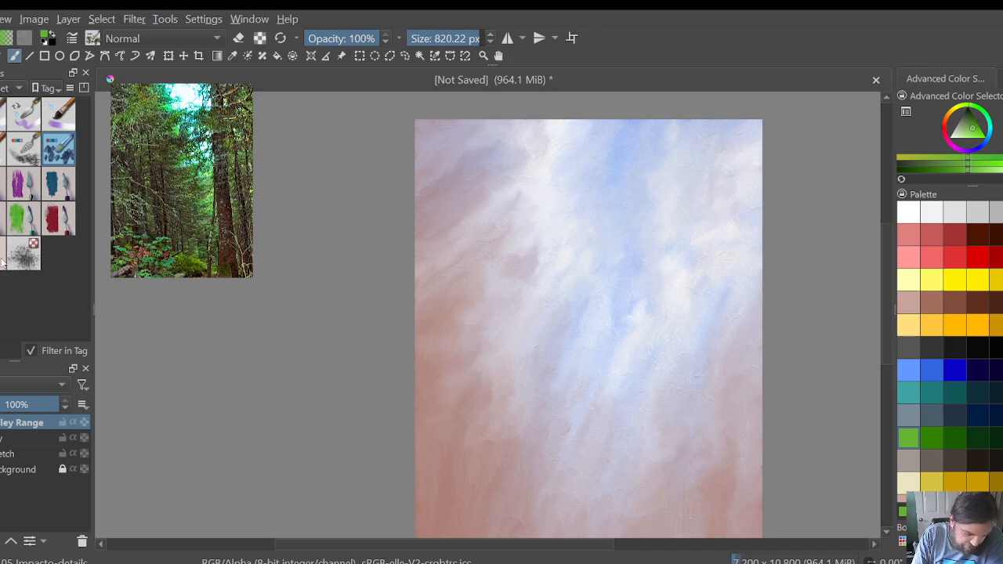
left_click(0, 217)
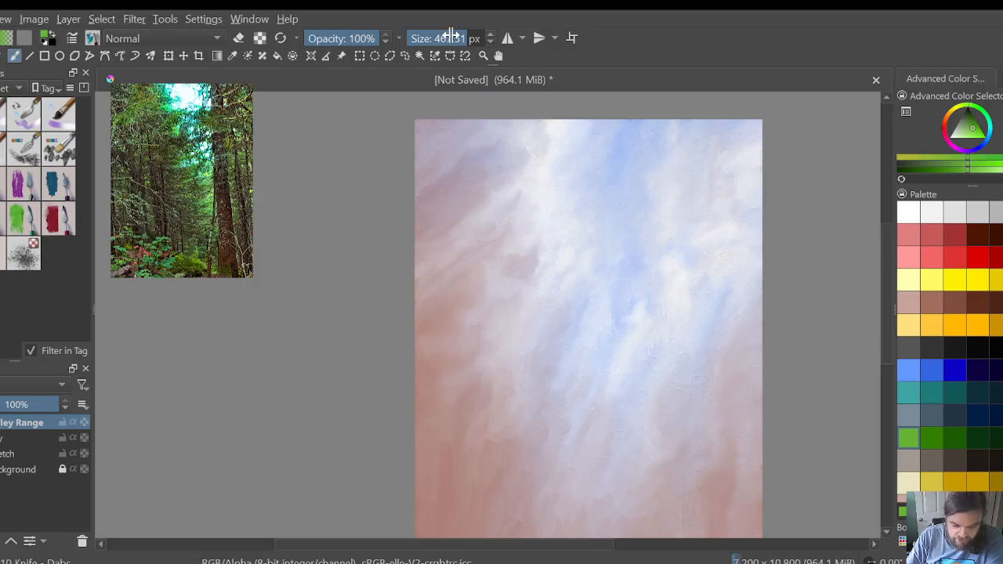
left_click_drag(463, 36, 475, 38)
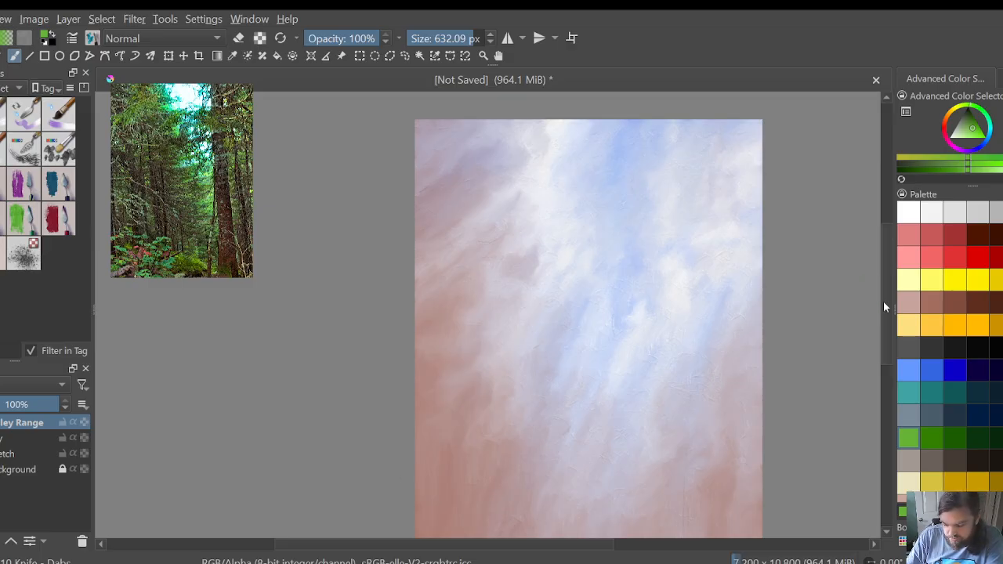
left_click_drag(883, 301, 886, 313)
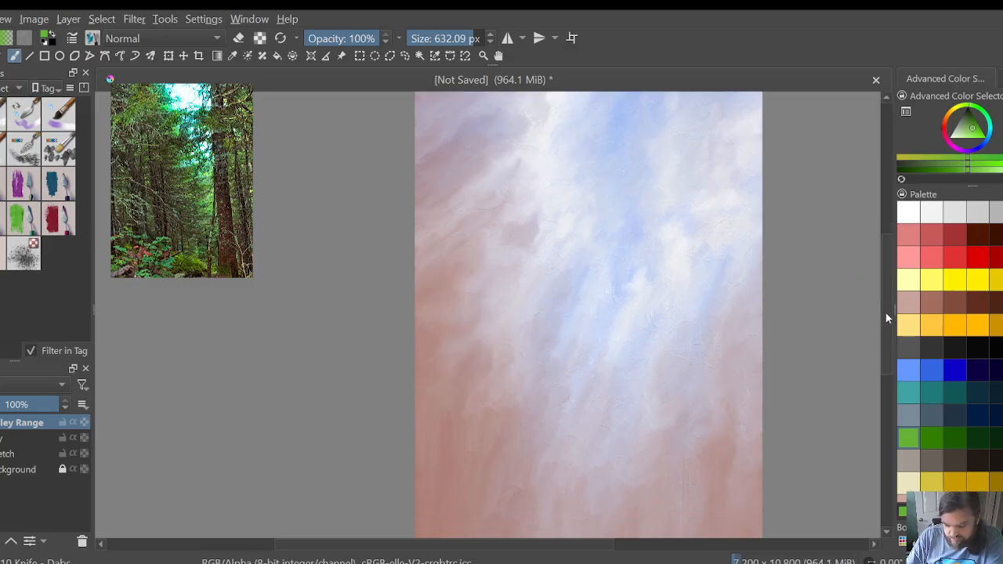
Step: Move the Sketch layer to the top of the stack and lock the two paint layers directly beneath it
left_click(14, 454)
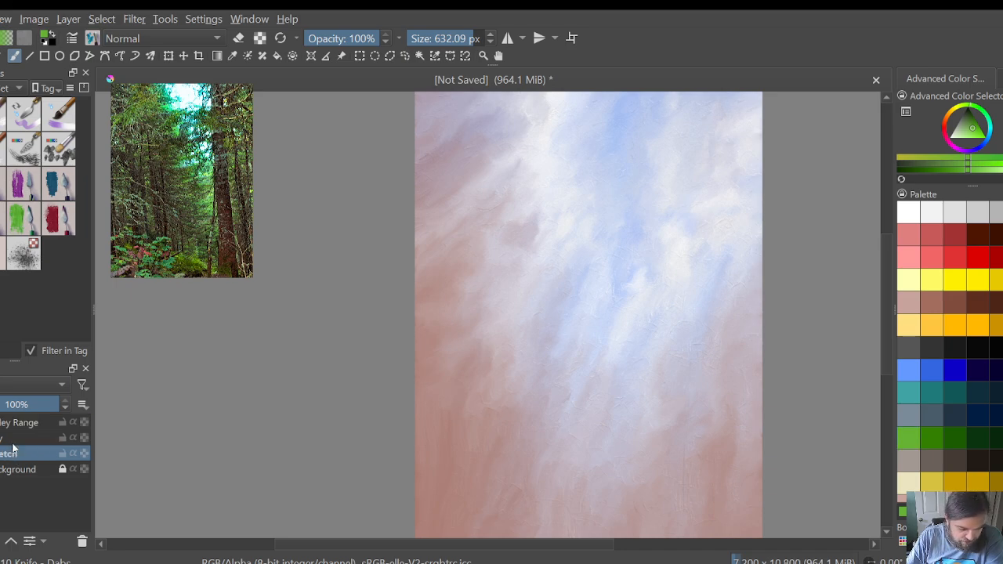
left_click_drag(12, 448, 24, 422)
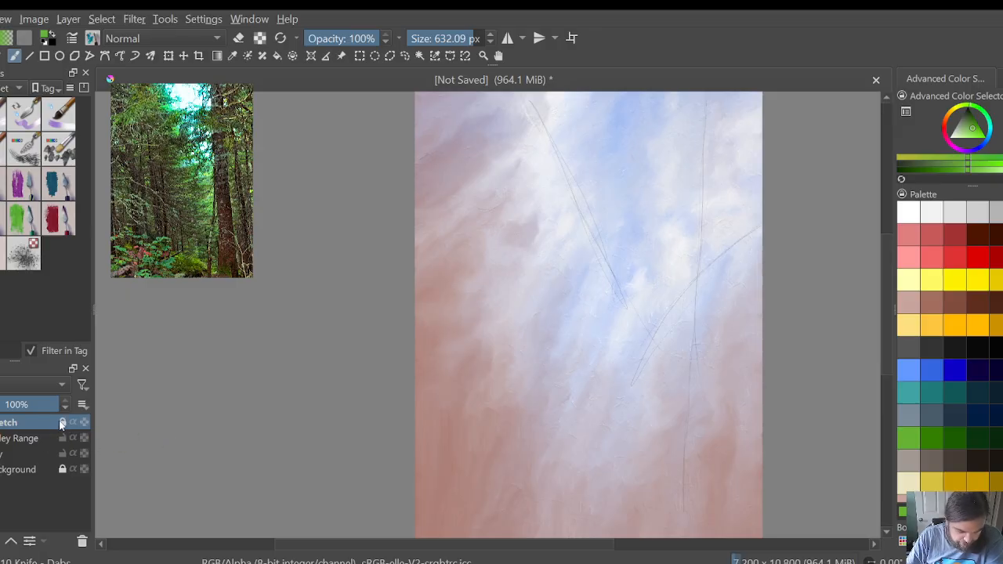
left_click(61, 422)
left_click(62, 438)
left_click(62, 453)
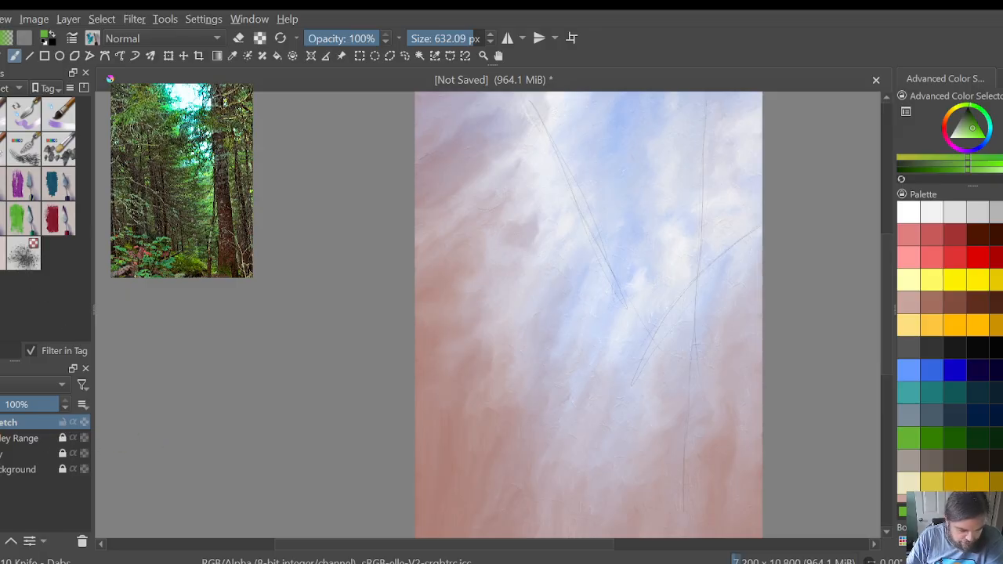
Step: Draw a thin black, gently sloping horizon line across the canvas's full width on the Sketch layer with the 16 px soft brush
key("slash")
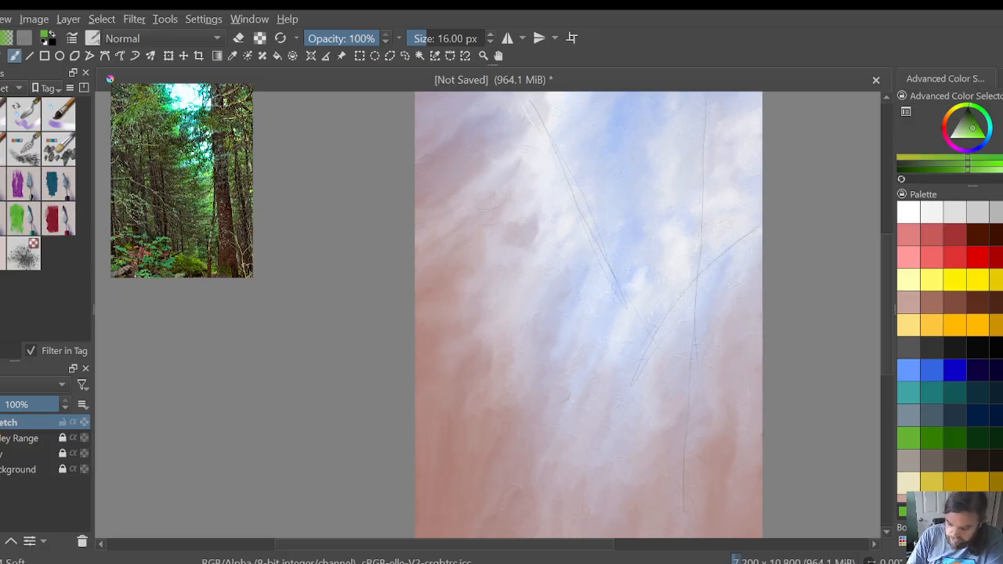
key("d")
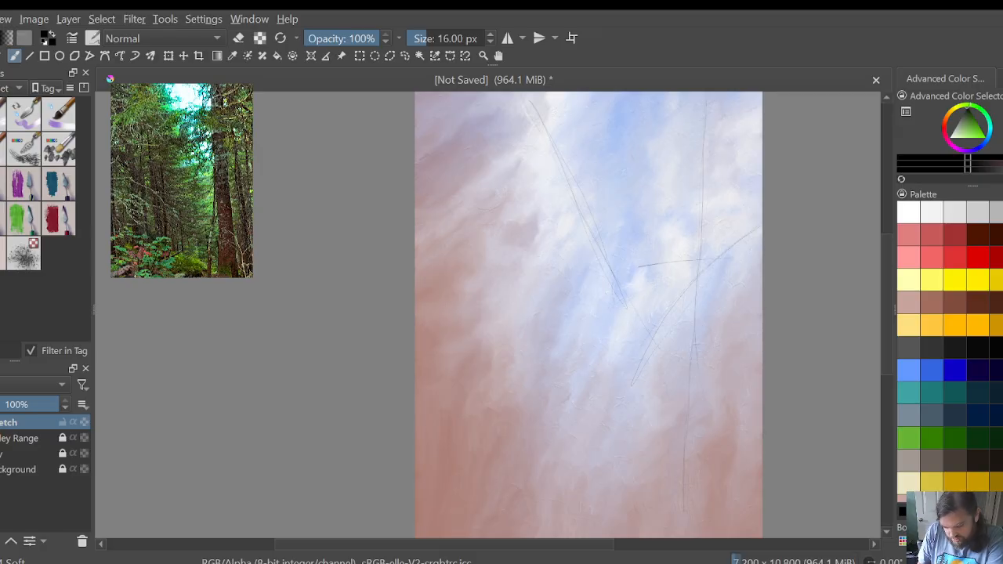
left_click_drag(725, 259, 760, 252)
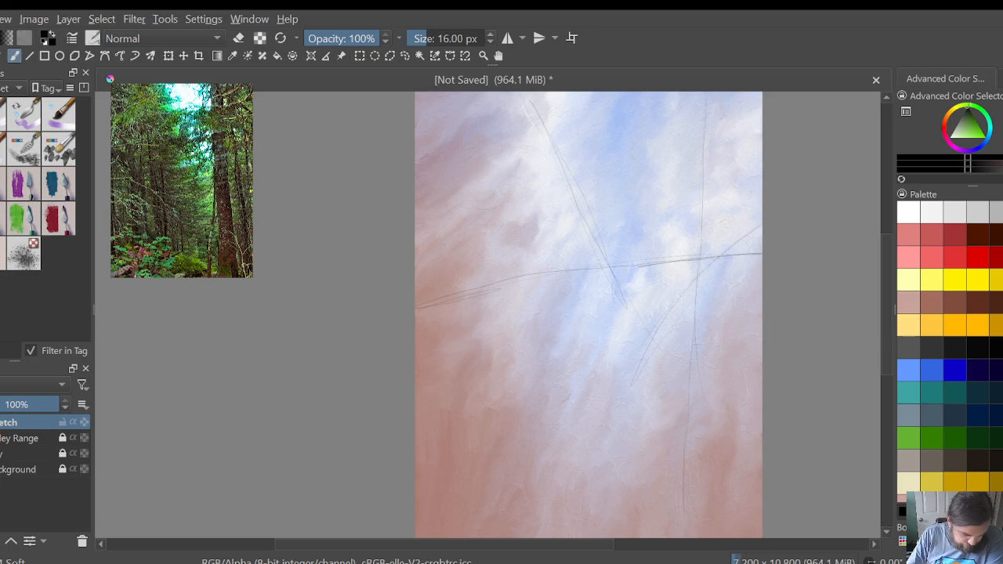
Step: Lock the Sketch layer, make Valley Range active and unlocked, and return to the Knife - Dabs brush with light green
left_click(14, 438)
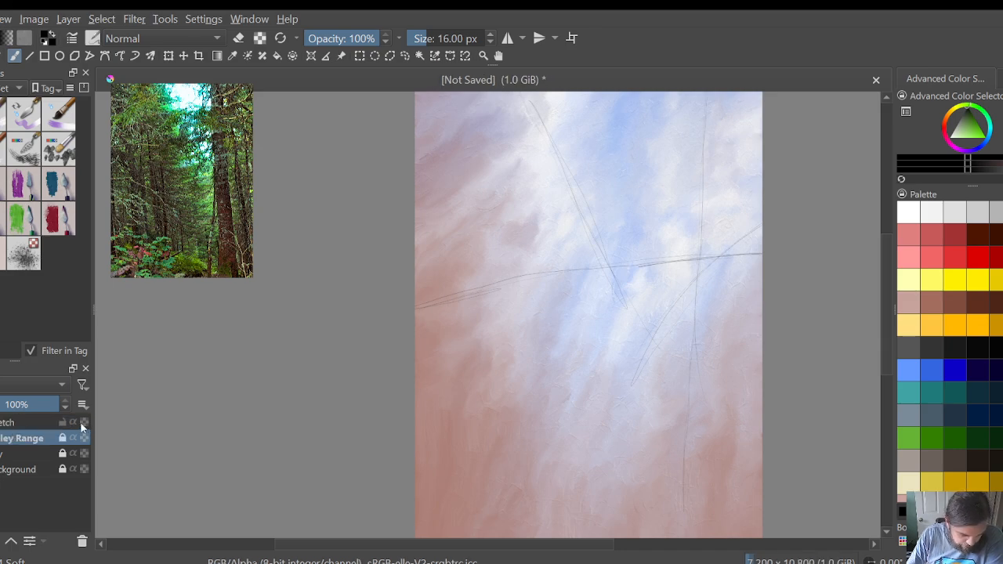
left_click(62, 423)
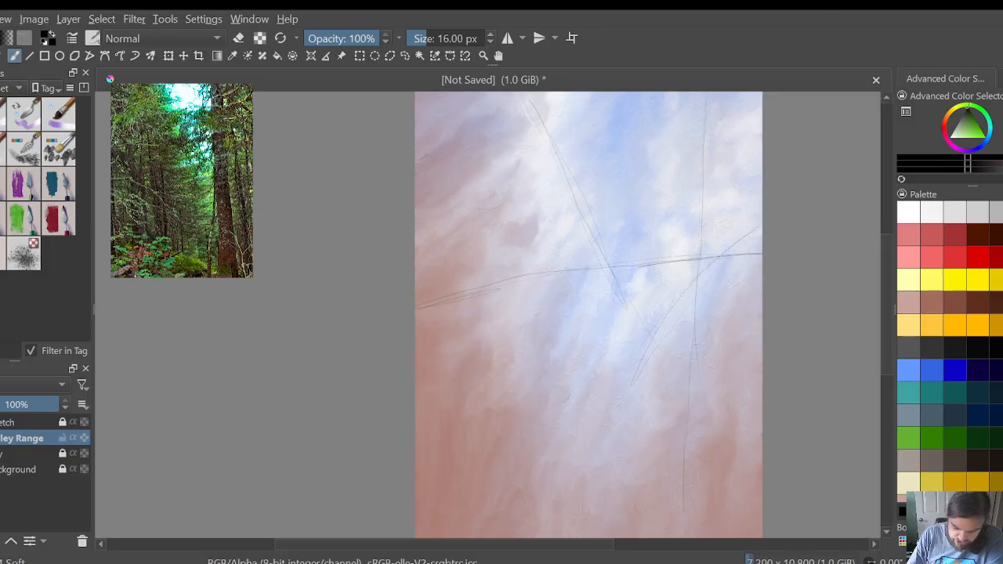
left_click(906, 441)
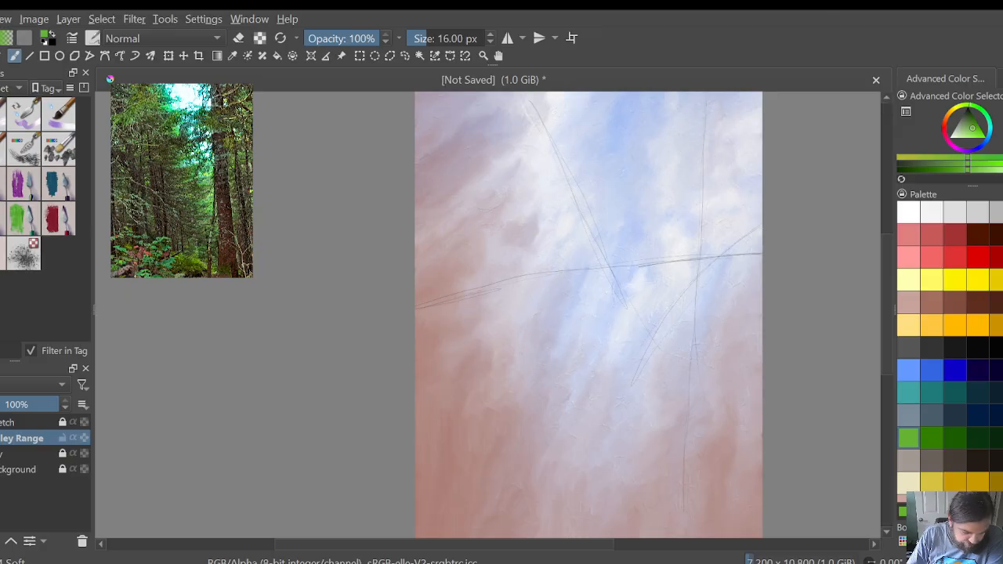
key("slash")
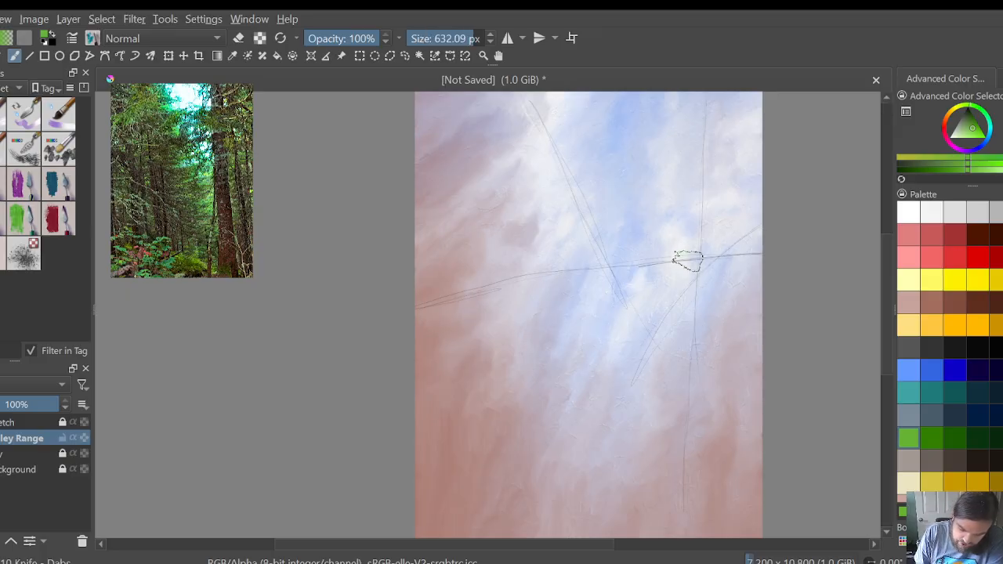
Step: Dab light green foliage around the horizon line on the canvas's right side, from the right edge toward the centre
left_click(720, 272)
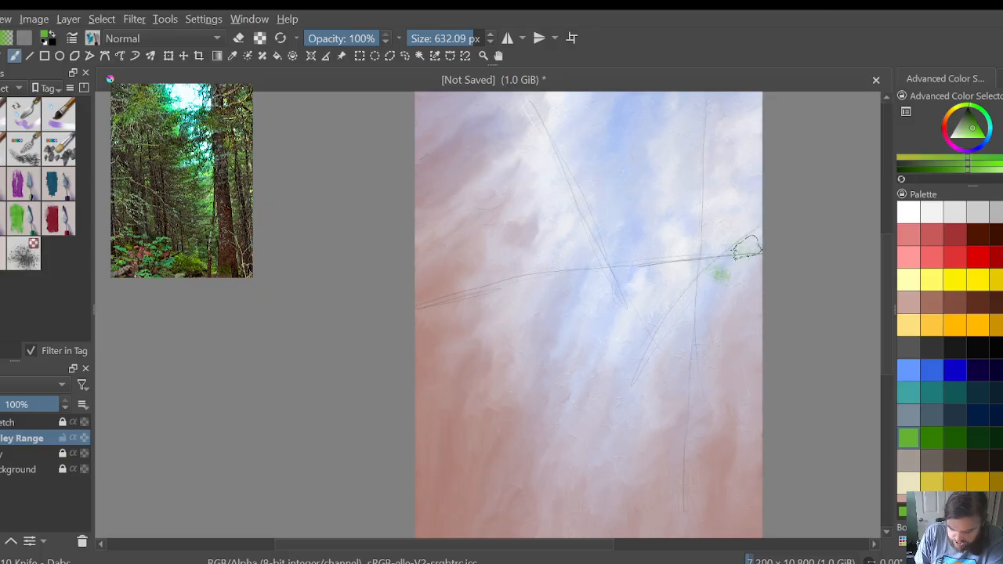
left_click(745, 253)
left_click(751, 266)
left_click(705, 249)
left_click(674, 254)
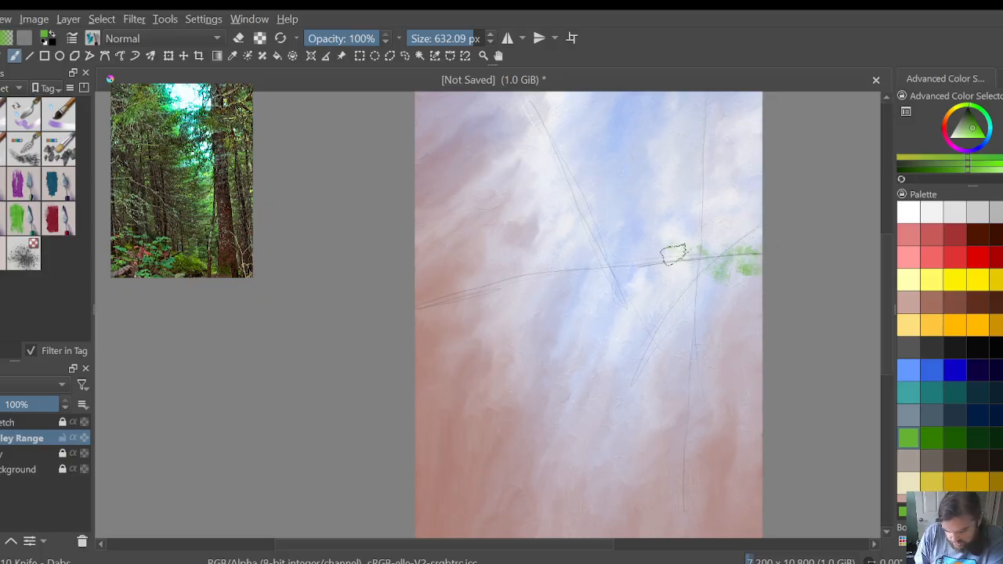
left_click(689, 272)
left_click(716, 270)
left_click(750, 274)
left_click(696, 277)
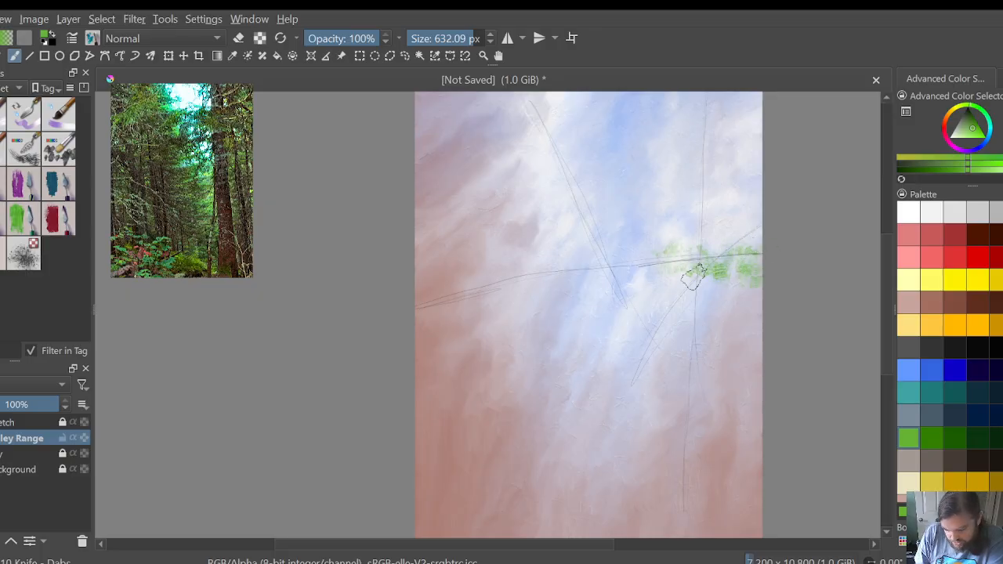
Step: Extend the light green dabs along the horizon line from the centre to near the canvas's left edge
left_click(665, 266)
left_click(641, 255)
left_click(621, 269)
left_click(603, 274)
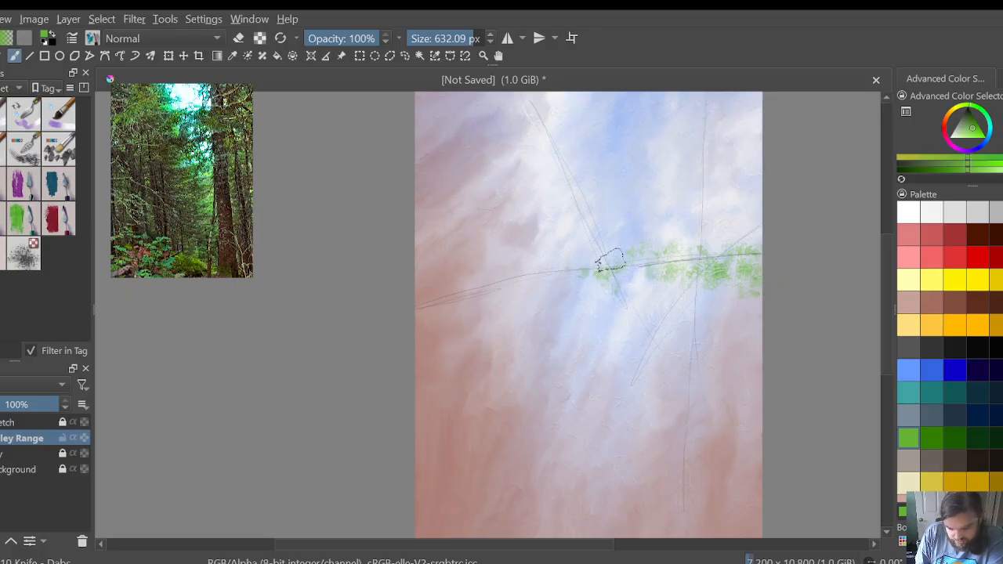
left_click(523, 280)
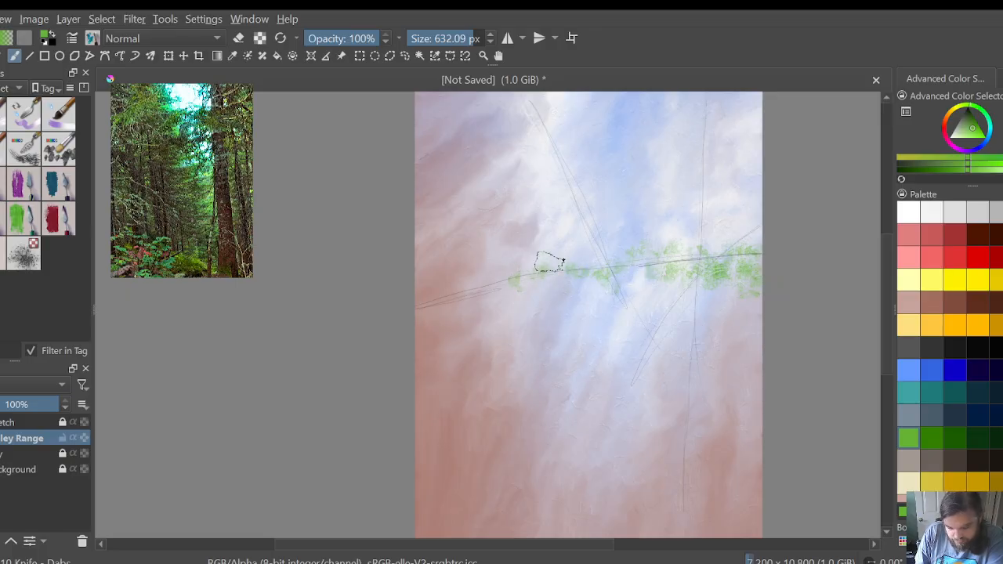
left_click(490, 279)
left_click(441, 281)
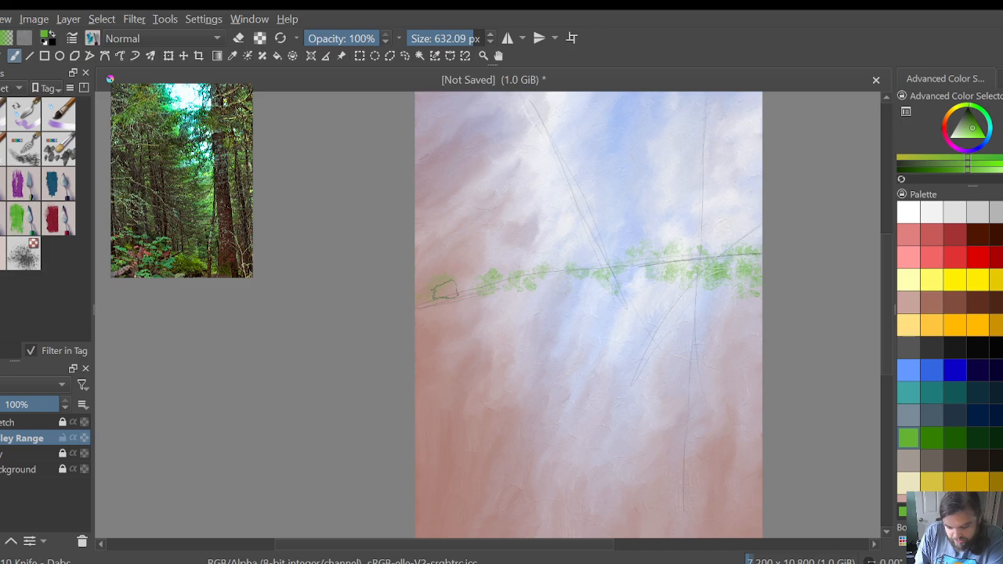
left_click(548, 283)
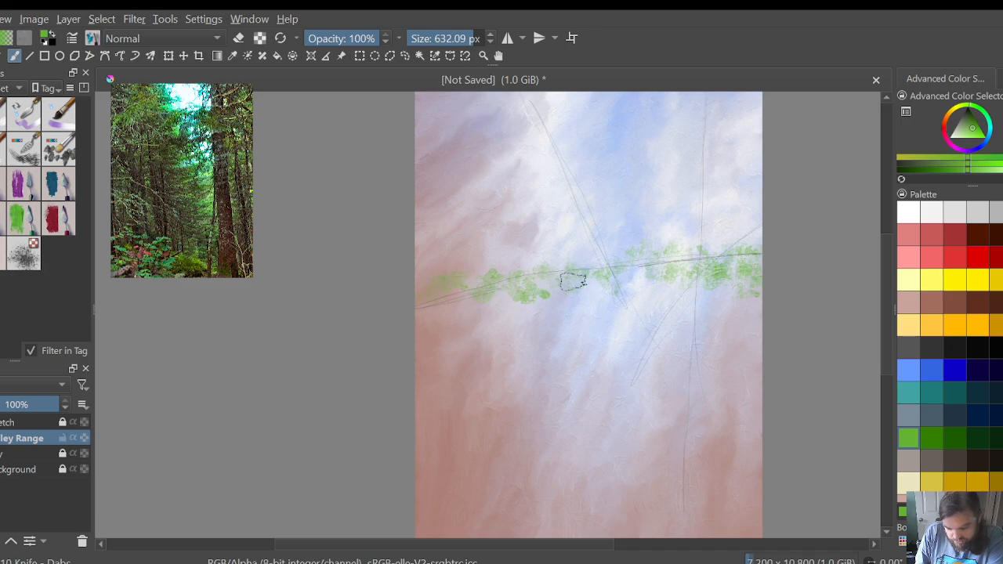
Step: Thicken the light green band below the horizon from centre to right and add a dab above the line at the right edge
left_click(616, 287)
left_click(651, 288)
left_click(678, 291)
left_click(715, 287)
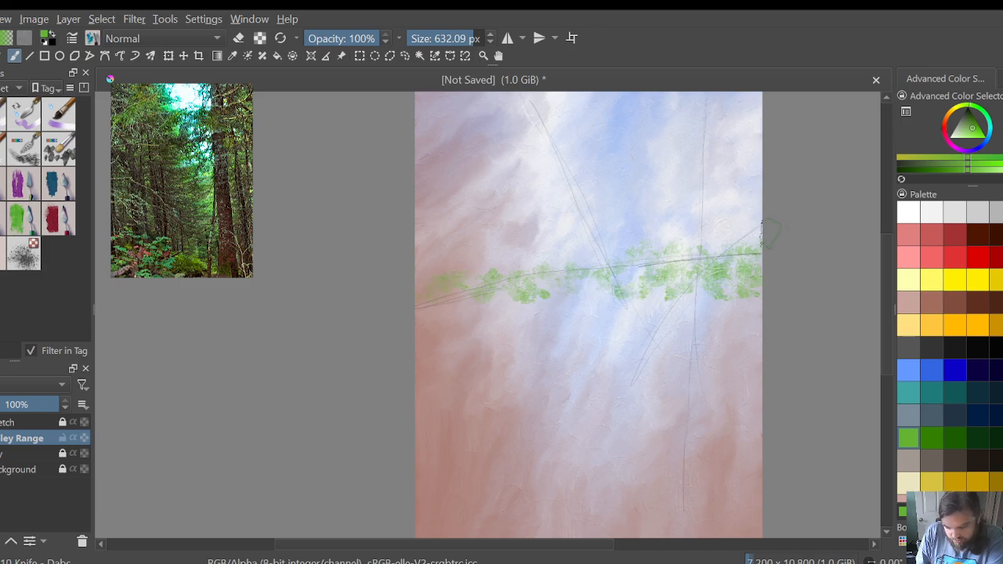
left_click(755, 234)
Step: Fill in the horizon line's left end with light green dabs above and below it up to the canvas edge
left_click(439, 310)
left_click(417, 313)
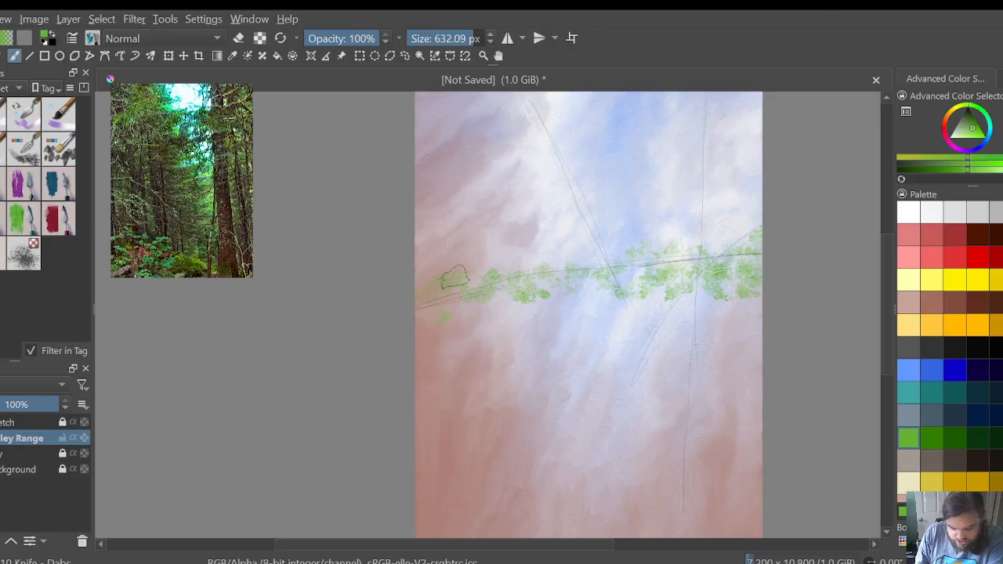
left_click(444, 279)
left_click(428, 284)
left_click(418, 315)
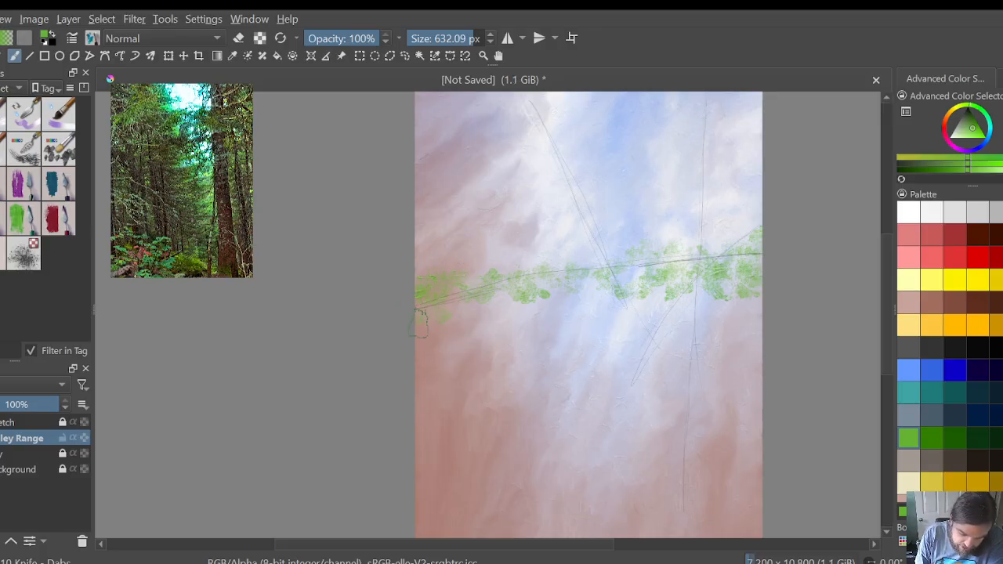
Step: Add a lower row of light green dabs beneath the horizon line across the canvas's left half
left_click(439, 300)
left_click(479, 301)
left_click(500, 298)
left_click(520, 298)
left_click(523, 314)
left_click(566, 298)
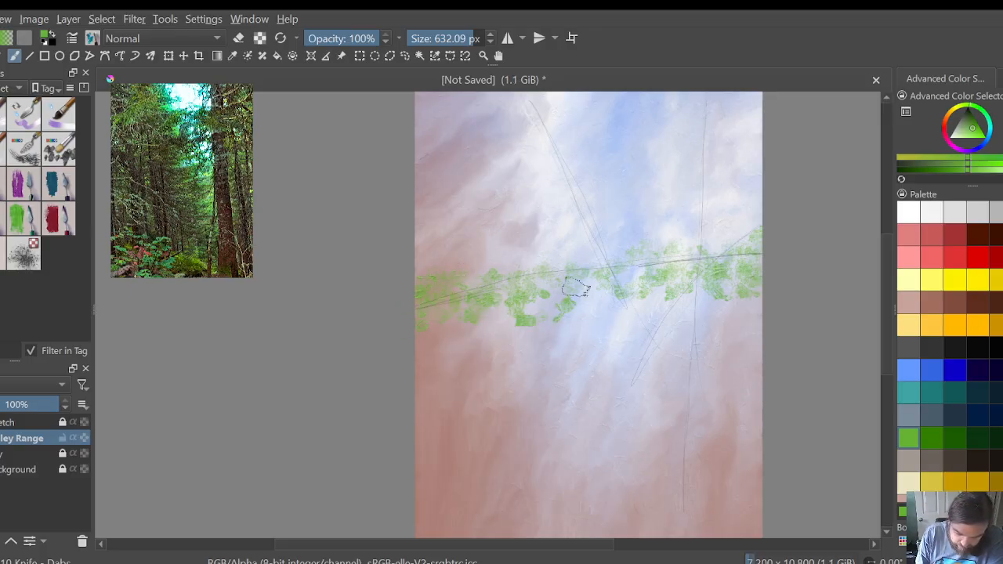
Step: Continue the lower row of light green dabs from the centre to the canvas's right edge and fill gaps in the band there
left_click(576, 311)
left_click(623, 304)
left_click(652, 305)
left_click(690, 297)
left_click(737, 299)
left_click(749, 288)
left_click(747, 278)
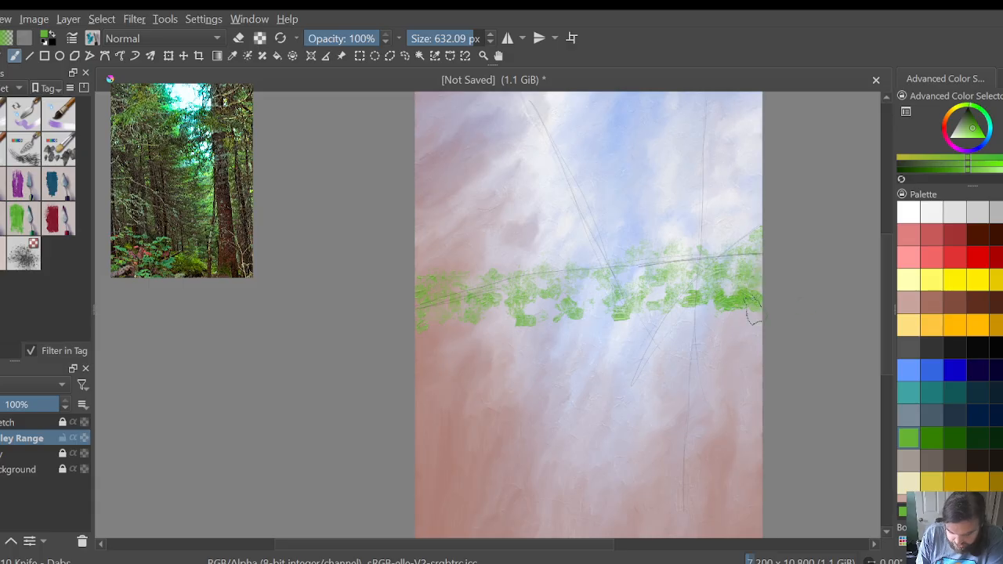
Step: Add dark green dabs in the centre of the foliage band and along its lower edge just right of centre
left_click(949, 437)
left_click(594, 280)
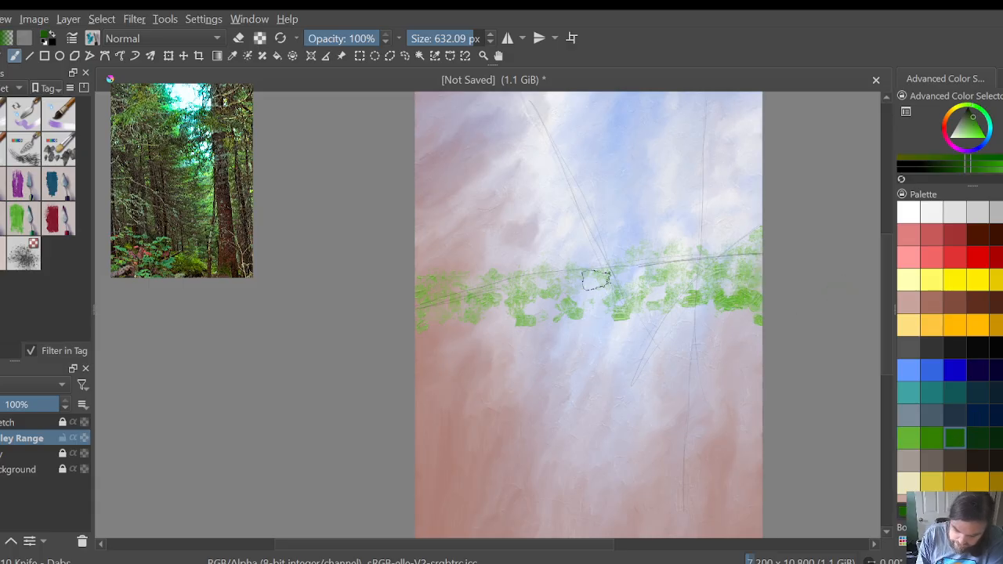
left_click(588, 290)
left_click(590, 299)
left_click(648, 320)
left_click(680, 317)
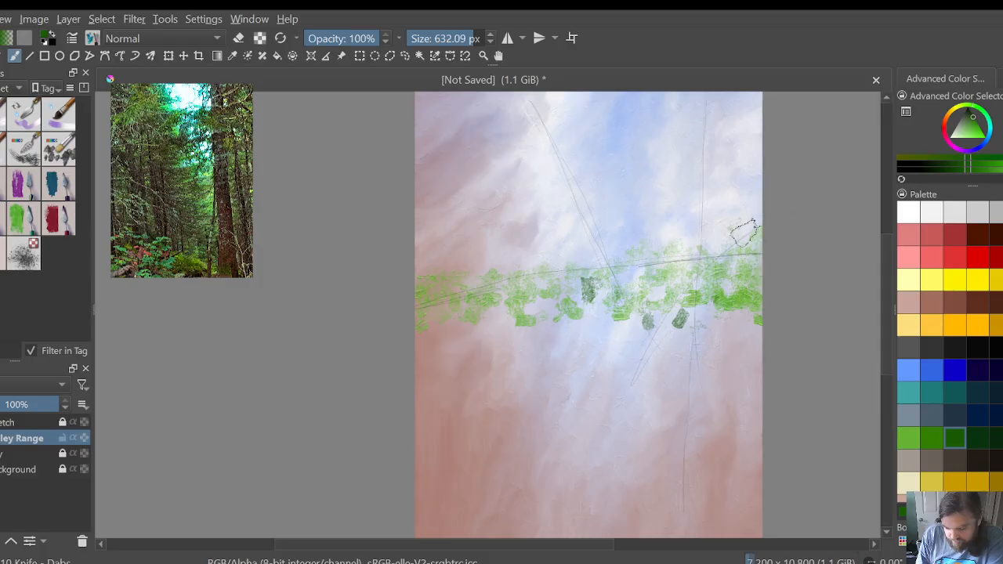
Step: Scatter dark green dabs through the band's right end, above and below the horizon line up to the canvas edge
left_click_drag(757, 222, 743, 245)
left_click(709, 279)
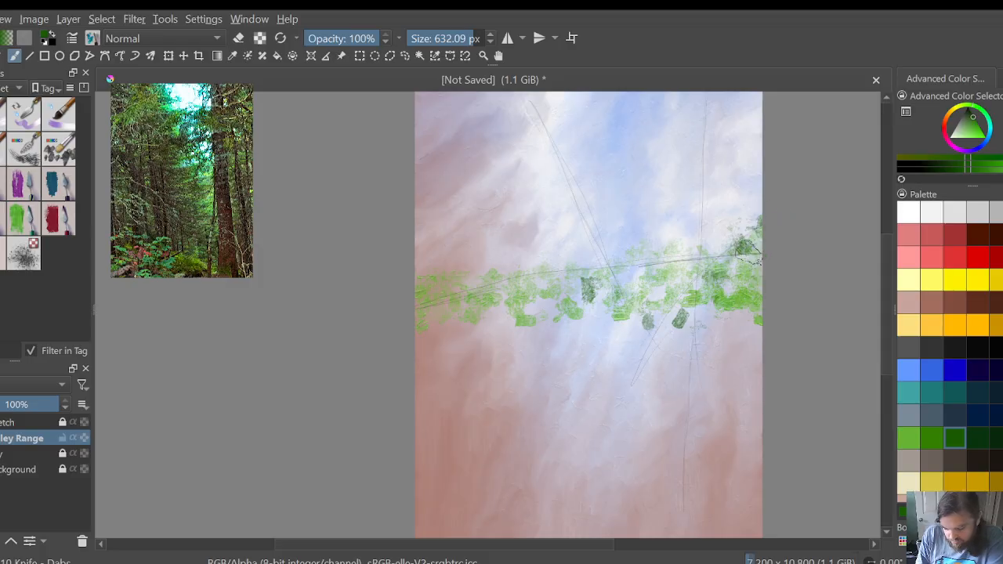
left_click(753, 304)
left_click(728, 302)
left_click(760, 283)
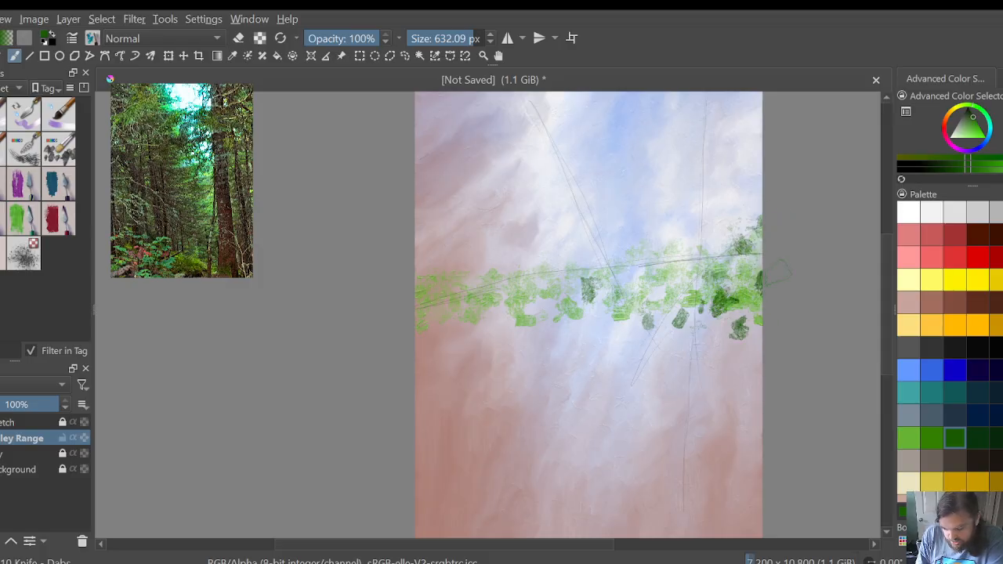
left_click(756, 324)
Step: Scatter dark green dabs through the foliage band from just left of centre toward the left end
left_click(555, 310)
left_click(551, 277)
left_click(537, 290)
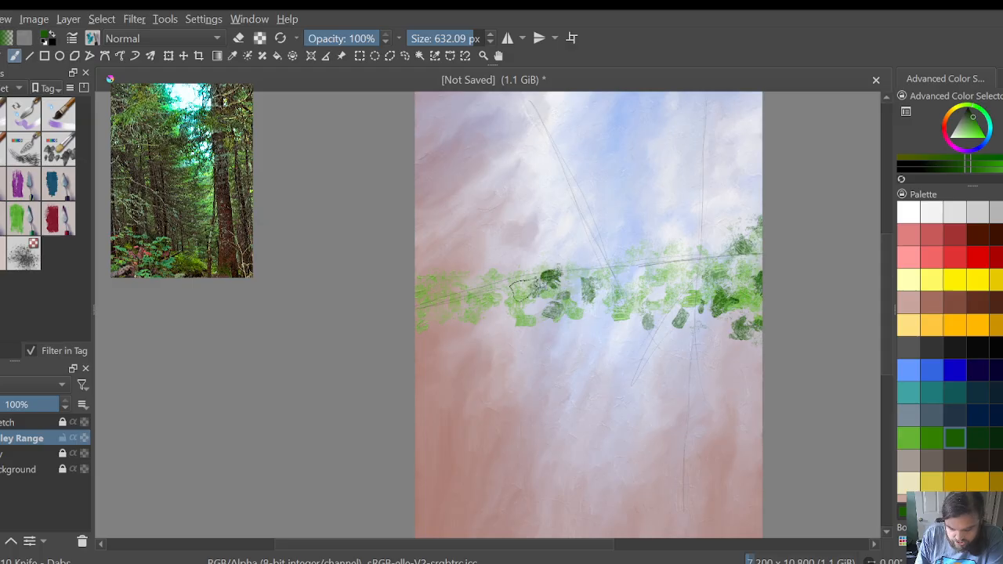
left_click(520, 293)
left_click(506, 320)
left_click(492, 301)
left_click(470, 321)
Step: Fill the lower part of the band's left end with dark green dabs up to the canvas edge
left_click(449, 339)
left_click(425, 322)
left_click(432, 321)
left_click(429, 313)
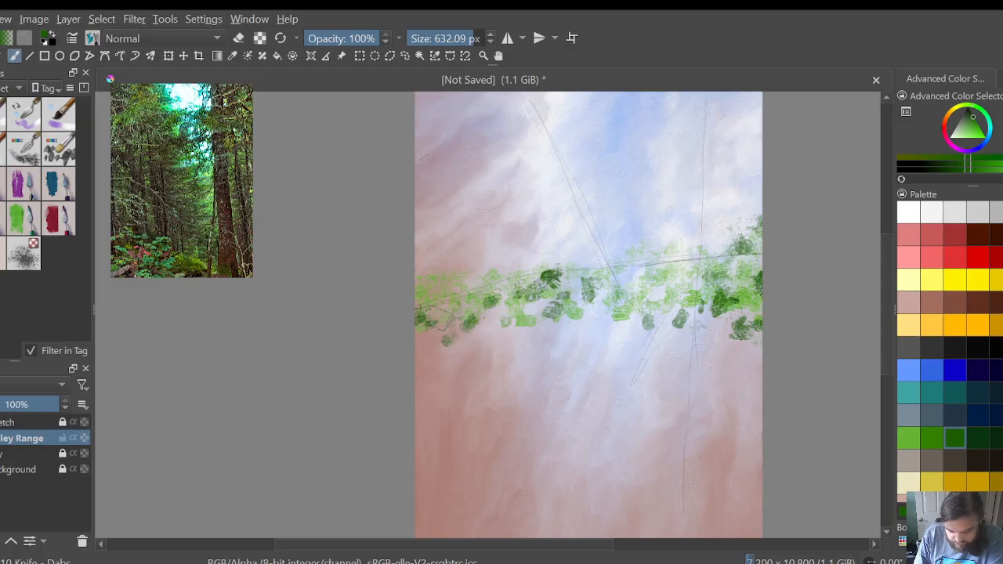
left_click(446, 322)
left_click(450, 299)
left_click(473, 323)
left_click(428, 319)
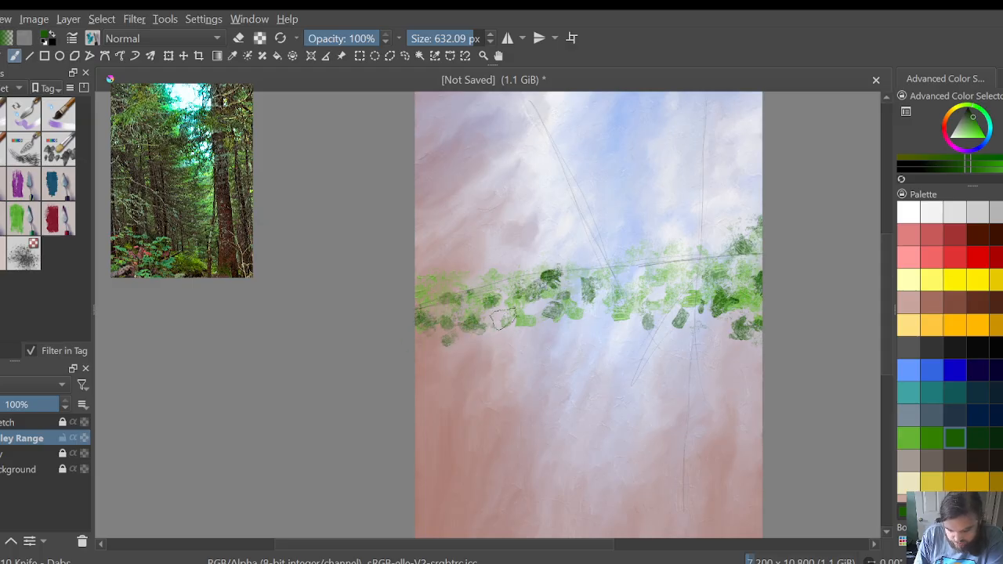
Step: Continue a row of dark green dabs along the band's lower edge from left of centre to the right edge
left_click(511, 323)
left_click(526, 333)
left_click(548, 336)
left_click(563, 314)
left_click(584, 320)
left_click(674, 321)
left_click(700, 327)
left_click(730, 318)
left_click(748, 325)
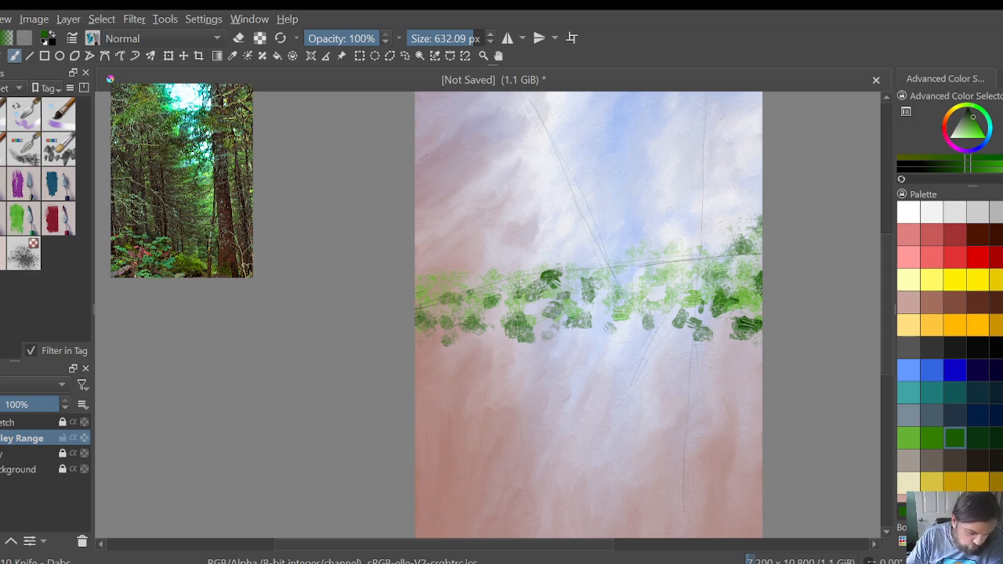
Step: Paint light green texture along the horizon line and the band's right half with the Knife - Wavy Ridges brush at 391.17 px
left_click(22, 184)
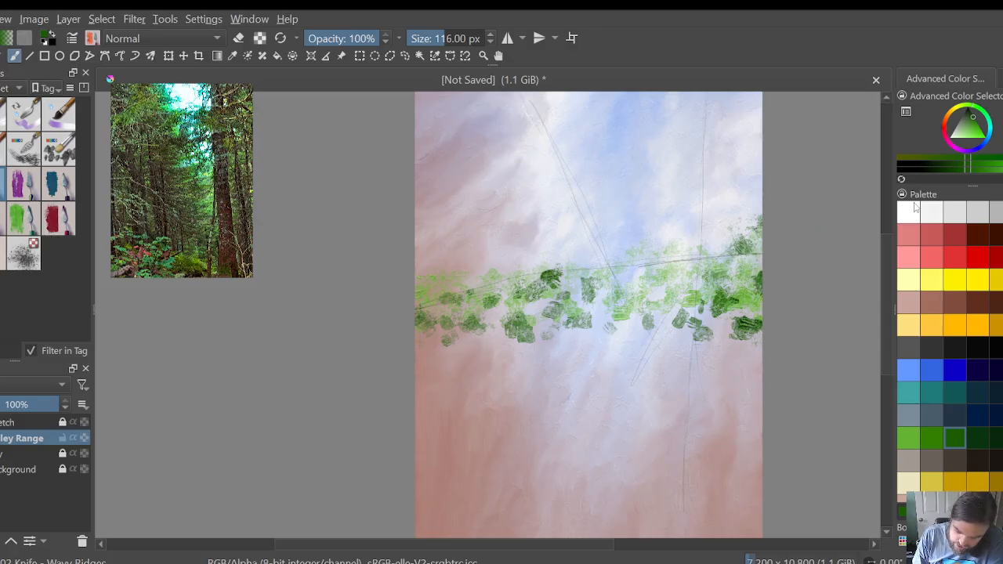
left_click_drag(436, 39, 465, 35)
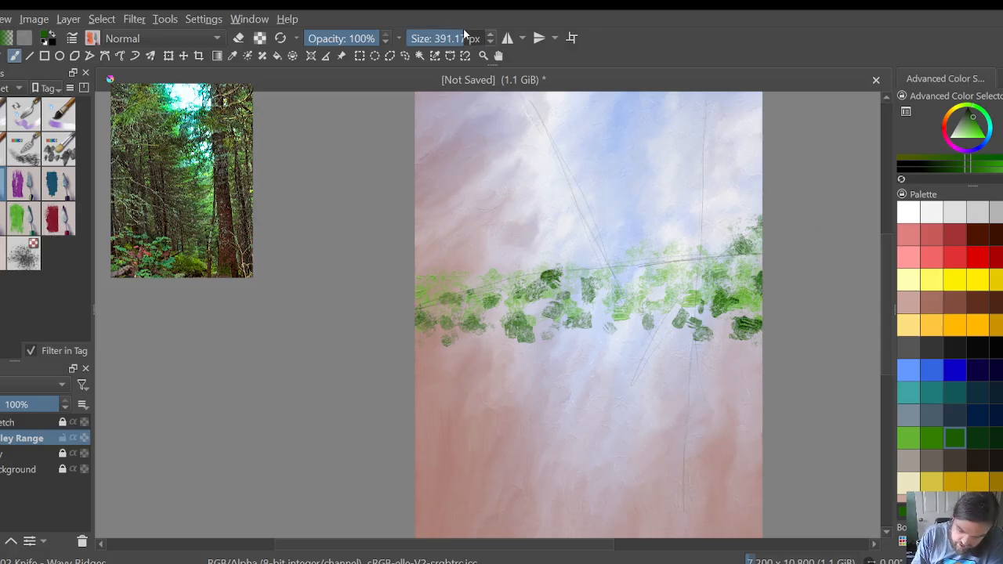
left_click(913, 436)
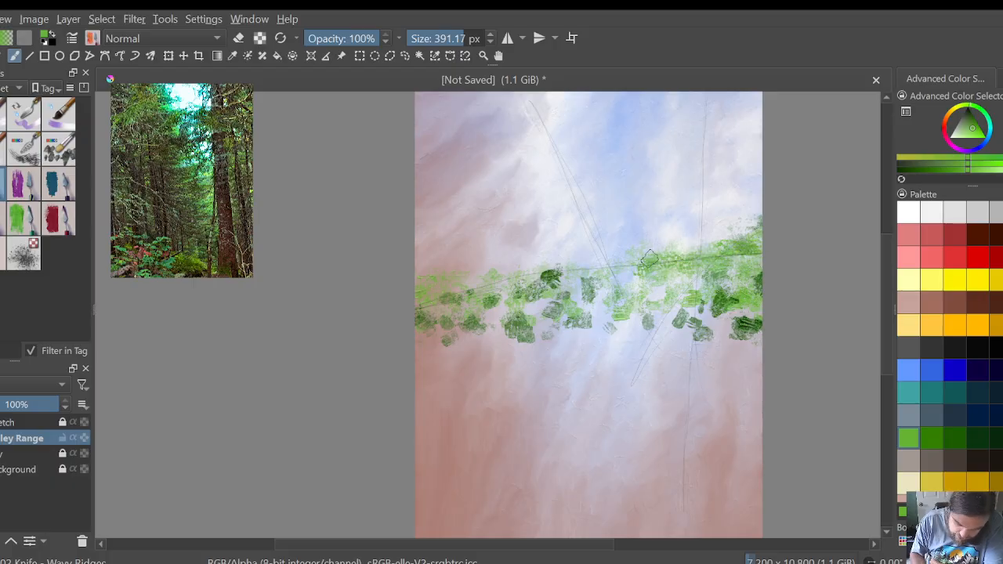
mouse_move(648, 257)
left_mouse_down()
mouse_move(560, 271)
mouse_move(736, 275)
mouse_move(562, 267)
mouse_move(490, 287)
mouse_move(433, 285)
left_mouse_up()
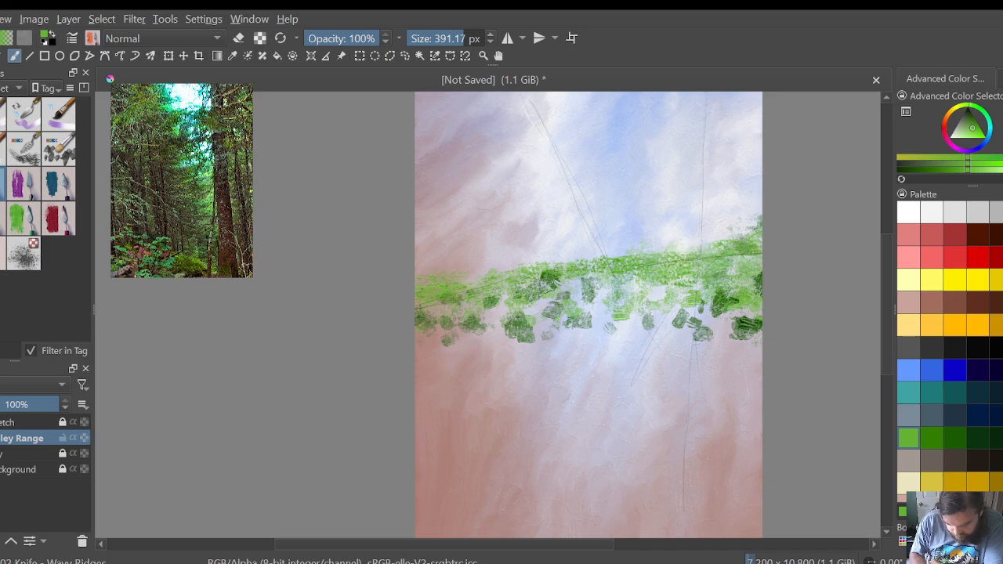
left_click_drag(695, 292, 753, 308)
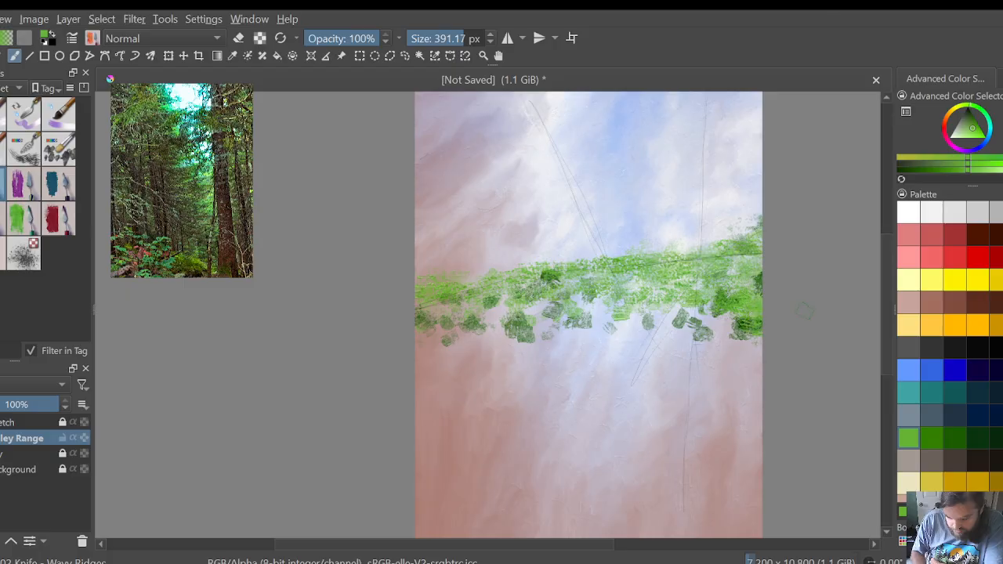
Step: Paint dark green ridged strokes through the band's left end and along its lower edge to the right side
left_click(955, 439)
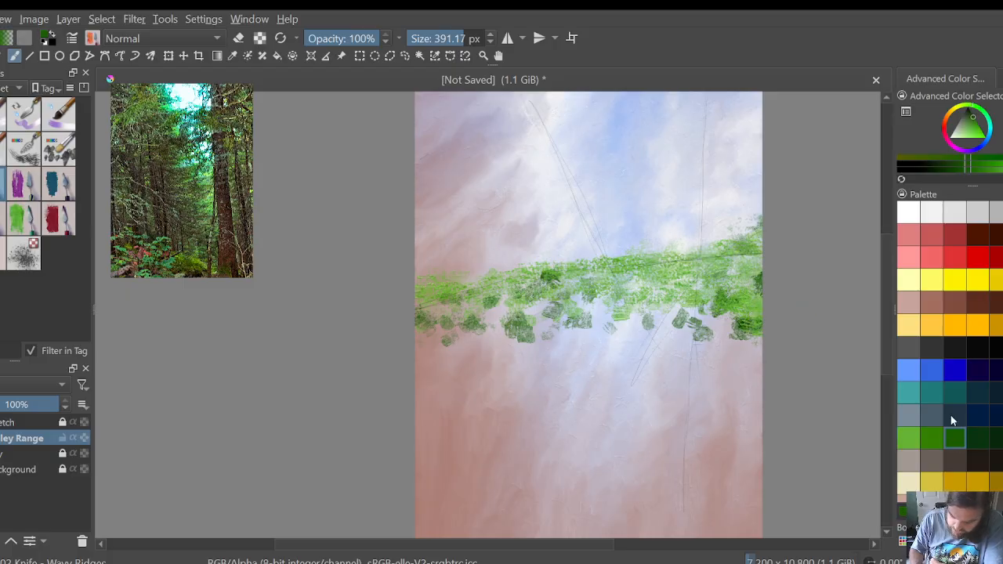
mouse_move(492, 276)
left_mouse_down()
mouse_move(513, 302)
mouse_move(435, 307)
left_mouse_up()
mouse_move(489, 333)
left_mouse_down()
mouse_move(537, 329)
mouse_move(549, 304)
mouse_move(619, 302)
mouse_move(686, 317)
mouse_move(689, 283)
mouse_move(750, 332)
mouse_move(725, 328)
mouse_move(775, 336)
left_mouse_up()
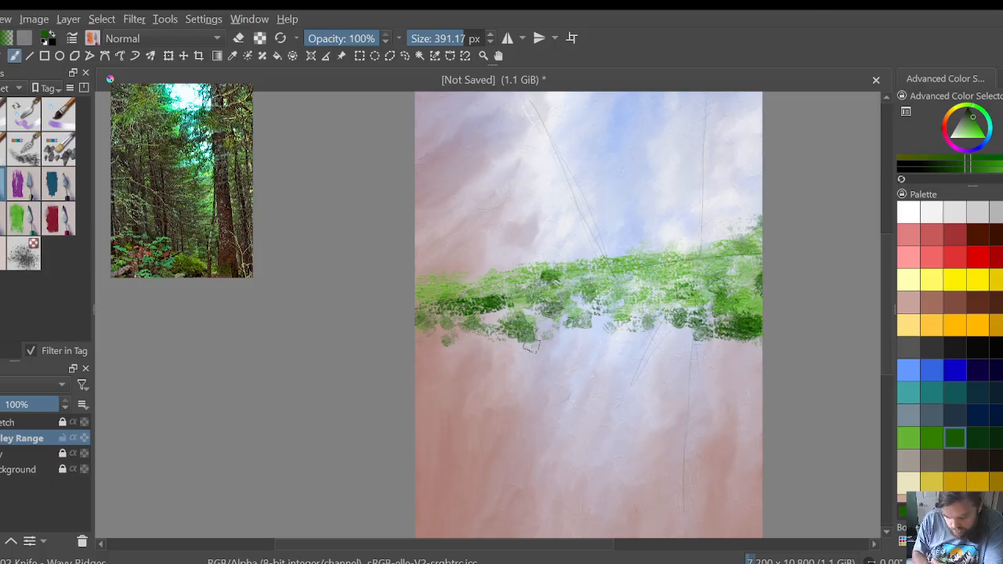
Step: Fill the gaps in the band's middle and lower edge with medium green ridged strokes across the canvas
left_click(931, 437)
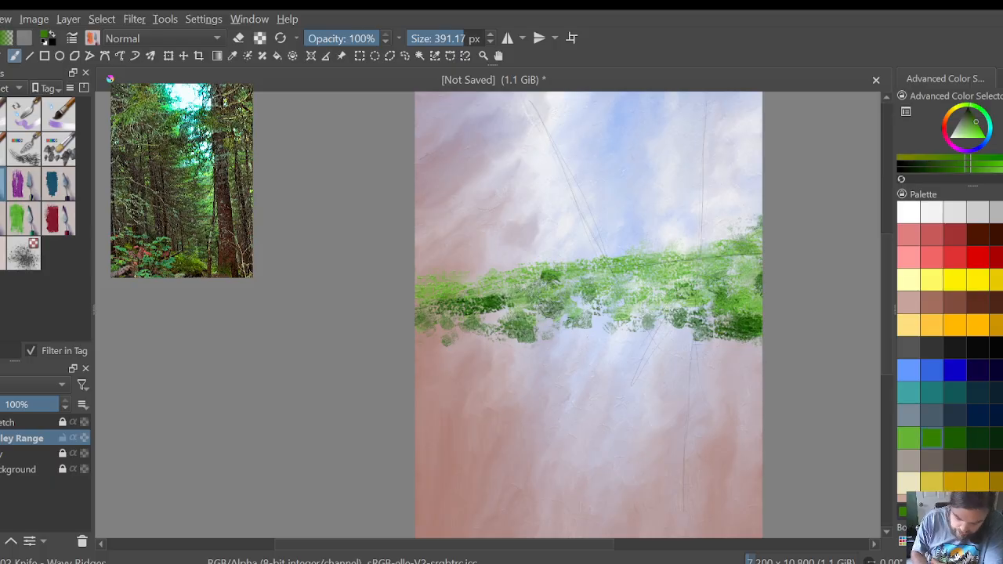
mouse_move(530, 315)
left_mouse_down()
mouse_move(547, 334)
mouse_move(588, 305)
mouse_move(619, 309)
mouse_move(639, 291)
mouse_move(705, 321)
mouse_move(717, 312)
left_mouse_up()
left_click_drag(507, 306, 463, 329)
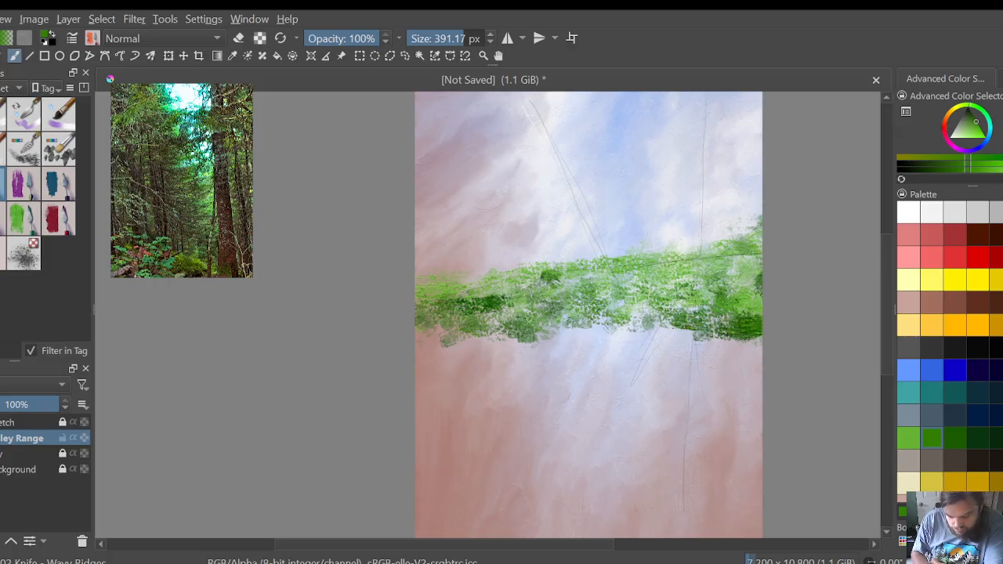
mouse_move(439, 335)
left_mouse_down()
mouse_move(419, 342)
mouse_move(611, 324)
mouse_move(701, 335)
left_mouse_up()
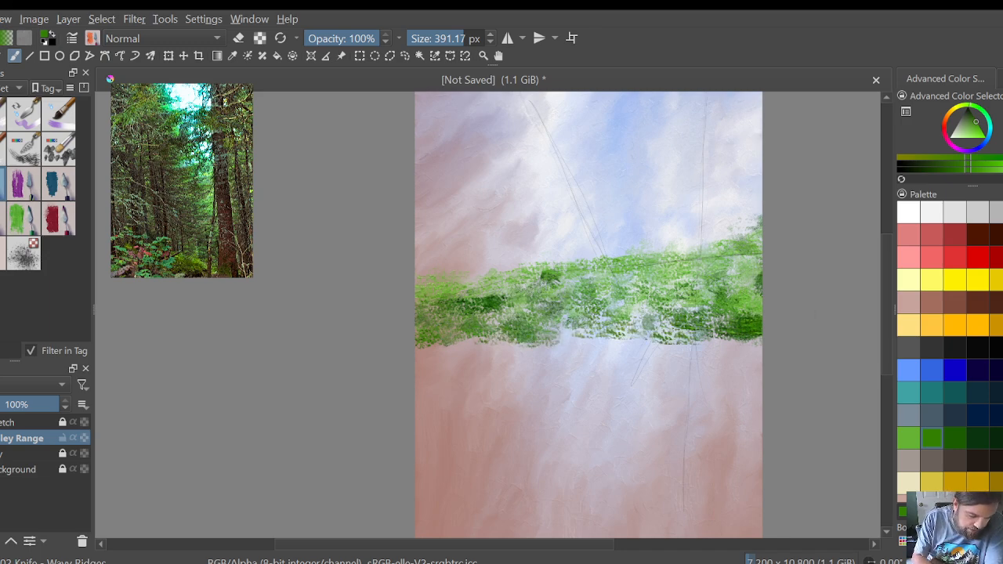
Step: Smooth the band's right end and its upper edge across to the left side with the Knife - Flow Blender brush
left_click(11, 215)
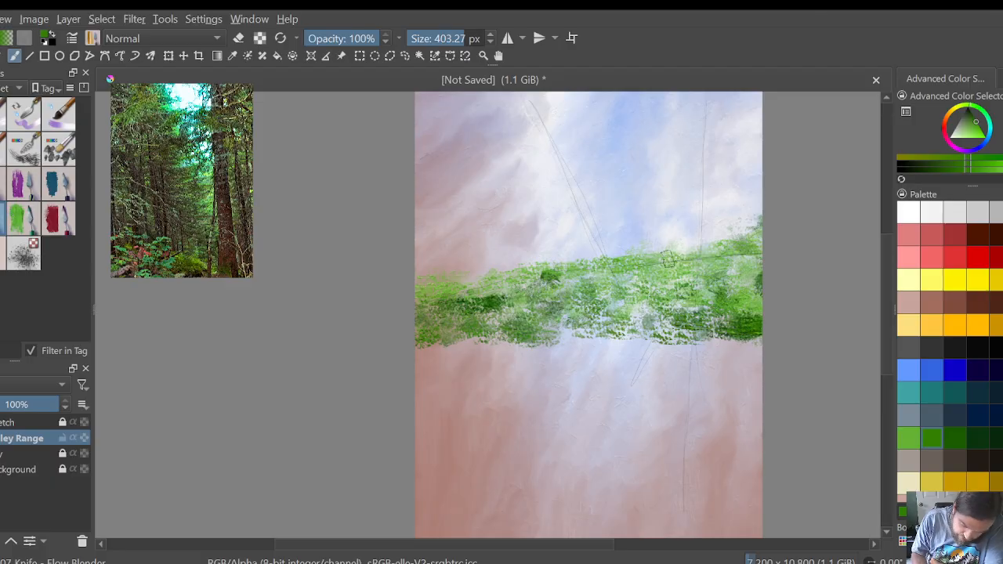
mouse_move(677, 257)
left_mouse_down()
mouse_move(736, 244)
mouse_move(760, 226)
left_mouse_up()
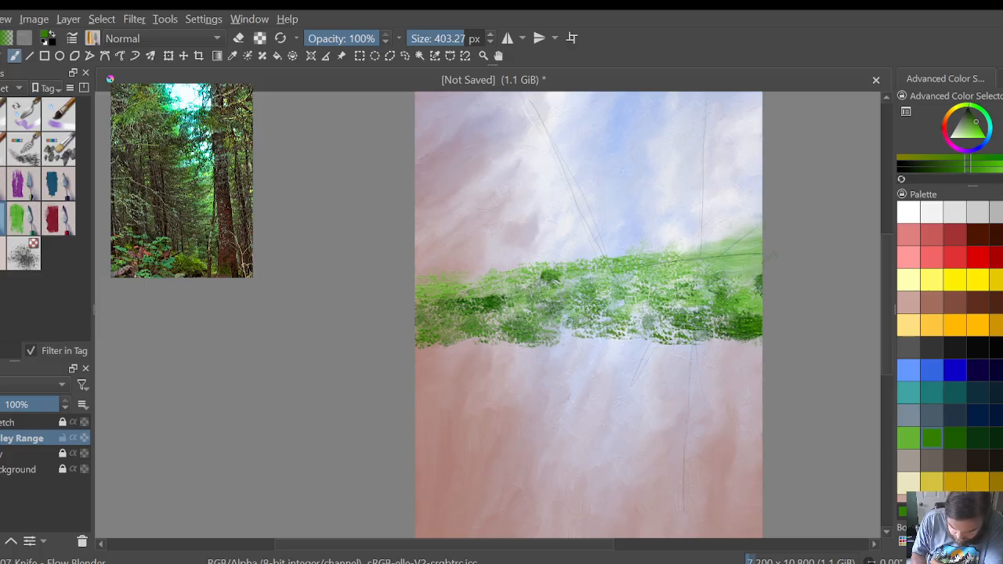
mouse_move(730, 272)
left_mouse_down()
mouse_move(759, 298)
mouse_move(675, 255)
left_mouse_up()
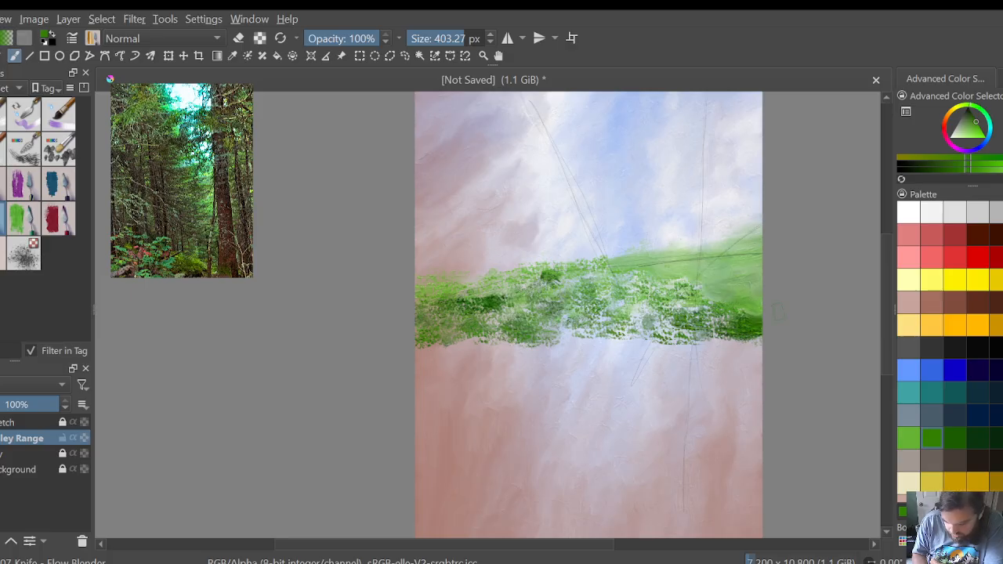
mouse_move(777, 312)
left_mouse_down()
mouse_move(743, 333)
mouse_move(733, 325)
mouse_move(745, 289)
left_mouse_up()
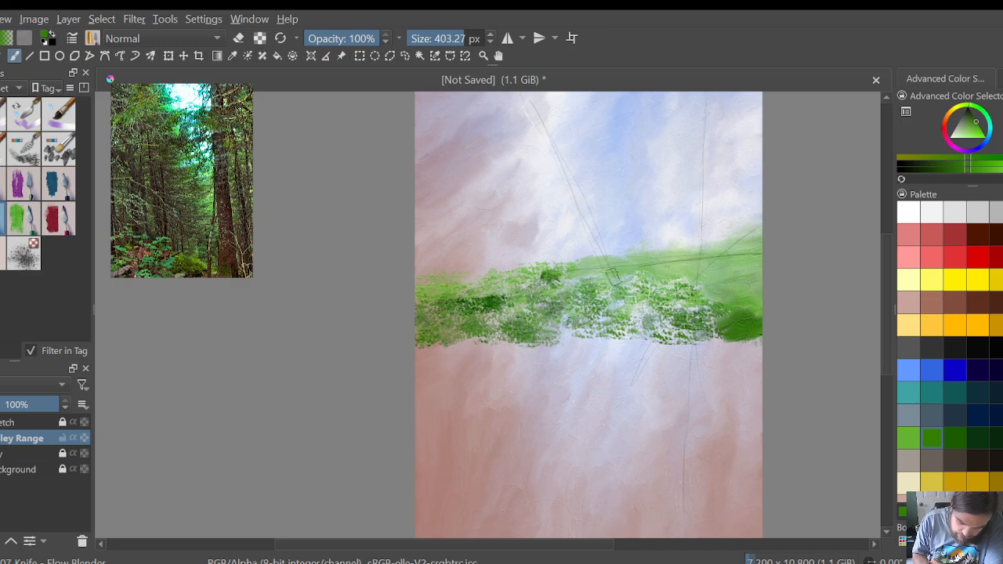
mouse_move(570, 272)
left_mouse_down()
mouse_move(544, 270)
mouse_move(595, 269)
mouse_move(419, 278)
left_mouse_up()
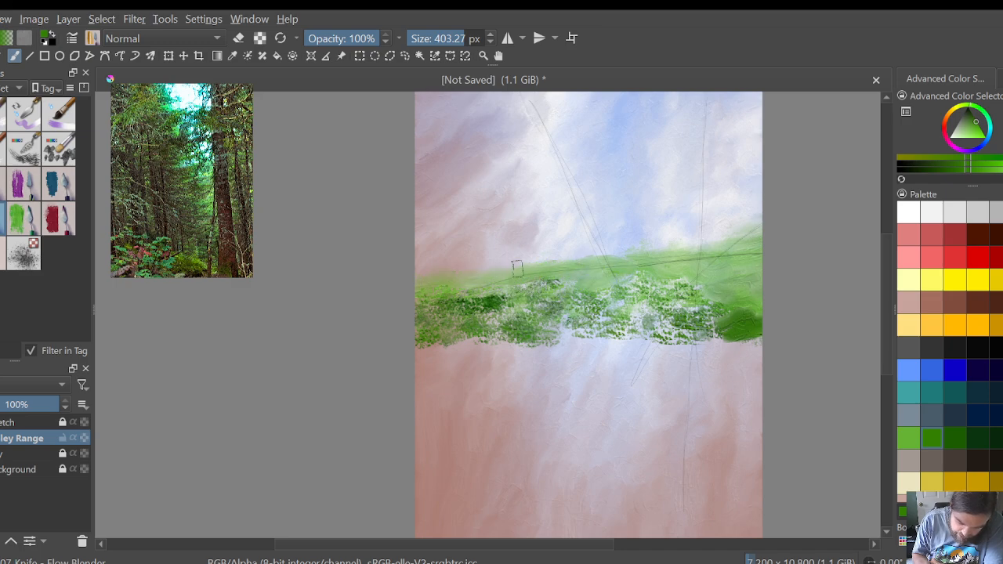
Step: Blend the middle and lower parts of the green band into smooth strokes across the canvas, with the sketch layer hidden
mouse_move(442, 287)
left_mouse_down()
mouse_move(494, 300)
mouse_move(656, 275)
mouse_move(664, 289)
mouse_move(702, 287)
mouse_move(690, 304)
mouse_move(603, 294)
mouse_move(679, 274)
mouse_move(588, 307)
mouse_move(529, 292)
mouse_move(457, 309)
left_mouse_up()
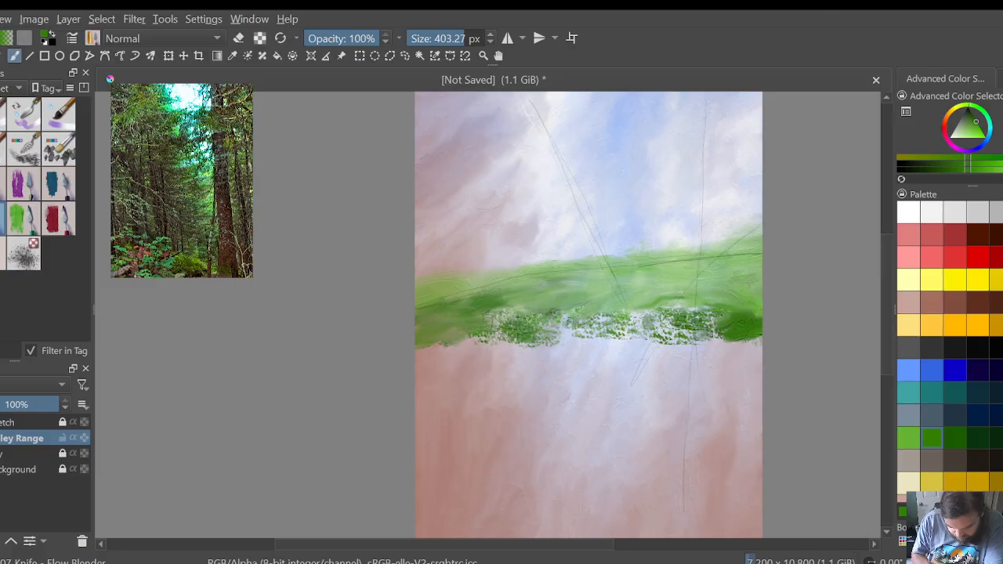
mouse_move(493, 317)
left_mouse_down()
mouse_move(560, 308)
mouse_move(524, 312)
left_mouse_up()
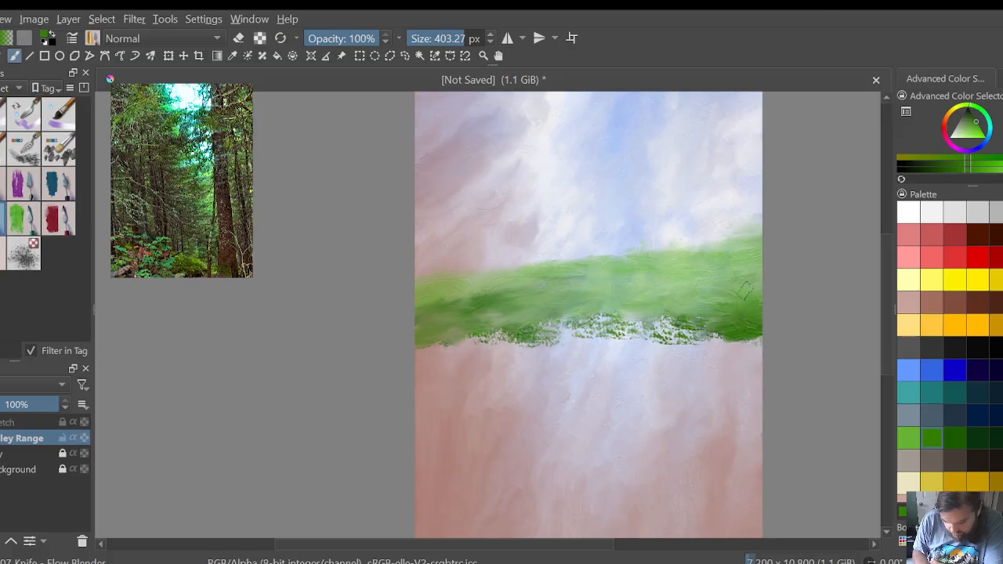
mouse_move(732, 305)
left_mouse_down()
mouse_move(694, 322)
mouse_move(514, 325)
mouse_move(654, 329)
mouse_move(666, 317)
mouse_move(645, 330)
mouse_move(696, 337)
mouse_move(627, 331)
mouse_move(439, 347)
left_mouse_up()
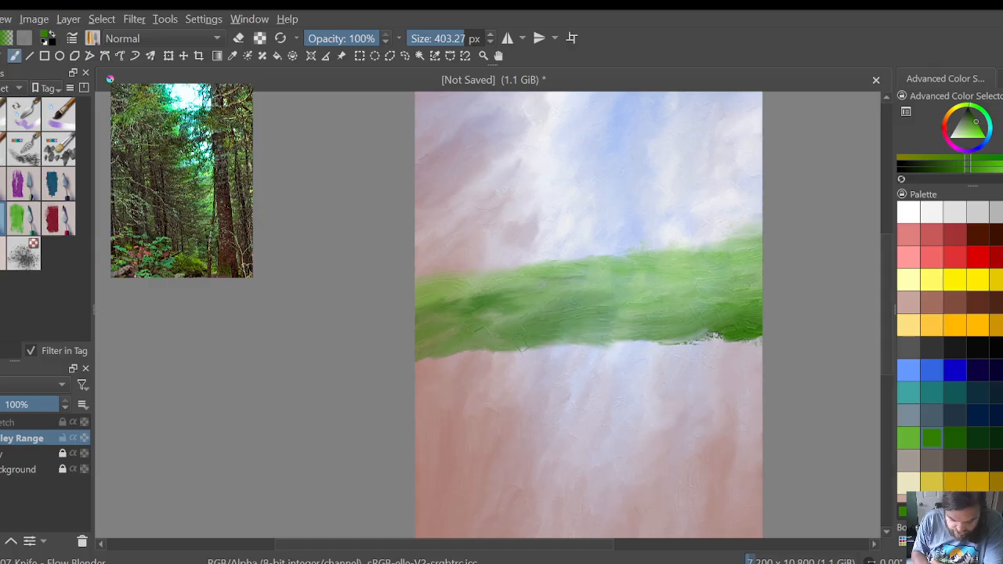
Step: Pull the band's lower edge downward toward the left side and smooth the whole band into a slope rising to the right
left_click_drag(522, 349, 467, 357)
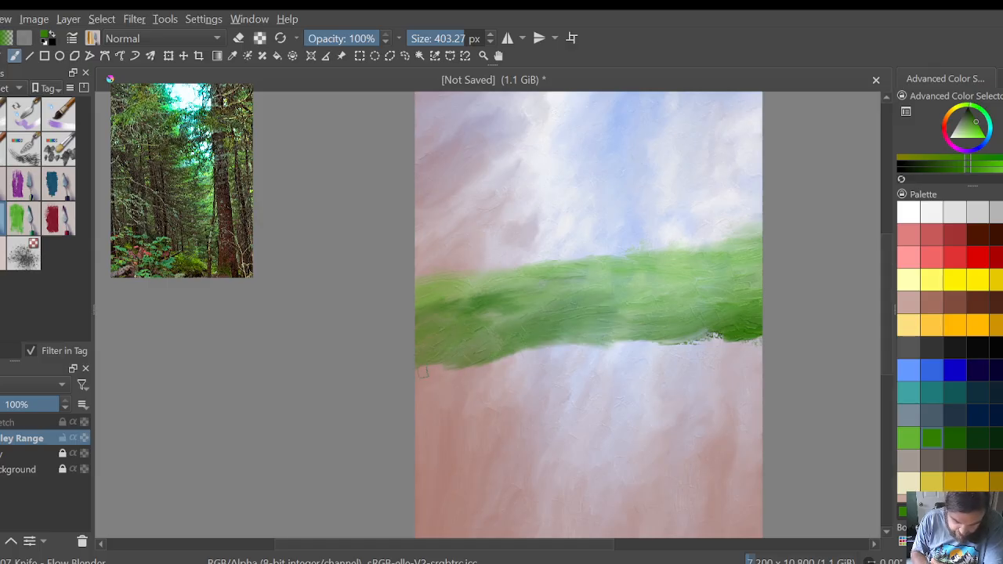
left_click_drag(423, 372, 406, 368)
mouse_move(527, 358)
left_mouse_down()
mouse_move(563, 339)
mouse_move(576, 349)
mouse_move(653, 333)
mouse_move(626, 333)
mouse_move(713, 332)
mouse_move(601, 338)
mouse_move(453, 376)
left_mouse_up()
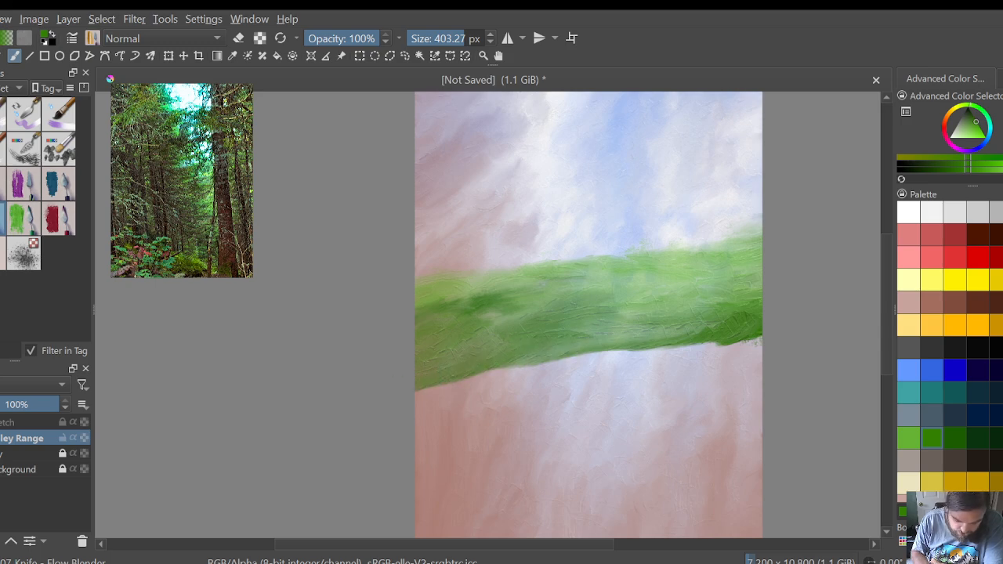
mouse_move(517, 368)
left_mouse_down()
mouse_move(685, 351)
mouse_move(671, 332)
mouse_move(748, 310)
mouse_move(743, 290)
left_mouse_up()
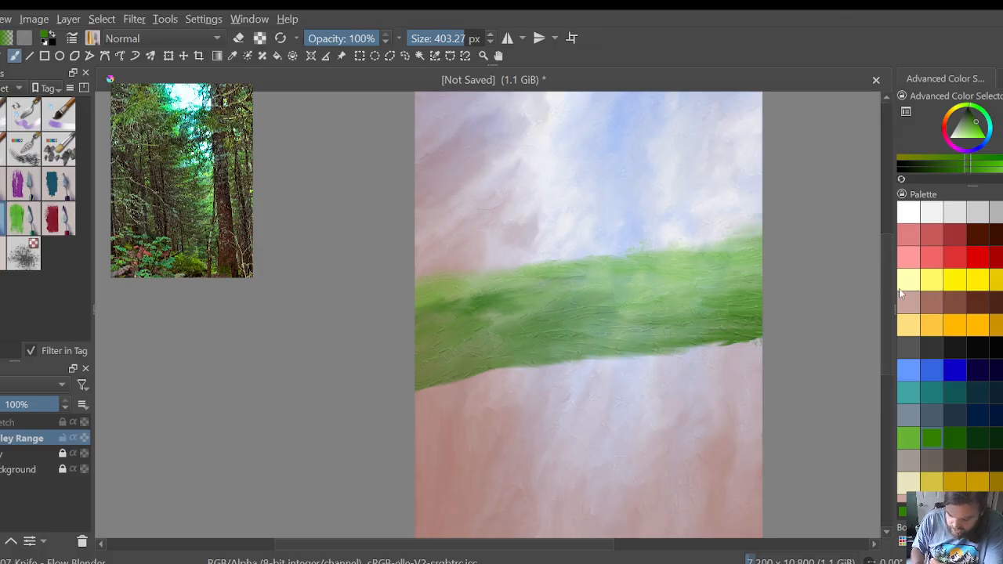
Step: Add light green and then white dabs over the upper right half of the band with the Knife - Dabs brush
left_click(909, 438)
left_click(2, 253)
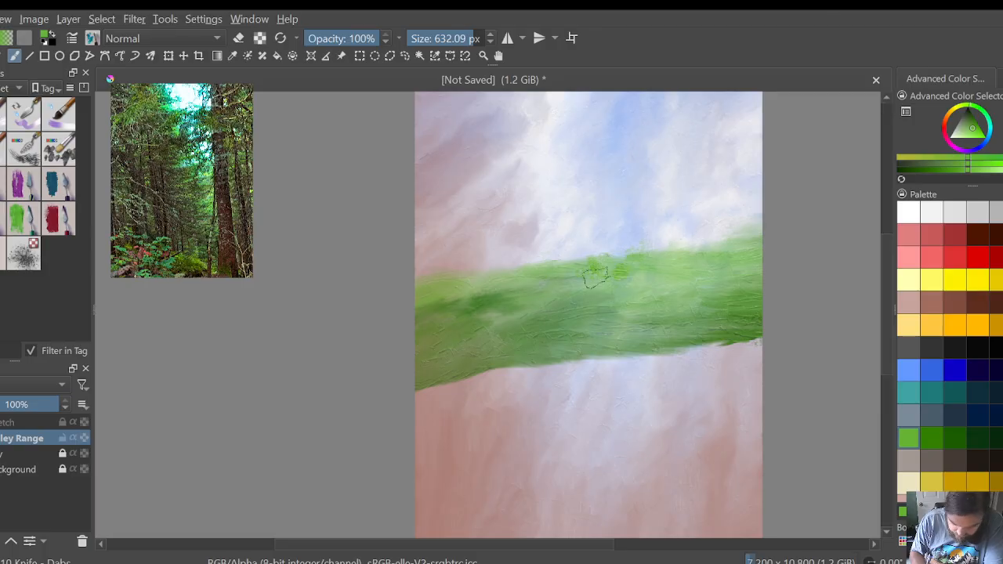
mouse_move(593, 271)
left_mouse_down()
mouse_move(600, 280)
mouse_move(645, 269)
mouse_move(654, 282)
mouse_move(627, 294)
mouse_move(677, 252)
mouse_move(697, 257)
mouse_move(658, 252)
mouse_move(558, 278)
mouse_move(693, 292)
mouse_move(635, 304)
mouse_move(611, 333)
mouse_move(675, 314)
mouse_move(702, 272)
mouse_move(737, 250)
mouse_move(732, 278)
mouse_move(659, 268)
left_mouse_up()
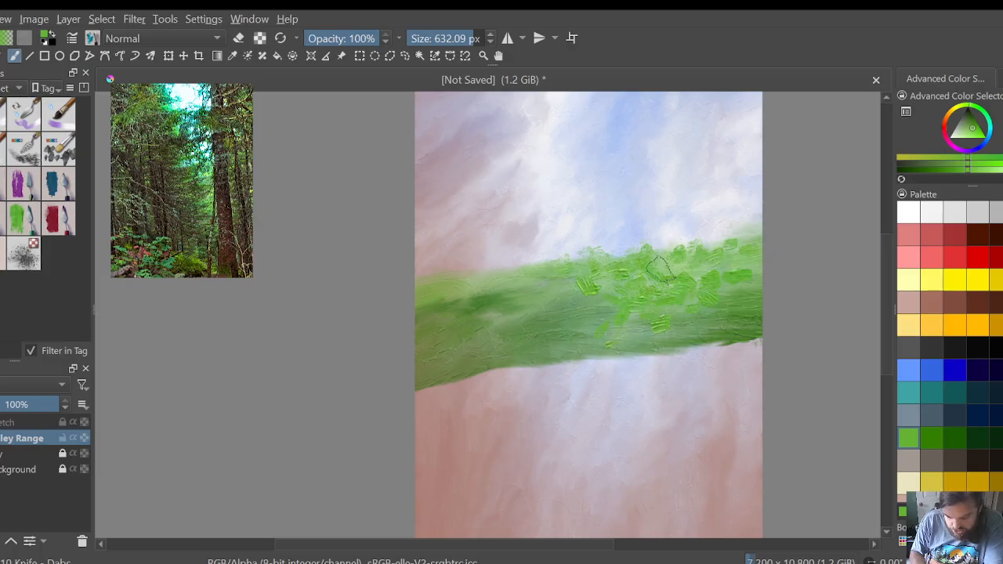
left_click(909, 209)
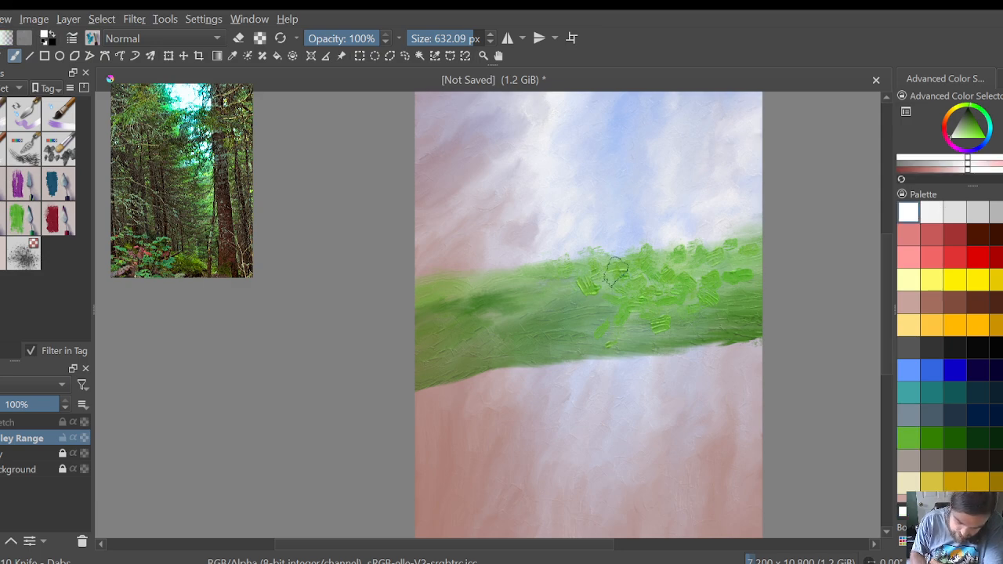
mouse_move(641, 271)
left_mouse_down()
mouse_move(628, 321)
mouse_move(604, 293)
mouse_move(667, 252)
mouse_move(680, 262)
mouse_move(701, 257)
mouse_move(702, 247)
mouse_move(737, 260)
mouse_move(754, 235)
left_mouse_up()
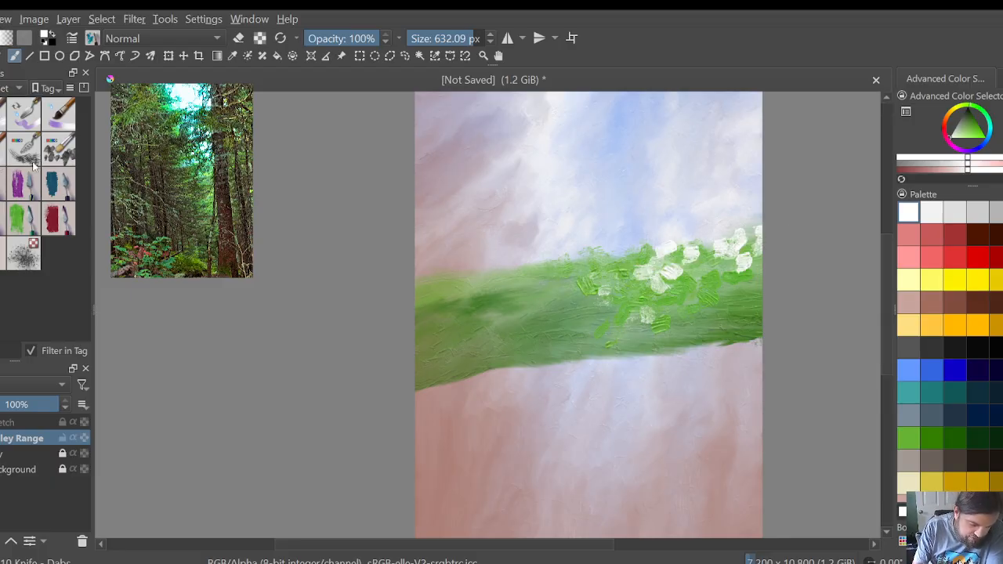
Step: Blend the white and light green dabs into the band's upper right half with the Knife - Flow Blender brush
left_click(22, 210)
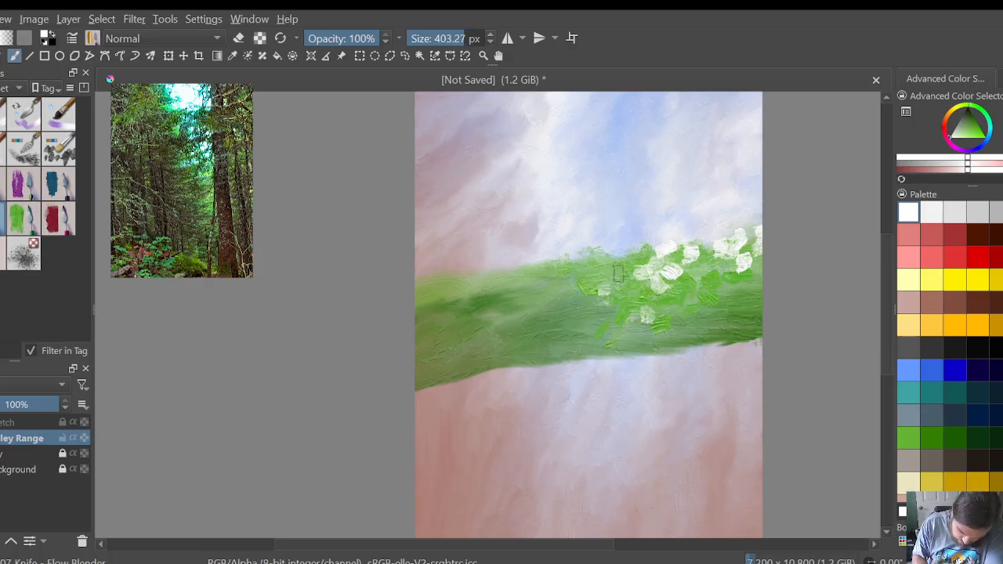
mouse_move(548, 269)
left_mouse_down()
mouse_move(692, 248)
mouse_move(628, 254)
mouse_move(662, 245)
mouse_move(648, 264)
mouse_move(634, 260)
mouse_move(721, 249)
mouse_move(697, 247)
mouse_move(766, 227)
mouse_move(711, 249)
mouse_move(745, 242)
mouse_move(756, 250)
mouse_move(692, 269)
mouse_move(770, 228)
mouse_move(700, 252)
mouse_move(750, 232)
left_mouse_up()
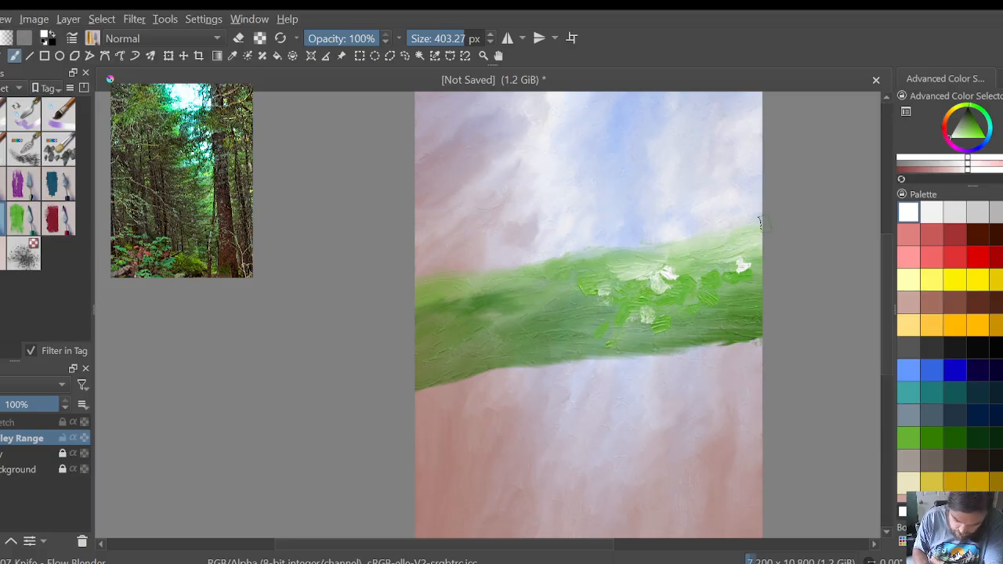
mouse_move(683, 251)
left_mouse_down()
mouse_move(646, 268)
mouse_move(667, 272)
mouse_move(609, 275)
left_mouse_up()
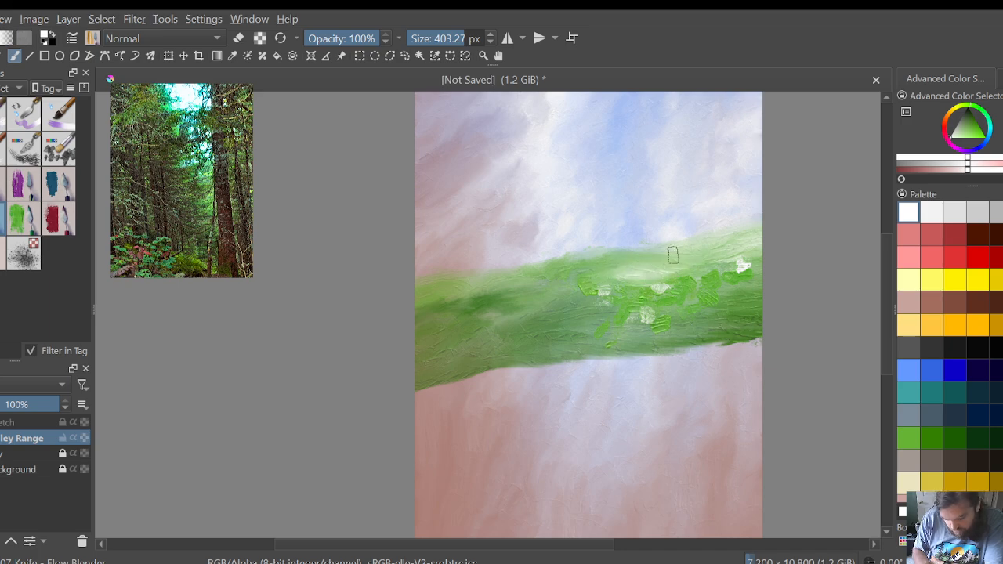
mouse_move(684, 271)
left_mouse_down()
mouse_move(592, 282)
mouse_move(627, 282)
mouse_move(640, 269)
mouse_move(623, 268)
mouse_move(677, 271)
mouse_move(641, 276)
mouse_move(672, 282)
mouse_move(660, 277)
mouse_move(723, 274)
mouse_move(633, 270)
left_mouse_up()
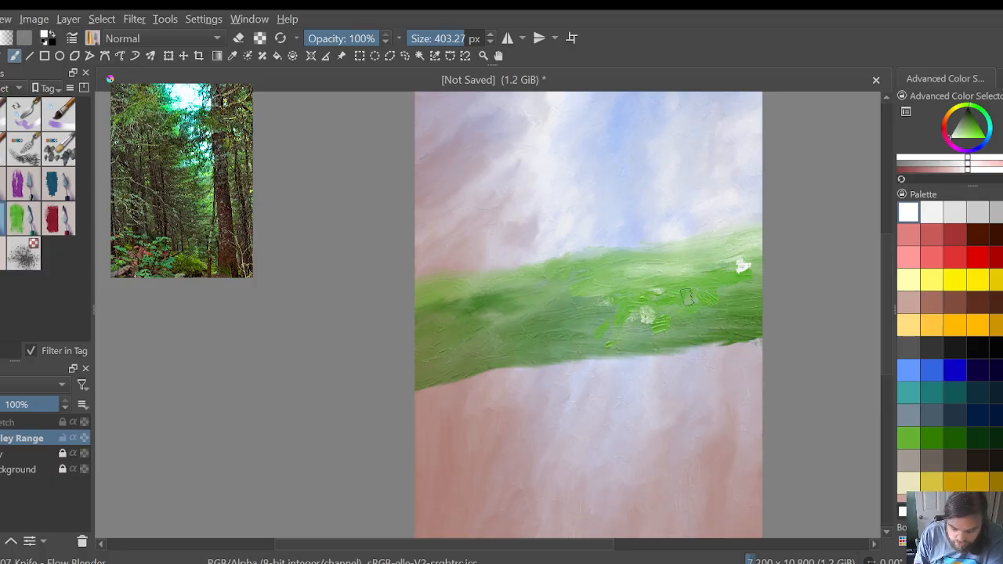
mouse_move(685, 284)
left_mouse_down()
mouse_move(658, 268)
mouse_move(622, 266)
mouse_move(679, 269)
mouse_move(615, 267)
mouse_move(768, 270)
left_mouse_up()
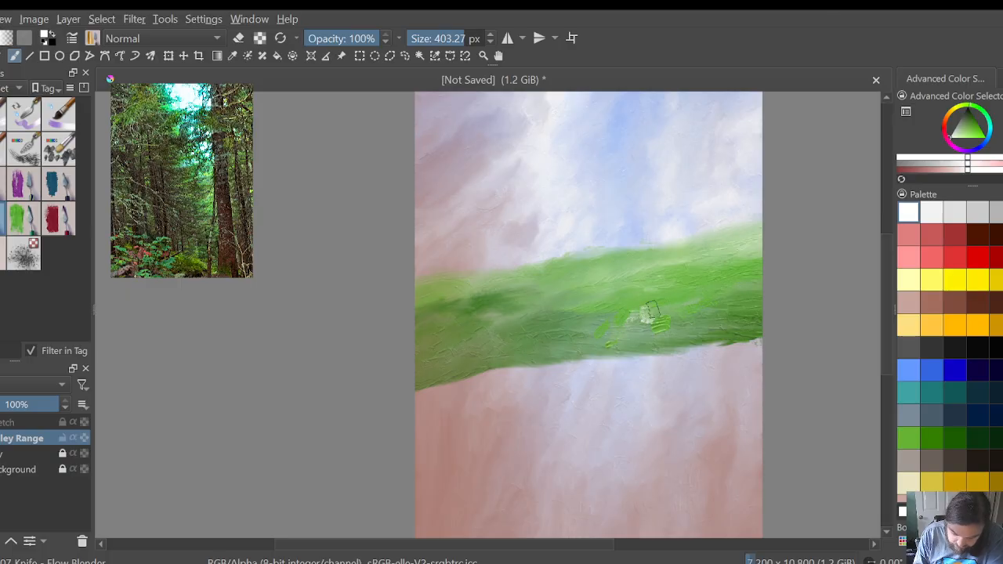
left_click_drag(657, 308, 626, 313)
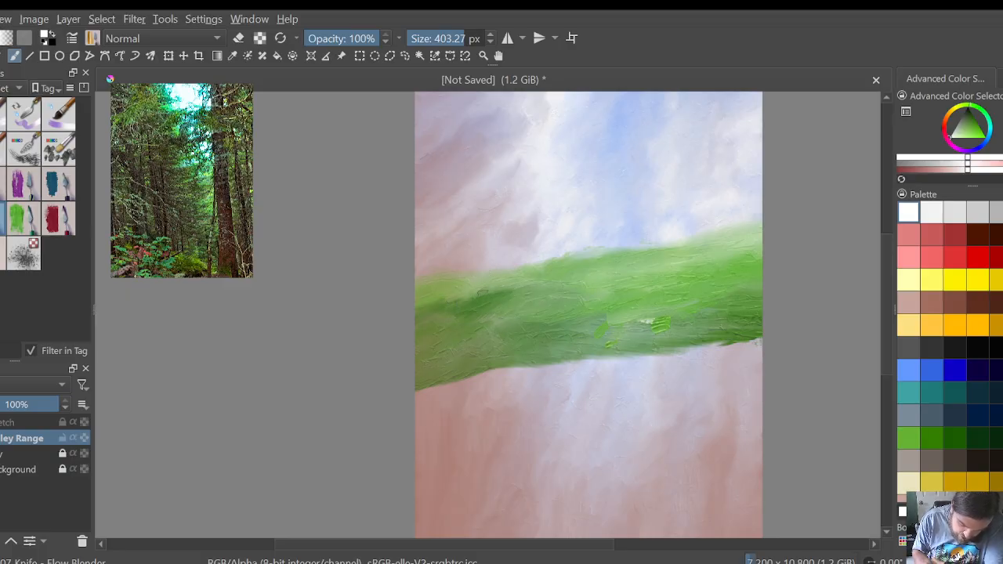
Step: Blend the band's left end, upper edge and remaining dabs into textured green, and extend its lower edge slightly down at the right end
mouse_move(438, 292)
left_mouse_down()
mouse_move(458, 295)
mouse_move(452, 288)
left_mouse_up()
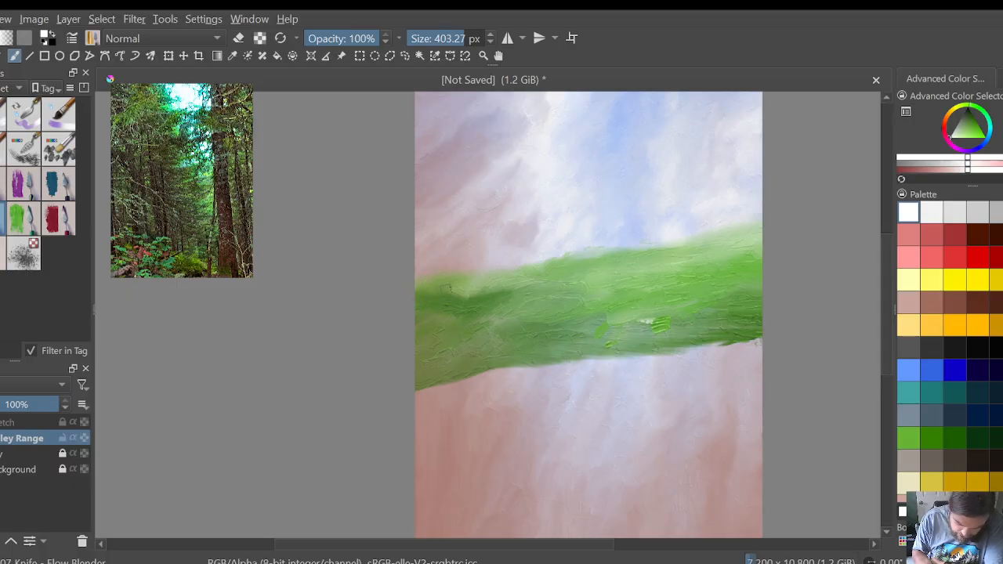
left_click_drag(493, 289, 482, 285)
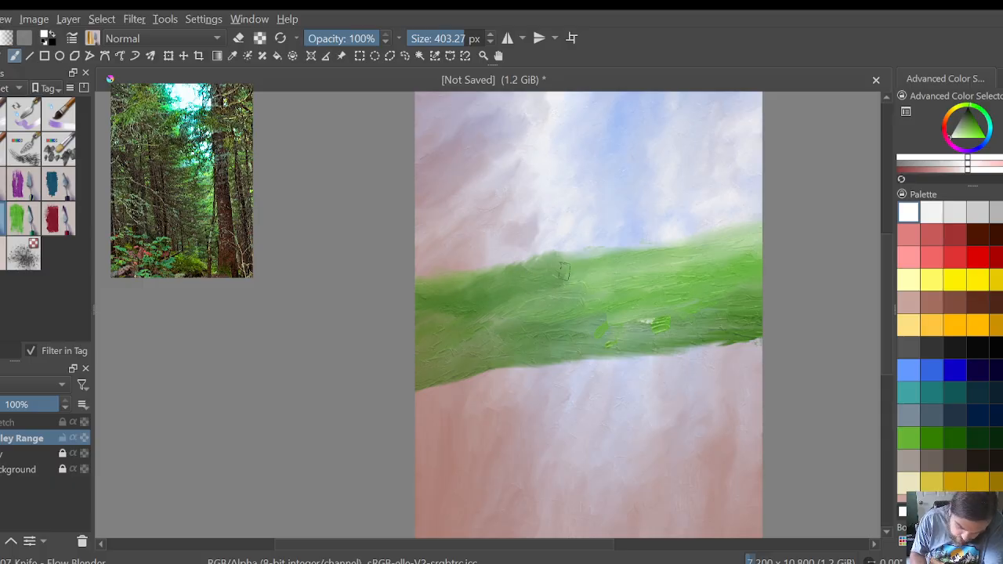
left_click_drag(575, 256, 588, 264)
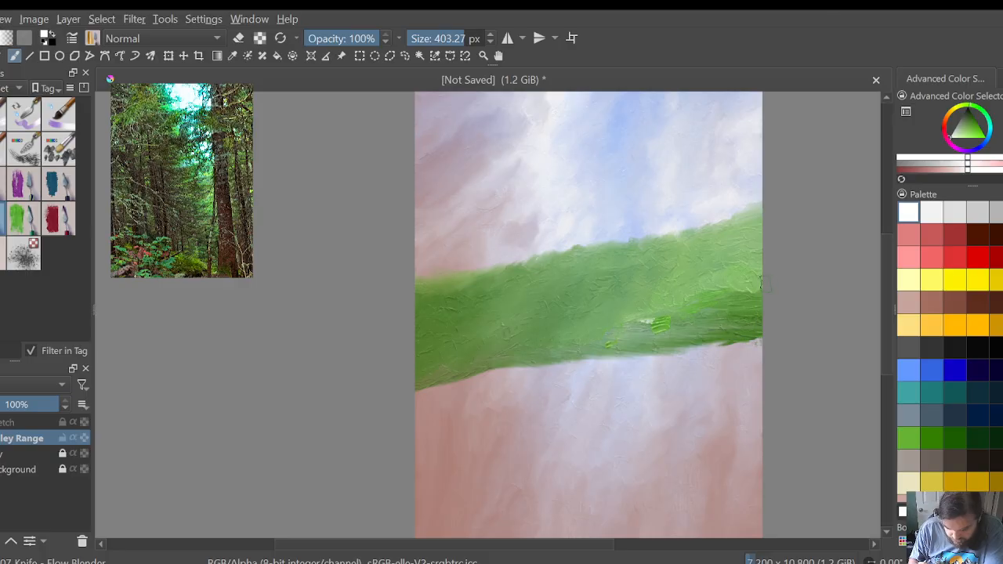
left_click_drag(758, 289, 657, 325)
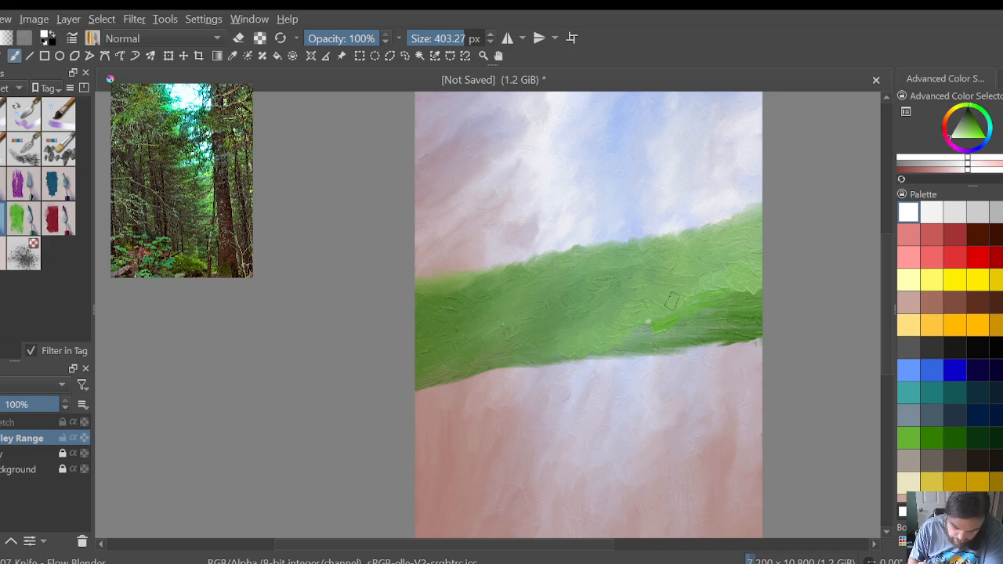
mouse_move(672, 301)
left_mouse_down()
mouse_move(670, 315)
mouse_move(638, 334)
mouse_move(578, 359)
mouse_move(560, 351)
mouse_move(540, 369)
left_mouse_up()
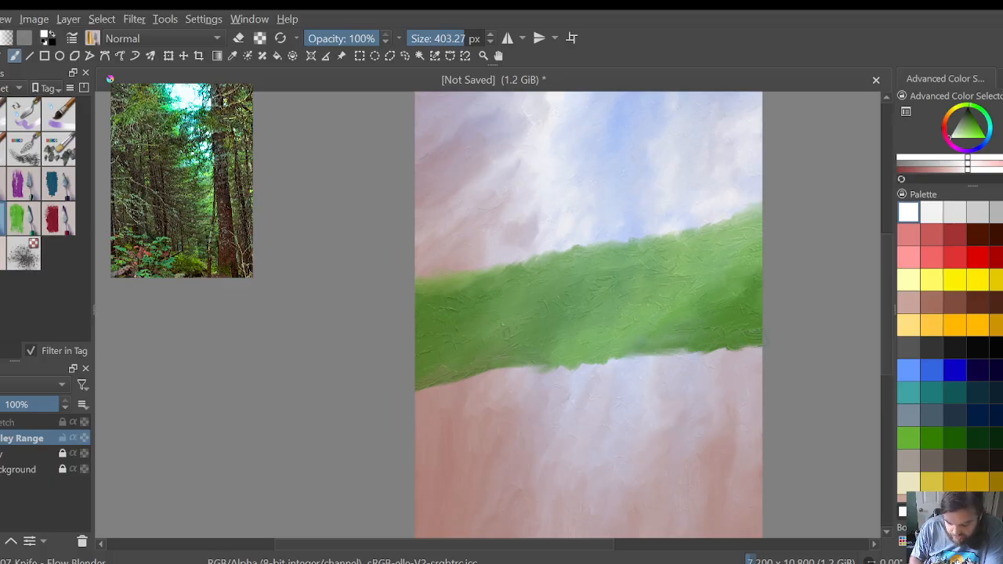
left_click_drag(743, 347, 759, 357)
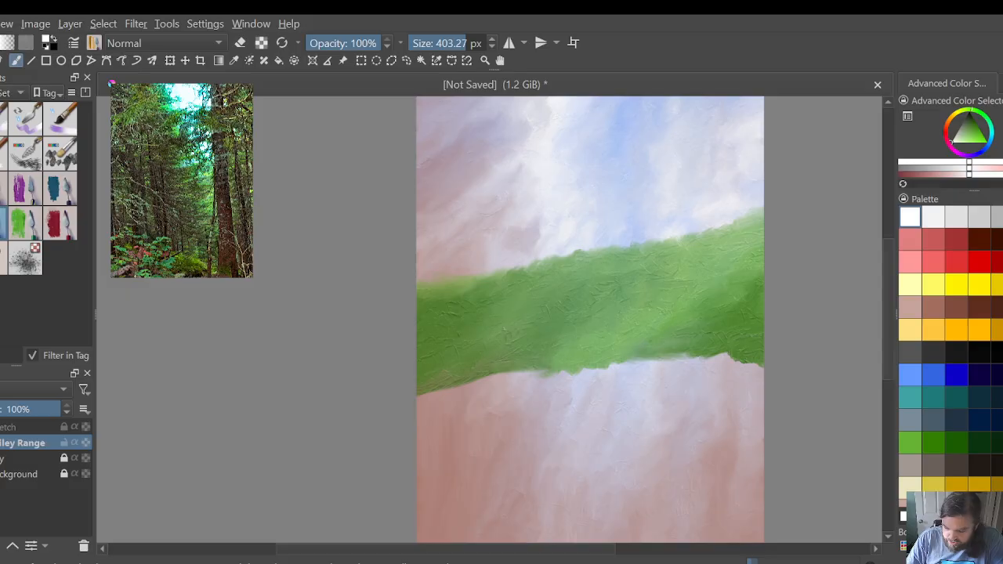
Step: Pull the band's lower edge down in vertical streaks from the canvas's left edge to just past its middle
left_click_drag(884, 330, 883, 376)
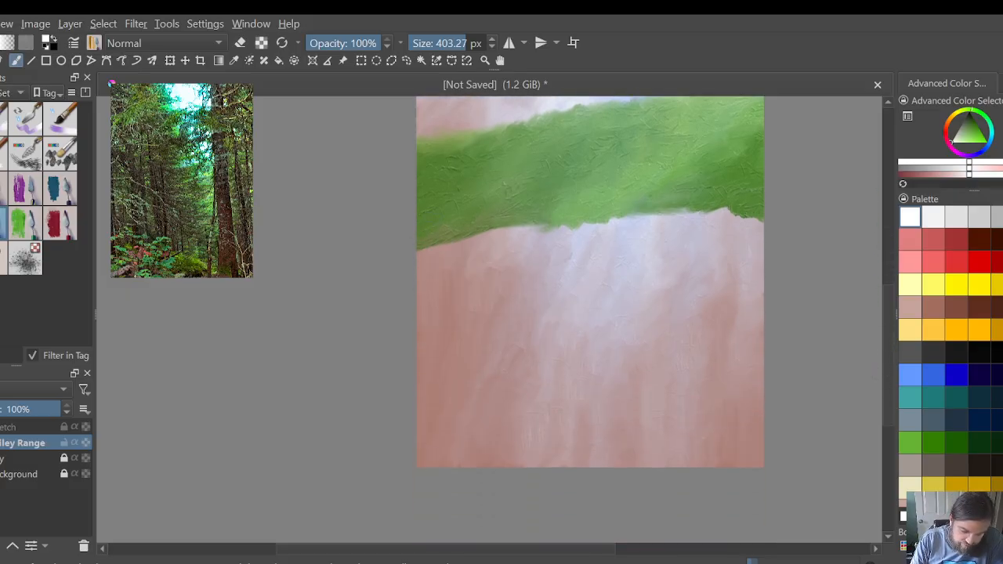
left_click_drag(423, 239, 423, 316)
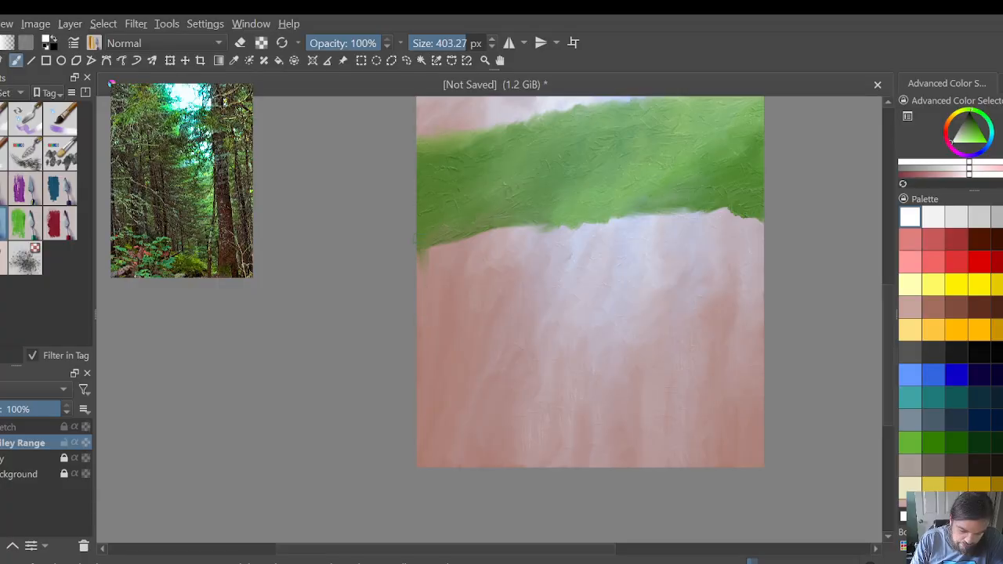
mouse_move(436, 244)
left_mouse_down()
mouse_move(434, 276)
mouse_move(444, 255)
mouse_move(458, 254)
mouse_move(454, 290)
left_mouse_up()
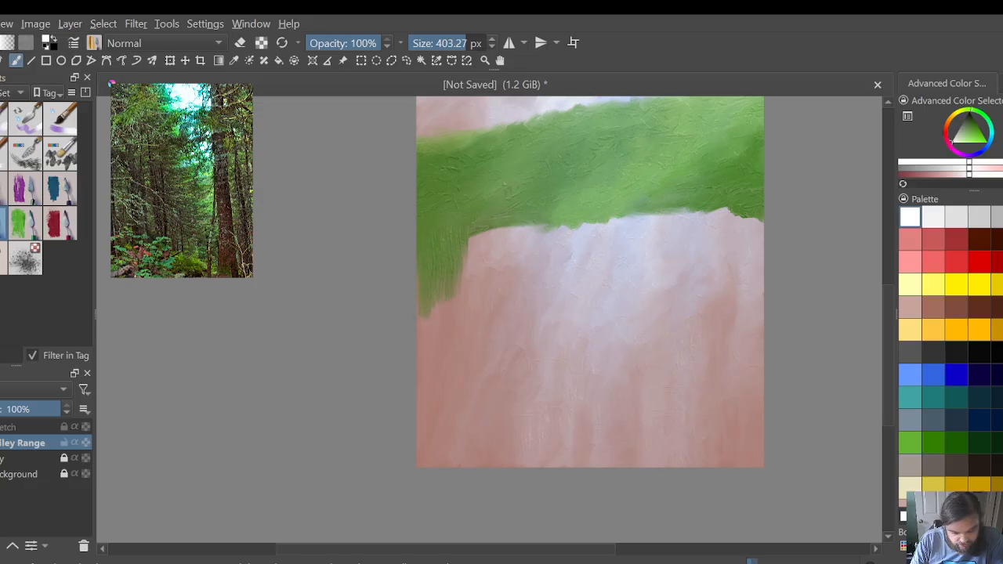
mouse_move(468, 233)
left_mouse_down()
mouse_move(471, 294)
mouse_move(490, 231)
mouse_move(493, 264)
left_mouse_up()
mouse_move(499, 228)
left_mouse_down()
mouse_move(502, 273)
mouse_move(529, 241)
mouse_move(540, 268)
left_mouse_up()
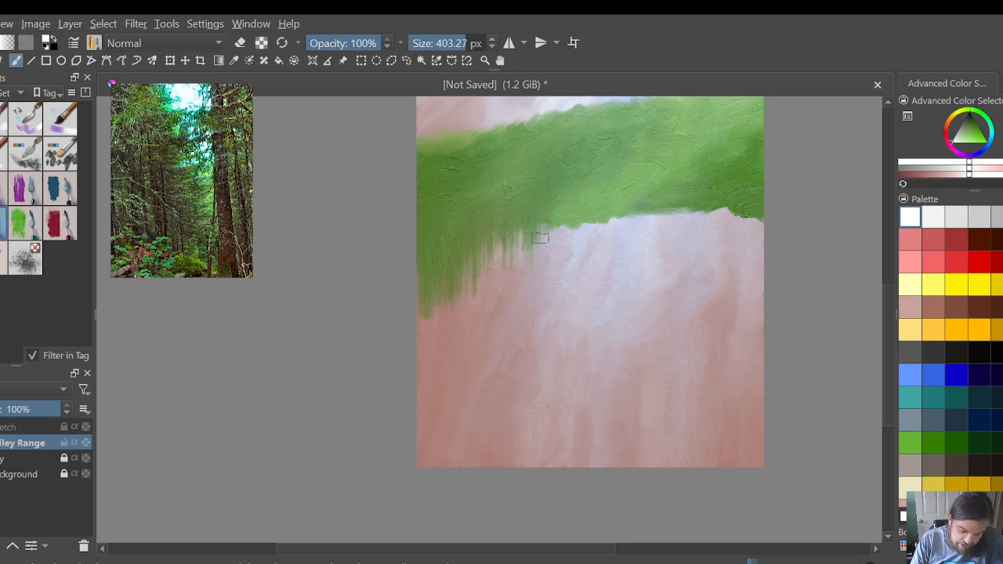
mouse_move(547, 227)
left_mouse_down()
mouse_move(552, 257)
mouse_move(569, 254)
left_mouse_up()
mouse_move(575, 205)
left_mouse_down()
mouse_move(578, 266)
mouse_move(591, 237)
mouse_move(611, 267)
left_mouse_up()
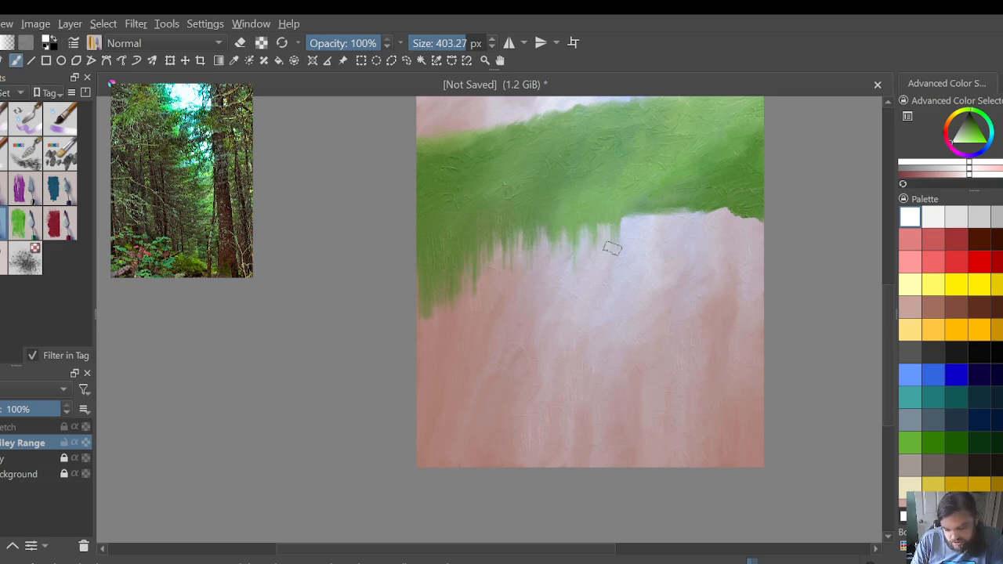
Step: Pull the green down in longer vertical streaks across the middle and right parts of the band's lower edge
left_click_drag(604, 224, 605, 265)
left_click_drag(600, 205, 603, 268)
mouse_move(599, 229)
left_mouse_down()
mouse_move(596, 259)
mouse_move(580, 274)
left_mouse_up()
mouse_move(572, 220)
left_mouse_down()
mouse_move(570, 271)
mouse_move(557, 256)
mouse_move(564, 274)
mouse_move(543, 260)
mouse_move(547, 274)
left_mouse_up()
mouse_move(539, 238)
left_mouse_down()
mouse_move(532, 267)
mouse_move(519, 262)
mouse_move(516, 243)
mouse_move(506, 282)
left_mouse_up()
mouse_move(498, 241)
left_mouse_down()
mouse_move(497, 279)
mouse_move(480, 287)
left_mouse_up()
mouse_move(751, 221)
left_mouse_down()
mouse_move(757, 246)
mouse_move(741, 251)
mouse_move(751, 259)
mouse_move(734, 232)
mouse_move(732, 244)
left_mouse_up()
mouse_move(726, 210)
left_mouse_down()
mouse_move(724, 251)
mouse_move(708, 240)
left_mouse_up()
left_click_drag(706, 218, 704, 246)
mouse_move(696, 237)
left_mouse_down()
mouse_move(679, 192)
mouse_move(665, 241)
mouse_move(657, 195)
mouse_move(646, 248)
mouse_move(634, 201)
mouse_move(620, 250)
mouse_move(633, 278)
mouse_move(640, 270)
mouse_move(647, 287)
mouse_move(674, 227)
mouse_move(694, 239)
mouse_move(739, 238)
mouse_move(753, 268)
mouse_move(763, 249)
mouse_move(742, 253)
mouse_move(735, 238)
mouse_move(720, 261)
mouse_move(714, 238)
mouse_move(719, 261)
mouse_move(710, 241)
mouse_move(696, 298)
mouse_move(686, 256)
mouse_move(702, 286)
mouse_move(689, 297)
mouse_move(685, 227)
mouse_move(688, 294)
mouse_move(659, 301)
mouse_move(653, 290)
mouse_move(644, 301)
mouse_move(634, 273)
mouse_move(623, 282)
mouse_move(618, 250)
mouse_move(600, 231)
mouse_move(608, 296)
left_mouse_up()
mouse_move(611, 234)
left_mouse_down()
mouse_move(621, 297)
mouse_move(603, 306)
left_mouse_up()
mouse_move(585, 246)
left_mouse_down()
mouse_move(588, 289)
mouse_move(574, 291)
left_mouse_up()
mouse_move(557, 232)
left_mouse_down()
mouse_move(563, 287)
mouse_move(552, 301)
left_mouse_up()
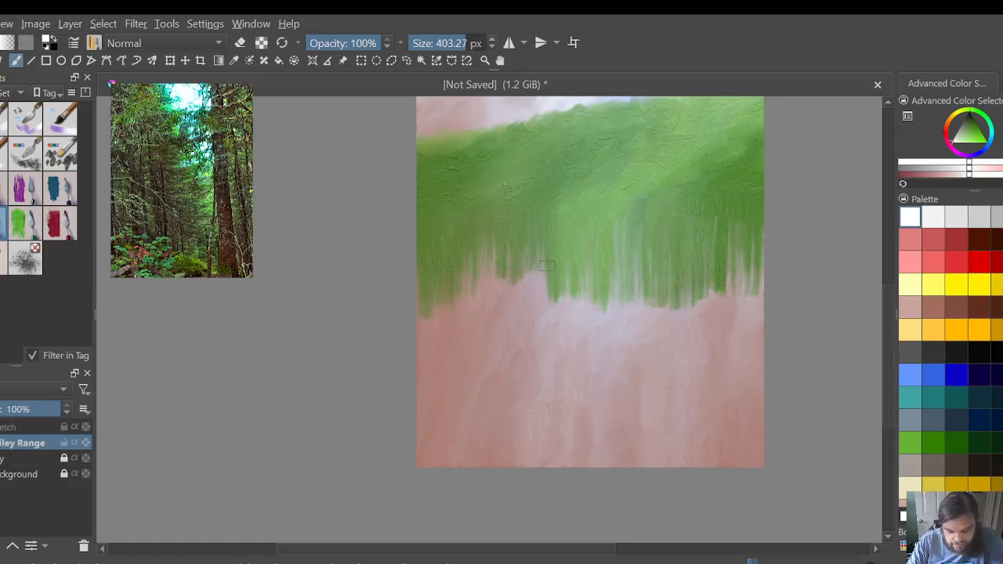
Step: Lengthen the green streaks left of the middle, then extend the ragged lower edge across to the right side
mouse_move(539, 254)
left_mouse_down()
mouse_move(543, 297)
mouse_move(522, 301)
left_mouse_up()
mouse_move(508, 245)
left_mouse_down()
mouse_move(511, 290)
mouse_move(498, 283)
mouse_move(502, 294)
left_mouse_up()
left_click_drag(496, 275, 492, 289)
mouse_move(482, 254)
left_mouse_down()
mouse_move(493, 313)
mouse_move(474, 305)
left_mouse_up()
mouse_move(470, 271)
left_mouse_down()
mouse_move(430, 325)
mouse_move(498, 298)
mouse_move(514, 302)
mouse_move(520, 327)
mouse_move(537, 309)
mouse_move(549, 324)
mouse_move(581, 330)
mouse_move(626, 284)
mouse_move(645, 291)
mouse_move(656, 316)
mouse_move(669, 272)
mouse_move(674, 303)
left_mouse_up()
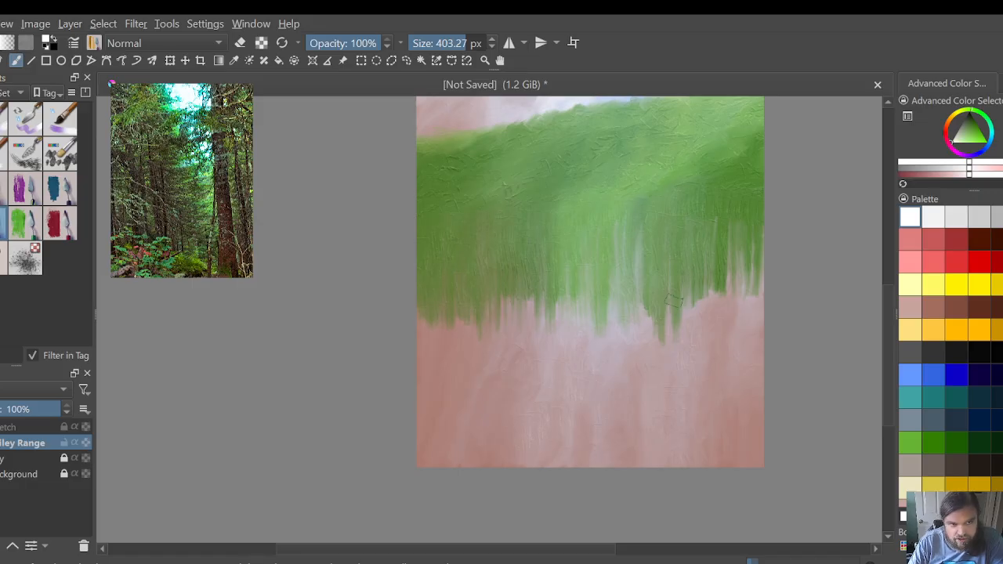
mouse_move(741, 279)
left_mouse_down()
mouse_move(756, 300)
mouse_move(763, 249)
mouse_move(760, 313)
mouse_move(749, 282)
mouse_move(740, 318)
mouse_move(729, 286)
mouse_move(727, 321)
mouse_move(721, 298)
mouse_move(709, 295)
mouse_move(717, 321)
mouse_move(702, 298)
mouse_move(689, 333)
mouse_move(683, 326)
mouse_move(705, 348)
mouse_move(755, 324)
left_mouse_up()
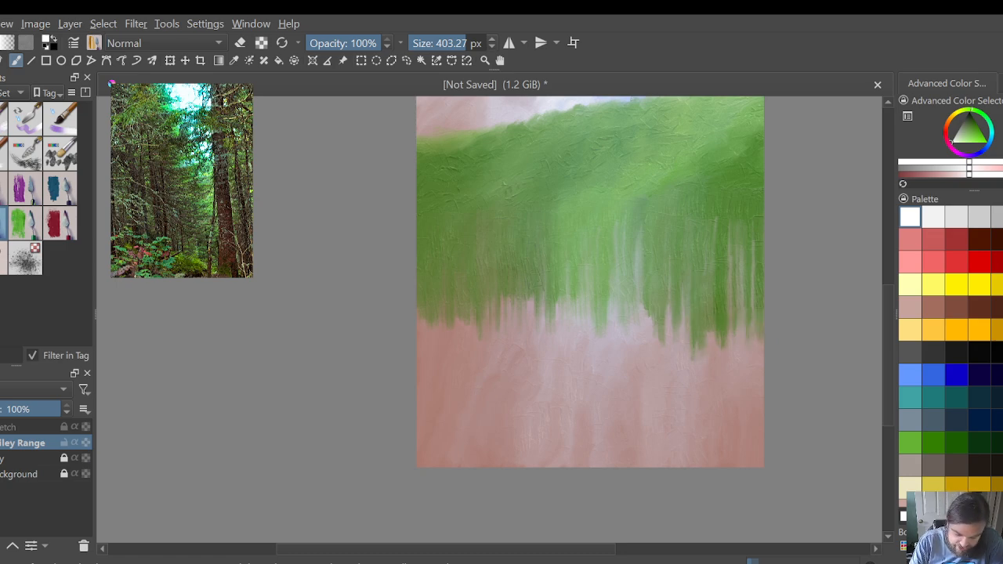
Step: Draw the streaks in the left half further down, with a longer one along the left edge and slanted ones near the middle
mouse_move(538, 301)
left_mouse_down()
mouse_move(536, 325)
mouse_move(508, 342)
left_mouse_up()
mouse_move(503, 299)
left_mouse_down()
mouse_move(500, 343)
mouse_move(493, 340)
left_mouse_up()
mouse_move(482, 331)
left_mouse_down()
mouse_move(482, 344)
mouse_move(474, 334)
left_mouse_up()
mouse_move(478, 326)
left_mouse_down()
mouse_move(478, 353)
mouse_move(471, 332)
left_mouse_up()
left_click_drag(473, 331, 472, 348)
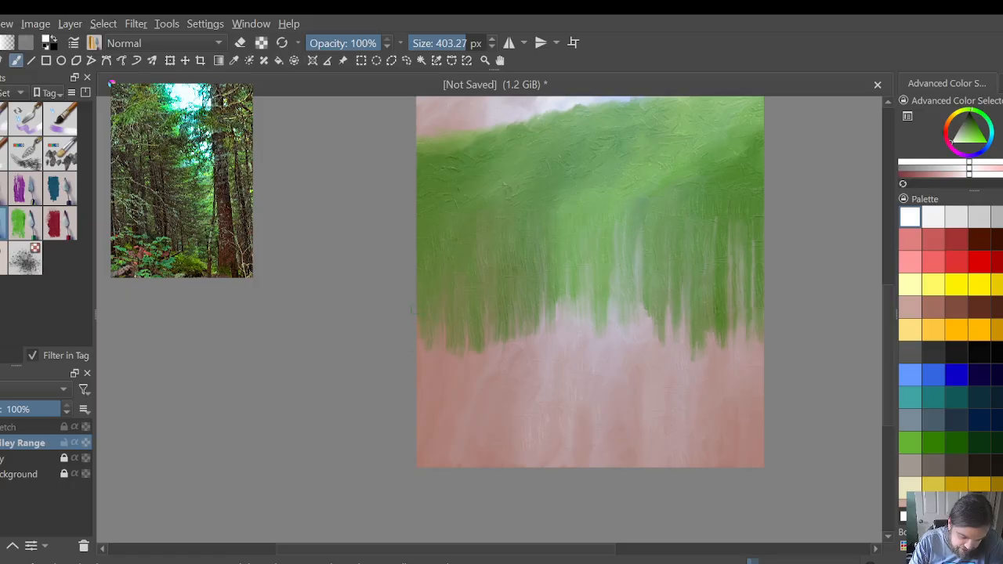
left_click_drag(423, 362, 421, 378)
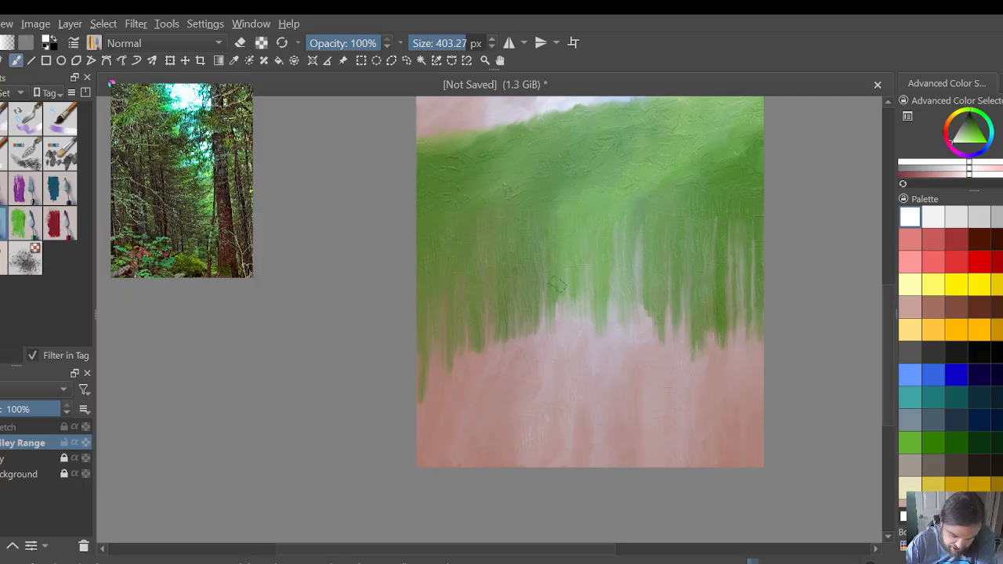
left_click_drag(555, 294, 561, 342)
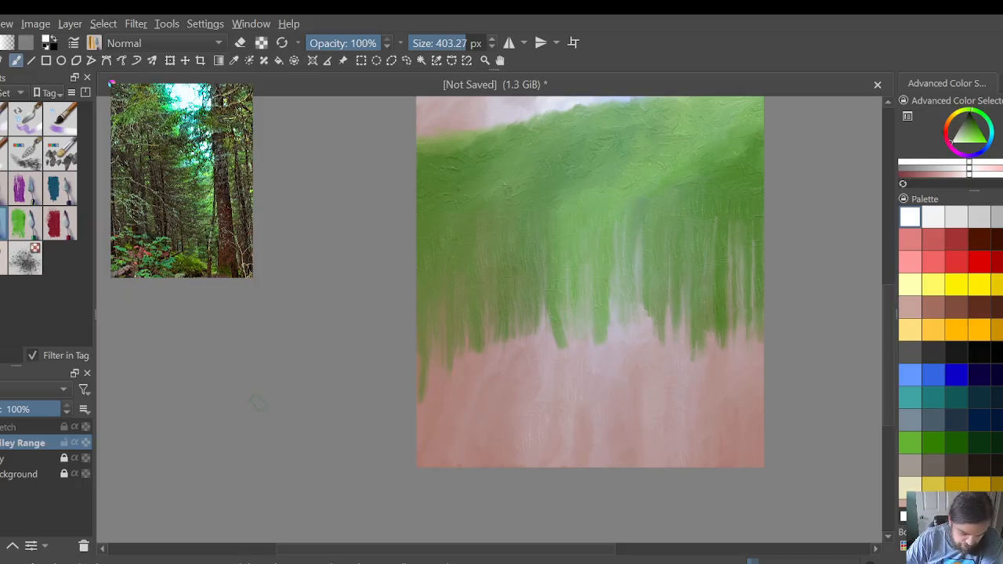
Step: Unlock the layer directly beneath Valley Range and pull the green over the left third down to the canvas's bottom edge
left_click(65, 459)
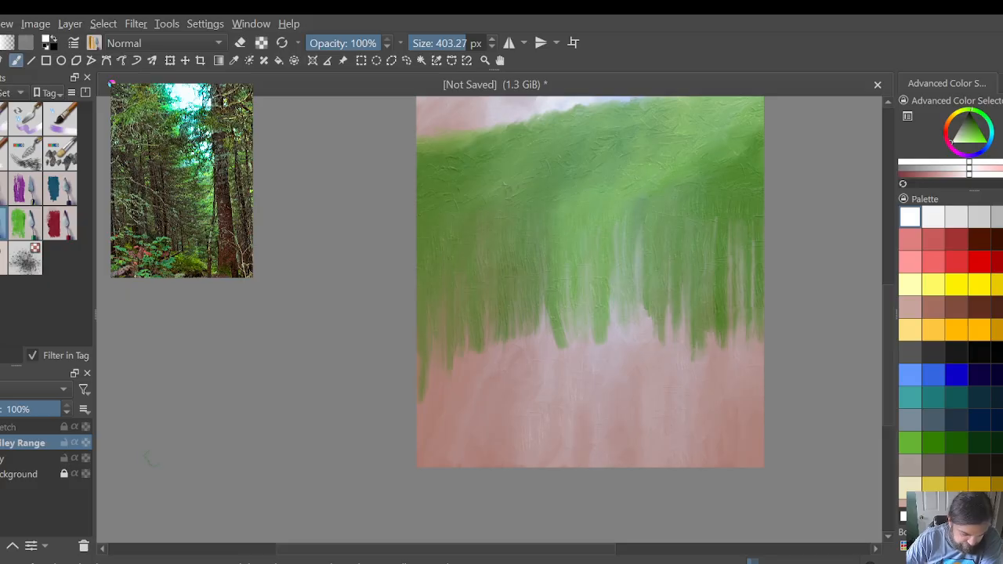
mouse_move(478, 337)
left_mouse_down()
mouse_move(472, 384)
mouse_move(460, 391)
left_mouse_up()
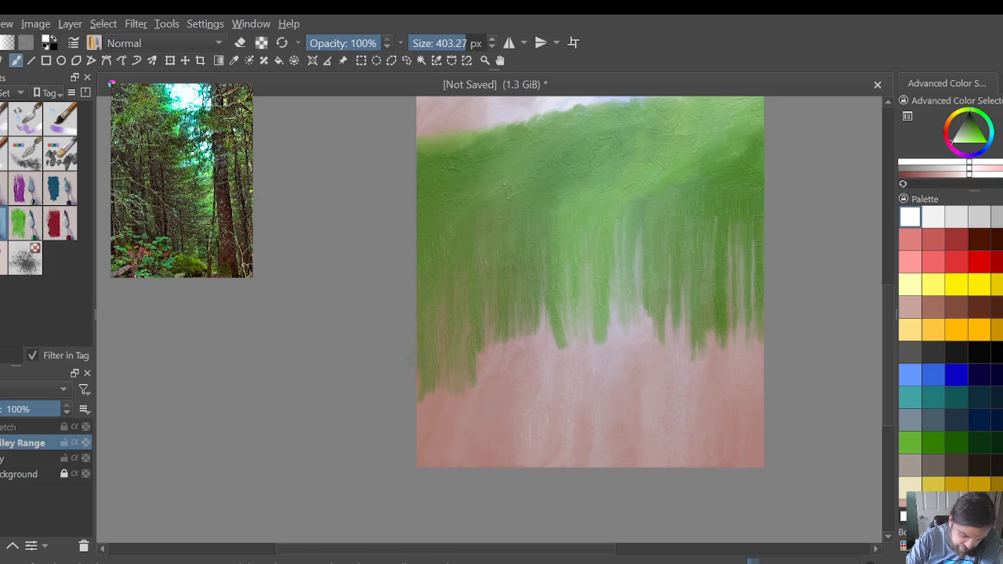
left_click_drag(411, 359, 411, 381)
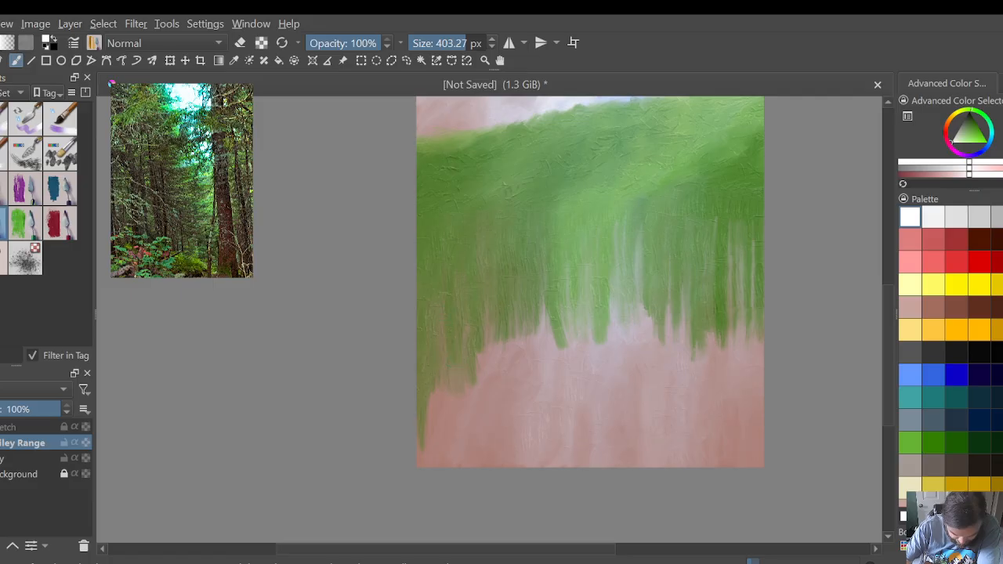
mouse_move(484, 368)
left_mouse_down()
mouse_move(516, 383)
mouse_move(550, 362)
mouse_move(542, 302)
mouse_move(525, 322)
mouse_move(528, 365)
mouse_move(525, 306)
mouse_move(508, 375)
mouse_move(495, 349)
mouse_move(505, 411)
mouse_move(477, 359)
mouse_move(494, 413)
mouse_move(489, 420)
mouse_move(481, 380)
mouse_move(453, 410)
left_mouse_up()
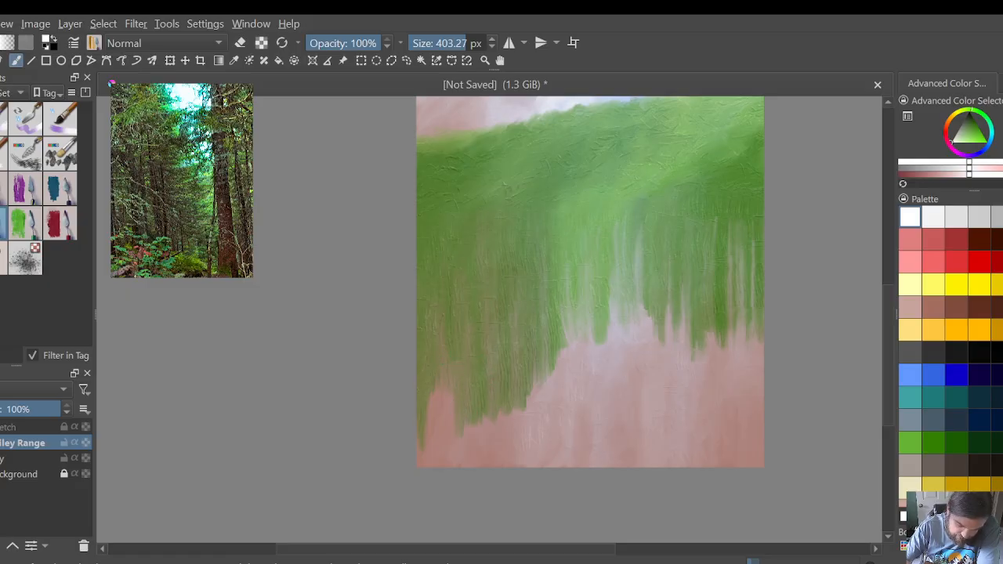
left_click_drag(433, 393, 422, 475)
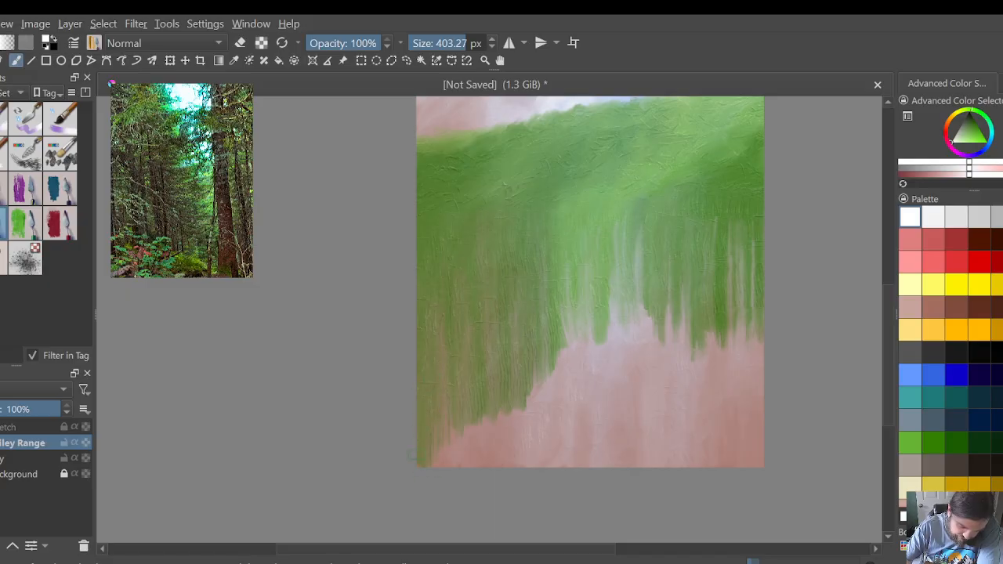
mouse_move(459, 436)
left_mouse_down()
mouse_move(467, 446)
mouse_move(475, 433)
mouse_move(483, 454)
mouse_move(501, 440)
mouse_move(536, 386)
mouse_move(547, 397)
mouse_move(556, 354)
mouse_move(517, 470)
mouse_move(512, 423)
mouse_move(510, 447)
left_mouse_up()
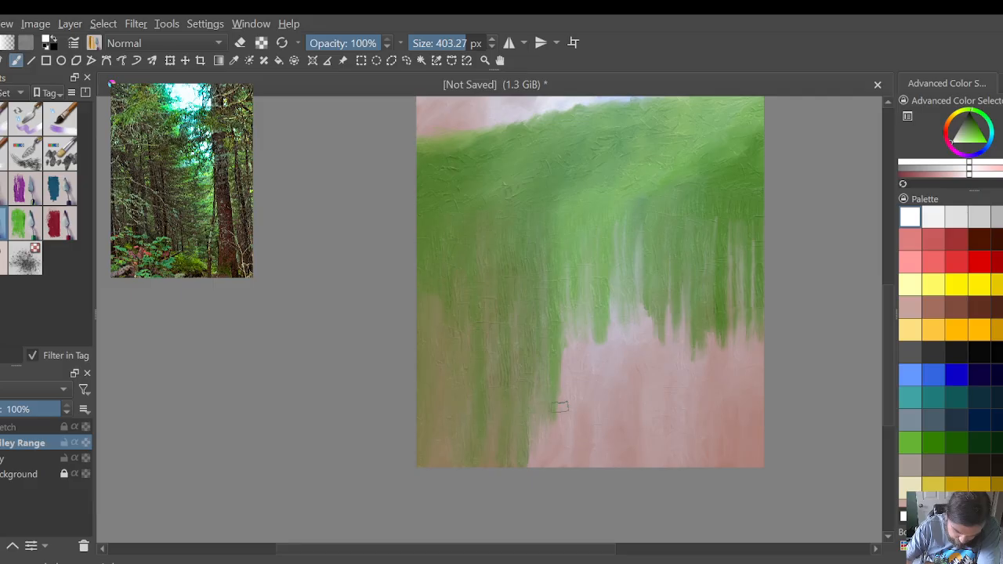
mouse_move(548, 403)
left_mouse_down()
mouse_move(555, 424)
mouse_move(550, 439)
mouse_move(530, 440)
mouse_move(530, 464)
left_mouse_up()
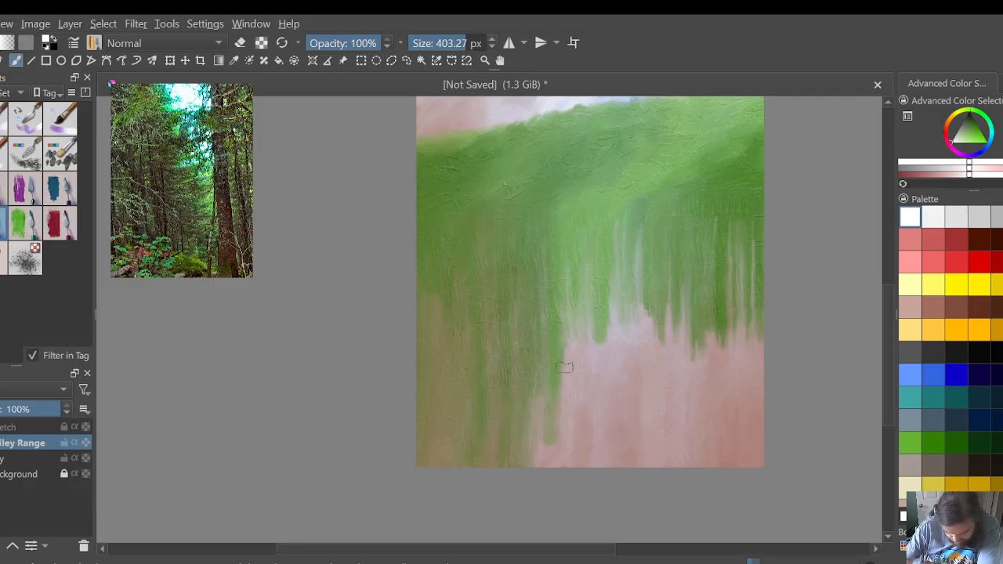
Step: Extend the green streaks in the middle and right parts downward and blend the gaps between them into soft green
left_click_drag(602, 333, 601, 363)
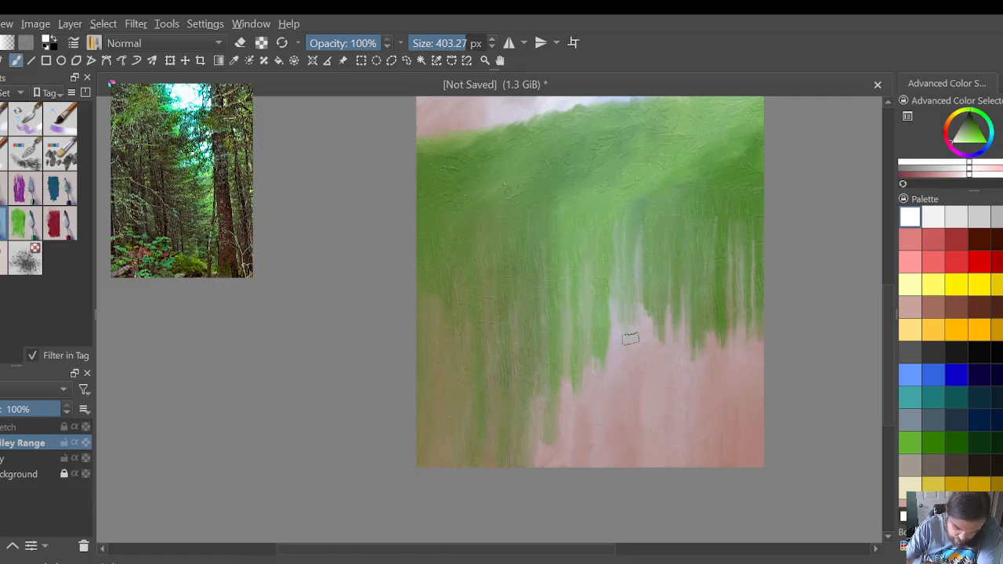
mouse_move(611, 302)
left_mouse_down()
mouse_move(640, 322)
mouse_move(648, 294)
mouse_move(710, 387)
mouse_move(747, 341)
mouse_move(763, 342)
mouse_move(758, 367)
mouse_move(743, 336)
mouse_move(737, 350)
mouse_move(738, 326)
mouse_move(744, 375)
left_mouse_up()
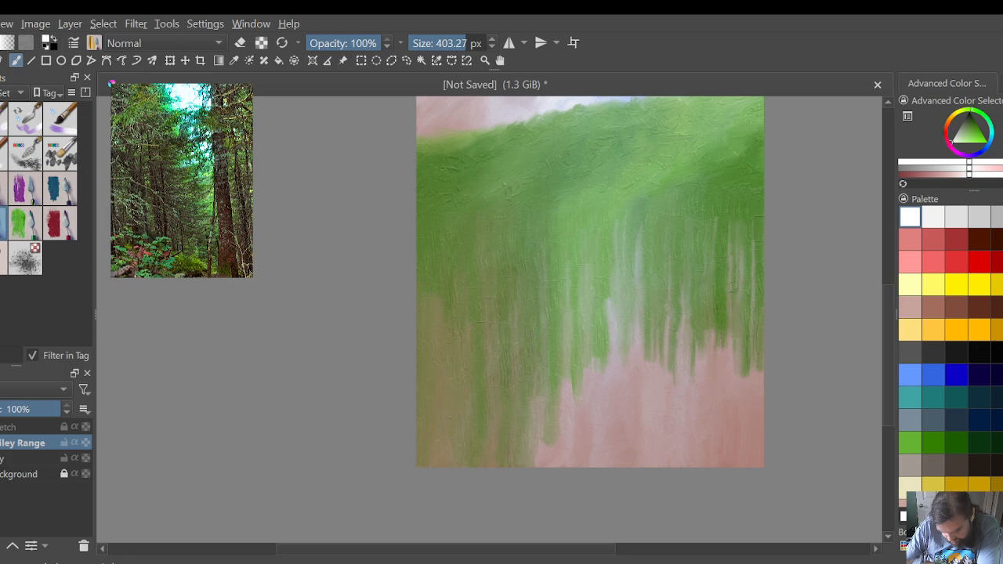
mouse_move(755, 234)
left_mouse_down()
mouse_move(754, 268)
mouse_move(741, 235)
mouse_move(742, 265)
mouse_move(734, 261)
left_mouse_up()
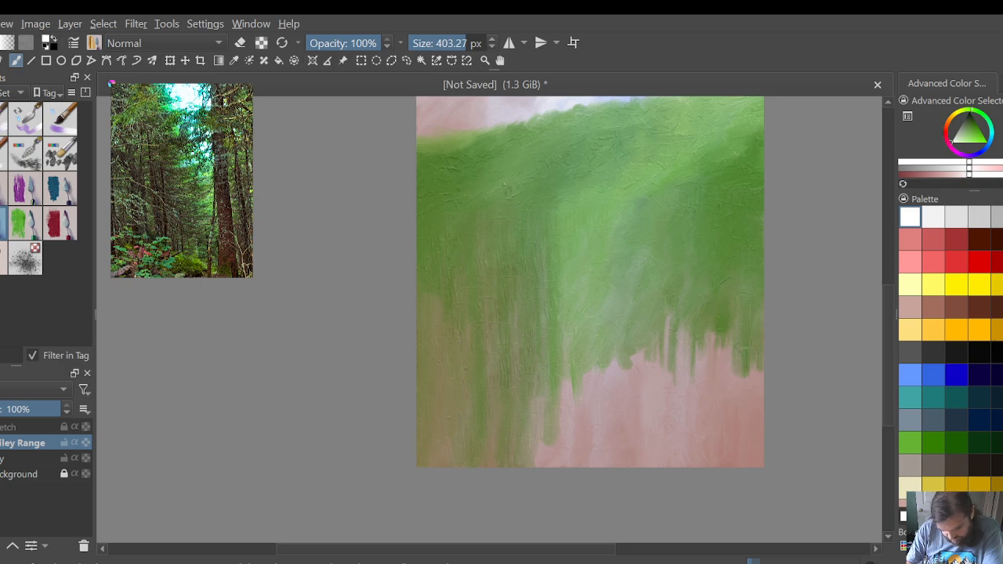
Step: Drag the green's lower edge in the middle and right parts toward the canvas bottom, taking it fully down along the right edge
mouse_move(731, 337)
left_mouse_down()
mouse_move(710, 363)
mouse_move(699, 348)
mouse_move(690, 379)
mouse_move(671, 377)
mouse_move(666, 353)
mouse_move(662, 384)
mouse_move(662, 361)
mouse_move(653, 368)
mouse_move(649, 337)
mouse_move(640, 341)
mouse_move(653, 342)
mouse_move(637, 349)
mouse_move(637, 335)
mouse_move(604, 340)
mouse_move(596, 362)
mouse_move(594, 349)
mouse_move(580, 357)
mouse_move(575, 341)
mouse_move(571, 373)
mouse_move(566, 312)
mouse_move(549, 452)
mouse_move(541, 428)
left_mouse_up()
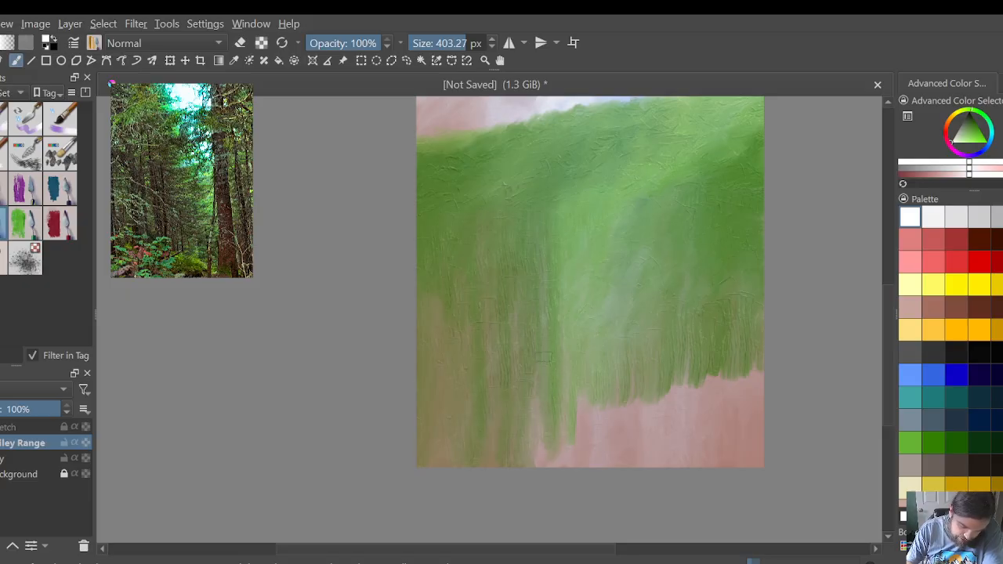
mouse_move(534, 387)
left_mouse_down()
mouse_move(551, 453)
mouse_move(569, 428)
mouse_move(577, 385)
mouse_move(594, 398)
mouse_move(611, 384)
mouse_move(631, 428)
mouse_move(682, 387)
mouse_move(692, 399)
mouse_move(762, 374)
left_mouse_up()
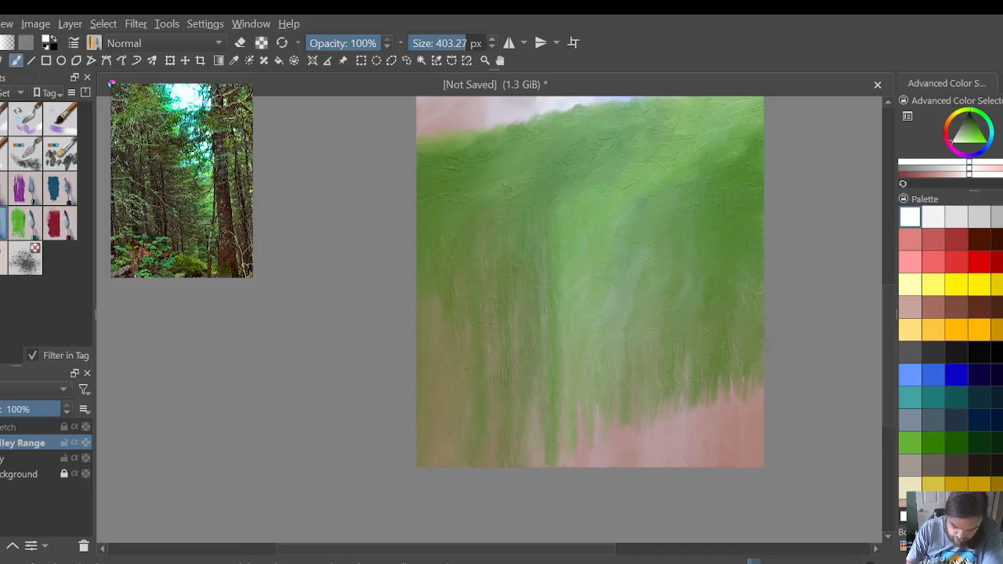
mouse_move(758, 387)
left_mouse_down()
mouse_move(745, 431)
mouse_move(754, 459)
left_mouse_up()
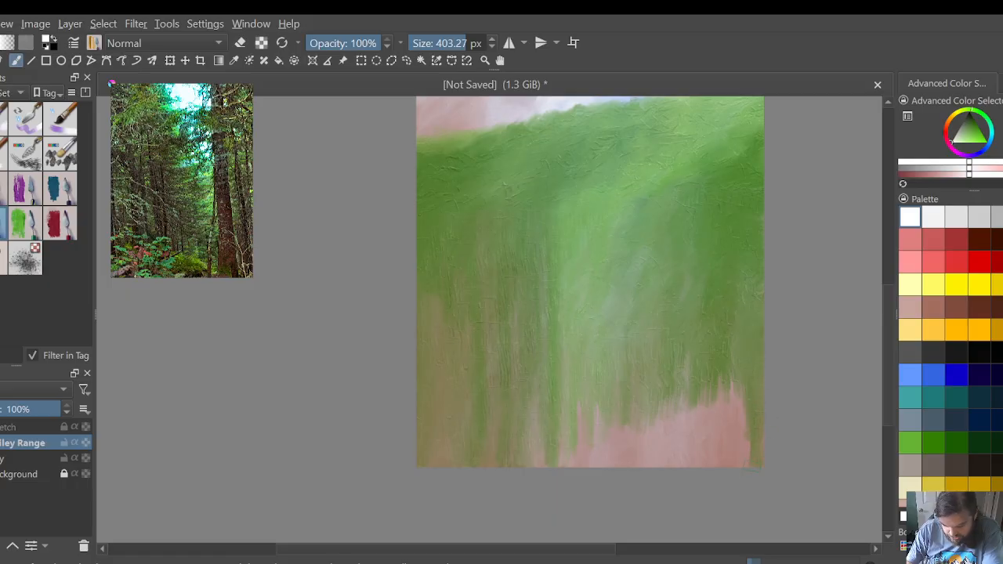
mouse_move(734, 380)
left_mouse_down()
mouse_move(734, 398)
mouse_move(717, 392)
left_mouse_up()
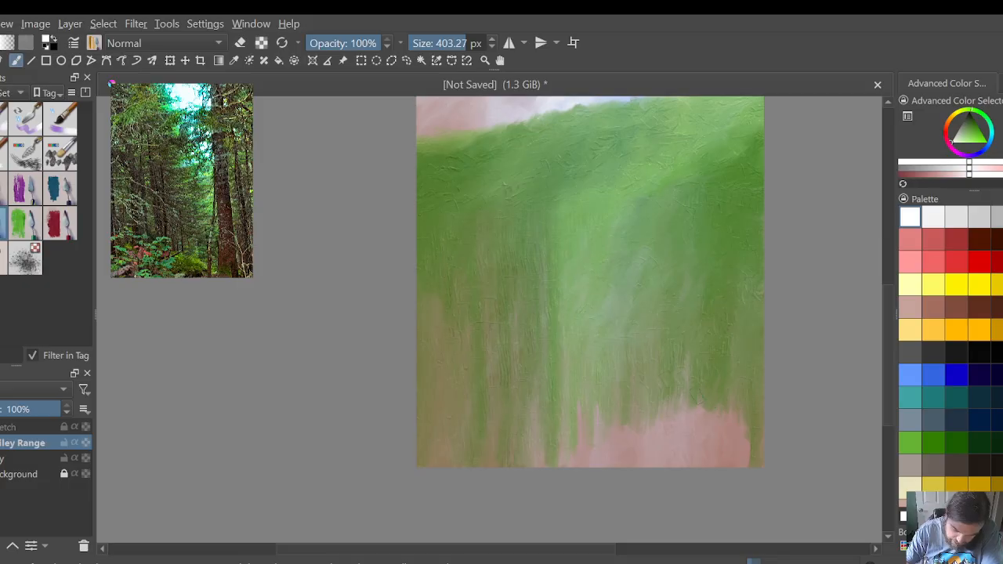
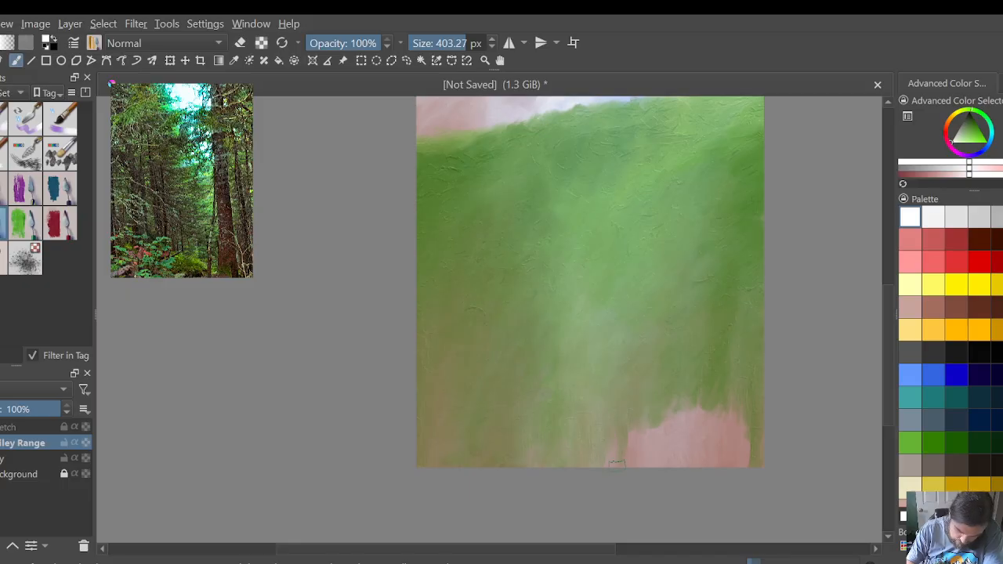
Step: Pull the green over the remaining pink gap at the canvas's lower right, down to the bottom edge
mouse_move(644, 434)
left_mouse_down()
mouse_move(678, 389)
mouse_move(694, 426)
mouse_move(707, 439)
mouse_move(725, 423)
mouse_move(734, 445)
mouse_move(721, 421)
mouse_move(696, 436)
mouse_move(685, 414)
mouse_move(682, 429)
mouse_move(680, 393)
mouse_move(647, 461)
mouse_move(641, 421)
mouse_move(599, 445)
mouse_move(631, 453)
mouse_move(629, 431)
mouse_move(641, 429)
mouse_move(657, 452)
left_mouse_up()
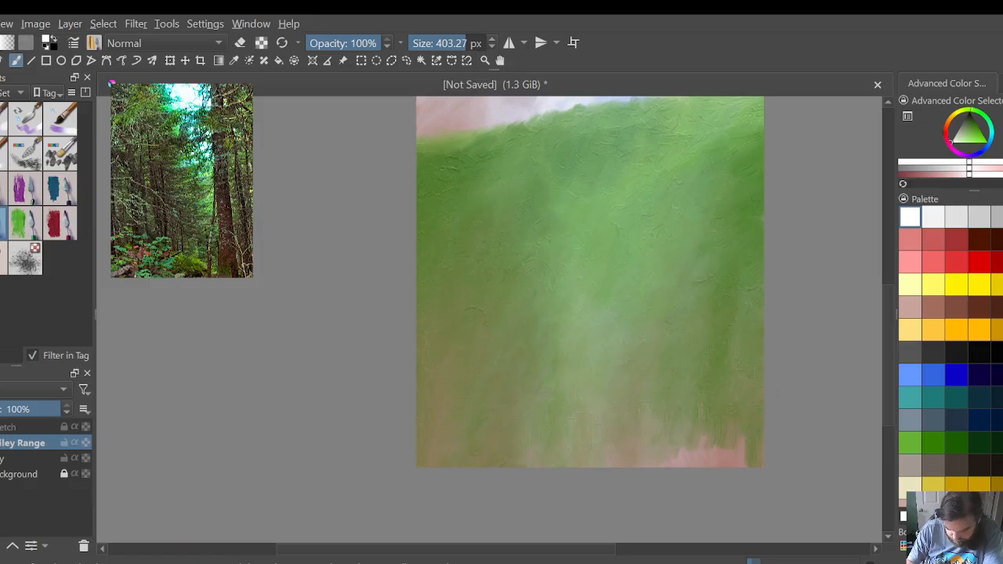
mouse_move(702, 436)
left_mouse_down()
mouse_move(693, 467)
mouse_move(660, 478)
mouse_move(676, 436)
left_mouse_up()
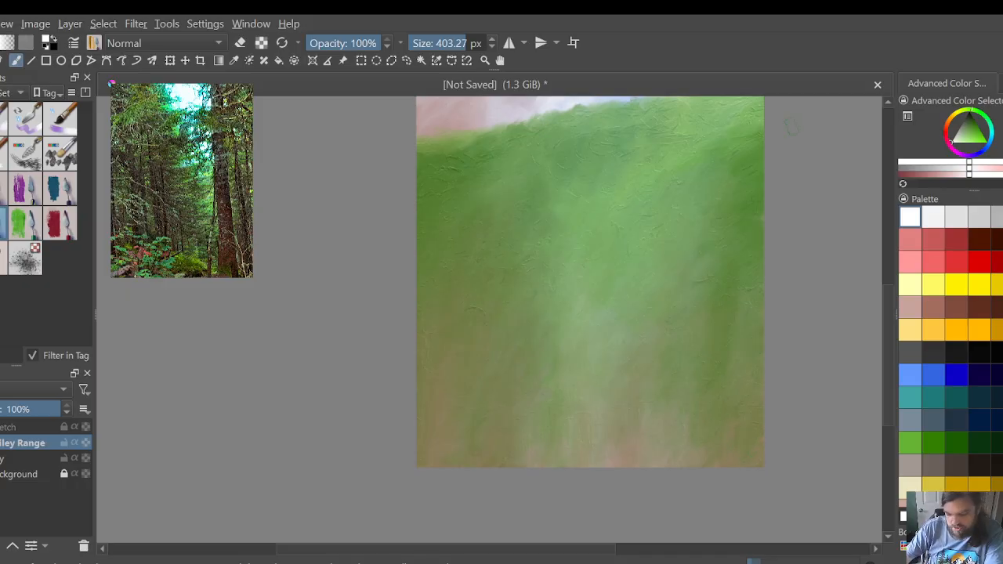
Step: Add a paint layer above Valley Range and name it Midground 1
left_click_drag(890, 330, 885, 262)
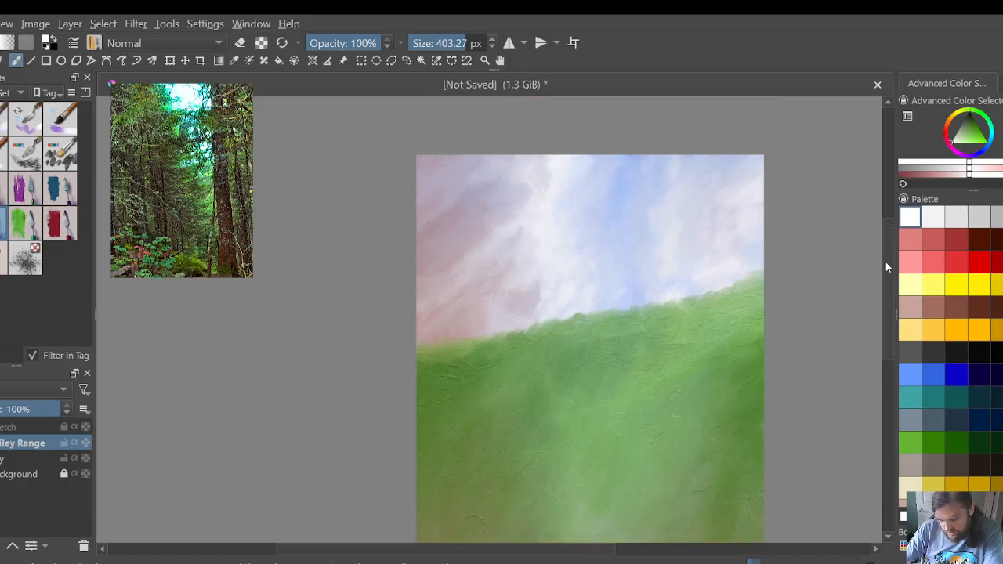
scroll(620, 242, "down", 1)
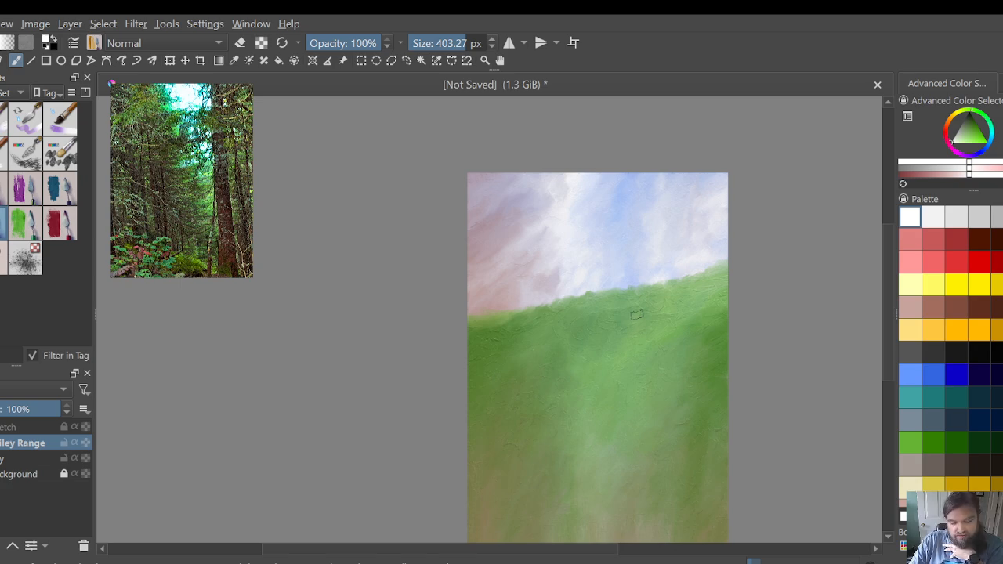
scroll(785, 320, "down", 2)
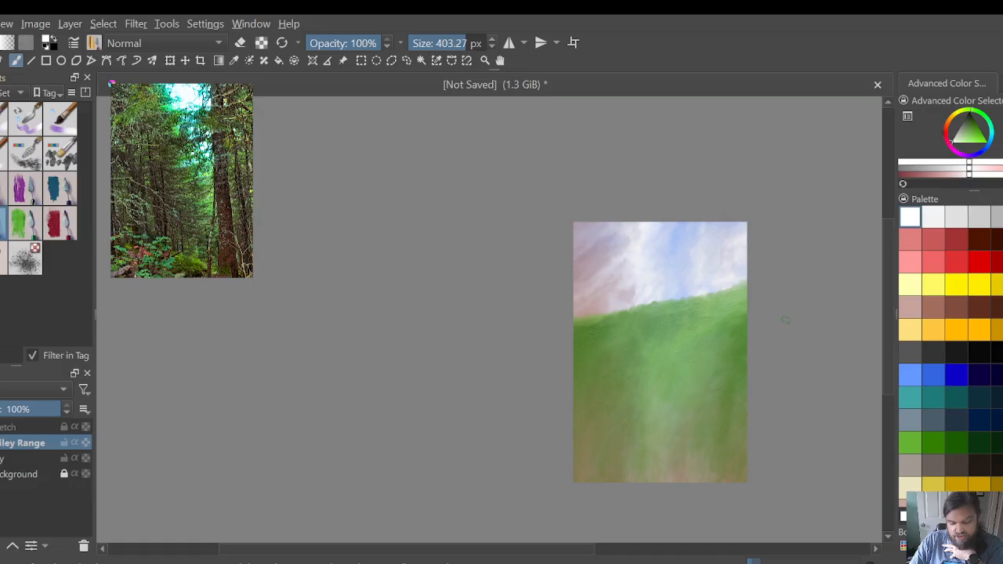
scroll(785, 320, "up", 2)
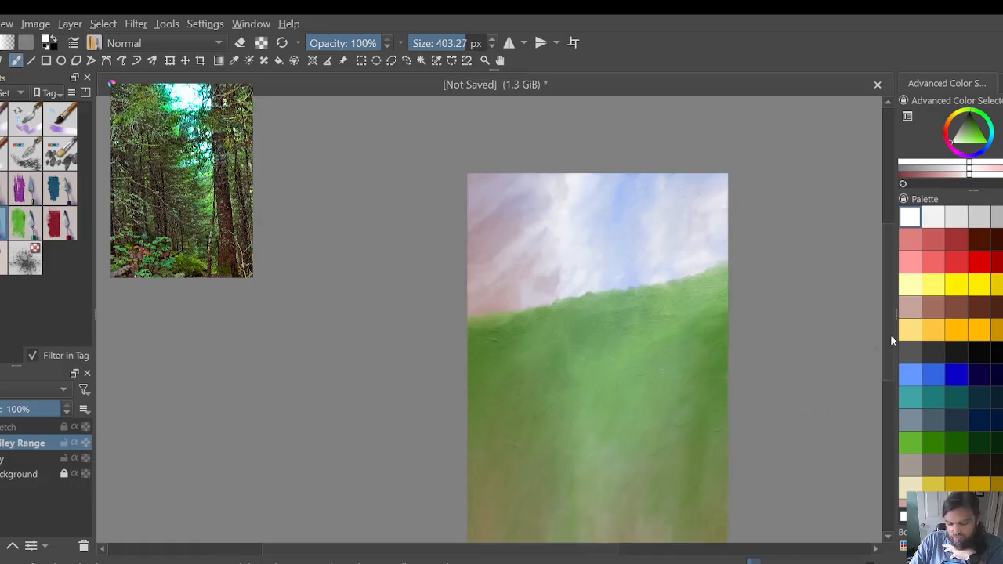
left_click_drag(890, 334, 887, 353)
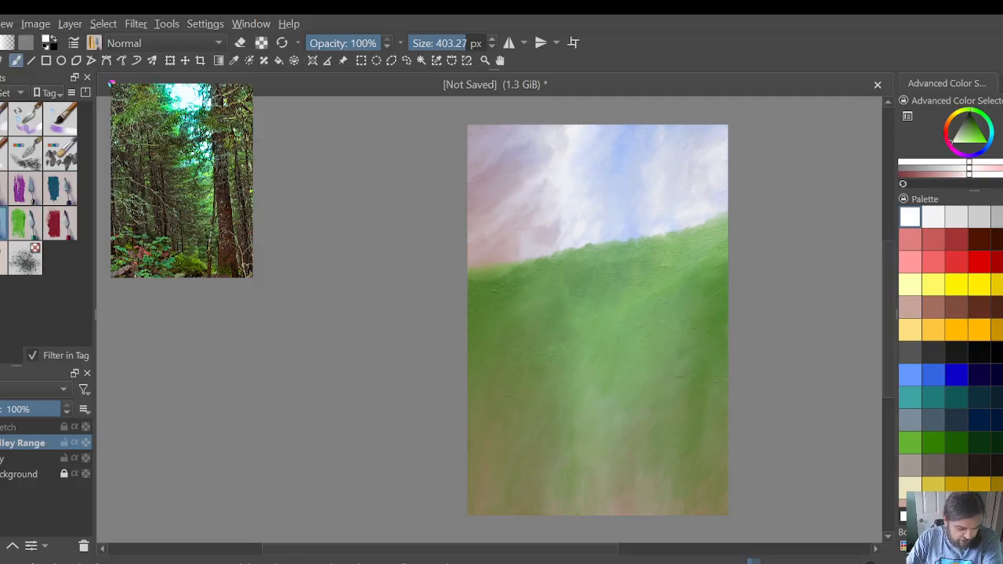
key("Insert")
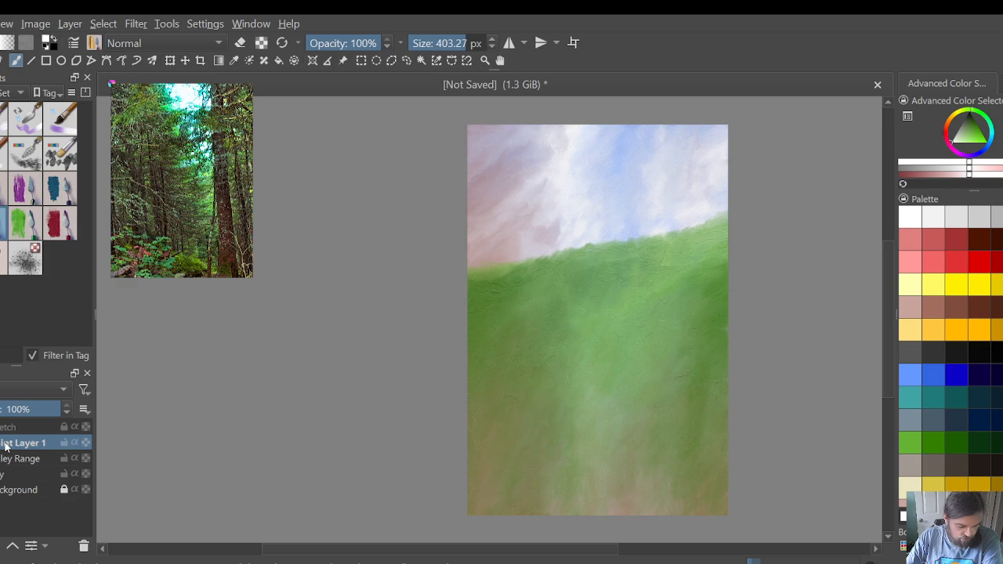
double_click(7, 442)
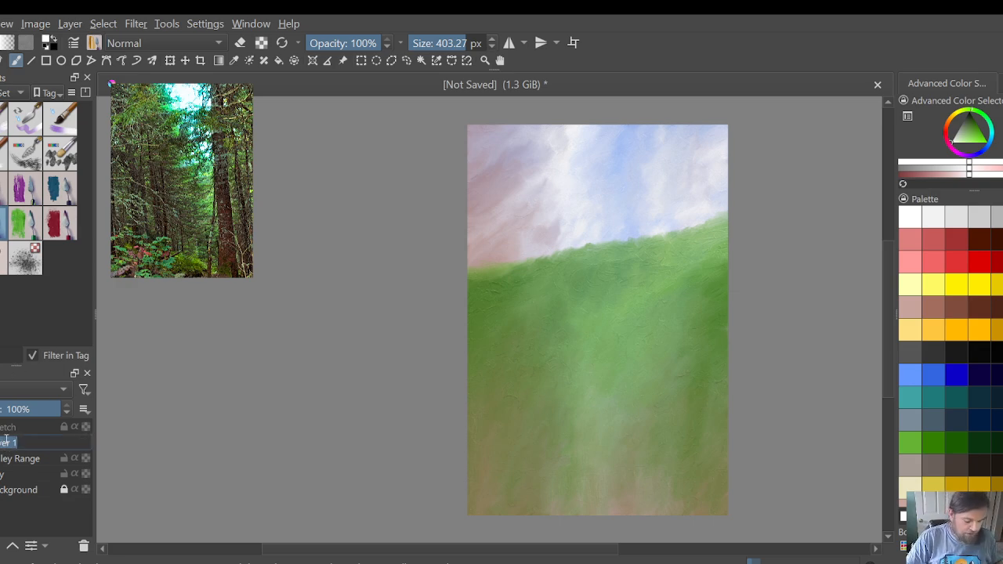
key("BackSpace")
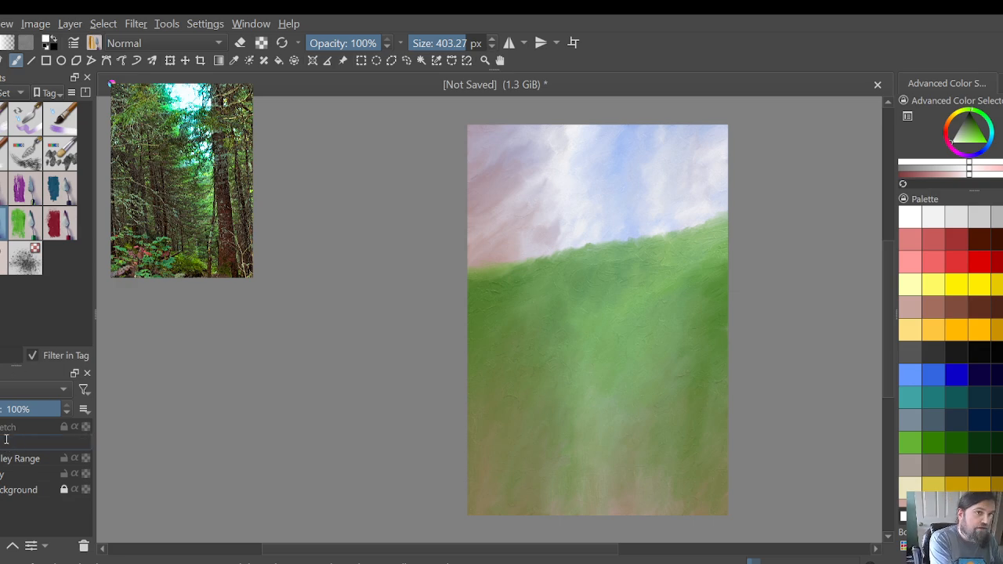
type("Land")
type(" 1")
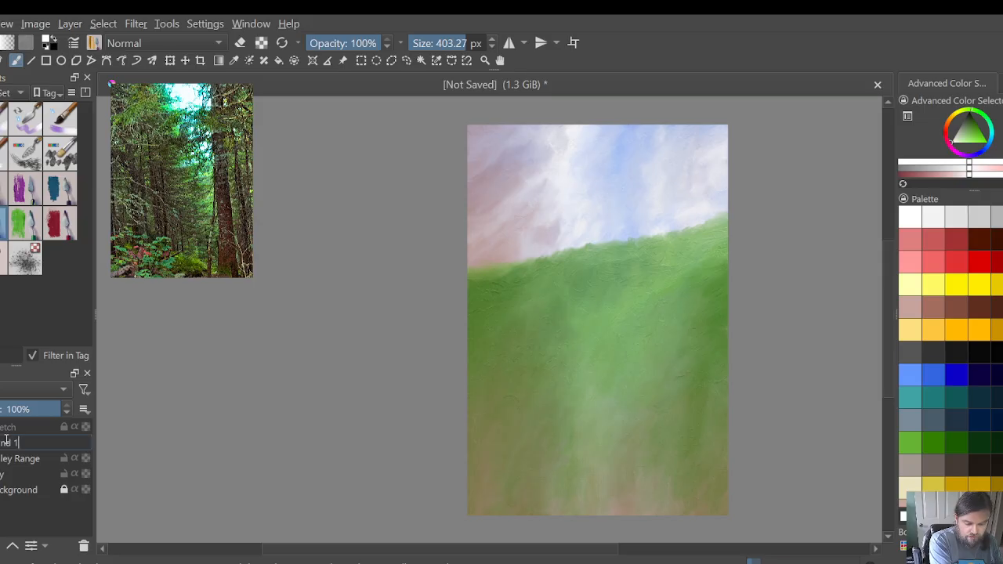
key("Return")
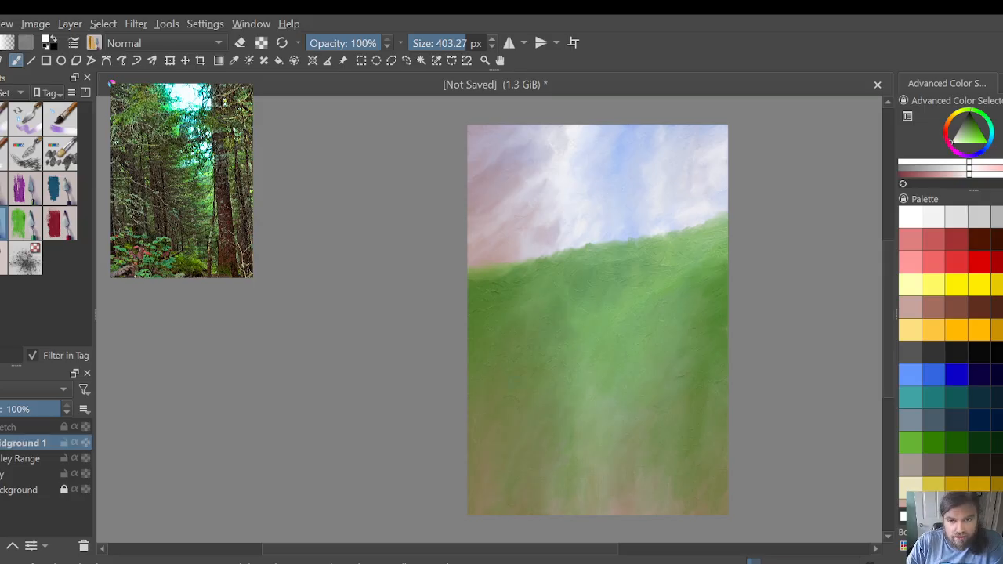
Step: Lock the Valley Range layer and the one beneath it, then unlock and show the Sketch layer
left_click(22, 430)
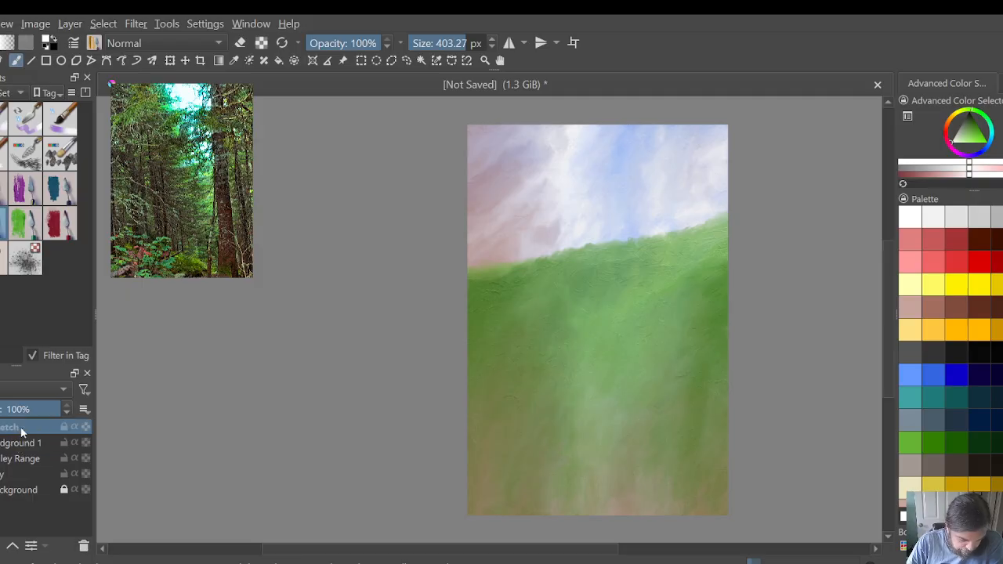
left_click(64, 487)
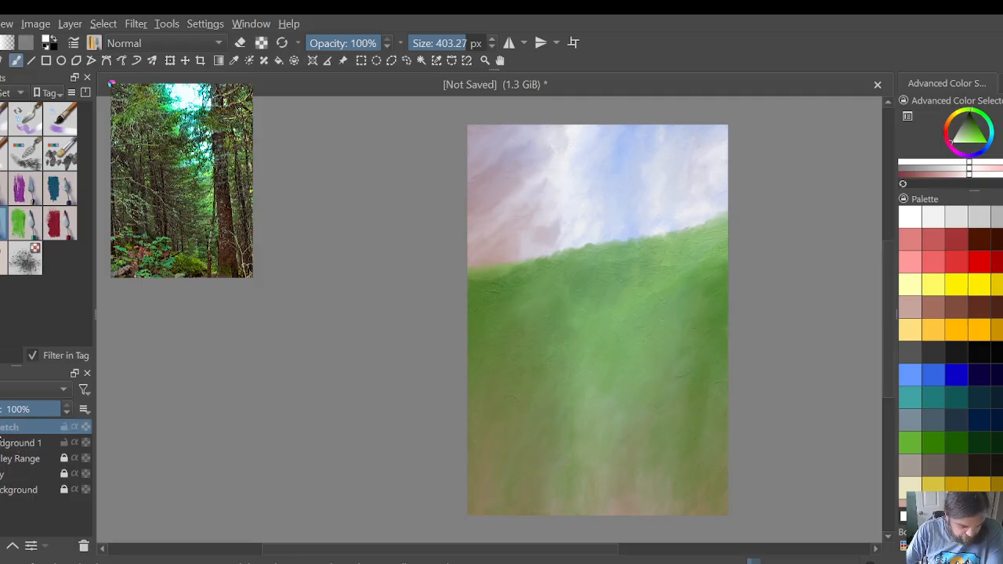
left_click(0, 427)
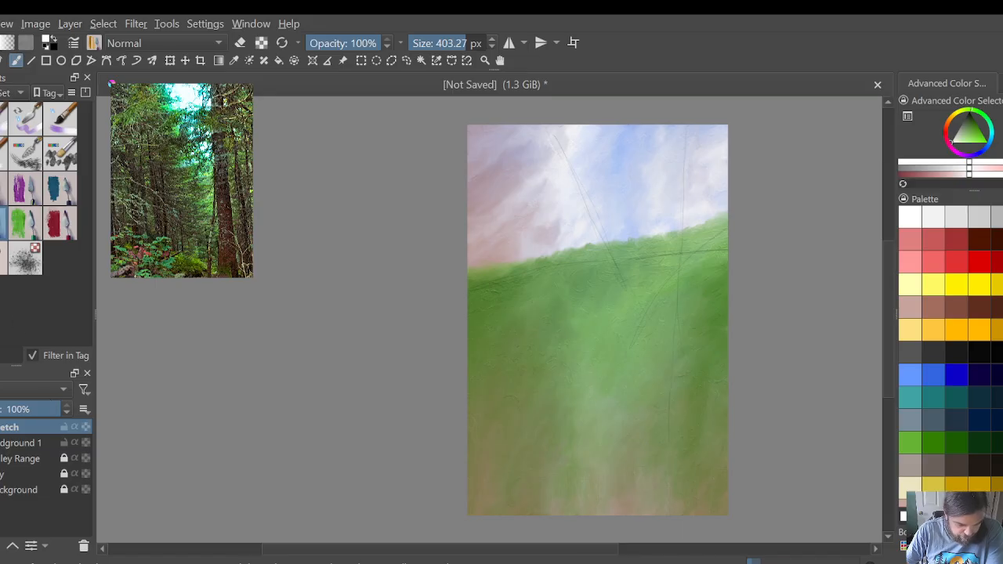
Step: Sketch a slanted black guide line with a 16 px brush from the canvas's upper left down to the V below the horizon
left_click(0, 118)
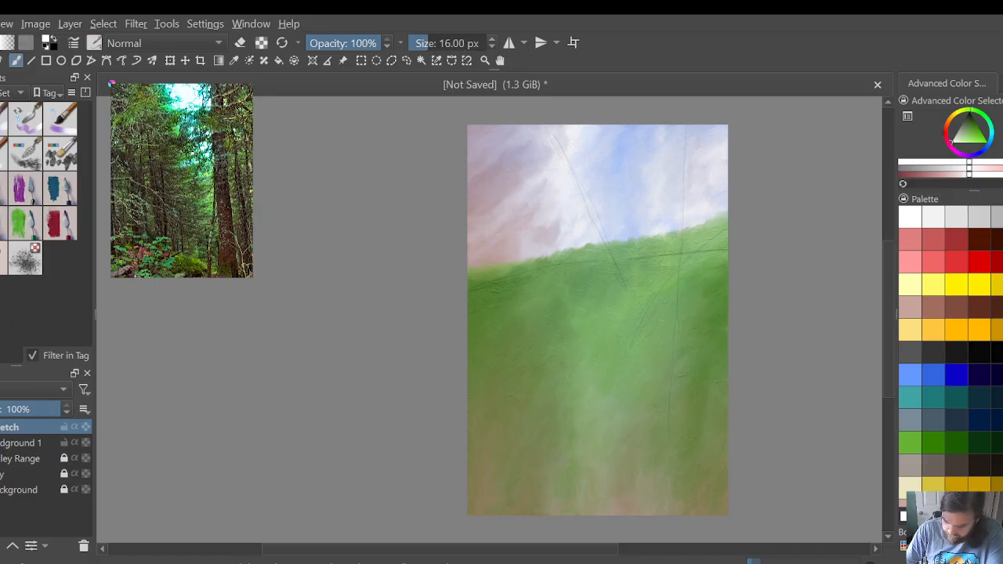
key("d")
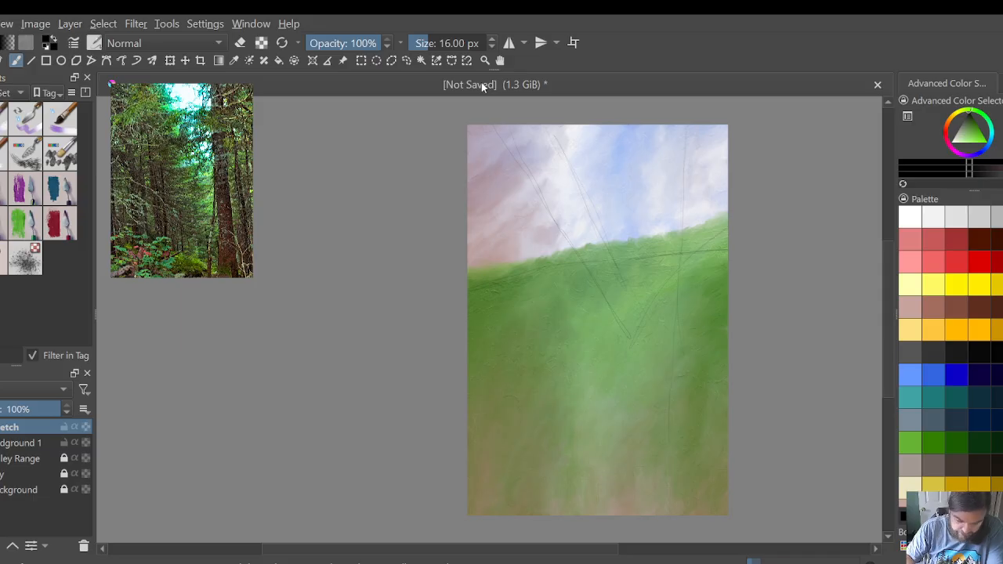
Step: Make Midground 1 active and set up the blue-swatch paint brush preset with dark teal at a size of 273.69 px
left_click(17, 445)
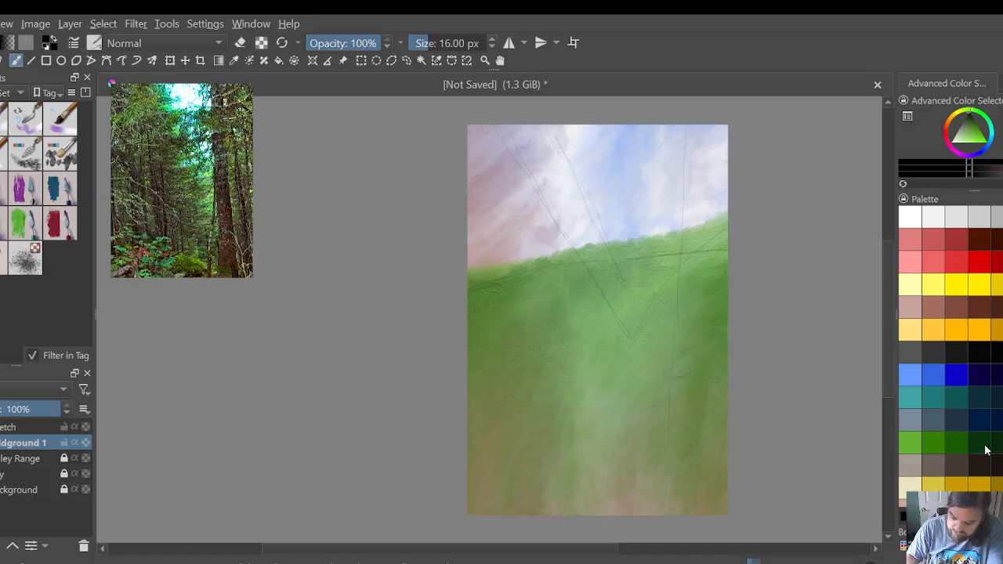
left_click(956, 401)
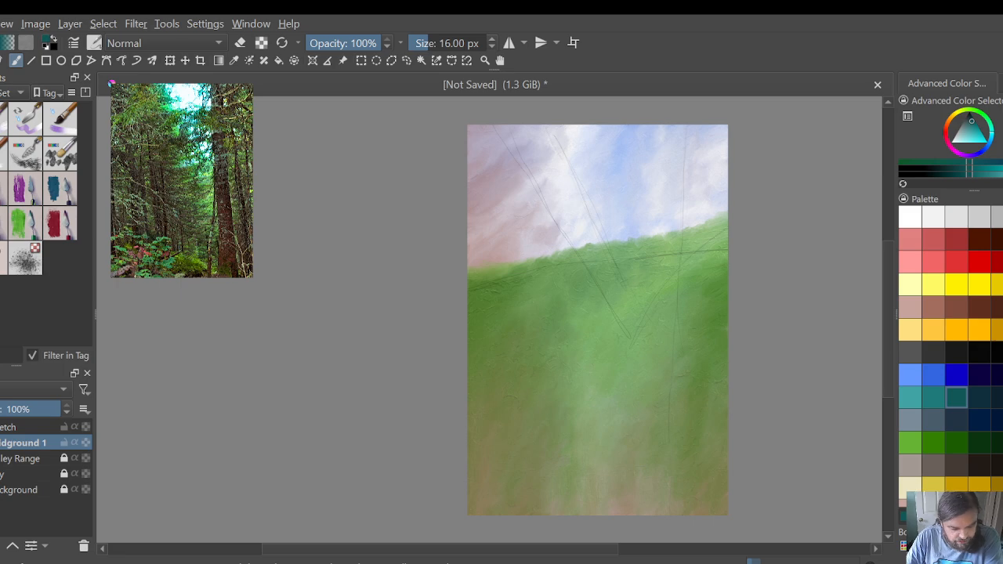
left_click(63, 199)
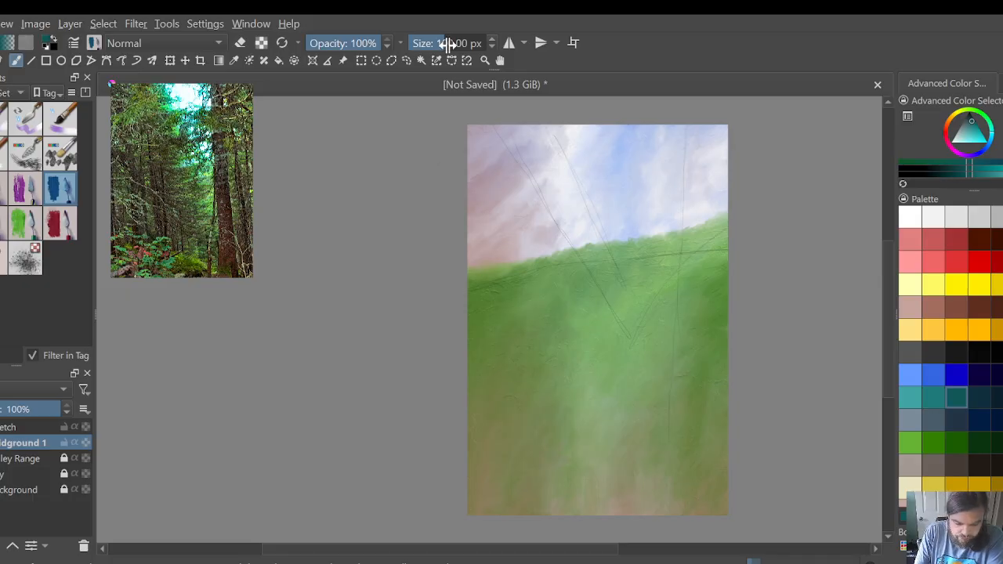
left_click_drag(439, 44, 466, 43)
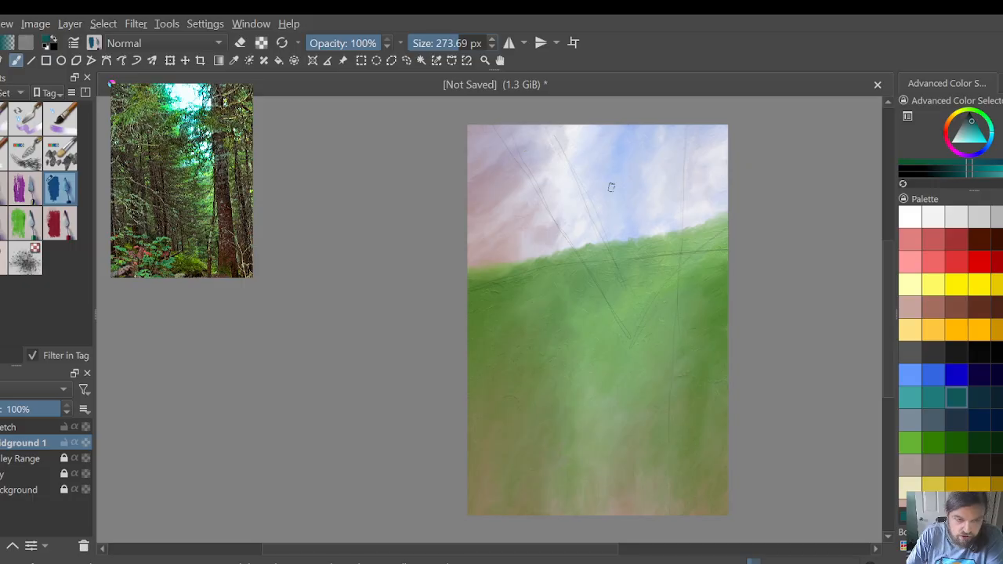
Step: Paint a diagonal band of teal dabs along the slanted guide line from the canvas's upper-left corner to just below the horizon
scroll(511, 248, "up", 1)
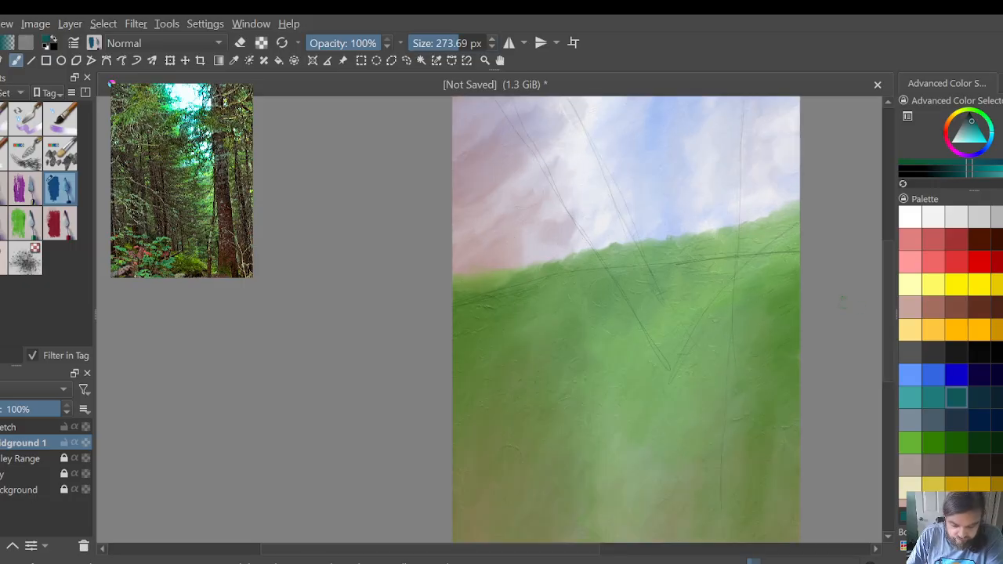
left_click_drag(889, 339, 886, 307)
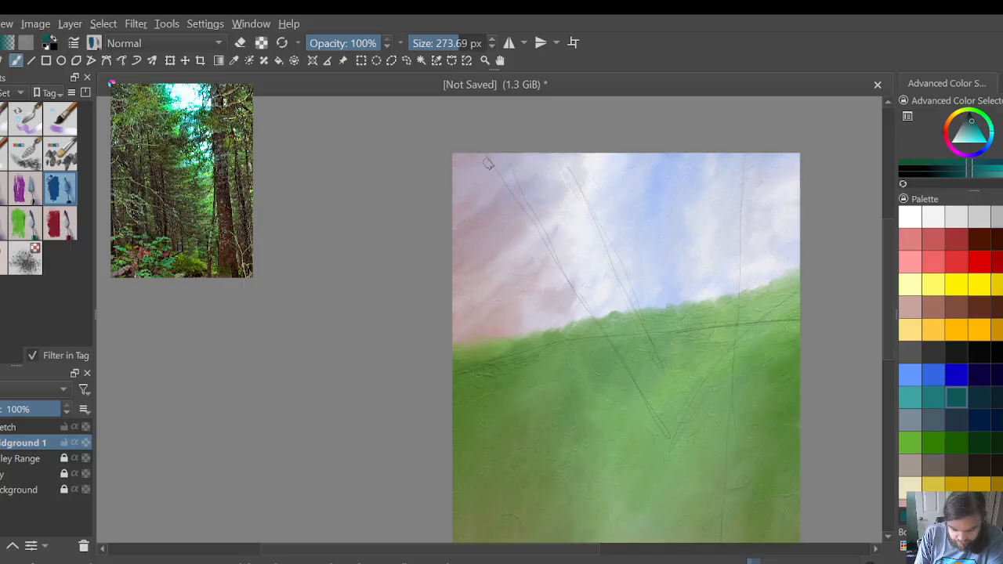
mouse_move(493, 163)
left_mouse_down()
mouse_move(508, 162)
mouse_move(530, 182)
mouse_move(534, 190)
mouse_move(516, 200)
mouse_move(541, 202)
mouse_move(538, 193)
mouse_move(536, 218)
mouse_move(550, 214)
mouse_move(545, 235)
mouse_move(563, 237)
mouse_move(558, 252)
mouse_move(580, 275)
left_mouse_up()
mouse_move(492, 161)
left_mouse_down()
mouse_move(500, 191)
mouse_move(517, 190)
mouse_move(523, 207)
mouse_move(509, 212)
mouse_move(528, 221)
mouse_move(516, 229)
mouse_move(559, 253)
mouse_move(562, 227)
mouse_move(582, 249)
mouse_move(574, 263)
mouse_move(594, 304)
mouse_move(551, 280)
mouse_move(546, 248)
mouse_move(529, 246)
mouse_move(503, 217)
left_mouse_up()
mouse_move(483, 181)
left_mouse_down()
mouse_move(468, 163)
mouse_move(464, 142)
mouse_move(459, 157)
mouse_move(455, 148)
mouse_move(456, 178)
mouse_move(486, 179)
mouse_move(460, 192)
mouse_move(488, 181)
mouse_move(492, 205)
mouse_move(467, 213)
mouse_move(445, 205)
mouse_move(445, 196)
mouse_move(491, 208)
mouse_move(528, 269)
mouse_move(536, 246)
mouse_move(542, 276)
mouse_move(560, 271)
mouse_move(549, 288)
mouse_move(558, 295)
mouse_move(589, 288)
mouse_move(605, 262)
mouse_move(606, 275)
mouse_move(589, 282)
mouse_move(624, 315)
mouse_move(590, 315)
mouse_move(602, 341)
mouse_move(635, 335)
mouse_move(620, 360)
left_mouse_up()
mouse_move(578, 292)
left_mouse_down()
mouse_move(558, 298)
mouse_move(594, 323)
mouse_move(592, 337)
left_mouse_up()
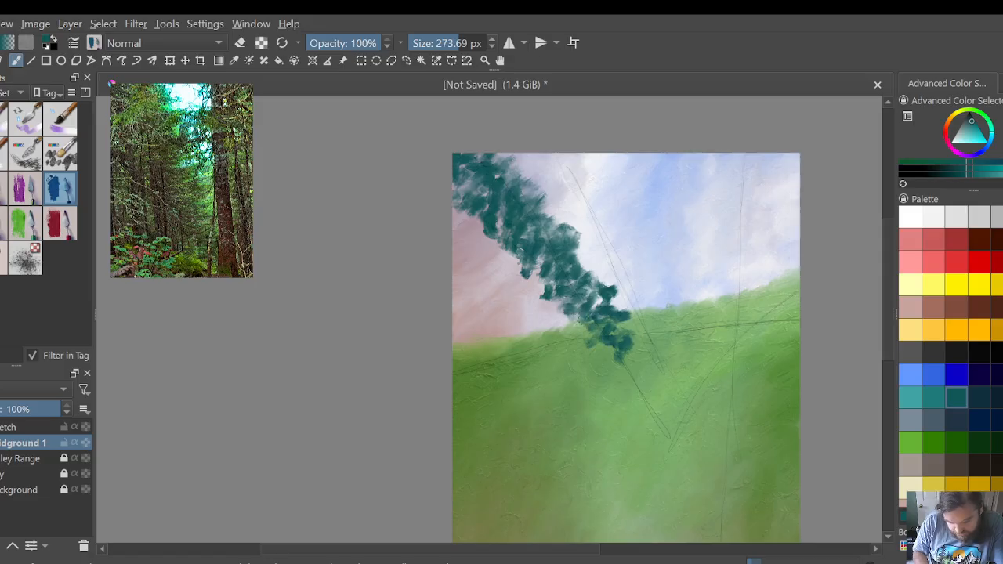
Step: Fill the sky area left of the diagonal with teal dabs and extend the band down to the guide line's lower tip
mouse_move(492, 220)
left_mouse_down()
mouse_move(471, 229)
mouse_move(470, 217)
mouse_move(451, 211)
mouse_move(485, 240)
mouse_move(489, 229)
mouse_move(489, 251)
mouse_move(509, 218)
mouse_move(529, 254)
mouse_move(455, 248)
mouse_move(541, 294)
mouse_move(506, 307)
mouse_move(496, 287)
mouse_move(505, 314)
mouse_move(472, 284)
mouse_move(476, 268)
mouse_move(464, 270)
mouse_move(569, 328)
mouse_move(576, 318)
mouse_move(555, 309)
mouse_move(535, 337)
mouse_move(491, 319)
mouse_move(495, 266)
mouse_move(495, 276)
mouse_move(465, 248)
left_mouse_up()
mouse_move(492, 327)
left_mouse_down()
mouse_move(455, 337)
mouse_move(444, 319)
mouse_move(459, 315)
mouse_move(471, 336)
mouse_move(463, 320)
mouse_move(484, 304)
mouse_move(514, 328)
mouse_move(546, 324)
mouse_move(541, 337)
mouse_move(659, 385)
mouse_move(641, 377)
mouse_move(636, 397)
mouse_move(674, 384)
mouse_move(669, 402)
mouse_move(638, 391)
mouse_move(697, 461)
left_mouse_up()
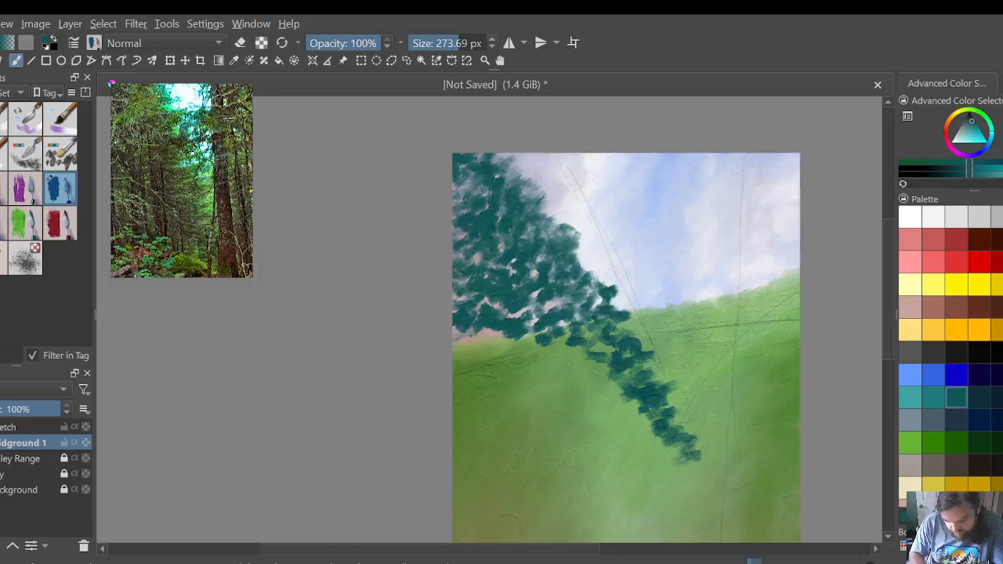
mouse_move(611, 384)
left_mouse_down()
mouse_move(576, 396)
mouse_move(600, 356)
left_mouse_up()
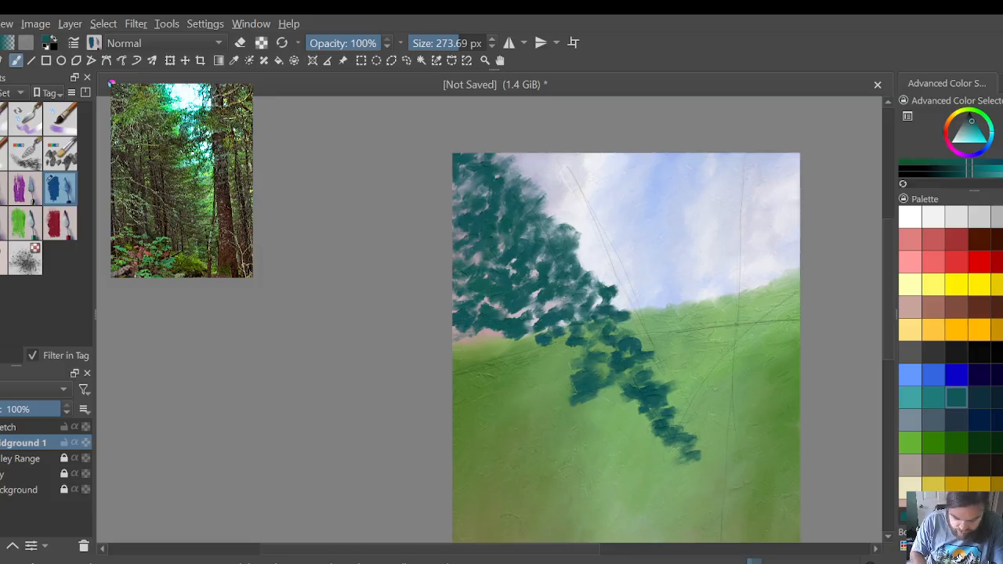
mouse_move(576, 324)
left_mouse_down()
mouse_move(543, 337)
mouse_move(580, 345)
mouse_move(486, 345)
mouse_move(496, 324)
left_mouse_up()
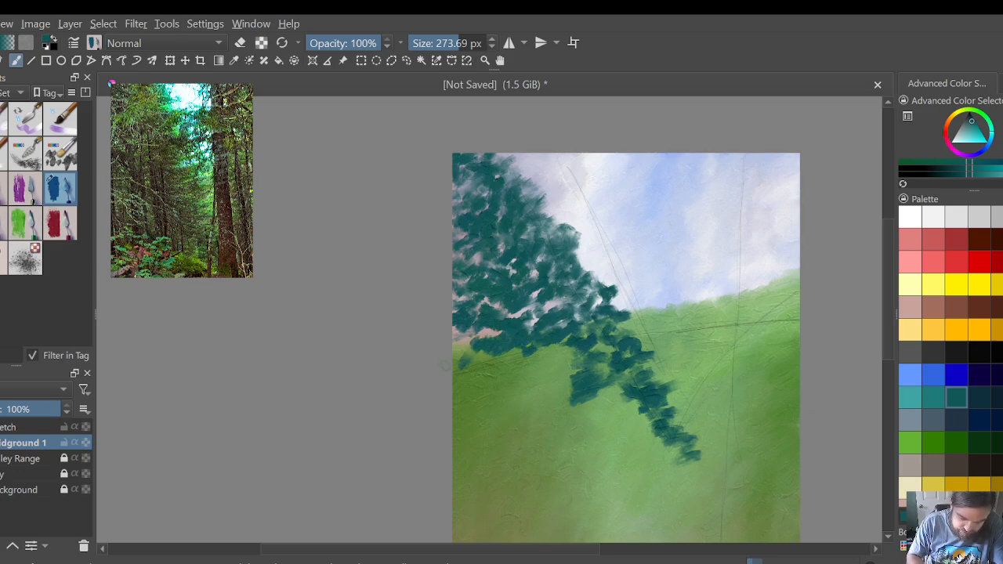
Step: Spread teal dabs below the horizon from the left canvas edge to the tip, forming the foliage mass's lower edge
mouse_move(444, 365)
left_mouse_down()
mouse_move(556, 356)
mouse_move(627, 401)
mouse_move(628, 421)
mouse_move(668, 443)
left_mouse_up()
mouse_move(608, 402)
left_mouse_down()
mouse_move(594, 425)
mouse_move(589, 401)
mouse_move(604, 397)
mouse_move(536, 391)
mouse_move(526, 366)
mouse_move(463, 383)
mouse_move(471, 370)
mouse_move(459, 385)
mouse_move(533, 386)
mouse_move(562, 417)
mouse_move(654, 440)
left_mouse_up()
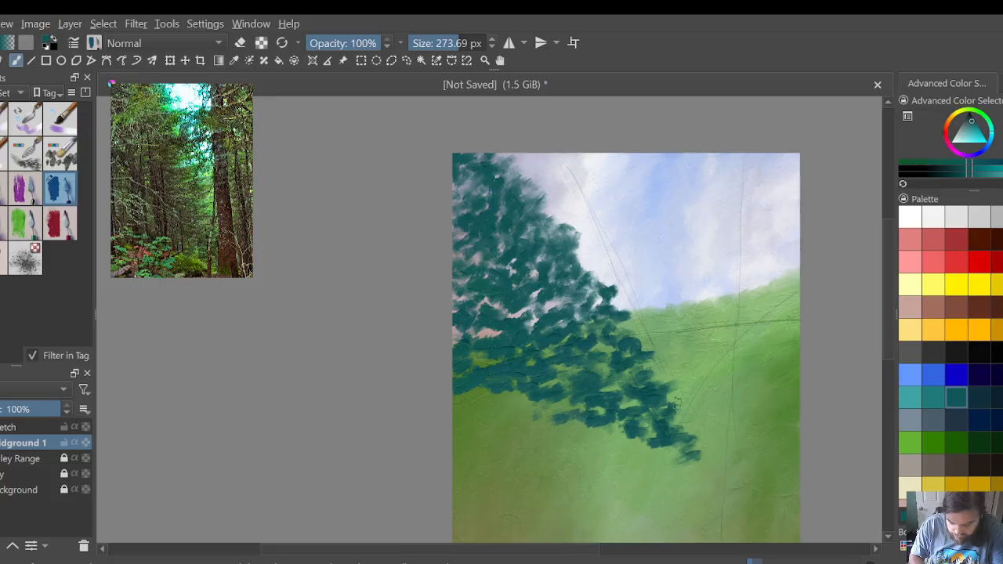
mouse_move(662, 380)
left_mouse_down()
mouse_move(660, 353)
mouse_move(651, 364)
left_mouse_up()
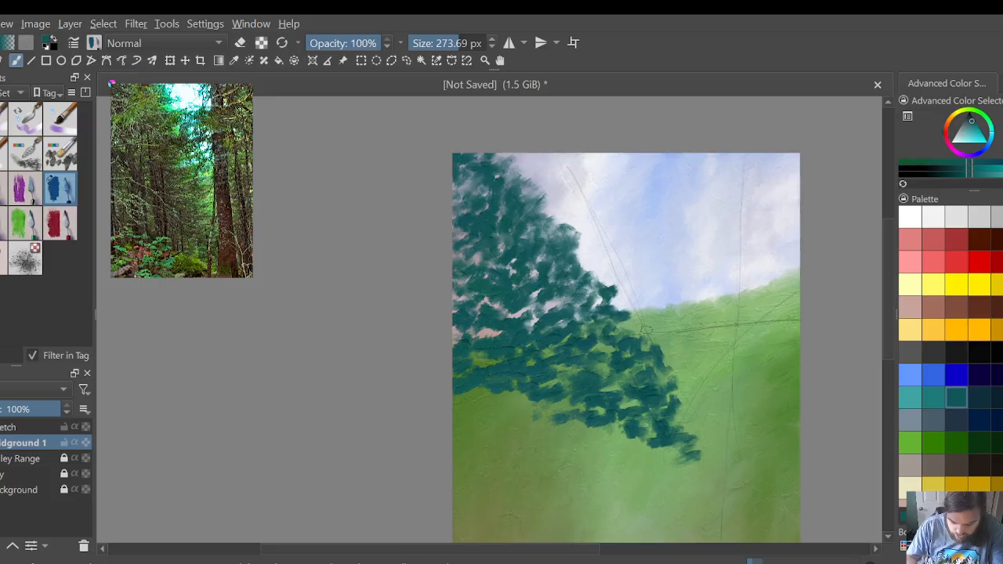
left_click_drag(523, 396, 453, 404)
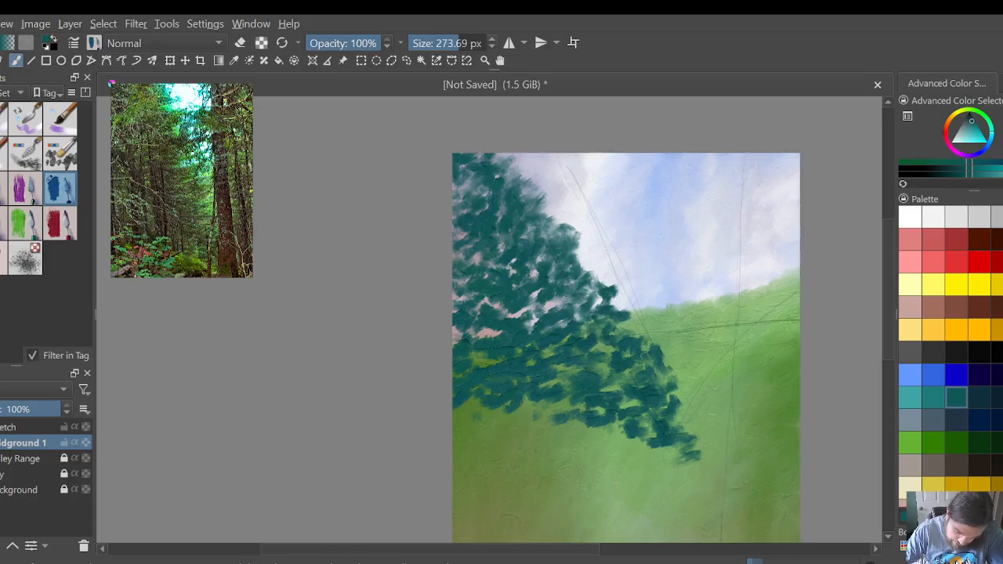
Step: Build up the foliage's slanted right edge from the tip to the canvas top and fill interior gaps with short vertical teal strokes
mouse_move(648, 357)
left_mouse_down()
mouse_move(647, 333)
mouse_move(636, 324)
mouse_move(634, 339)
mouse_move(623, 307)
left_mouse_up()
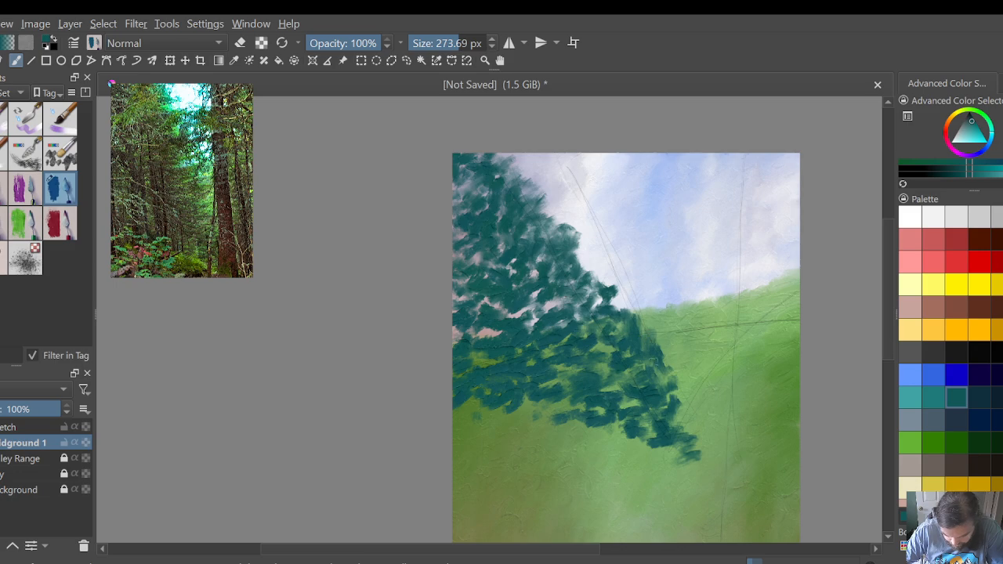
left_click_drag(668, 361, 673, 372)
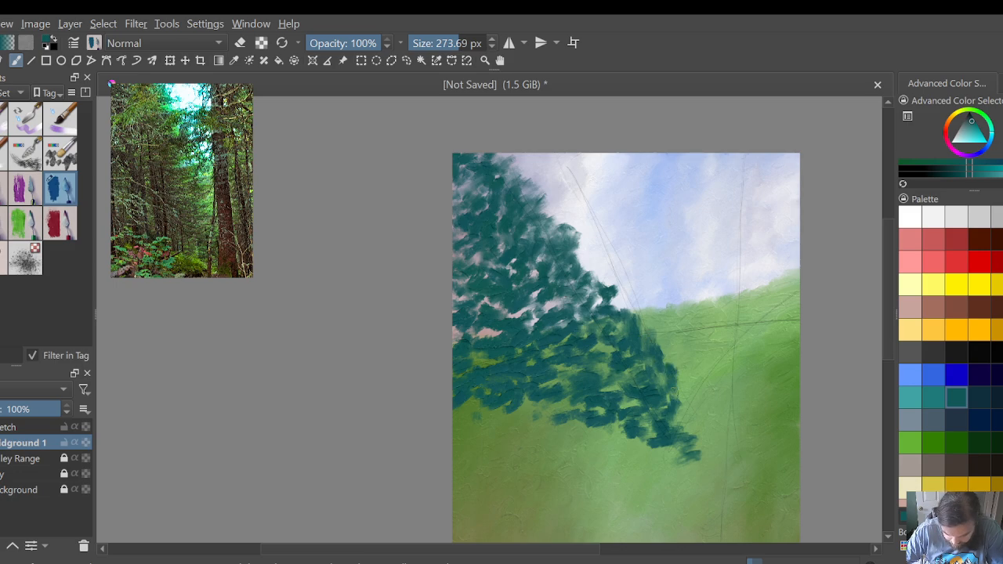
mouse_move(683, 435)
left_mouse_down()
mouse_move(674, 379)
mouse_move(624, 296)
mouse_move(613, 308)
mouse_move(604, 268)
mouse_move(601, 297)
mouse_move(608, 270)
mouse_move(598, 274)
mouse_move(586, 252)
mouse_move(594, 277)
mouse_move(578, 234)
left_mouse_up()
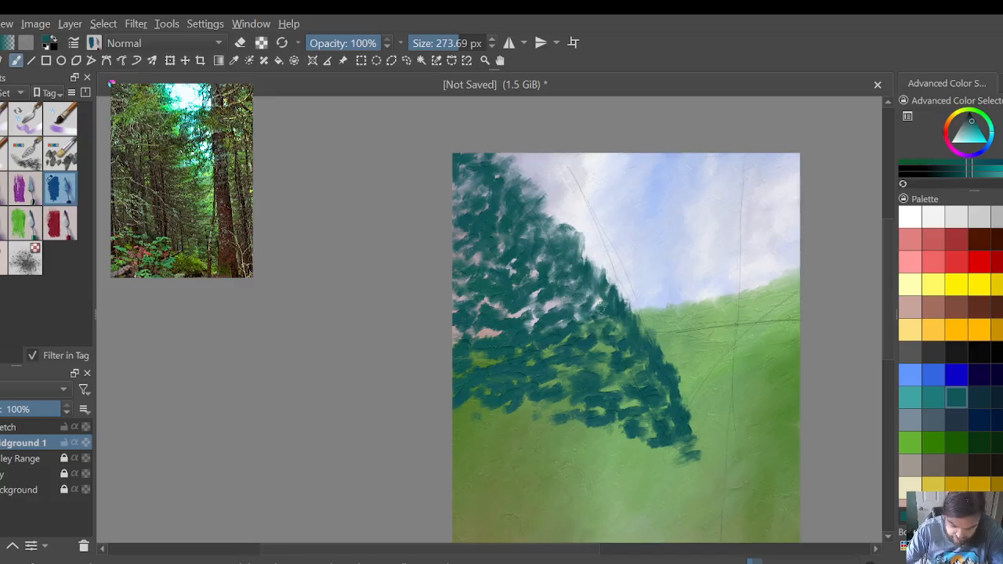
mouse_move(599, 277)
left_mouse_down()
mouse_move(559, 201)
mouse_move(555, 213)
mouse_move(522, 168)
mouse_move(543, 189)
mouse_move(531, 188)
mouse_move(552, 210)
mouse_move(549, 225)
mouse_move(527, 159)
mouse_move(495, 163)
left_mouse_up()
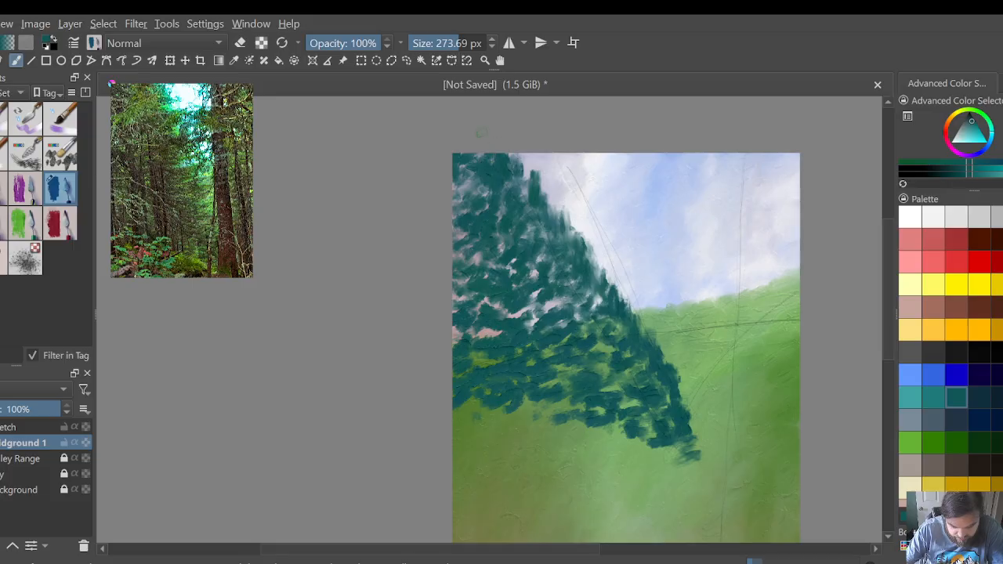
mouse_move(468, 234)
left_mouse_down()
mouse_move(499, 250)
mouse_move(538, 322)
mouse_move(554, 304)
mouse_move(559, 332)
mouse_move(571, 321)
mouse_move(588, 360)
mouse_move(606, 315)
mouse_move(617, 329)
mouse_move(611, 340)
mouse_move(653, 395)
mouse_move(662, 351)
mouse_move(674, 362)
mouse_move(686, 444)
left_mouse_up()
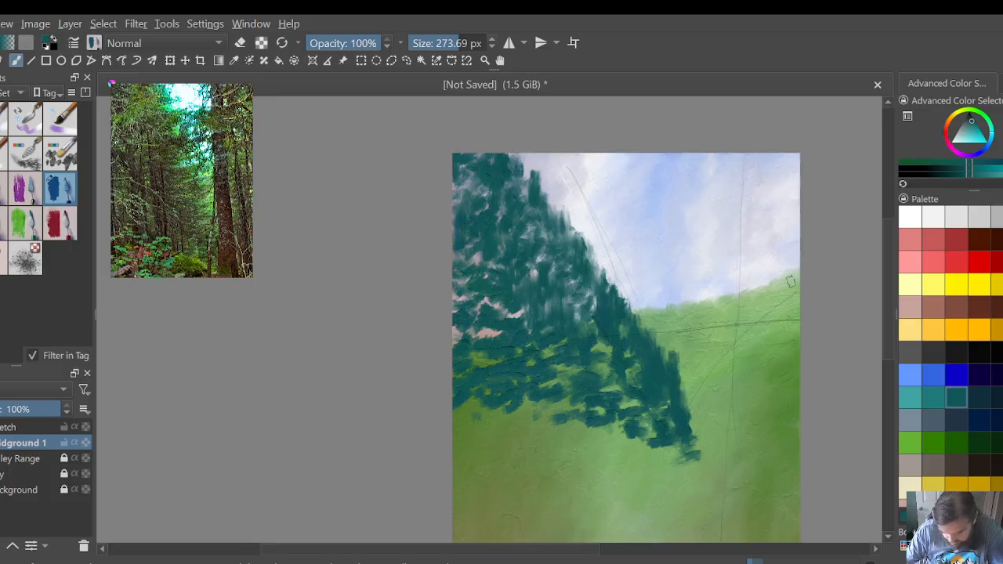
Step: Block in the teal foliage mass along the canvas's right edge down to the valley tip and extend the foliage's lower edge across the canvas
mouse_move(790, 280)
left_mouse_down()
mouse_move(783, 339)
mouse_move(774, 297)
mouse_move(775, 339)
mouse_move(759, 366)
mouse_move(751, 339)
mouse_move(751, 359)
mouse_move(741, 356)
mouse_move(742, 421)
mouse_move(724, 341)
mouse_move(724, 367)
mouse_move(741, 312)
mouse_move(780, 267)
mouse_move(784, 304)
mouse_move(803, 257)
mouse_move(799, 215)
mouse_move(797, 263)
mouse_move(805, 257)
mouse_move(766, 288)
left_mouse_up()
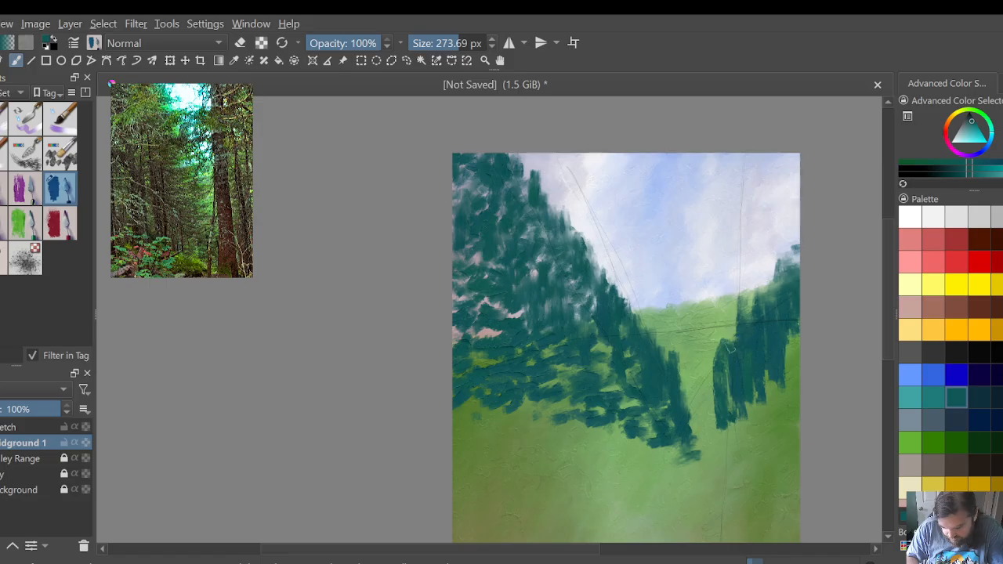
mouse_move(721, 381)
left_mouse_down()
mouse_move(703, 403)
mouse_move(698, 444)
mouse_move(736, 439)
mouse_move(726, 439)
mouse_move(780, 374)
mouse_move(790, 333)
mouse_move(791, 368)
mouse_move(768, 389)
mouse_move(783, 406)
mouse_move(760, 423)
mouse_move(782, 409)
mouse_move(787, 427)
mouse_move(818, 445)
left_mouse_up()
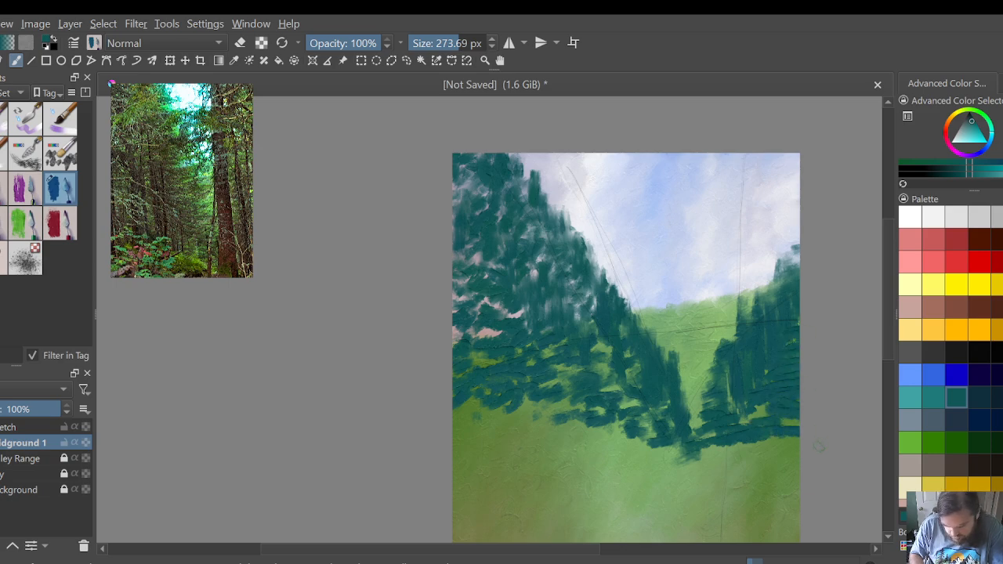
mouse_move(516, 400)
left_mouse_down()
mouse_move(509, 437)
mouse_move(492, 419)
mouse_move(469, 427)
mouse_move(454, 404)
left_mouse_up()
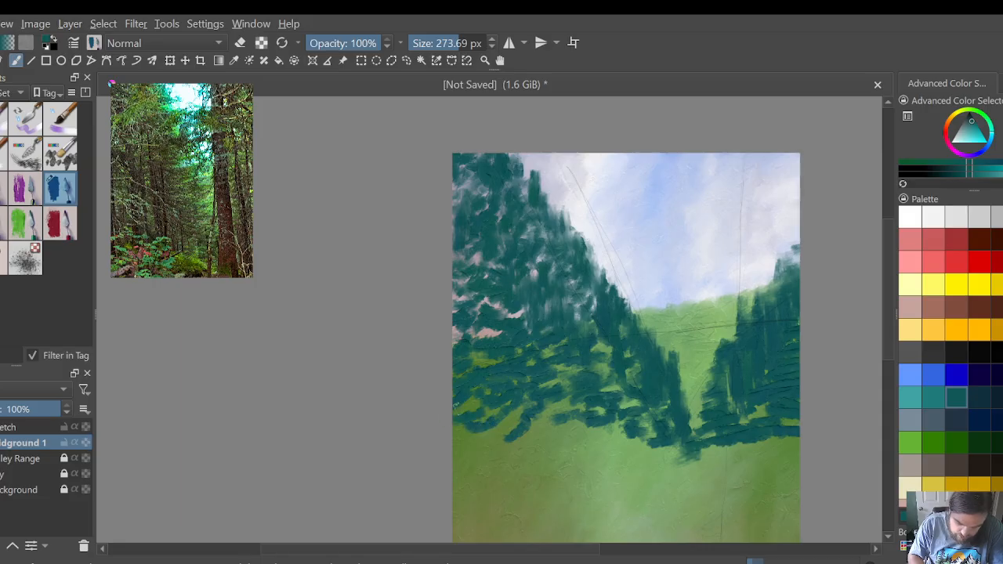
mouse_move(554, 429)
left_mouse_down()
mouse_move(664, 454)
mouse_move(810, 440)
mouse_move(779, 444)
left_mouse_up()
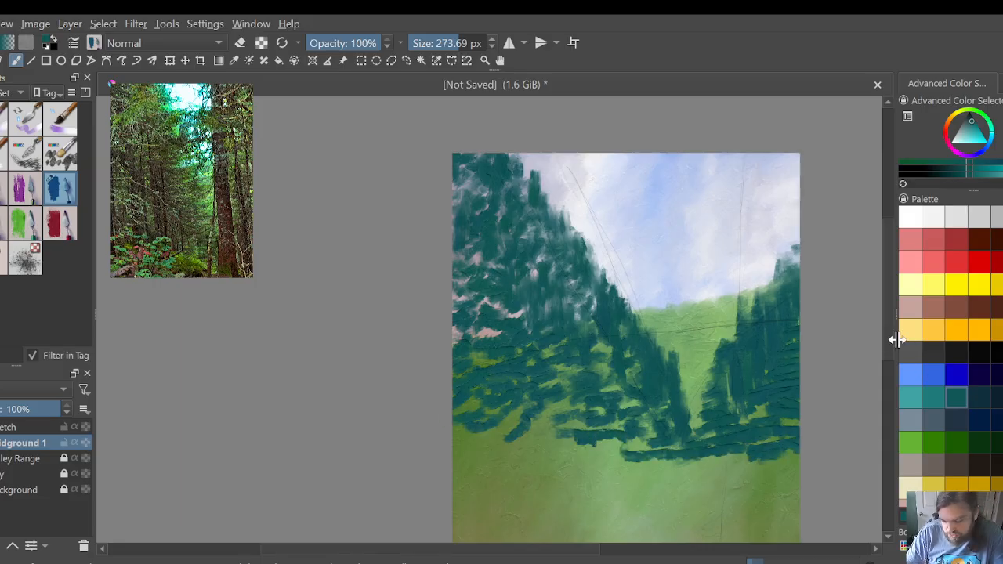
scroll(888, 364, "down", 3)
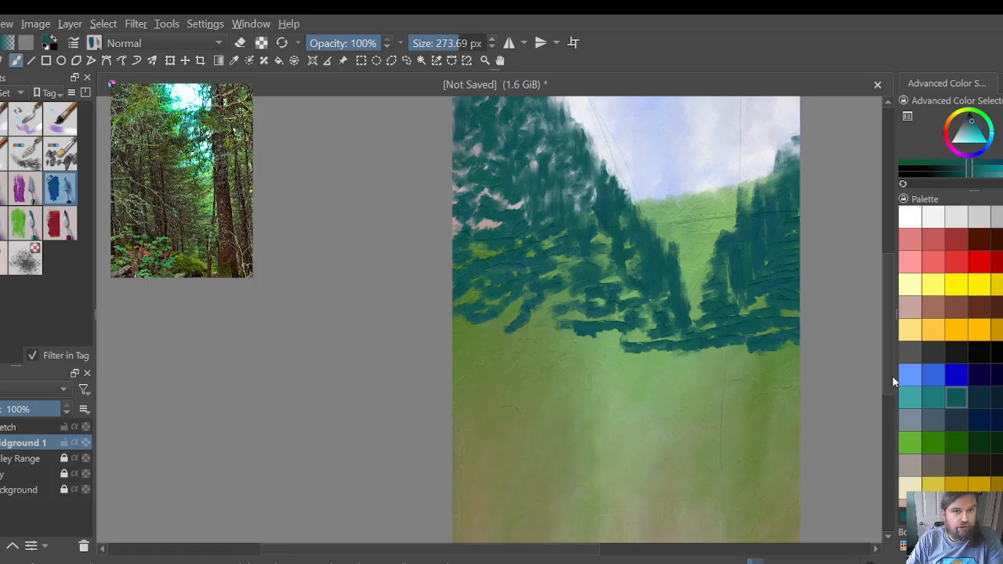
mouse_move(559, 312)
left_mouse_down()
mouse_move(527, 353)
mouse_move(455, 325)
mouse_move(594, 345)
mouse_move(572, 349)
mouse_move(709, 357)
mouse_move(780, 356)
mouse_move(792, 344)
mouse_move(737, 380)
left_mouse_up()
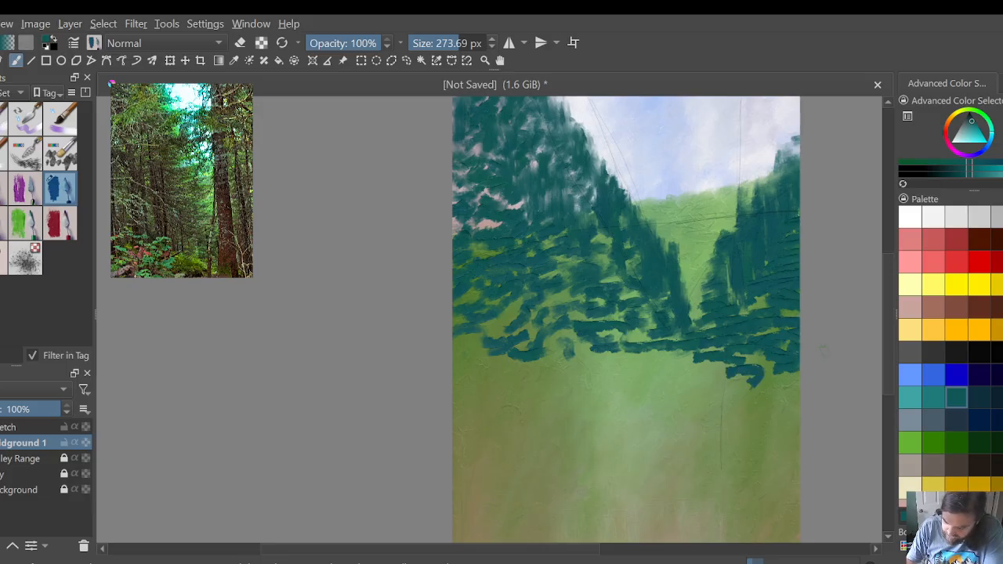
Step: Pick a dark green from the palette and dab shadow patches over the teal foliage along the canvas's left edge
left_click(977, 442)
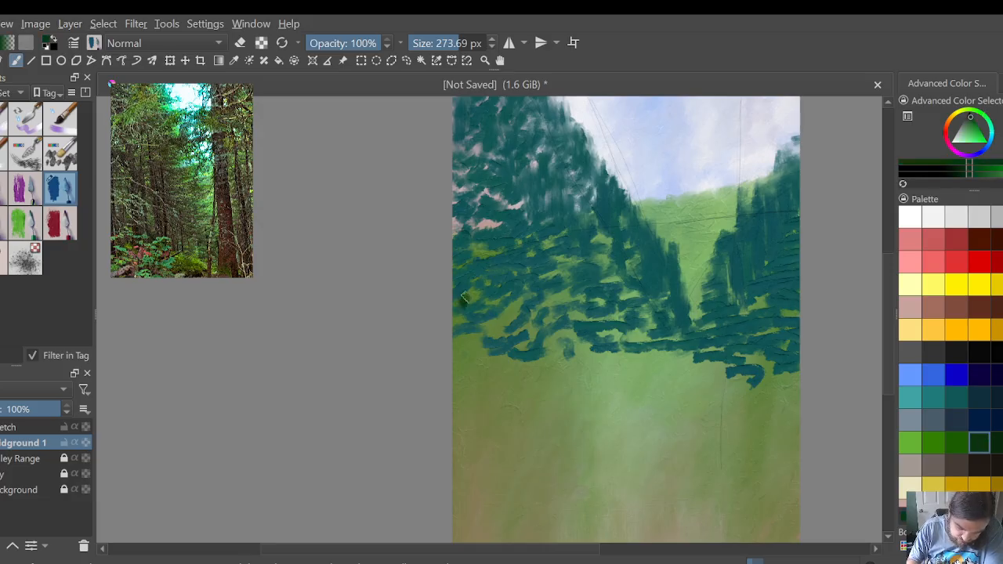
mouse_move(464, 296)
left_mouse_down()
mouse_move(455, 214)
mouse_move(459, 190)
mouse_move(489, 179)
mouse_move(465, 201)
mouse_move(489, 206)
mouse_move(479, 178)
mouse_move(482, 202)
mouse_move(498, 211)
mouse_move(494, 180)
mouse_move(496, 213)
mouse_move(514, 163)
mouse_move(499, 188)
mouse_move(474, 145)
left_mouse_up()
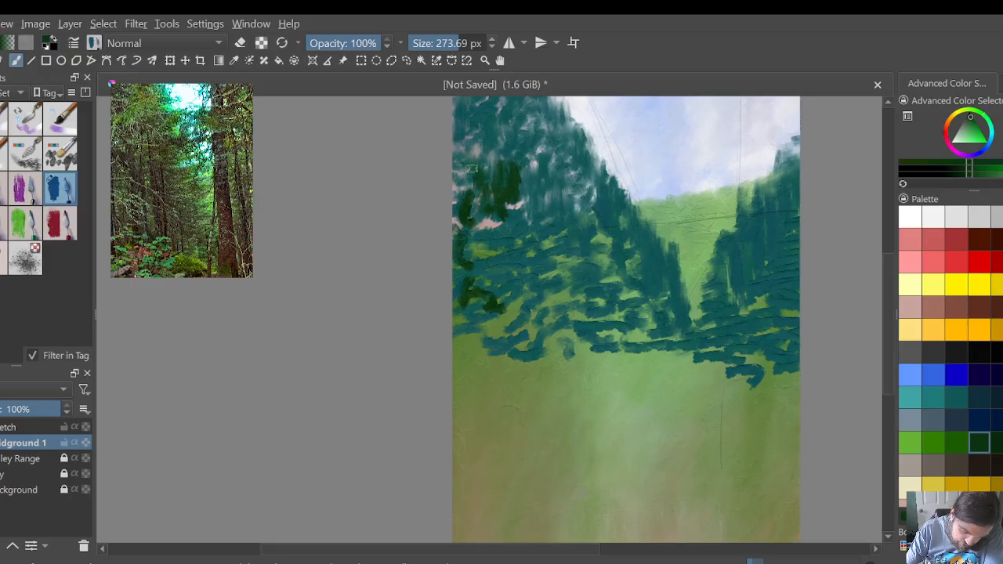
mouse_move(462, 180)
left_mouse_down()
mouse_move(458, 149)
mouse_move(459, 176)
left_mouse_up()
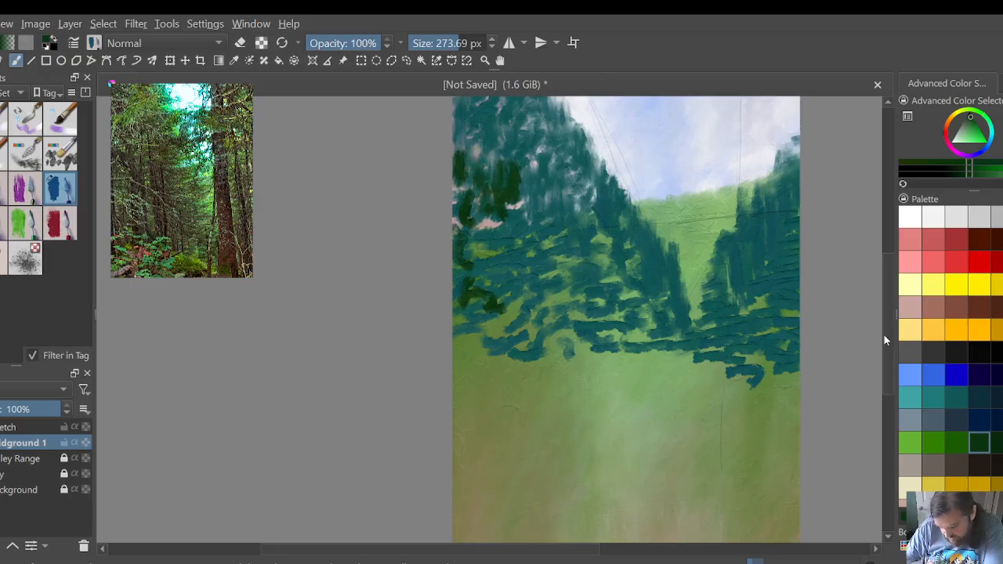
Step: Layer short vertical dark green strokes over the left foliage's upper area and down its slanted edge to the valley tip
left_click_drag(886, 335, 888, 319)
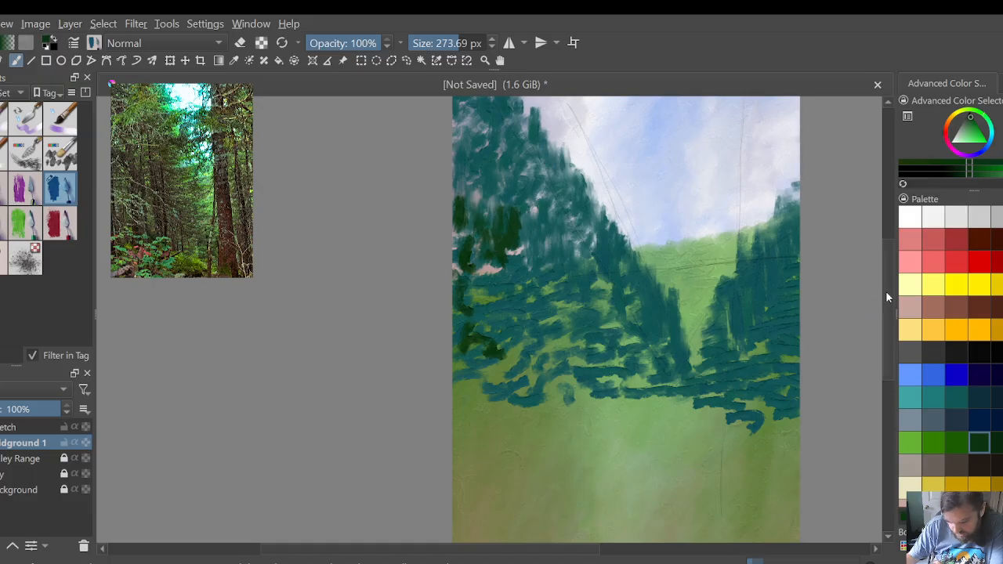
scroll(891, 303, "up", 2)
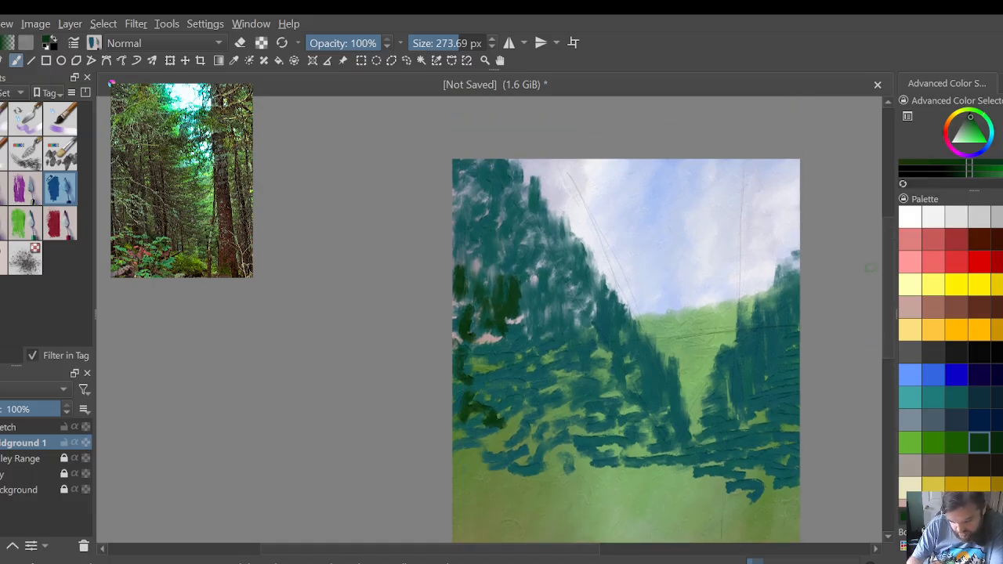
mouse_move(527, 174)
left_mouse_down()
mouse_move(528, 205)
mouse_move(550, 243)
mouse_move(566, 235)
mouse_move(553, 253)
mouse_move(520, 193)
mouse_move(496, 178)
left_mouse_up()
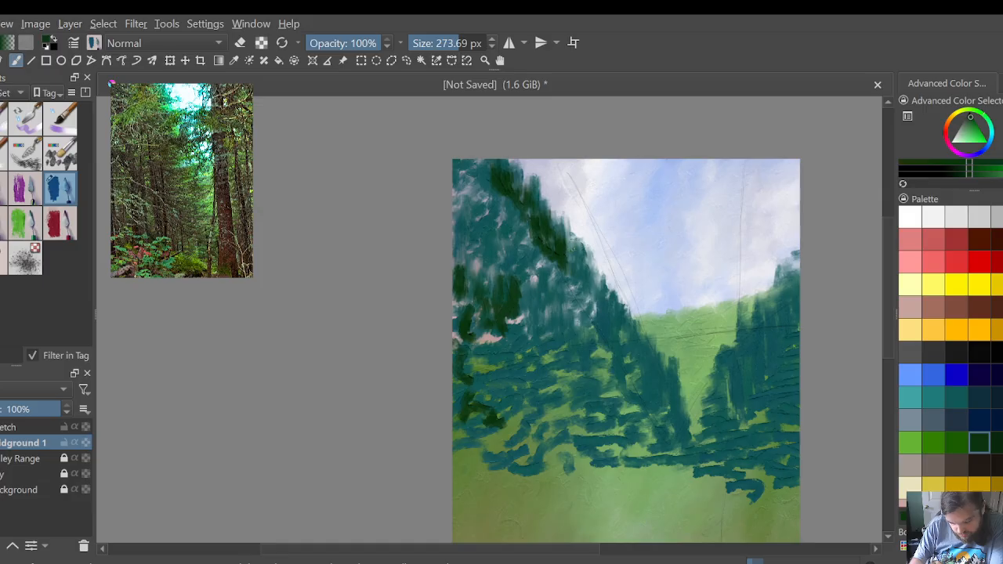
left_click_drag(573, 258, 586, 314)
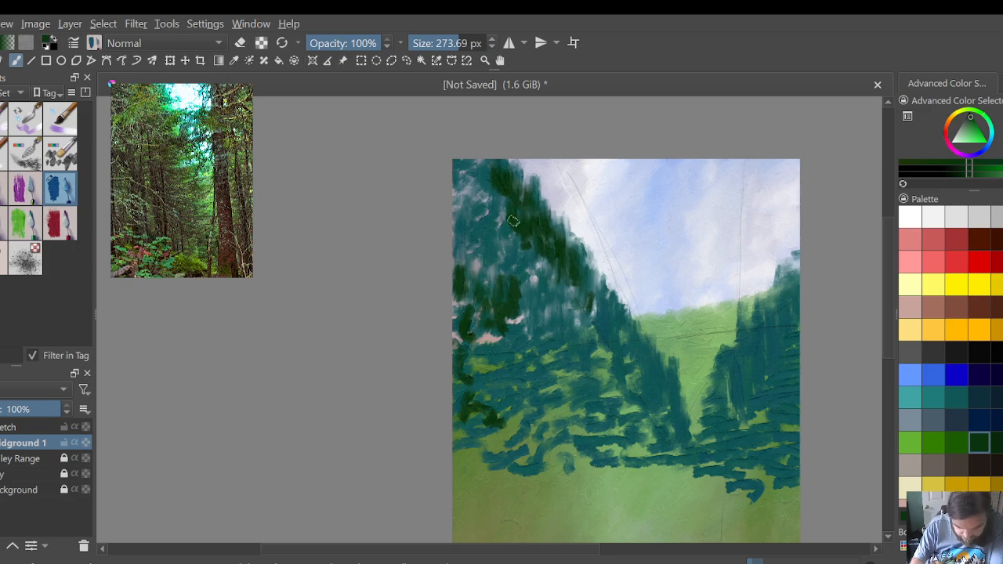
mouse_move(513, 221)
left_mouse_down()
mouse_move(495, 167)
mouse_move(489, 188)
mouse_move(479, 151)
mouse_move(470, 145)
mouse_move(467, 184)
left_mouse_up()
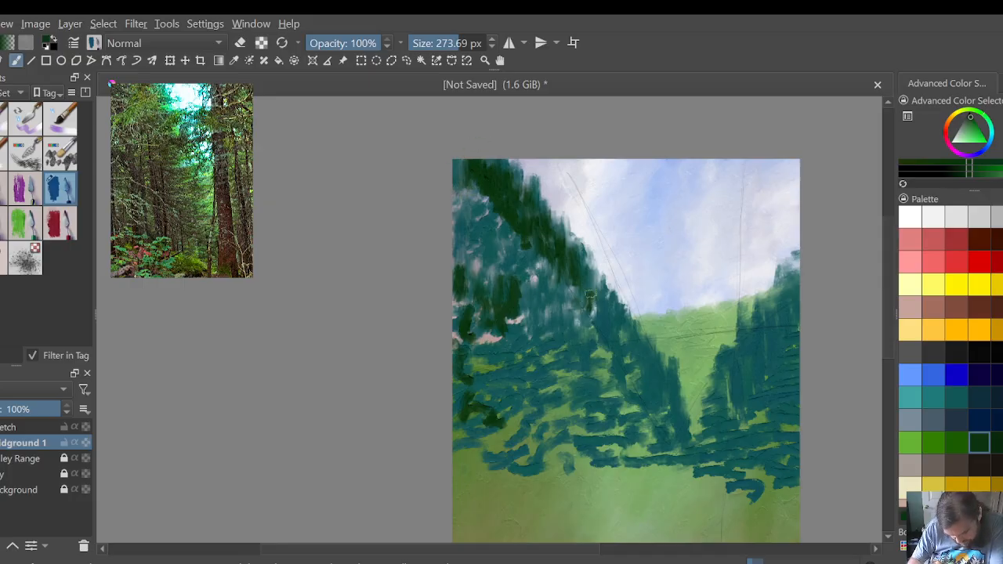
mouse_move(590, 294)
left_mouse_down()
mouse_move(599, 298)
mouse_move(584, 286)
mouse_move(602, 310)
mouse_move(604, 302)
mouse_move(604, 329)
mouse_move(603, 306)
mouse_move(621, 343)
mouse_move(609, 329)
mouse_move(619, 319)
mouse_move(624, 328)
mouse_move(633, 362)
mouse_move(649, 347)
mouse_move(682, 412)
mouse_move(685, 398)
mouse_move(657, 398)
mouse_move(616, 345)
mouse_move(602, 362)
mouse_move(573, 273)
mouse_move(559, 302)
mouse_move(539, 270)
mouse_move(532, 299)
mouse_move(540, 270)
mouse_move(555, 262)
mouse_move(513, 240)
left_mouse_up()
mouse_move(507, 243)
left_mouse_down()
mouse_move(492, 194)
mouse_move(471, 211)
mouse_move(466, 197)
mouse_move(455, 205)
left_mouse_up()
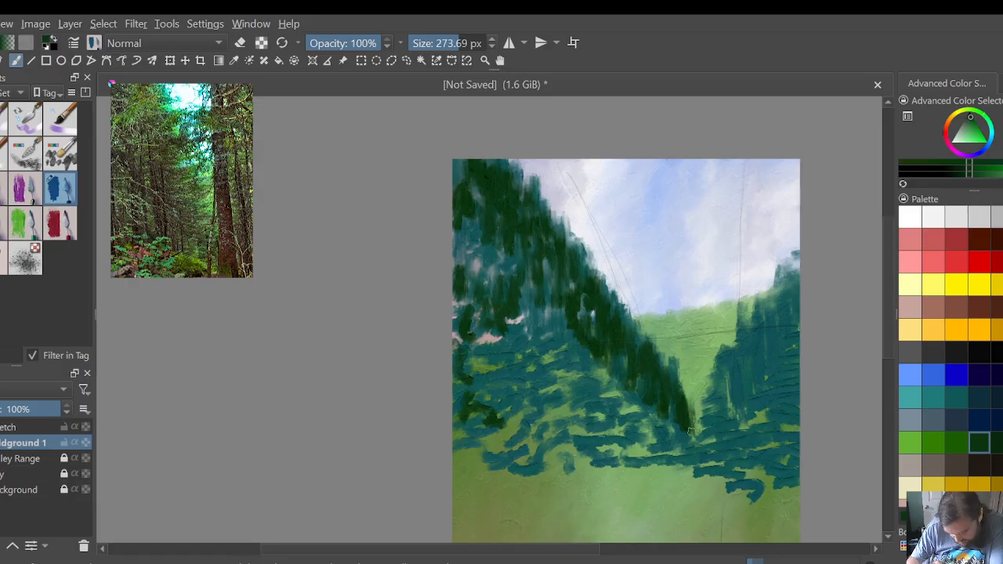
Step: Cover the right-hand foliage mass with vertical dark green strokes, from the valley tip up to its peak at the canvas edge
mouse_move(694, 429)
left_mouse_down()
mouse_move(699, 389)
mouse_move(713, 407)
mouse_move(733, 383)
mouse_move(723, 362)
mouse_move(742, 312)
mouse_move(741, 329)
mouse_move(758, 334)
mouse_move(766, 288)
mouse_move(792, 263)
left_mouse_up()
left_click_drag(782, 318, 795, 241)
mouse_move(787, 297)
left_mouse_down()
mouse_move(791, 342)
mouse_move(781, 318)
mouse_move(788, 347)
mouse_move(777, 377)
mouse_move(760, 340)
left_mouse_up()
mouse_move(757, 396)
left_mouse_down()
mouse_move(734, 397)
mouse_move(736, 372)
mouse_move(726, 432)
mouse_move(700, 409)
mouse_move(698, 463)
mouse_move(741, 450)
mouse_move(766, 427)
mouse_move(796, 350)
mouse_move(790, 386)
mouse_move(763, 404)
left_mouse_up()
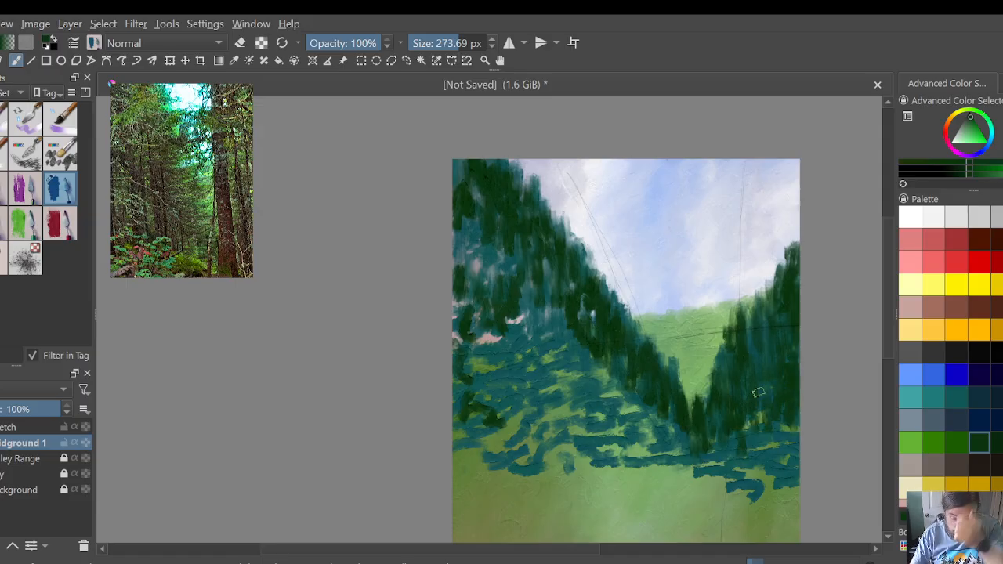
Step: Fill the left foliage's interior with vertical dark green strokes and carry them along the foliage's lower edge across the canvas
mouse_move(557, 300)
left_mouse_down()
mouse_move(539, 350)
mouse_move(512, 351)
mouse_move(484, 254)
mouse_move(472, 255)
mouse_move(462, 195)
left_mouse_up()
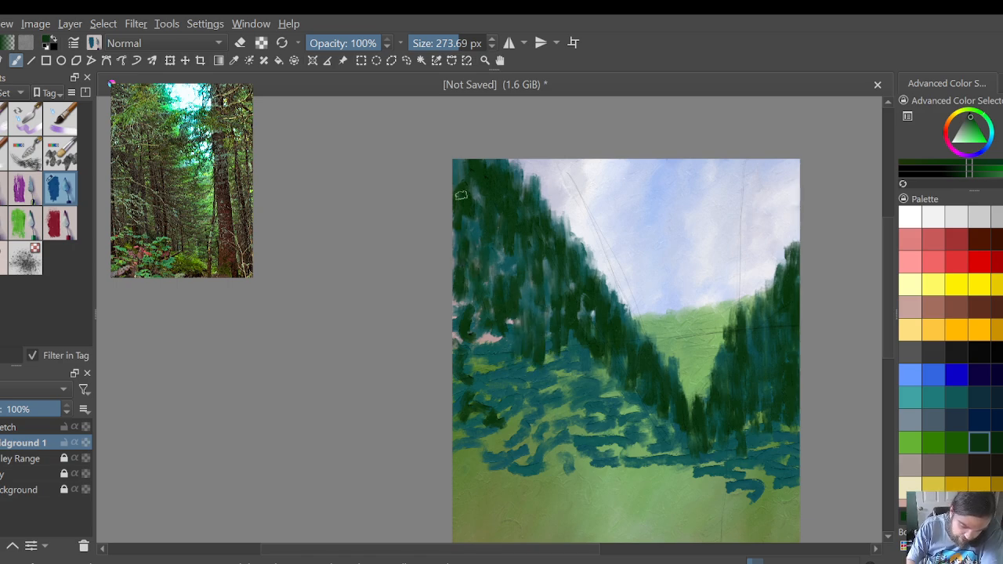
mouse_move(589, 374)
left_mouse_down()
mouse_move(576, 396)
mouse_move(563, 351)
mouse_move(600, 388)
mouse_move(619, 384)
mouse_move(638, 423)
mouse_move(676, 454)
mouse_move(715, 430)
mouse_move(794, 463)
left_mouse_up()
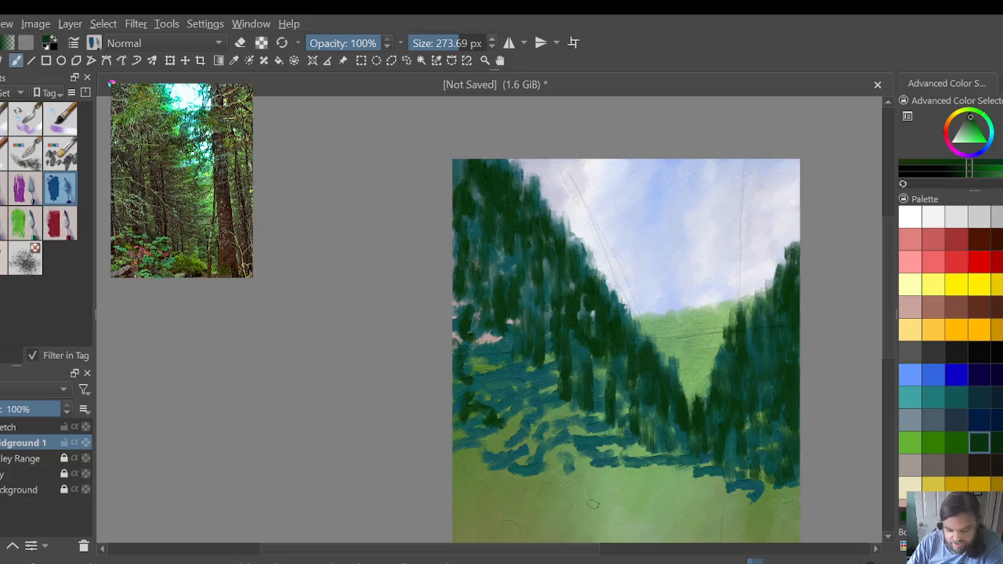
left_click_drag(494, 364, 467, 314)
mouse_move(484, 397)
left_mouse_down()
mouse_move(517, 376)
mouse_move(522, 344)
mouse_move(550, 417)
mouse_move(580, 443)
mouse_move(604, 423)
mouse_move(615, 482)
mouse_move(651, 469)
mouse_move(658, 439)
mouse_move(663, 478)
mouse_move(695, 441)
mouse_move(737, 471)
mouse_move(764, 427)
mouse_move(784, 462)
mouse_move(795, 447)
left_mouse_up()
mouse_move(694, 459)
left_mouse_down()
mouse_move(660, 431)
mouse_move(613, 469)
mouse_move(588, 474)
mouse_move(556, 402)
mouse_move(553, 447)
mouse_move(540, 450)
mouse_move(508, 383)
mouse_move(493, 383)
mouse_move(486, 418)
mouse_move(468, 441)
mouse_move(482, 421)
left_mouse_up()
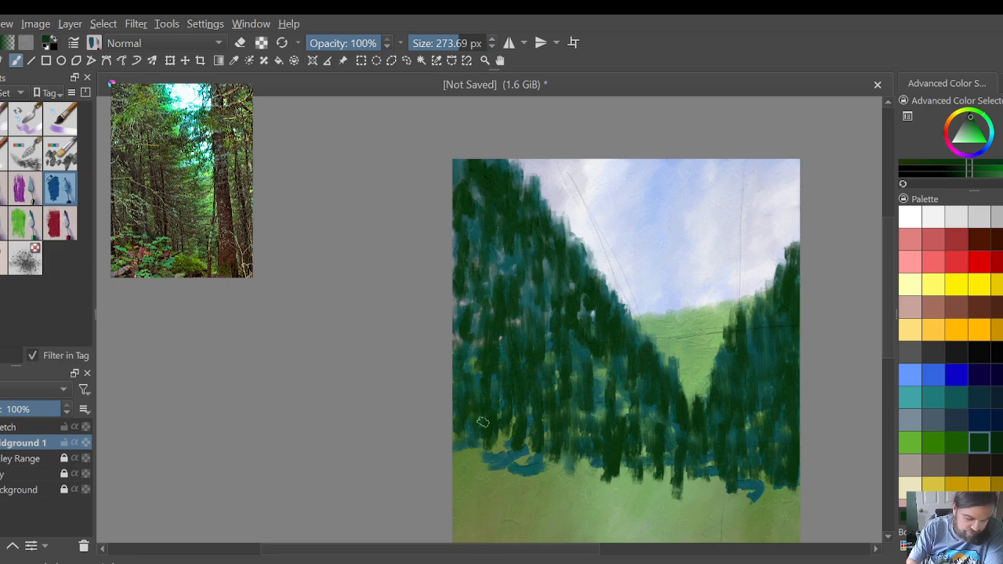
Step: Switch to the 403.27 px blending brush and smear the upper-left foliage vertically, pulling its edge into the sky
left_click(3, 224)
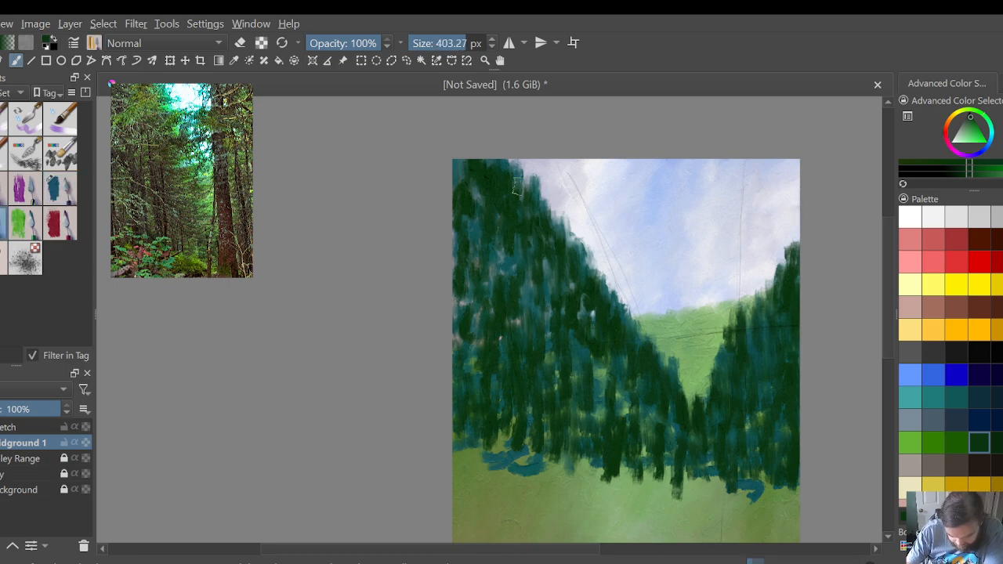
mouse_move(516, 189)
left_mouse_down()
mouse_move(518, 170)
mouse_move(502, 163)
mouse_move(534, 202)
mouse_move(529, 174)
mouse_move(547, 215)
mouse_move(531, 171)
left_mouse_up()
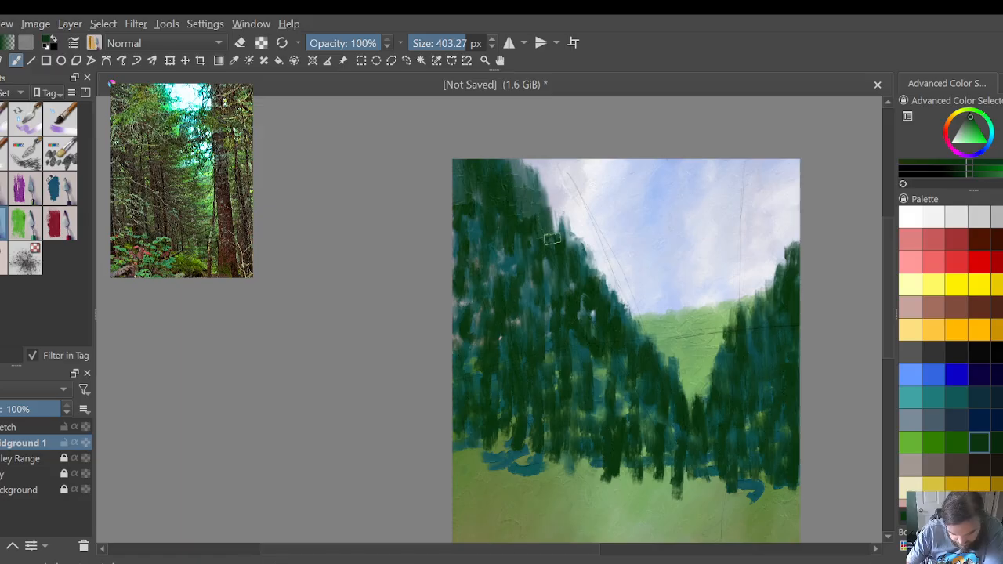
left_click_drag(561, 227, 554, 196)
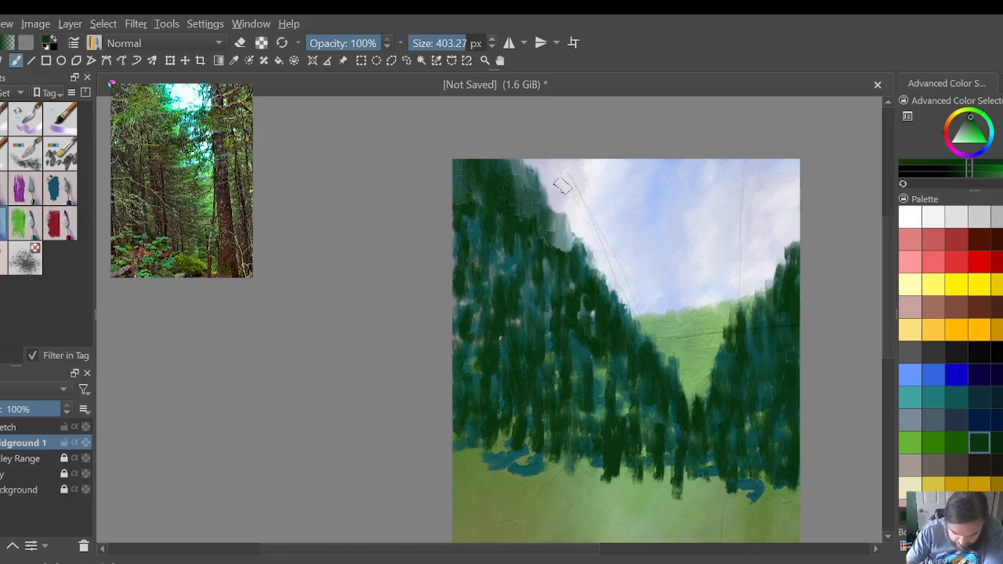
mouse_move(571, 269)
left_mouse_down()
mouse_move(575, 239)
mouse_move(557, 253)
mouse_move(555, 240)
mouse_move(573, 265)
mouse_move(583, 249)
mouse_move(573, 228)
mouse_move(561, 235)
mouse_move(540, 186)
left_mouse_up()
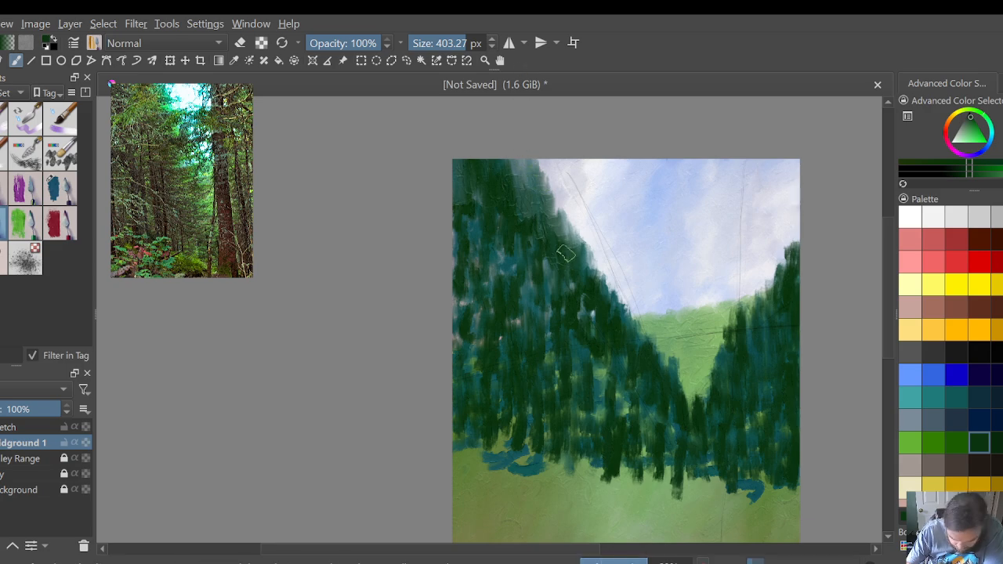
left_click_drag(560, 216, 542, 165)
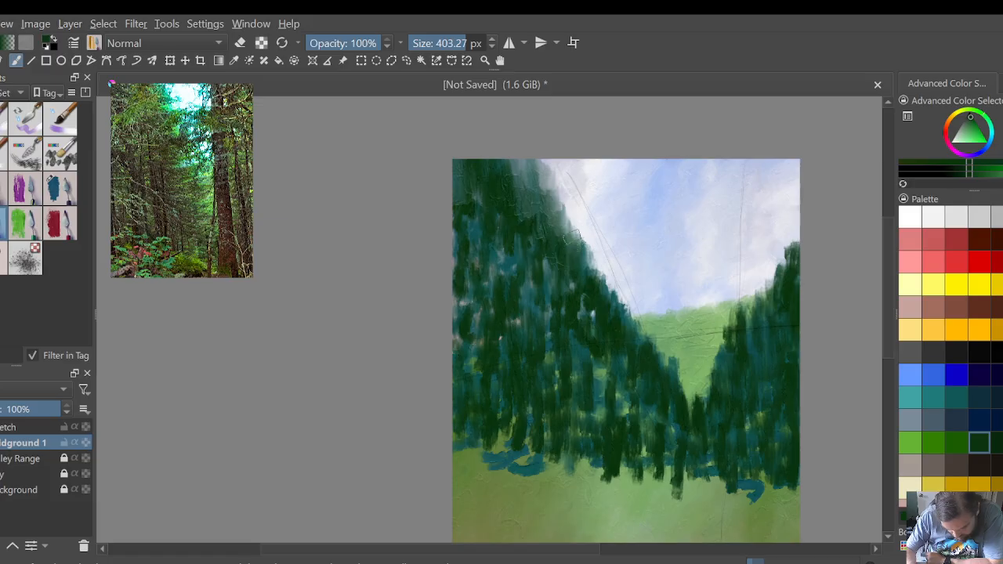
Step: Blend the left foliage's slanted edge outward toward the sketched guide line and smooth the mass's interior with vertical strokes
left_click_drag(575, 231, 551, 172)
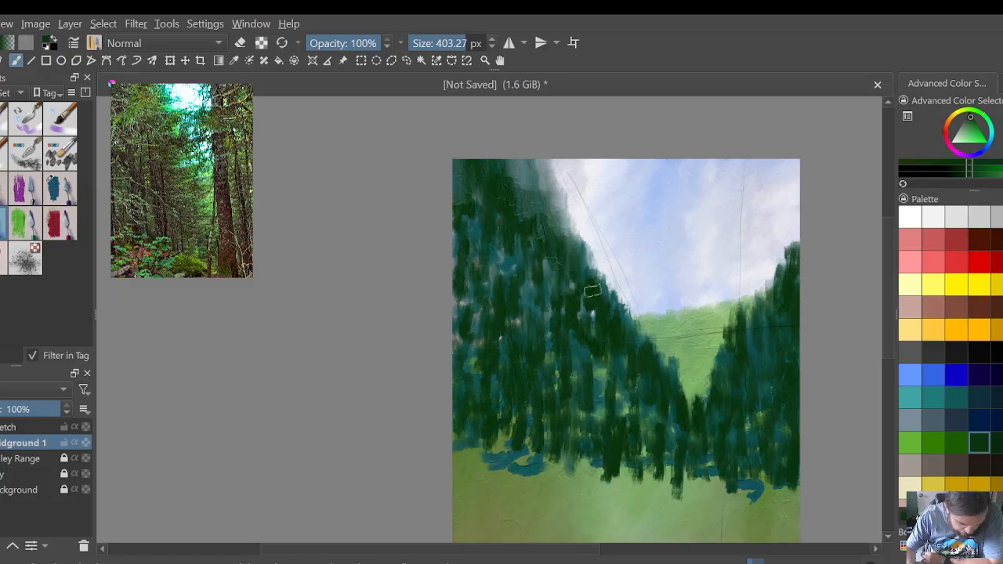
mouse_move(593, 279)
left_mouse_down()
mouse_move(579, 246)
mouse_move(553, 160)
left_mouse_up()
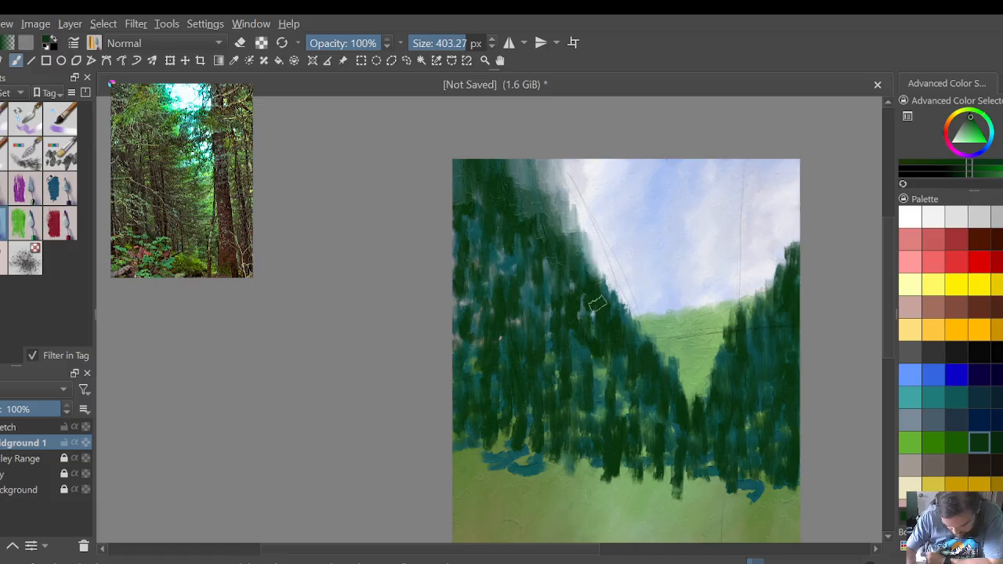
mouse_move(597, 306)
left_mouse_down()
mouse_move(586, 231)
mouse_move(548, 161)
left_mouse_up()
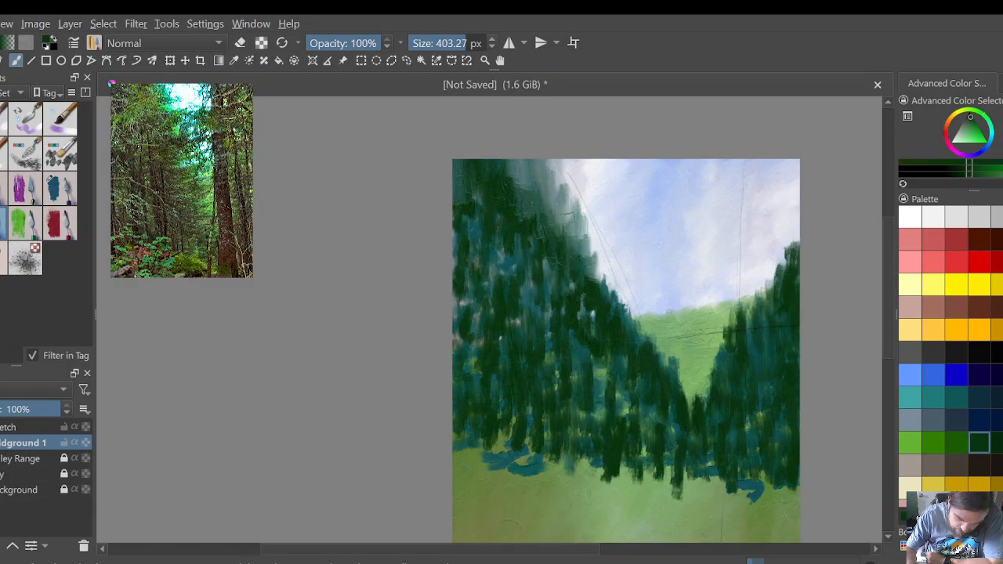
left_click_drag(559, 191, 560, 167)
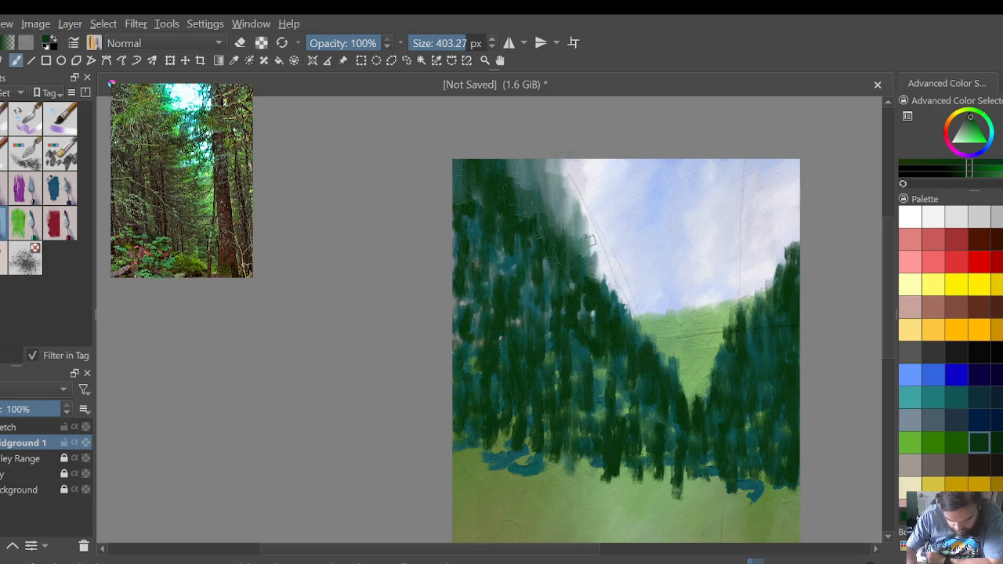
mouse_move(596, 271)
left_mouse_down()
mouse_move(578, 187)
mouse_move(558, 167)
left_mouse_up()
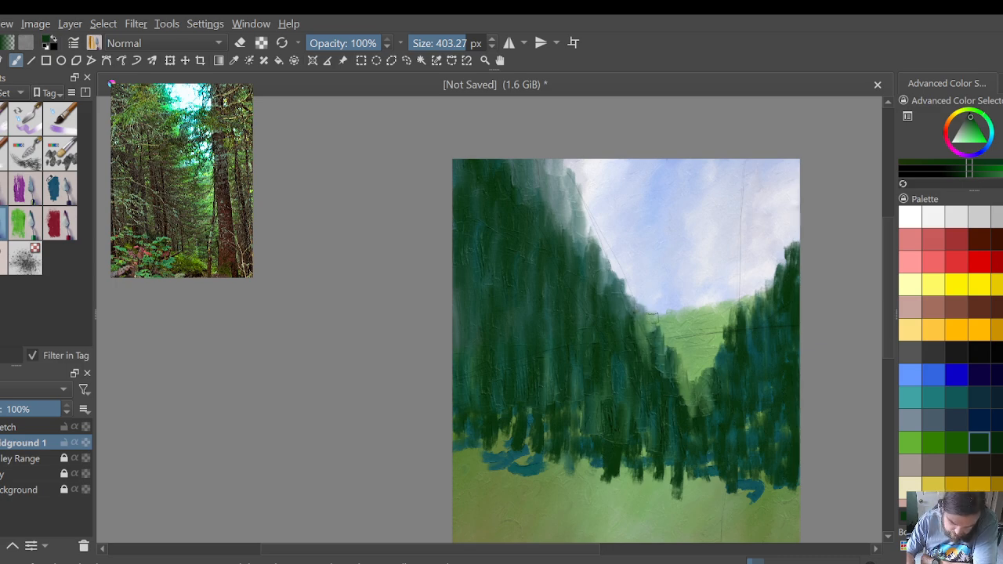
Step: Blend the foliage edges on both sides of the valley gap into the light green hill between them
left_click_drag(661, 337, 671, 362)
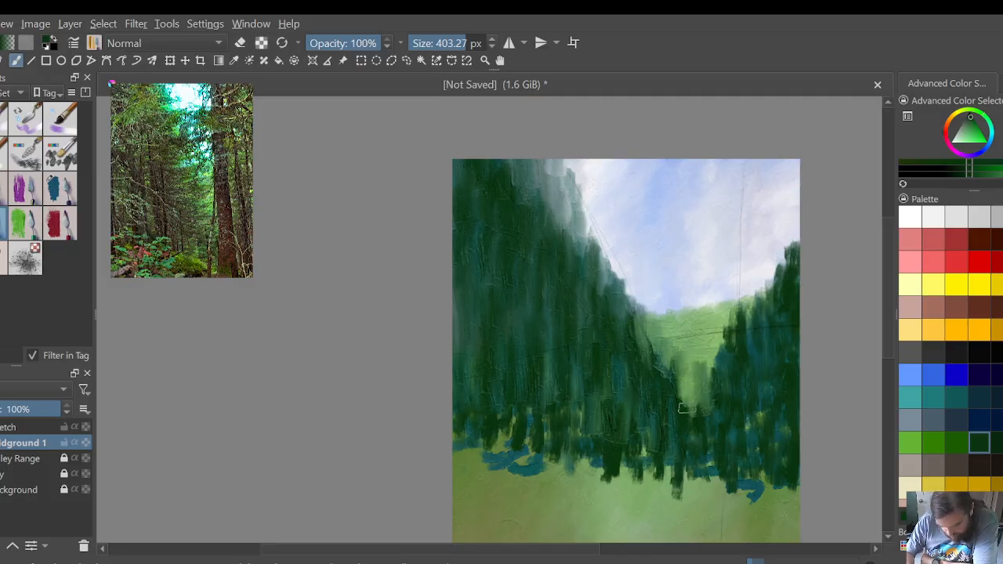
mouse_move(679, 390)
left_mouse_down()
mouse_move(695, 409)
mouse_move(694, 382)
mouse_move(718, 351)
mouse_move(693, 362)
left_mouse_up()
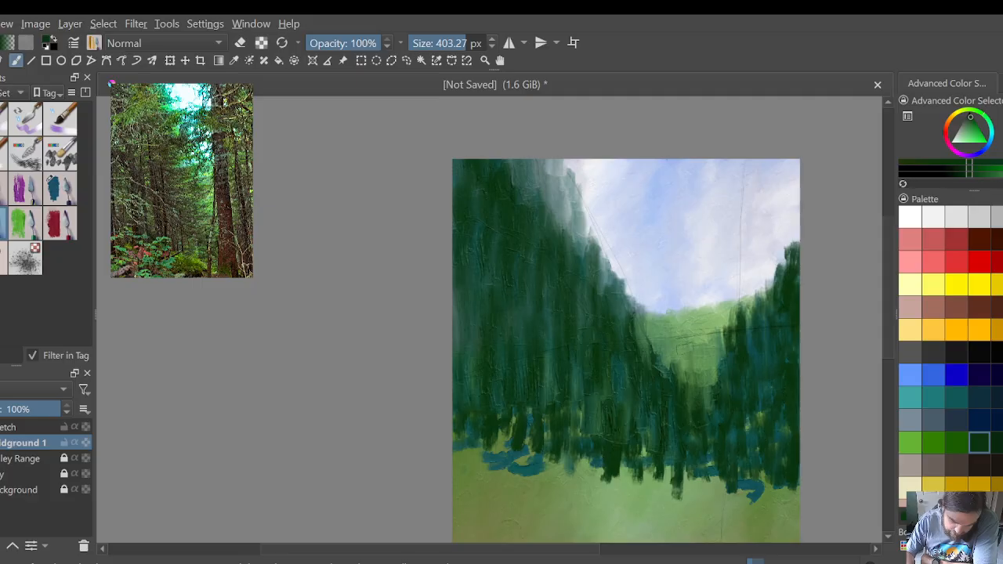
mouse_move(729, 319)
left_mouse_down()
mouse_move(717, 382)
mouse_move(710, 360)
mouse_move(698, 384)
mouse_move(666, 376)
mouse_move(660, 357)
mouse_move(687, 367)
mouse_move(678, 374)
mouse_move(674, 355)
mouse_move(649, 361)
mouse_move(634, 334)
mouse_move(640, 356)
left_mouse_up()
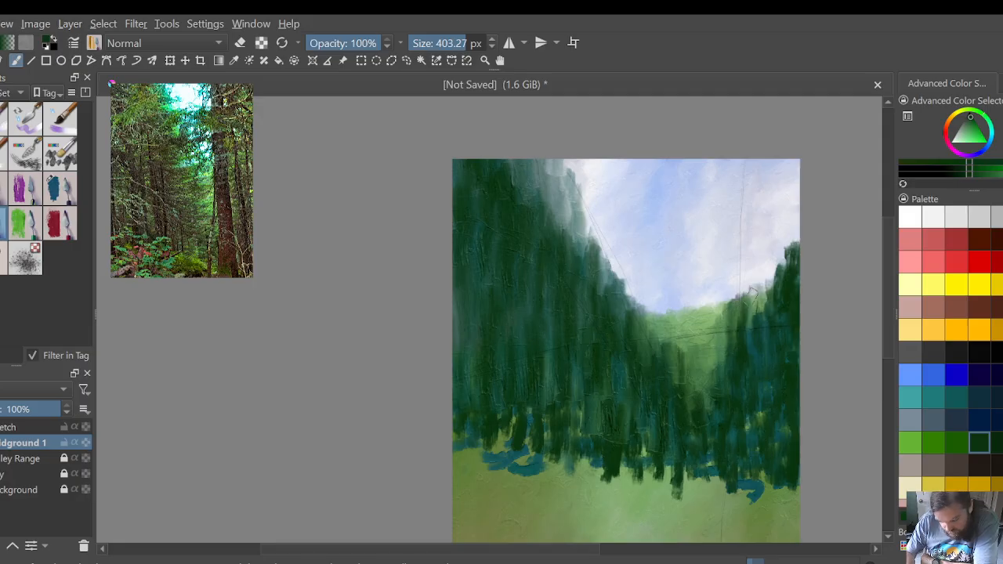
Step: Smear the right foliage's upper edge upward into the sky, raising its peak along the canvas's right edge
mouse_move(761, 299)
left_mouse_down()
mouse_move(759, 334)
mouse_move(794, 260)
mouse_move(793, 216)
left_mouse_up()
left_click_drag(788, 262, 793, 199)
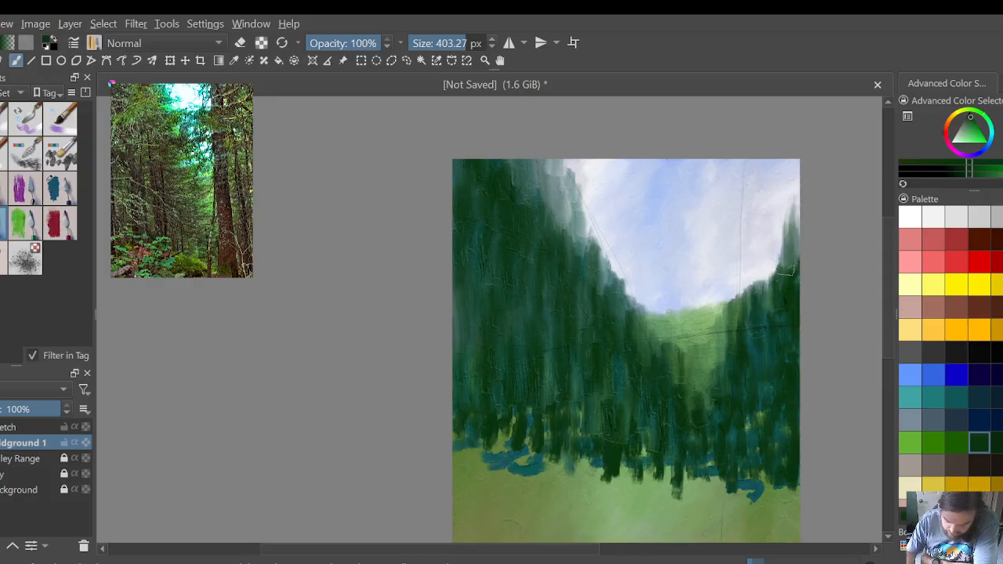
left_click_drag(788, 239, 790, 213)
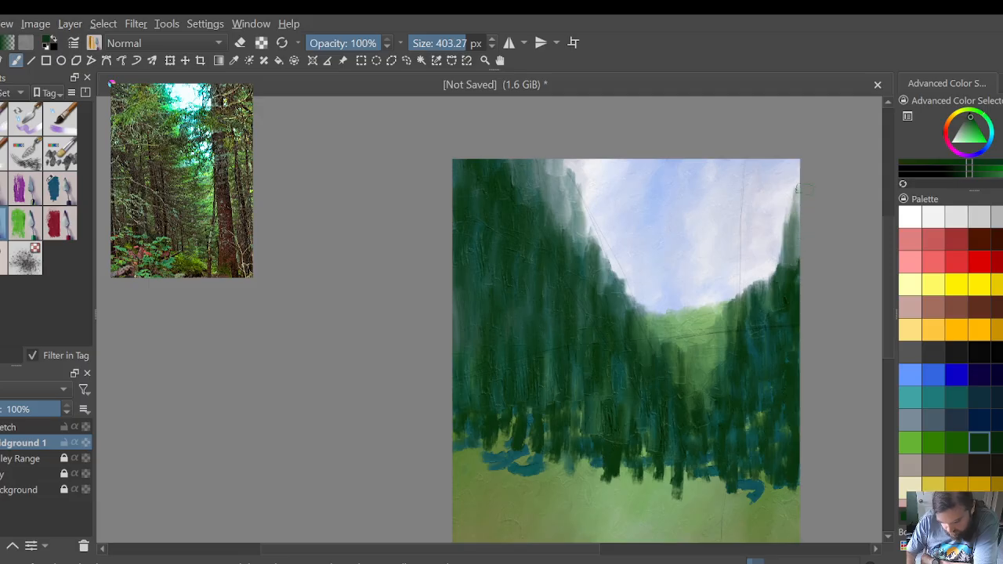
mouse_move(785, 256)
left_mouse_down()
mouse_move(777, 290)
mouse_move(768, 272)
mouse_move(796, 186)
left_mouse_up()
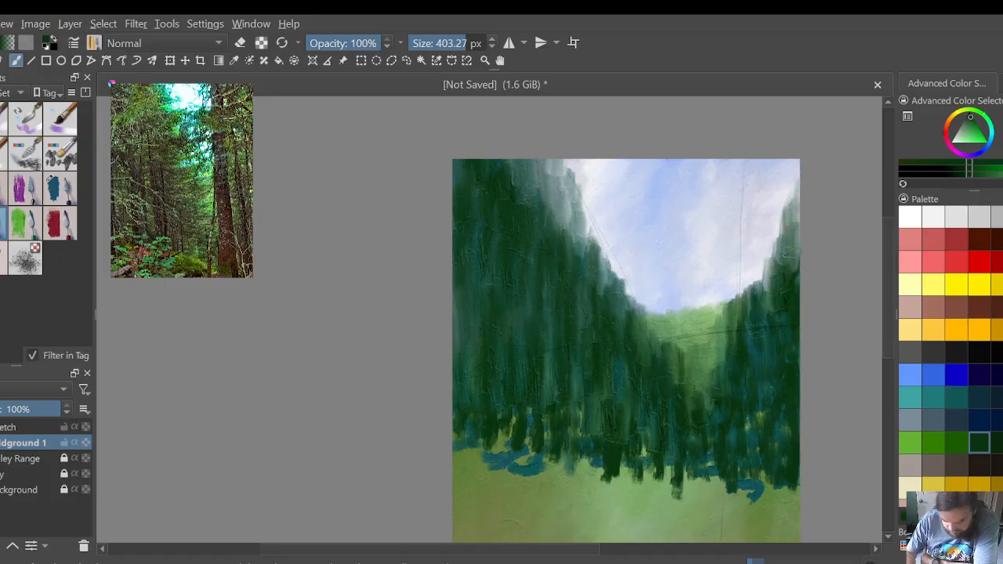
Step: Blend the right foliage's slanted edge against the sky with upward strokes, tapering its peak at the canvas's upper-right corner
mouse_move(790, 272)
left_mouse_down()
mouse_move(762, 295)
mouse_move(775, 295)
mouse_move(752, 278)
left_mouse_up()
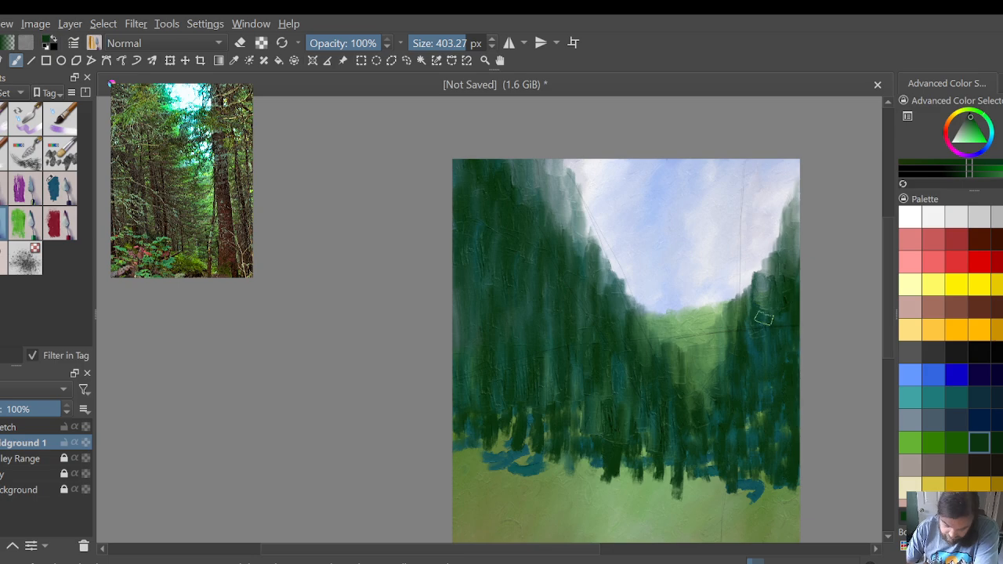
left_click_drag(764, 318, 791, 197)
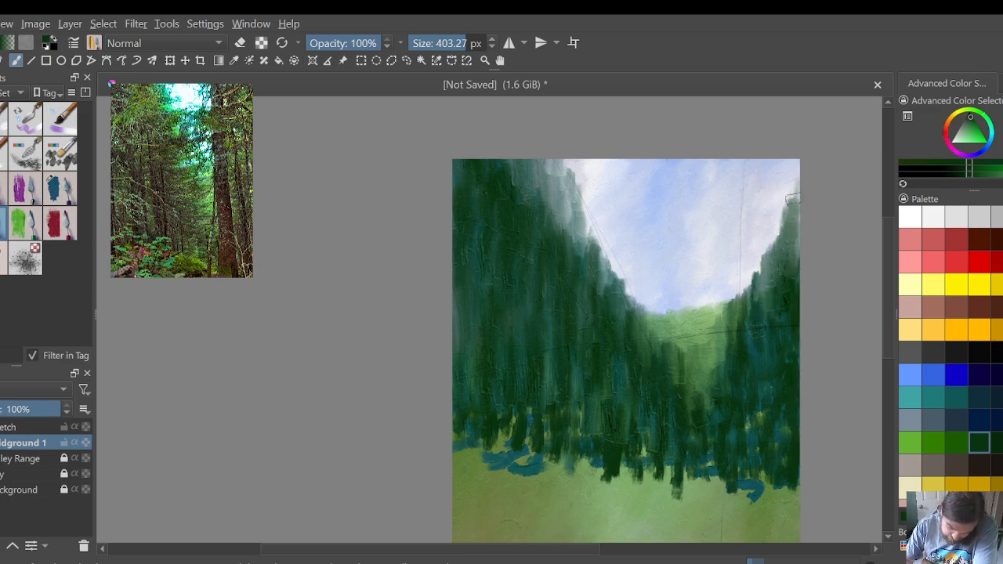
mouse_move(787, 287)
left_mouse_down()
mouse_move(796, 282)
mouse_move(797, 196)
left_mouse_up()
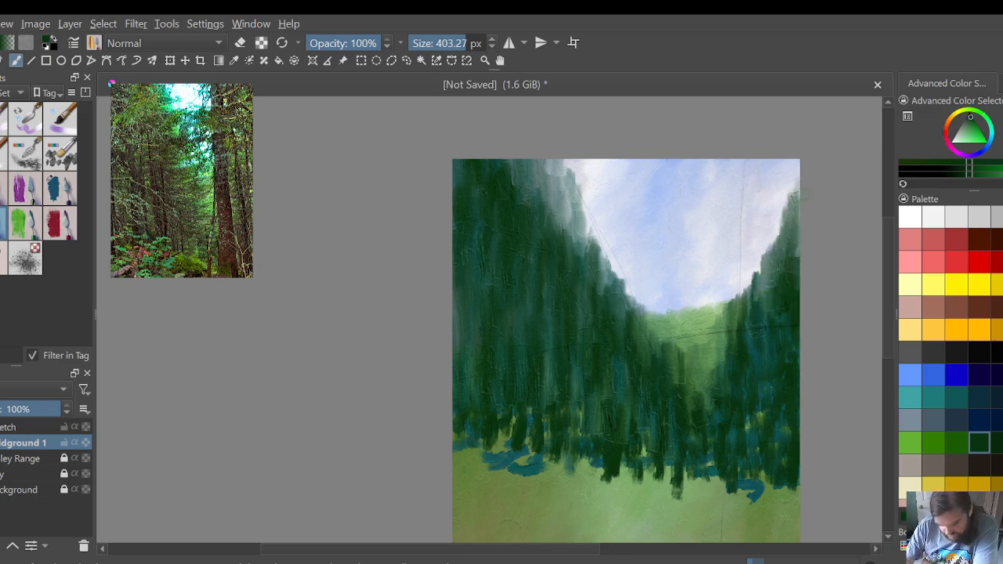
left_click_drag(787, 254, 801, 203)
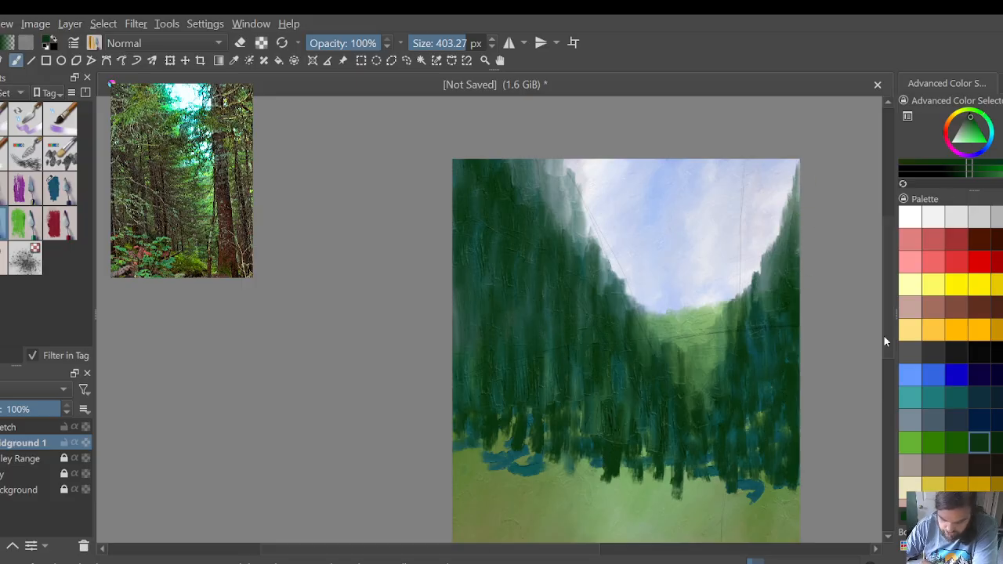
Step: Lock and hide the sketch layer, and blend the right foliage's slope down into both sides of the valley gap
scroll(825, 310, "up", 1)
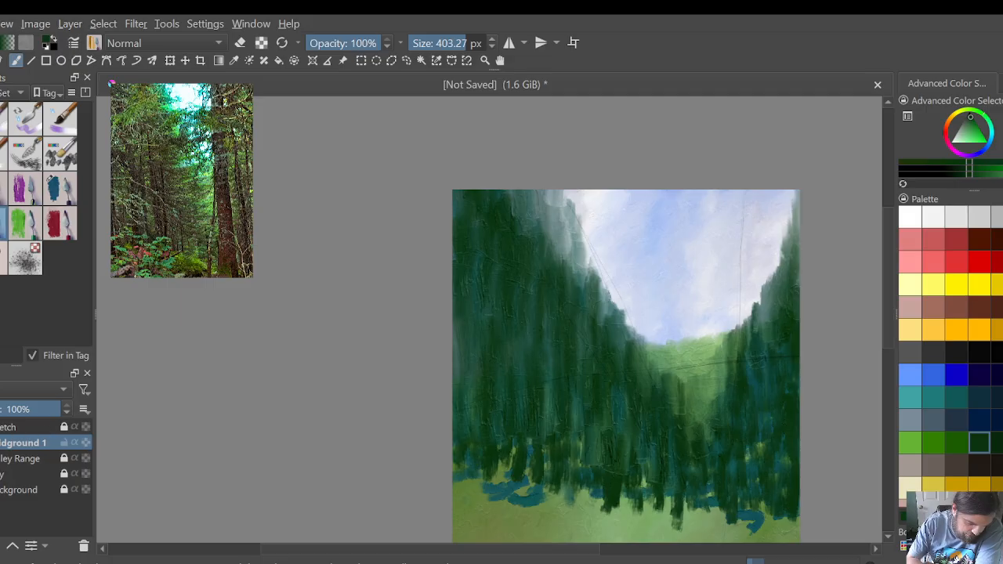
mouse_move(792, 319)
left_mouse_down()
mouse_move(801, 275)
mouse_move(795, 205)
left_mouse_up()
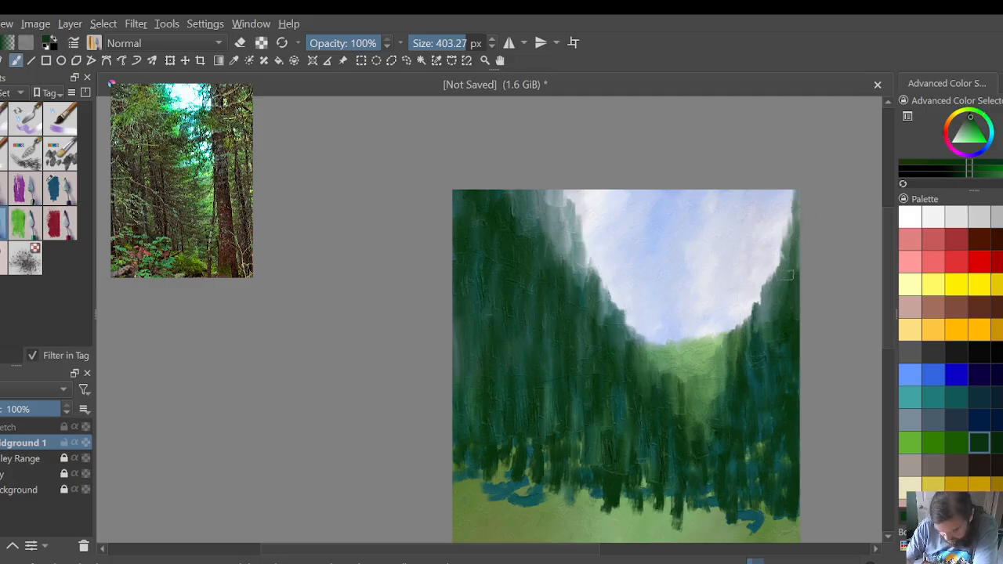
mouse_move(785, 275)
left_mouse_down()
mouse_move(775, 259)
mouse_move(773, 295)
mouse_move(741, 335)
left_mouse_up()
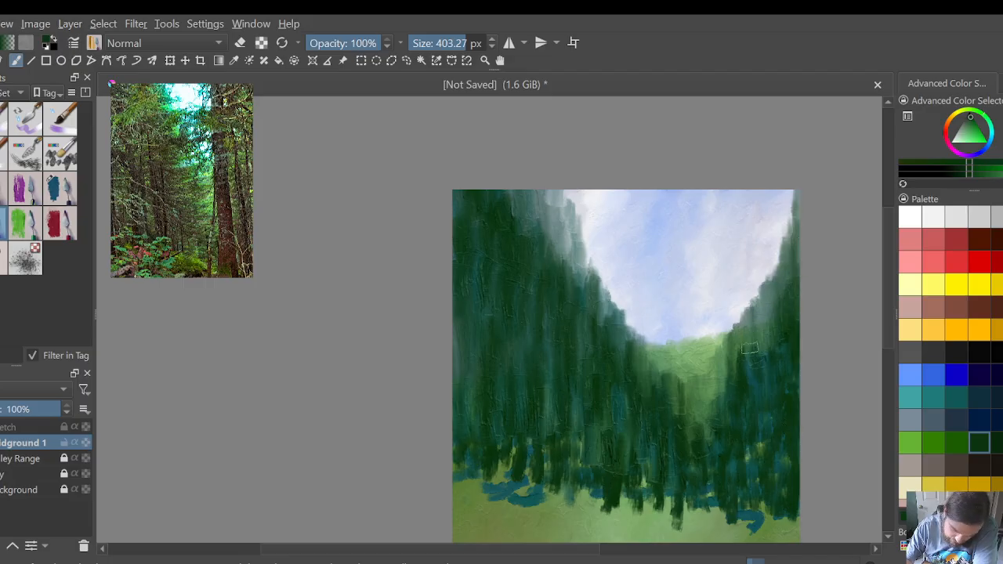
left_click_drag(750, 348, 712, 400)
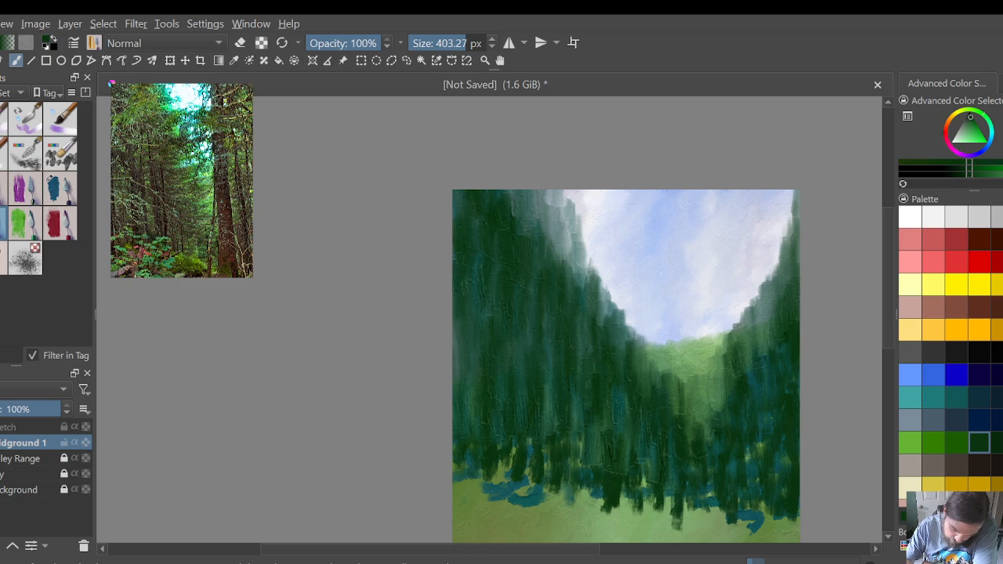
mouse_move(681, 370)
left_mouse_down()
mouse_move(670, 376)
mouse_move(652, 351)
mouse_move(641, 353)
left_mouse_up()
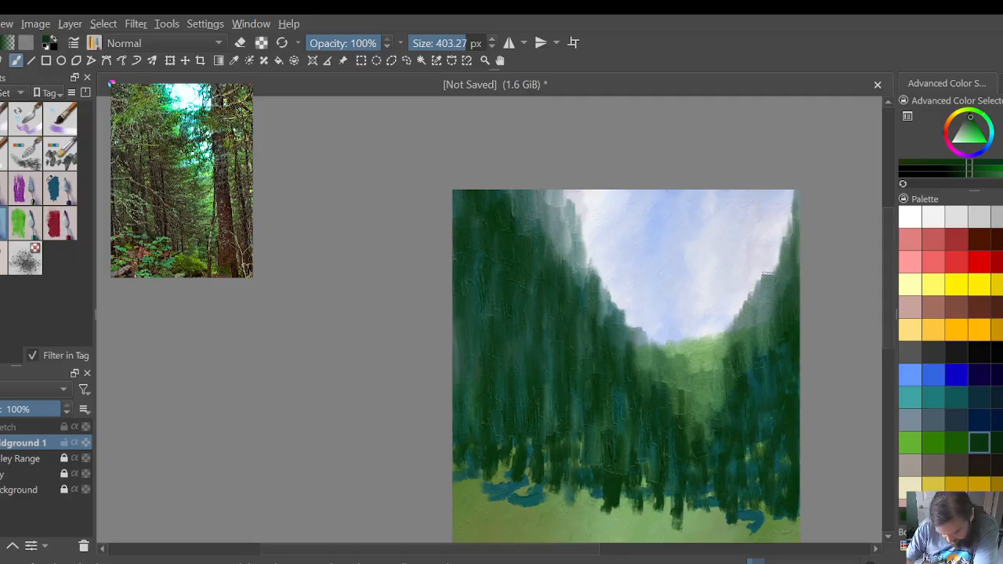
Step: Smooth the right foliage's interior with vertical strokes and blend the lower part of the light green gap into dark green
left_click_drag(777, 261, 792, 194)
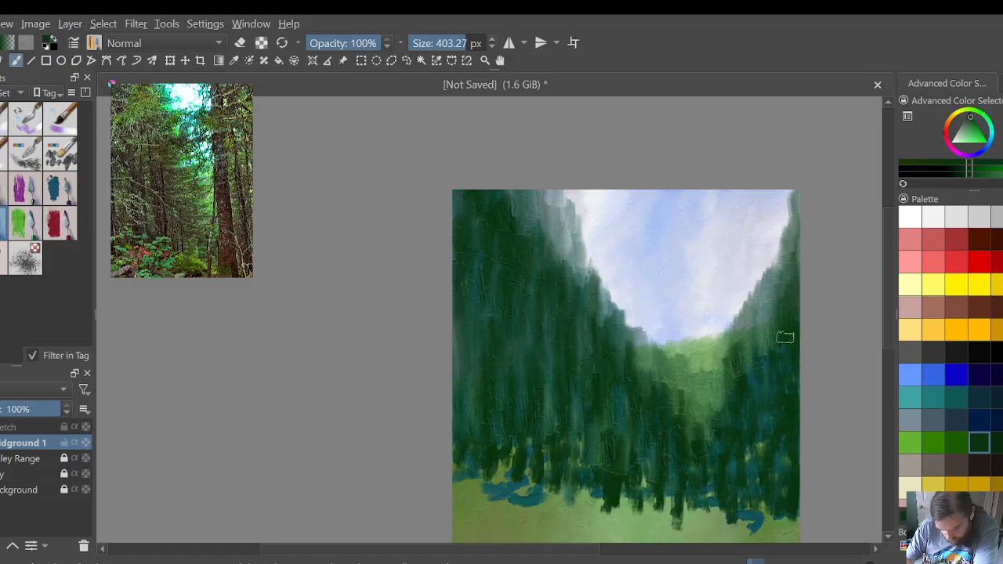
mouse_move(765, 363)
left_mouse_down()
mouse_move(733, 415)
mouse_move(742, 356)
mouse_move(721, 422)
mouse_move(716, 407)
mouse_move(713, 418)
mouse_move(696, 418)
mouse_move(654, 386)
mouse_move(688, 409)
mouse_move(723, 391)
left_mouse_up()
mouse_move(732, 355)
left_mouse_down()
mouse_move(722, 380)
mouse_move(754, 345)
left_mouse_up()
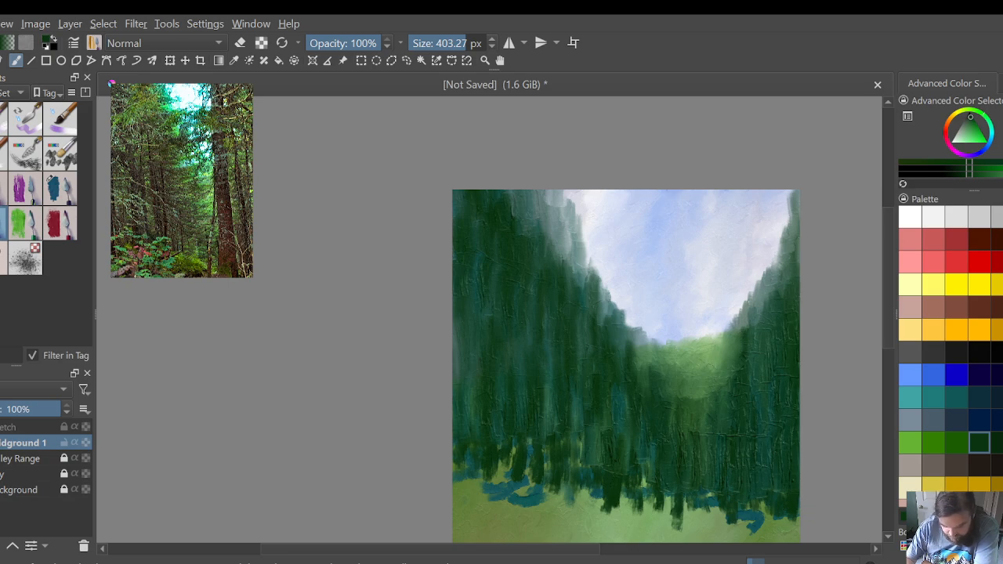
mouse_move(725, 333)
left_mouse_down()
mouse_move(717, 368)
mouse_move(710, 361)
mouse_move(721, 345)
left_mouse_up()
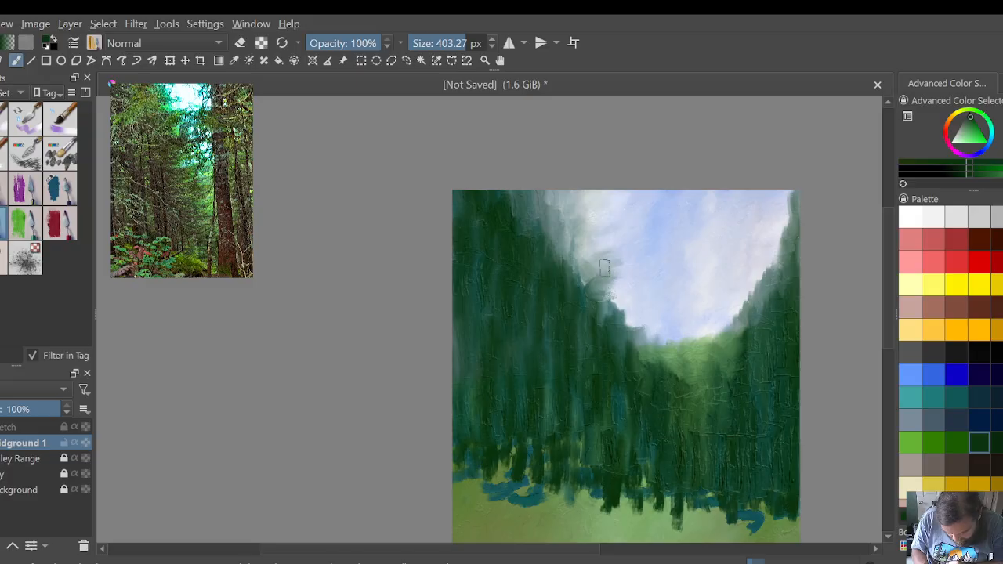
Step: Soften the left foliage's slanted edge into the sky with short angled smears, and blend the upper-left mass behind it
mouse_move(604, 268)
left_mouse_down()
mouse_move(629, 284)
mouse_move(625, 277)
mouse_move(613, 274)
mouse_move(607, 294)
mouse_move(630, 293)
mouse_move(605, 239)
mouse_move(618, 279)
mouse_move(591, 279)
mouse_move(583, 264)
mouse_move(614, 290)
left_mouse_up()
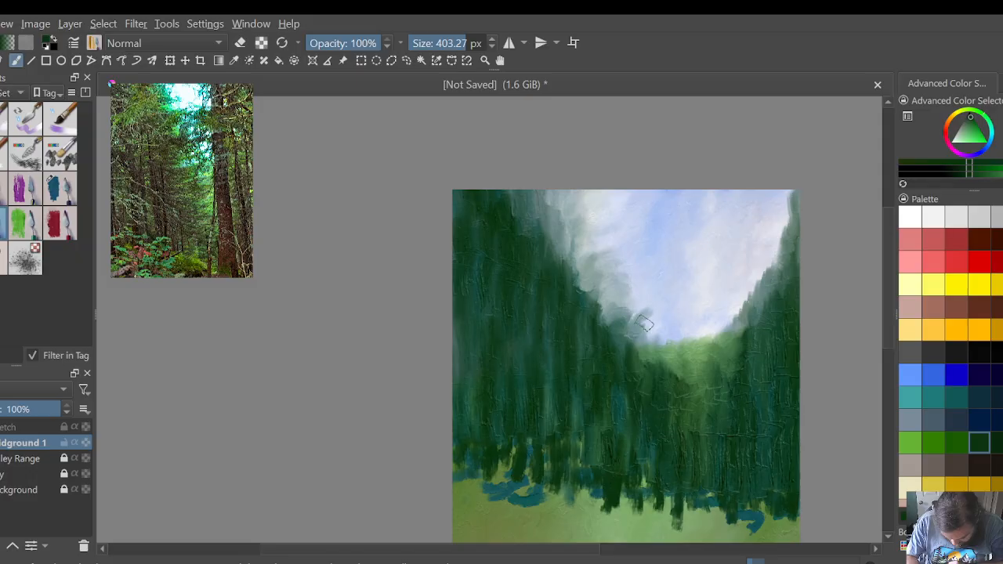
mouse_move(645, 323)
left_mouse_down()
mouse_move(637, 315)
mouse_move(645, 313)
mouse_move(609, 305)
left_mouse_up()
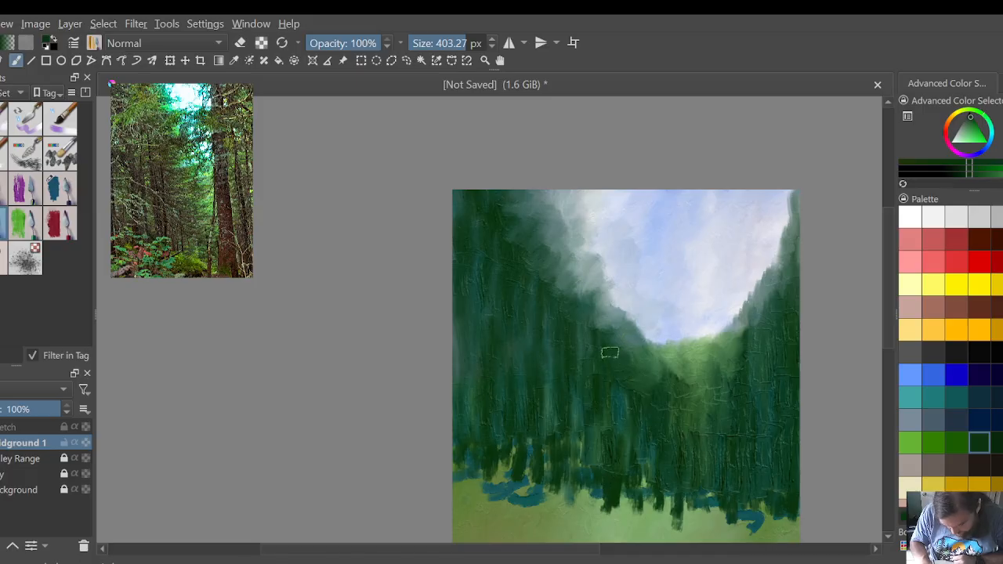
mouse_move(598, 323)
left_mouse_down()
mouse_move(607, 346)
mouse_move(614, 340)
left_mouse_up()
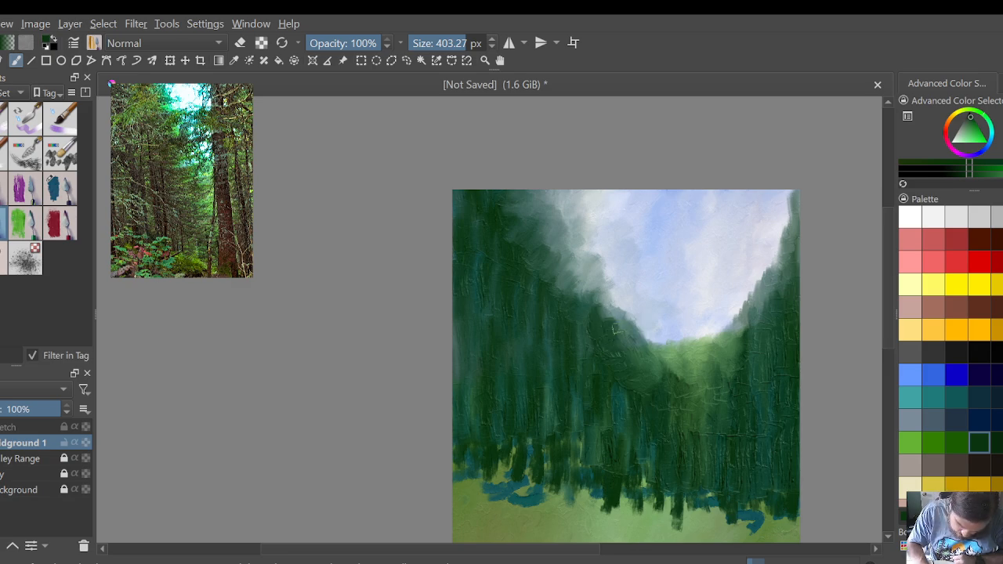
left_click_drag(596, 308, 602, 326)
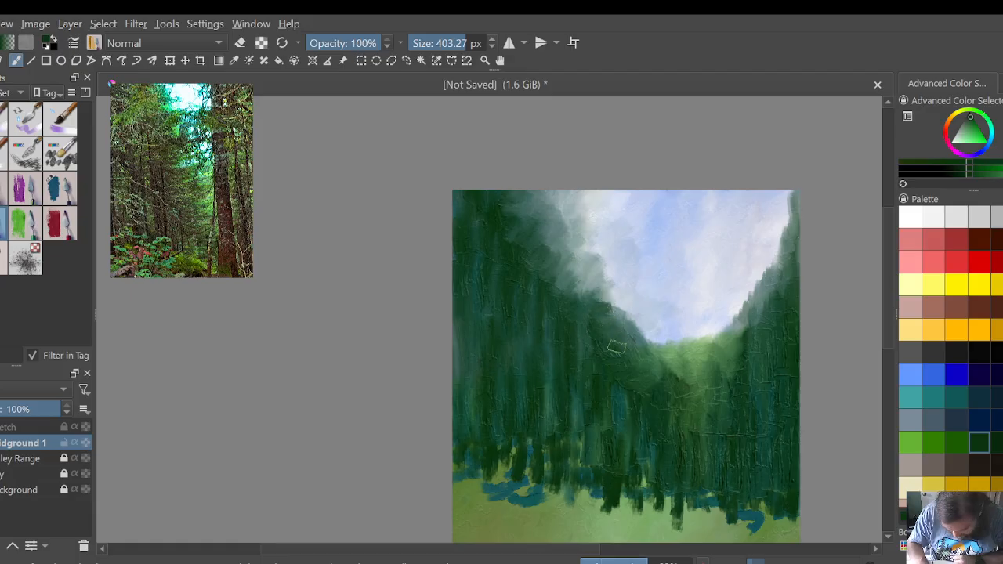
mouse_move(604, 311)
left_mouse_down()
mouse_move(614, 350)
mouse_move(646, 361)
left_mouse_up()
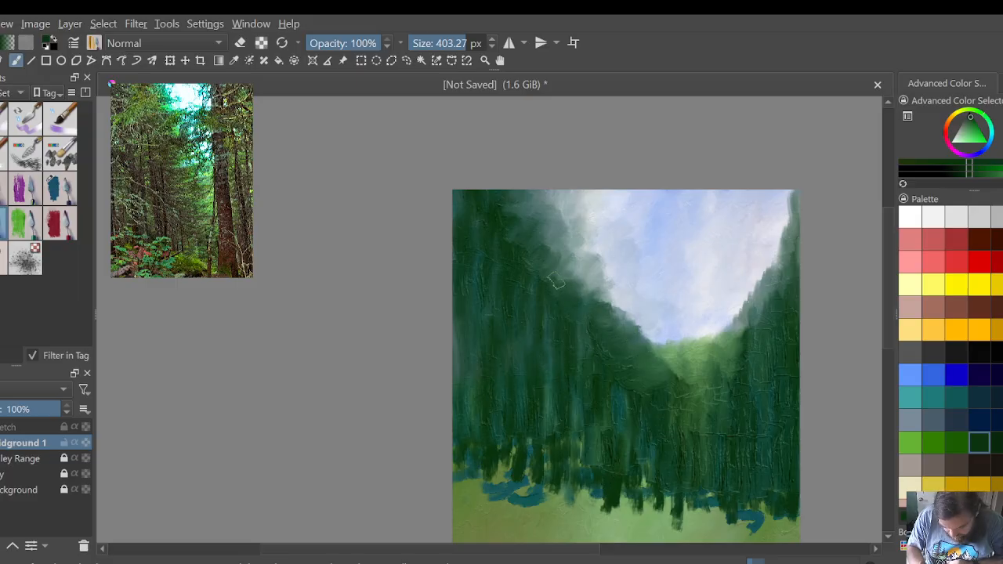
mouse_move(537, 282)
left_mouse_down()
mouse_move(519, 264)
mouse_move(530, 249)
mouse_move(556, 249)
left_mouse_up()
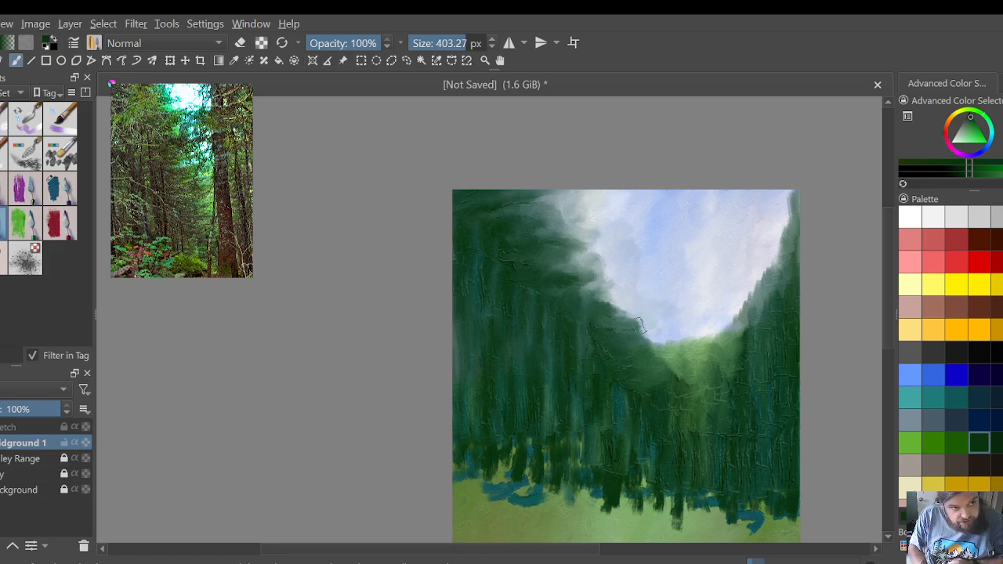
Step: Blend the left foliage's lower end into the sky and across the valley gap, curving dark green beneath the light green hill
left_click_drag(663, 331, 642, 334)
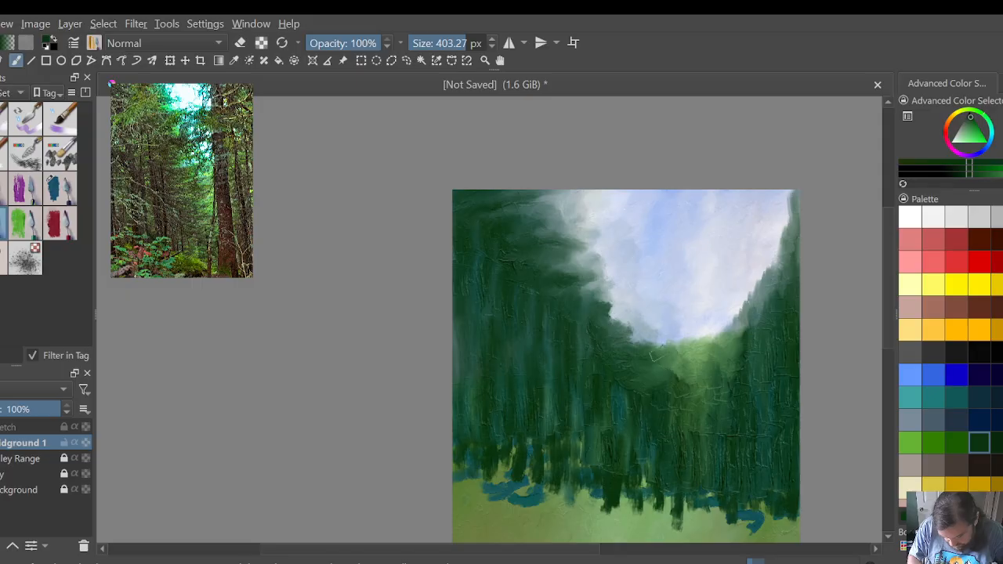
left_click_drag(658, 376, 714, 374)
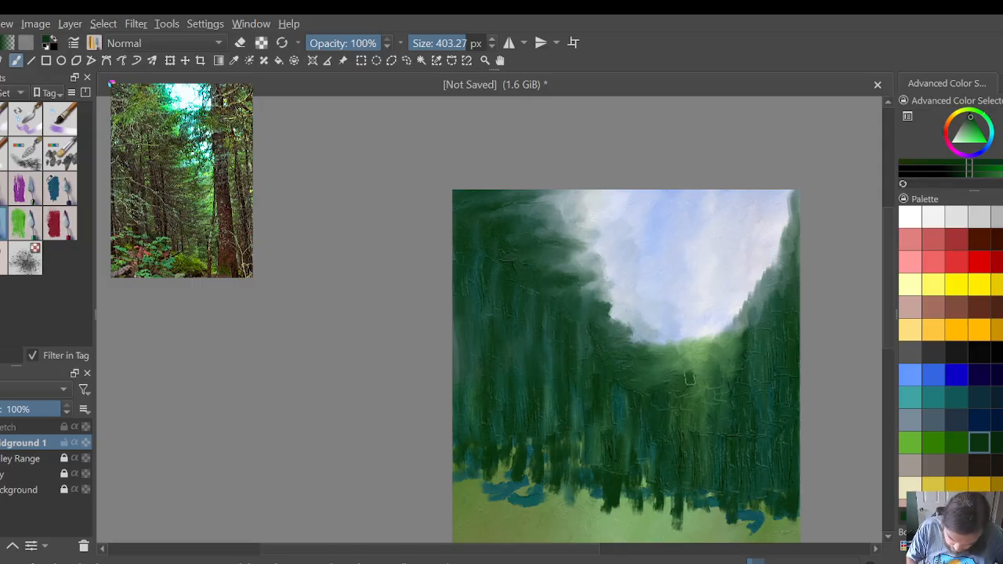
left_click_drag(685, 372, 696, 369)
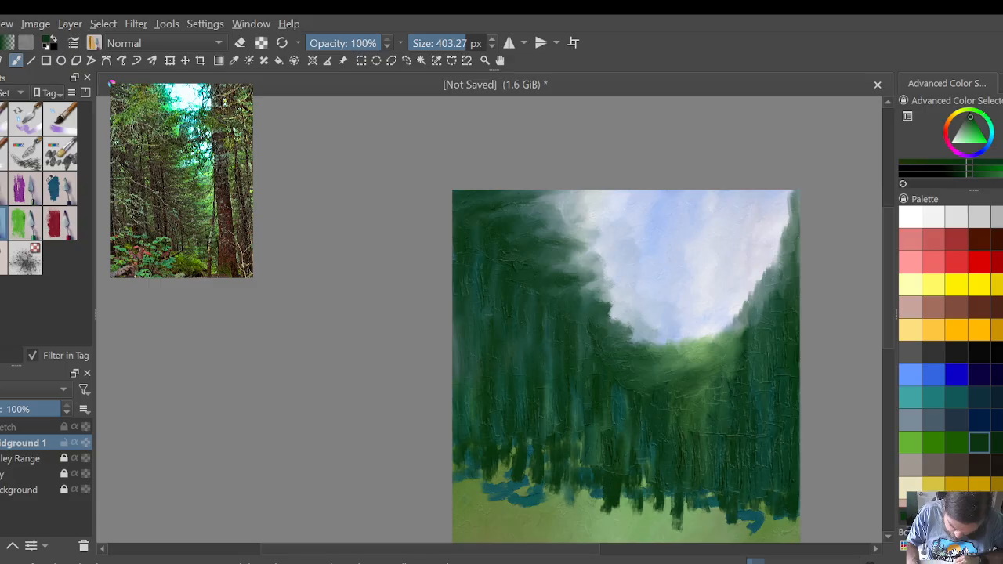
Step: Smear the right foliage's upper edge outward into the sky in ragged tufts, and undo the last stroke
mouse_move(744, 341)
left_mouse_down()
mouse_move(778, 302)
mouse_move(775, 255)
mouse_move(788, 192)
left_mouse_up()
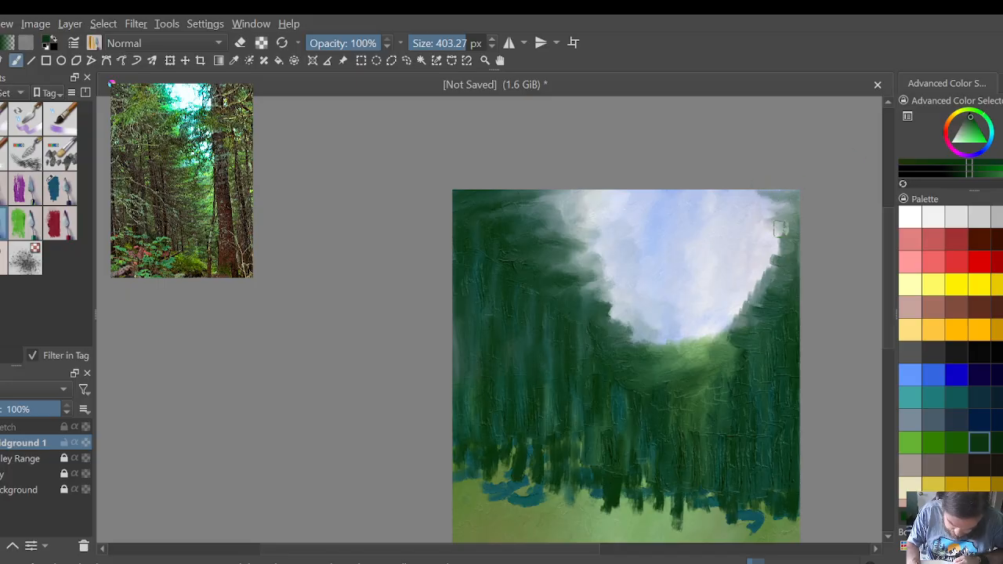
left_click_drag(773, 246, 772, 265)
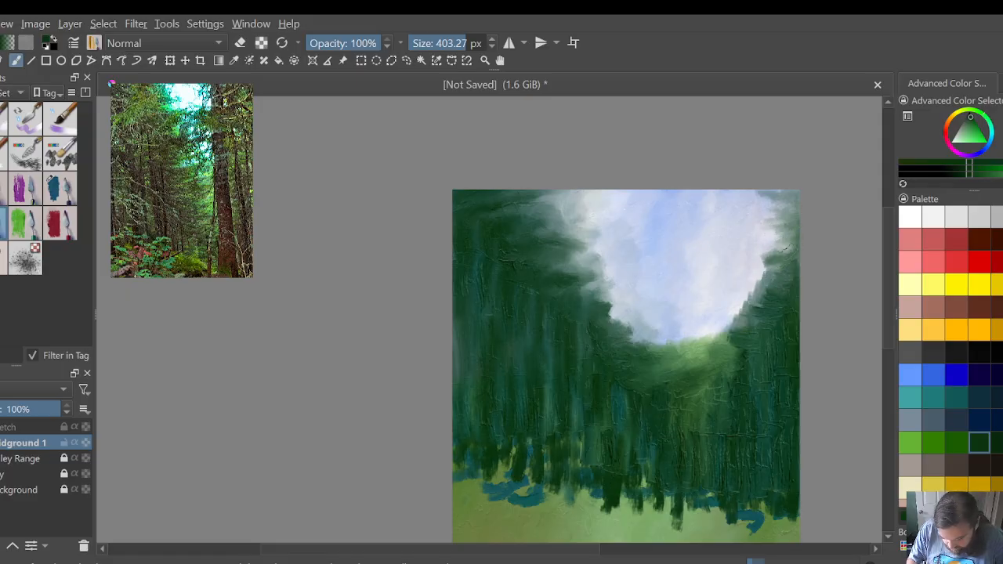
key("ctrl+z")
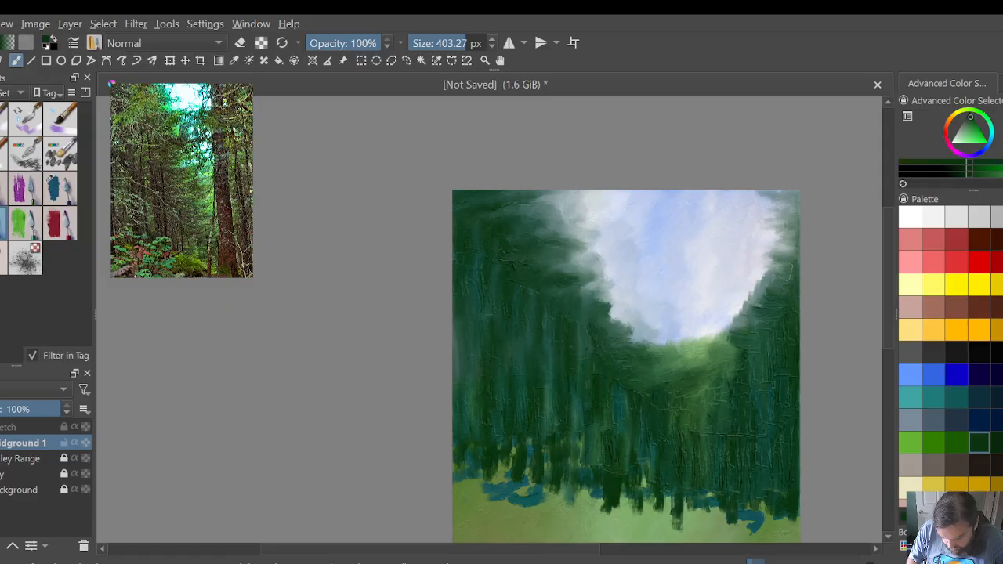
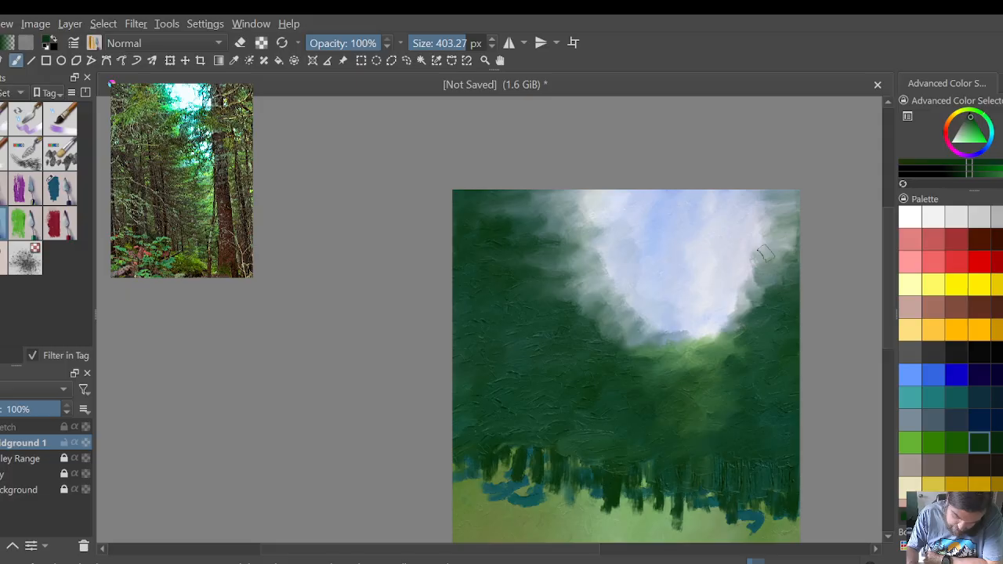
Step: Soften the right foliage's edge beside the sky with short angled smears, breaking it into ragged tufts
mouse_move(777, 289)
left_mouse_down()
mouse_move(759, 262)
mouse_move(774, 289)
mouse_move(761, 280)
mouse_move(809, 261)
mouse_move(746, 279)
mouse_move(766, 291)
mouse_move(796, 268)
mouse_move(788, 241)
mouse_move(807, 242)
mouse_move(806, 254)
mouse_move(782, 236)
left_mouse_up()
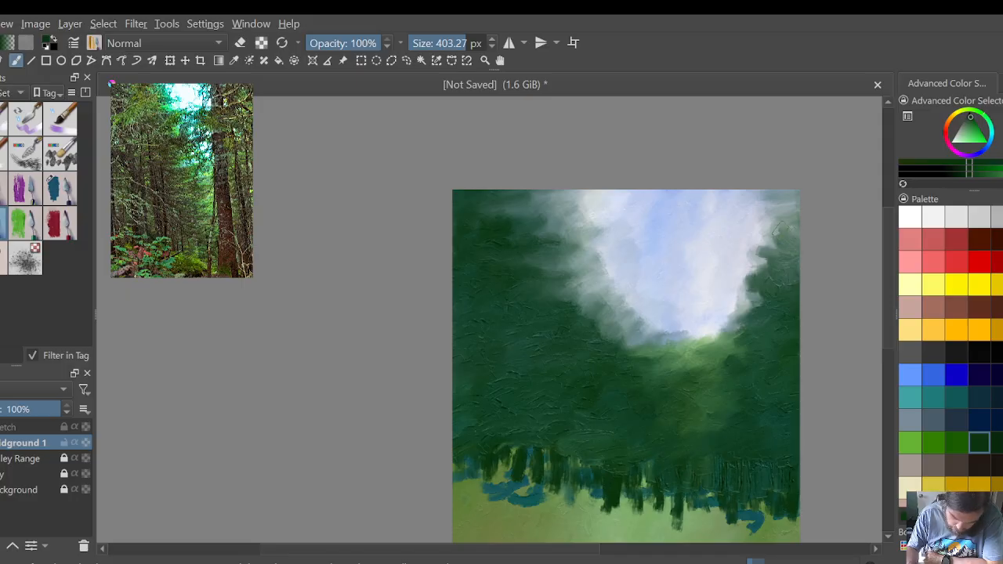
mouse_move(791, 261)
left_mouse_down()
mouse_move(787, 276)
mouse_move(785, 235)
left_mouse_up()
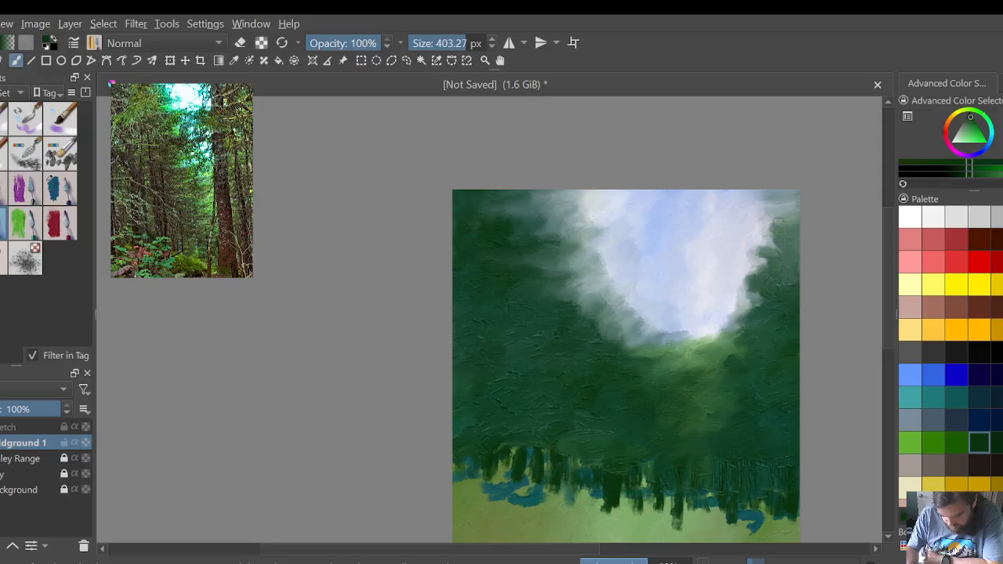
mouse_move(765, 238)
left_mouse_down()
mouse_move(775, 223)
mouse_move(780, 233)
mouse_move(760, 255)
mouse_move(783, 230)
left_mouse_up()
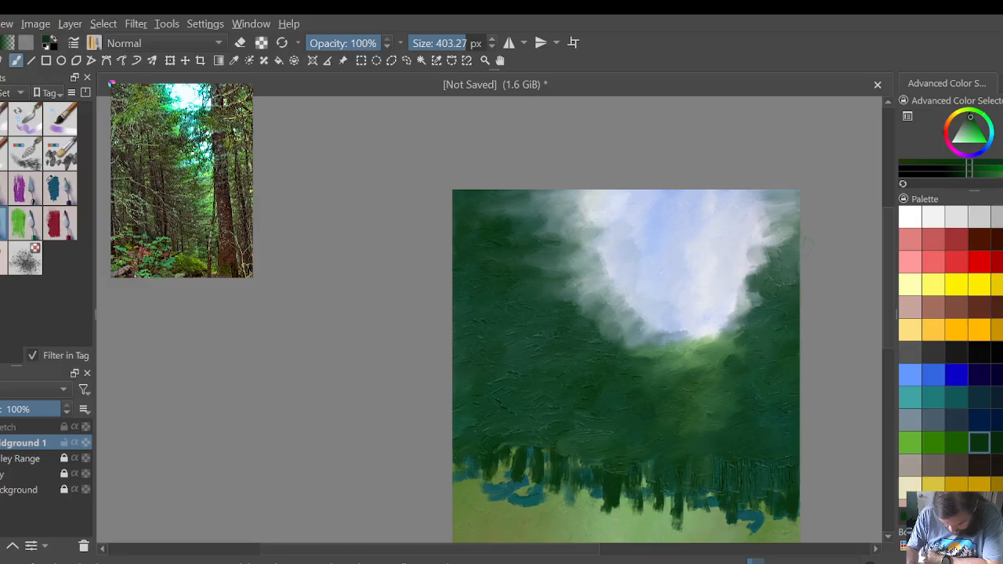
mouse_move(741, 296)
left_mouse_down()
mouse_move(766, 284)
mouse_move(752, 270)
mouse_move(762, 276)
mouse_move(760, 267)
mouse_move(767, 279)
mouse_move(743, 280)
mouse_move(756, 290)
mouse_move(778, 278)
left_mouse_up()
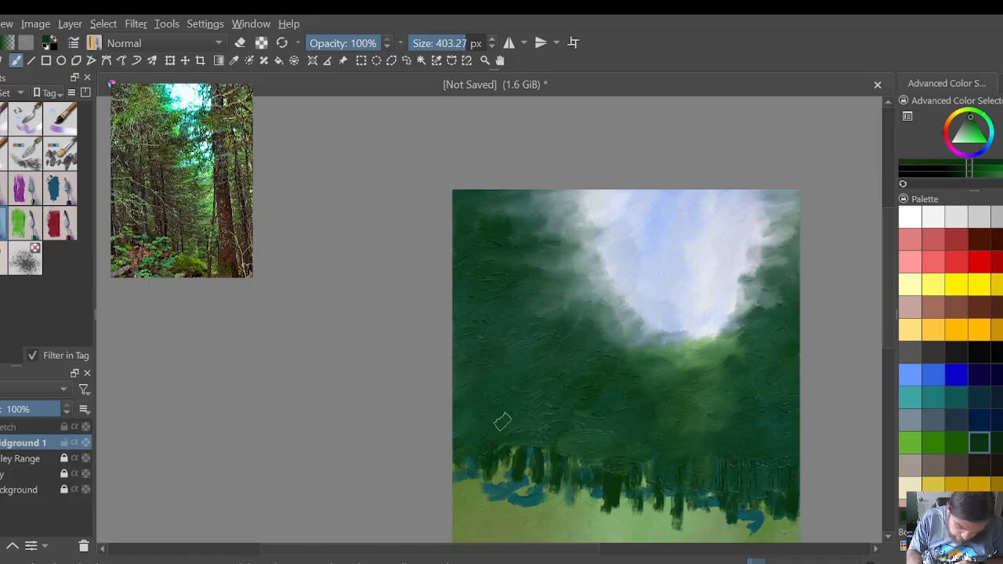
Step: Pull the left foliage's lower edge down in vertical strokes, covering the blue patches and light green gaps beneath it
left_click_drag(496, 452, 469, 507)
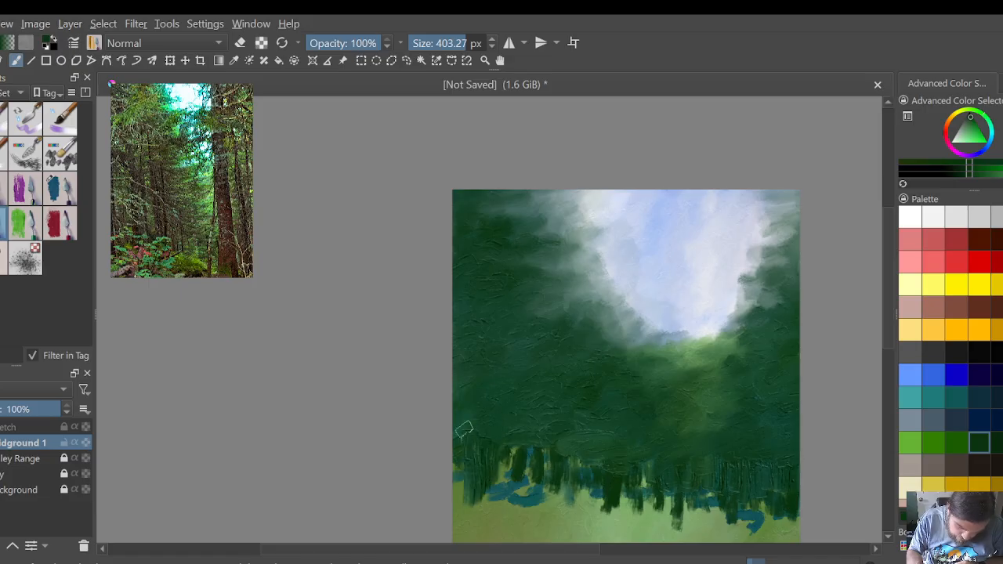
left_click_drag(462, 464, 462, 533)
mouse_move(492, 431)
left_mouse_down()
mouse_move(493, 521)
mouse_move(519, 518)
left_mouse_up()
mouse_move(537, 438)
left_mouse_down()
mouse_move(532, 525)
mouse_move(544, 517)
left_mouse_up()
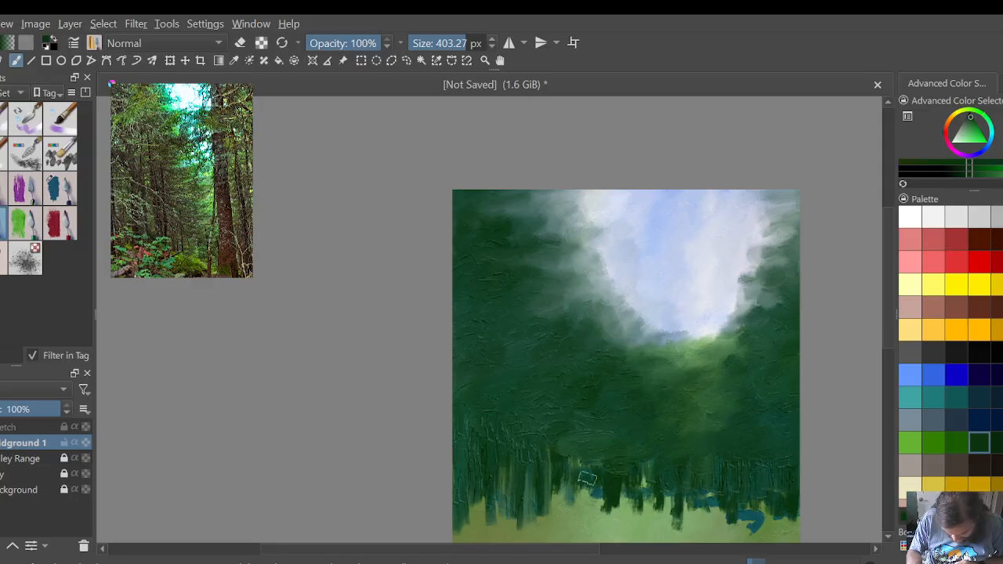
mouse_move(559, 462)
left_mouse_down()
mouse_move(556, 519)
mouse_move(566, 525)
left_mouse_up()
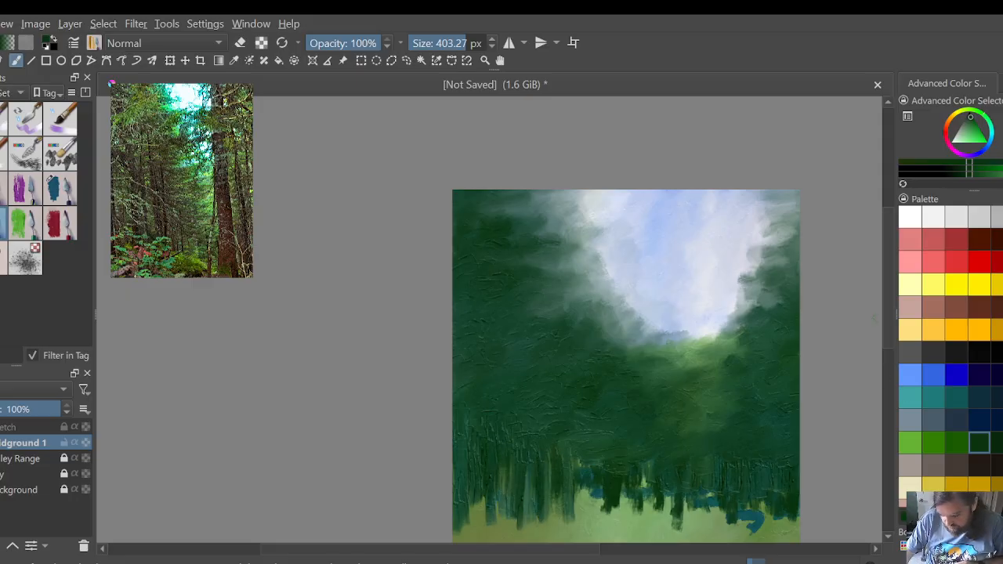
Step: Pull dark green down in vertical strokes along the right half of the foliage's lower edge, covering the blue patches
left_click_drag(890, 322, 895, 368)
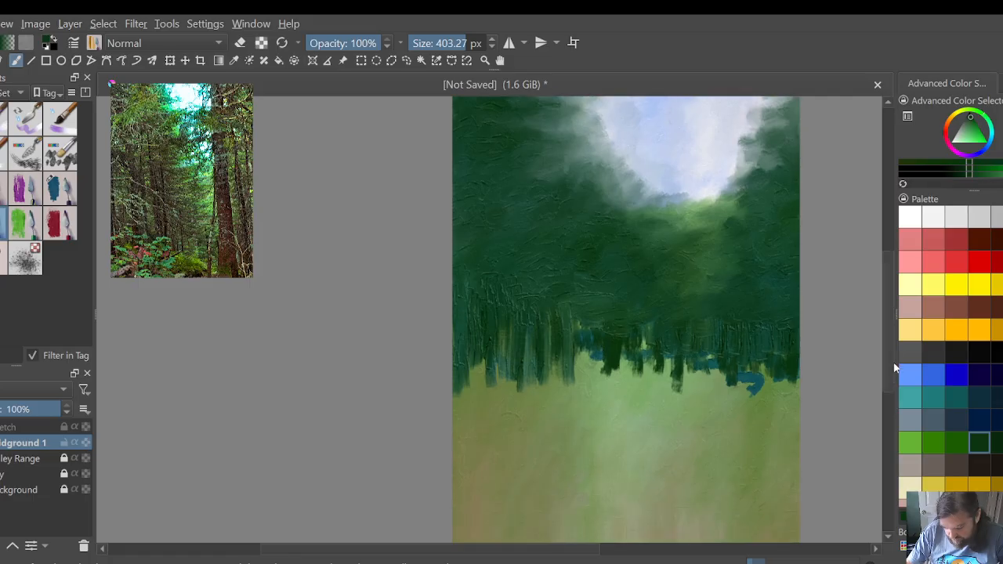
left_click_drag(793, 333, 788, 435)
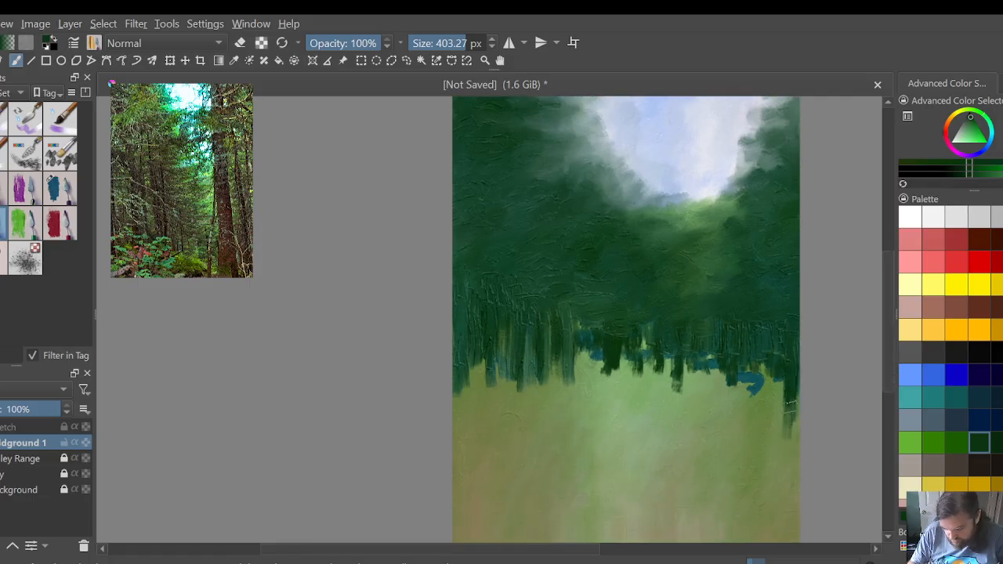
left_click_drag(786, 380, 783, 419)
mouse_move(777, 337)
left_mouse_down()
mouse_move(774, 412)
mouse_move(761, 404)
left_mouse_up()
mouse_move(749, 317)
left_mouse_down()
mouse_move(745, 407)
mouse_move(726, 395)
left_mouse_up()
mouse_move(717, 325)
left_mouse_down()
mouse_move(720, 389)
mouse_move(705, 396)
left_mouse_up()
mouse_move(694, 312)
left_mouse_down()
mouse_move(699, 390)
mouse_move(674, 392)
left_mouse_up()
Step: Continue the vertical dark green strokes across the centre and left of the foliage's lower edge, closing the remaining gaps
mouse_move(666, 296)
left_mouse_down()
mouse_move(671, 394)
mouse_move(652, 384)
left_mouse_up()
mouse_move(647, 313)
left_mouse_down()
mouse_move(649, 396)
mouse_move(637, 393)
left_mouse_up()
mouse_move(623, 344)
left_mouse_down()
mouse_move(627, 392)
mouse_move(616, 380)
left_mouse_up()
mouse_move(605, 330)
left_mouse_down()
mouse_move(609, 388)
mouse_move(600, 370)
mouse_move(580, 370)
left_mouse_up()
mouse_move(572, 321)
left_mouse_down()
mouse_move(570, 374)
mouse_move(559, 375)
left_mouse_up()
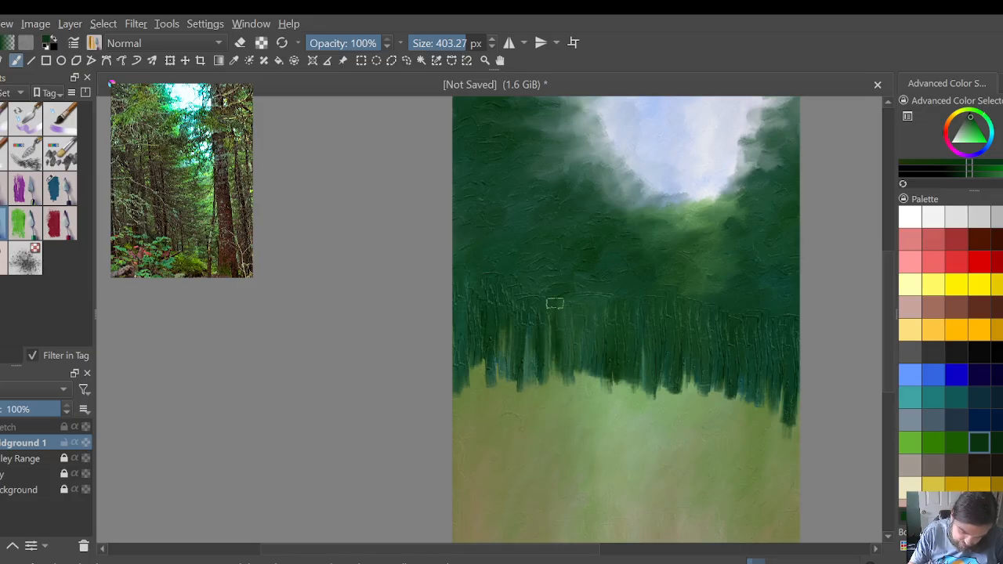
mouse_move(555, 300)
left_mouse_down()
mouse_move(554, 376)
mouse_move(542, 383)
left_mouse_up()
left_click_drag(527, 313, 522, 373)
mouse_move(508, 316)
left_mouse_down()
mouse_move(508, 374)
mouse_move(487, 406)
left_mouse_up()
left_click_drag(472, 320, 485, 392)
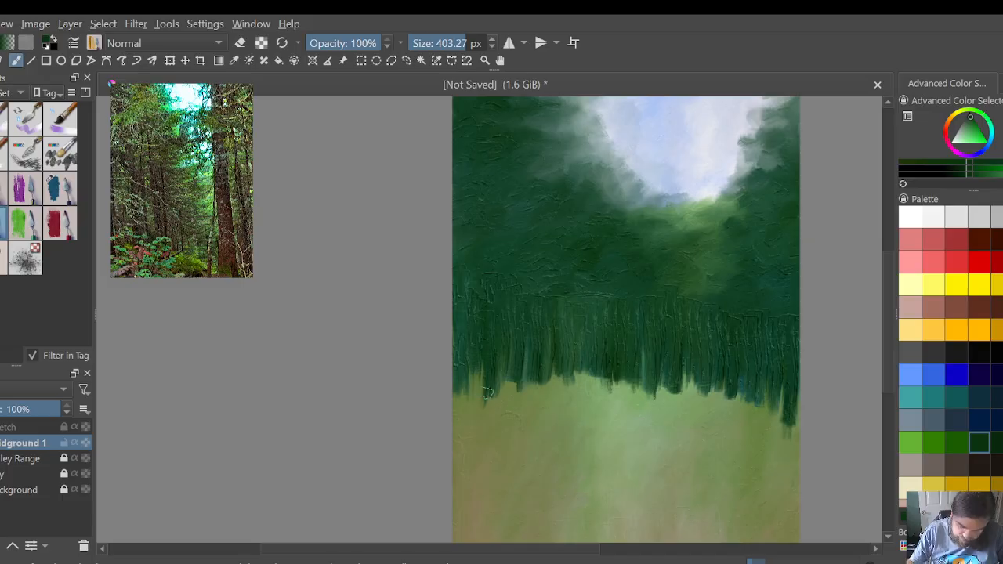
Step: Blend the foliage's lower-left edge into the light green ground and soften the lower-right fringe with downward and sideways smears
scroll(552, 373, "down", 1)
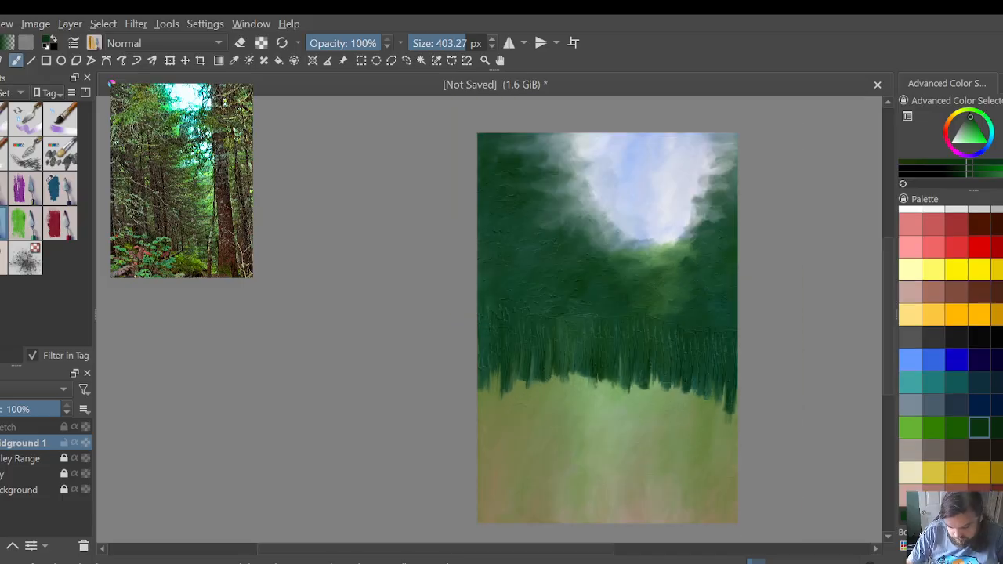
scroll(891, 351, "up", 1)
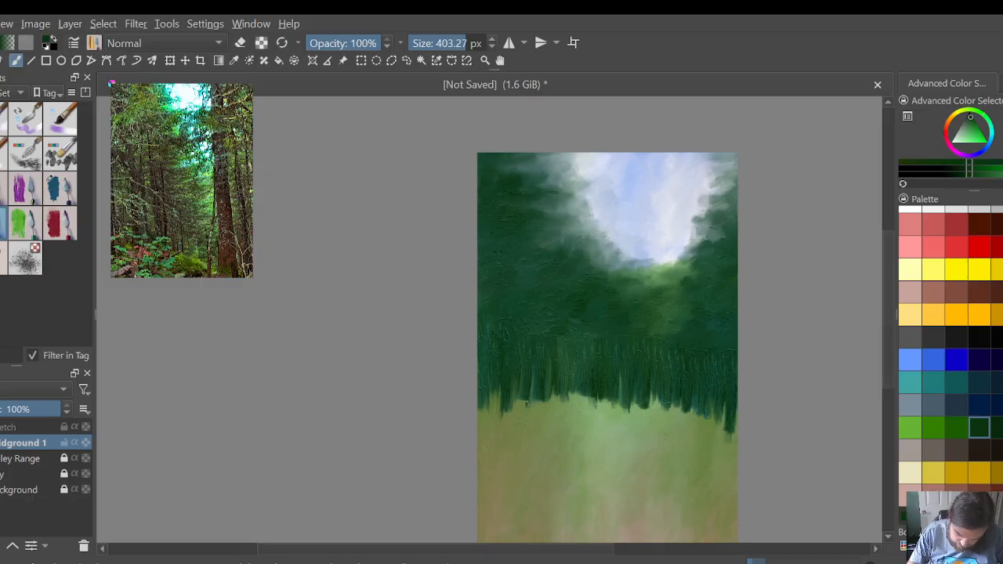
mouse_move(550, 384)
left_mouse_down()
mouse_move(542, 456)
mouse_move(525, 422)
mouse_move(524, 439)
mouse_move(511, 426)
mouse_move(503, 439)
left_mouse_up()
left_click_drag(492, 403, 482, 423)
mouse_move(713, 384)
left_mouse_down()
mouse_move(726, 447)
mouse_move(715, 414)
mouse_move(729, 425)
mouse_move(716, 448)
left_mouse_up()
mouse_move(705, 414)
left_mouse_down()
mouse_move(706, 438)
mouse_move(644, 392)
mouse_move(627, 411)
left_mouse_up()
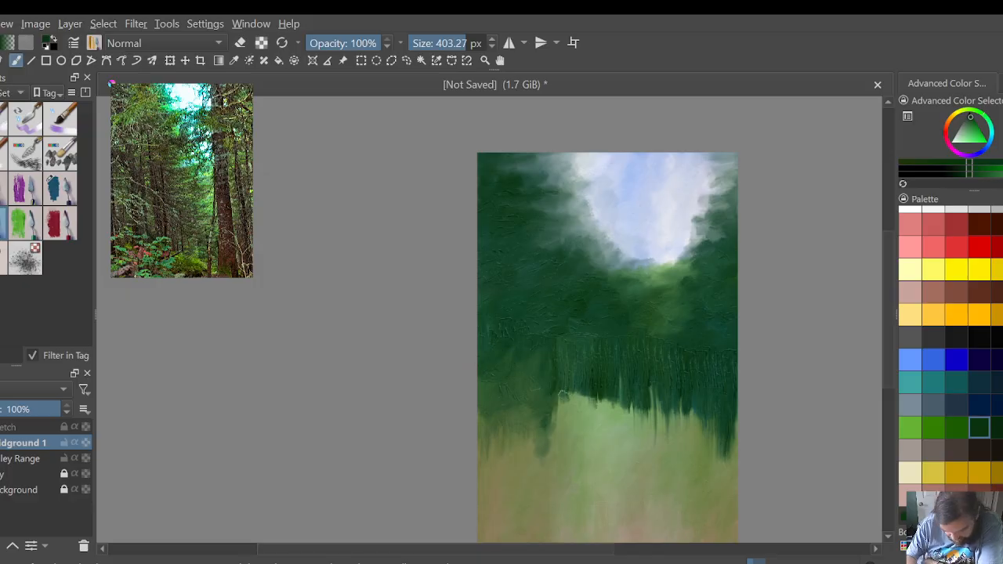
Step: Draw dark green streaks down into the light green ground from the centre to the right end of the fringe
mouse_move(560, 375)
left_mouse_down()
mouse_move(562, 403)
mouse_move(596, 433)
left_mouse_up()
mouse_move(605, 395)
left_mouse_down()
mouse_move(633, 425)
mouse_move(672, 439)
left_mouse_up()
left_click_drag(684, 404, 702, 429)
mouse_move(707, 409)
left_mouse_down()
mouse_move(714, 440)
mouse_move(733, 436)
mouse_move(735, 451)
left_mouse_up()
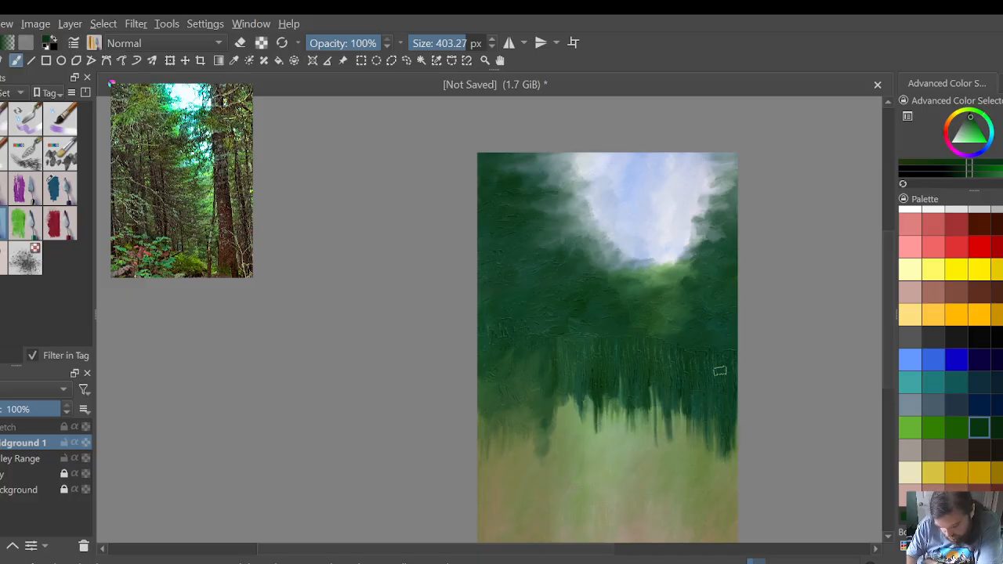
Step: Extend the dark green streaks left of centre further down into the ground, filling the notch in the foliage's lower edge
left_click_drag(555, 395, 563, 422)
mouse_move(574, 396)
left_mouse_down()
mouse_move(572, 430)
mouse_move(597, 391)
mouse_move(616, 401)
mouse_move(631, 439)
left_mouse_up()
mouse_move(605, 390)
left_mouse_down()
mouse_move(610, 431)
mouse_move(577, 440)
left_mouse_up()
mouse_move(561, 392)
left_mouse_down()
mouse_move(567, 456)
mouse_move(577, 400)
mouse_move(563, 450)
left_mouse_up()
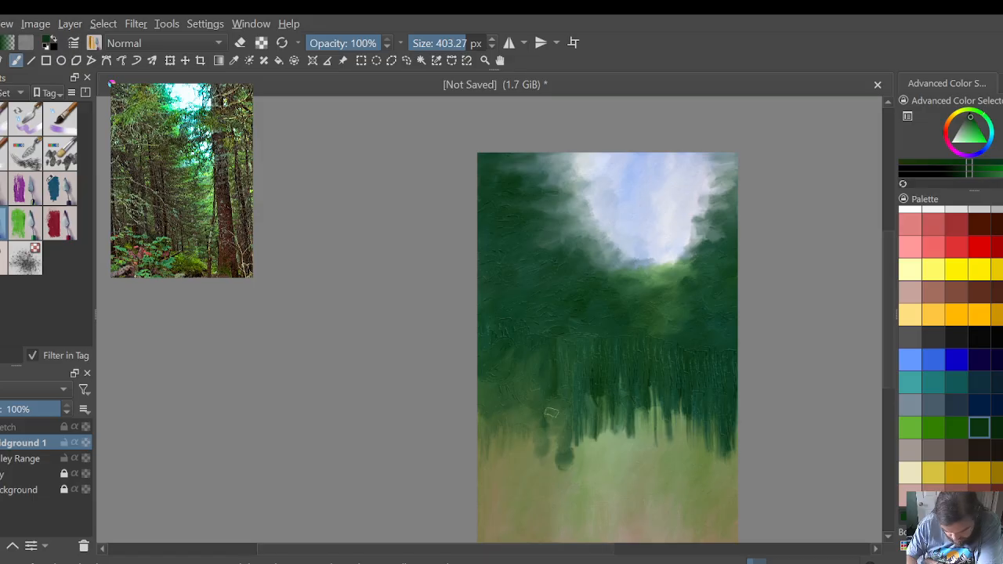
left_click_drag(550, 419, 546, 444)
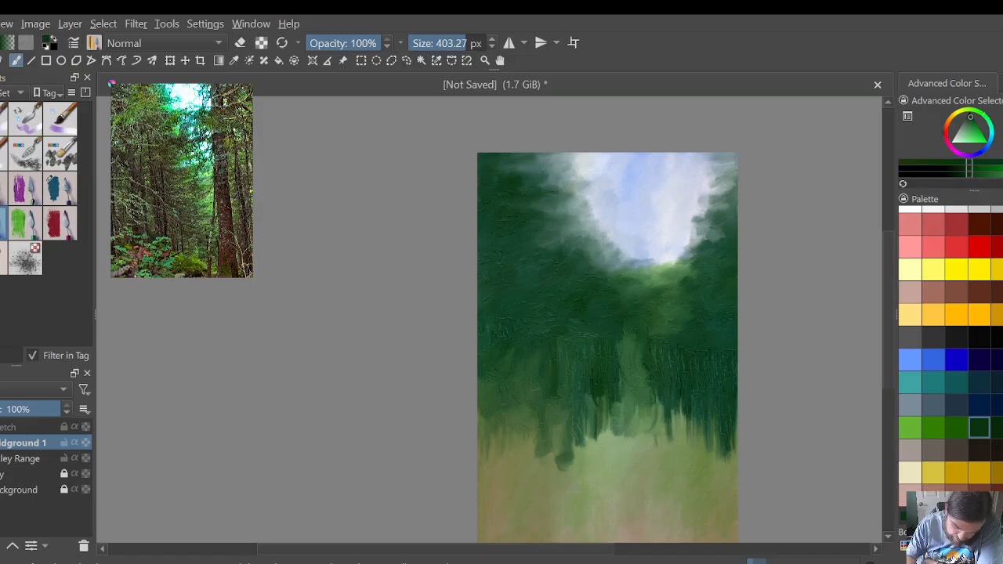
Step: Blend a lighter green vertical column through the dark foliage, linking the ground with the light green hill below the sky
mouse_move(641, 360)
left_mouse_down()
mouse_move(644, 313)
mouse_move(629, 346)
mouse_move(638, 298)
mouse_move(616, 322)
mouse_move(619, 303)
mouse_move(618, 372)
mouse_move(622, 324)
left_mouse_up()
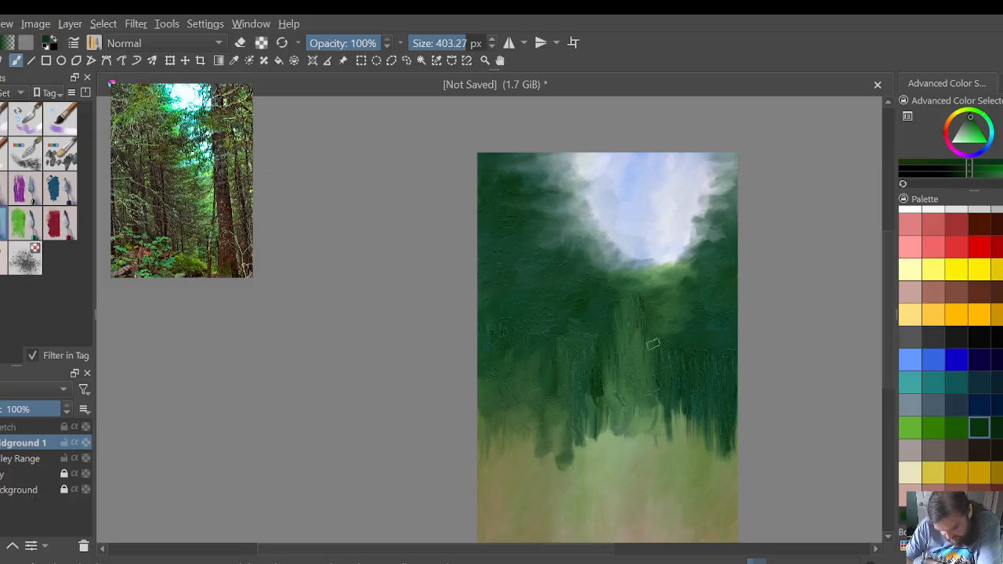
mouse_move(653, 345)
left_mouse_down()
mouse_move(653, 402)
mouse_move(662, 377)
mouse_move(676, 416)
left_mouse_up()
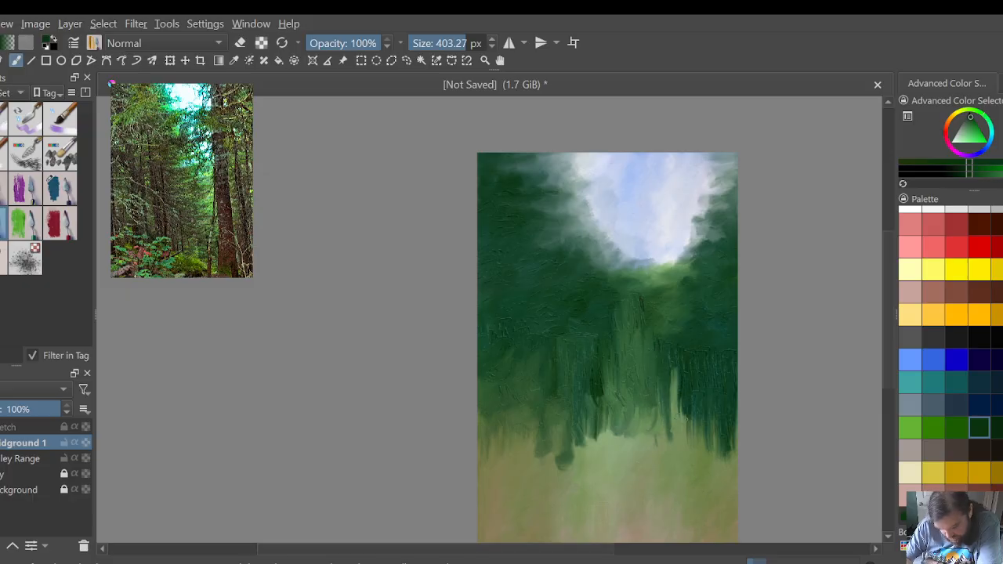
mouse_move(674, 377)
left_mouse_down()
mouse_move(687, 407)
mouse_move(667, 361)
mouse_move(669, 410)
mouse_move(674, 340)
mouse_move(665, 381)
mouse_move(644, 357)
left_mouse_up()
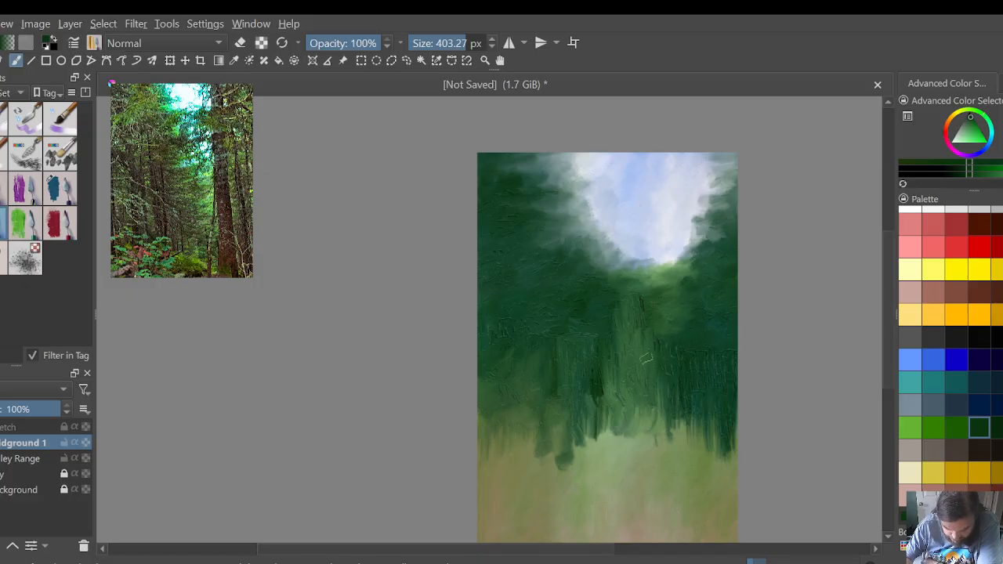
mouse_move(610, 319)
left_mouse_down()
mouse_move(596, 395)
mouse_move(617, 317)
mouse_move(619, 343)
mouse_move(611, 352)
mouse_move(600, 343)
mouse_move(627, 346)
mouse_move(641, 382)
left_mouse_up()
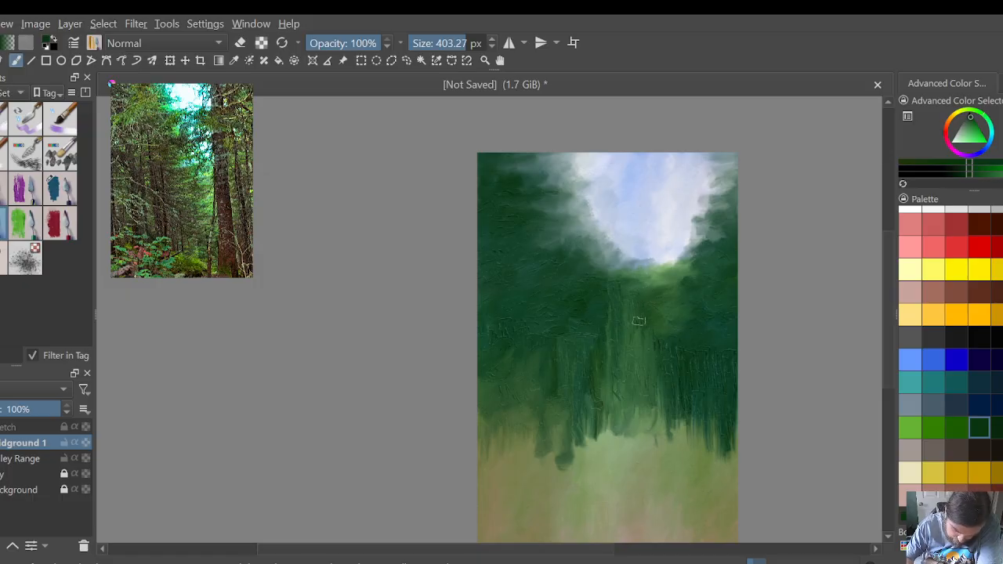
mouse_move(639, 321)
left_mouse_down()
mouse_move(653, 345)
mouse_move(626, 289)
mouse_move(654, 358)
mouse_move(648, 340)
mouse_move(662, 332)
mouse_move(647, 314)
mouse_move(671, 308)
left_mouse_up()
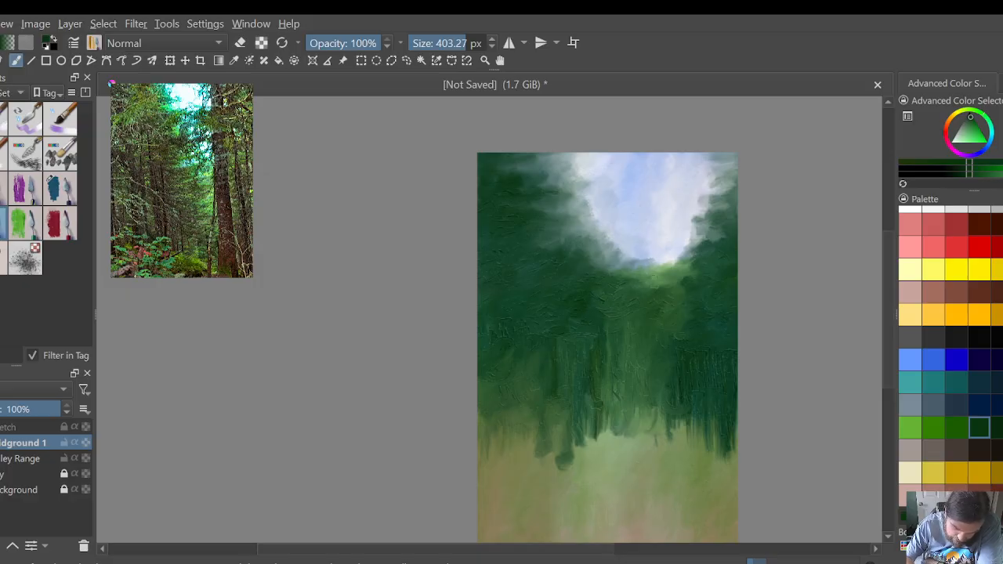
Step: Reshape the sky's lower edge with sideways smears, widening the light green hilltop beneath it
left_click_drag(623, 282, 614, 280)
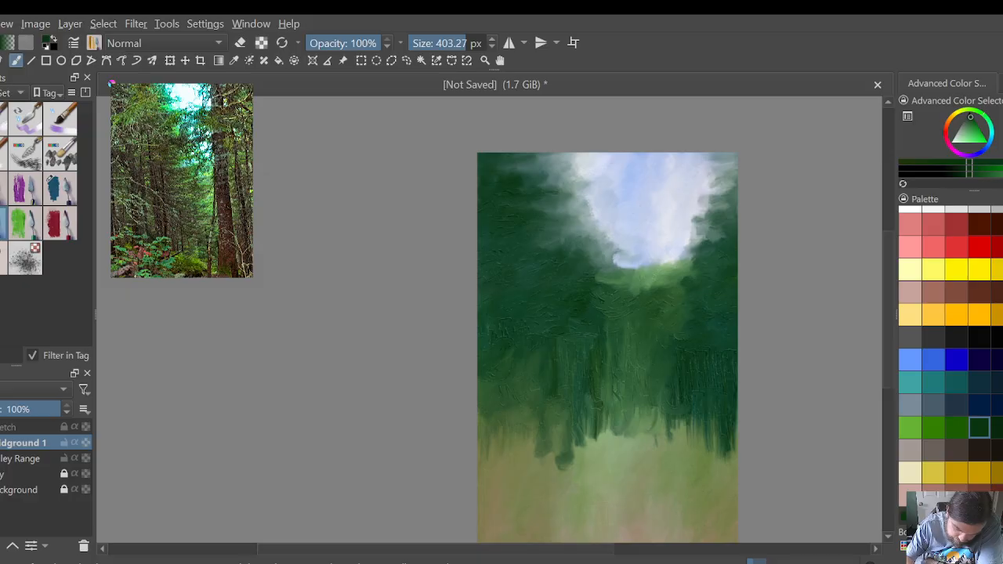
left_click_drag(632, 268, 616, 266)
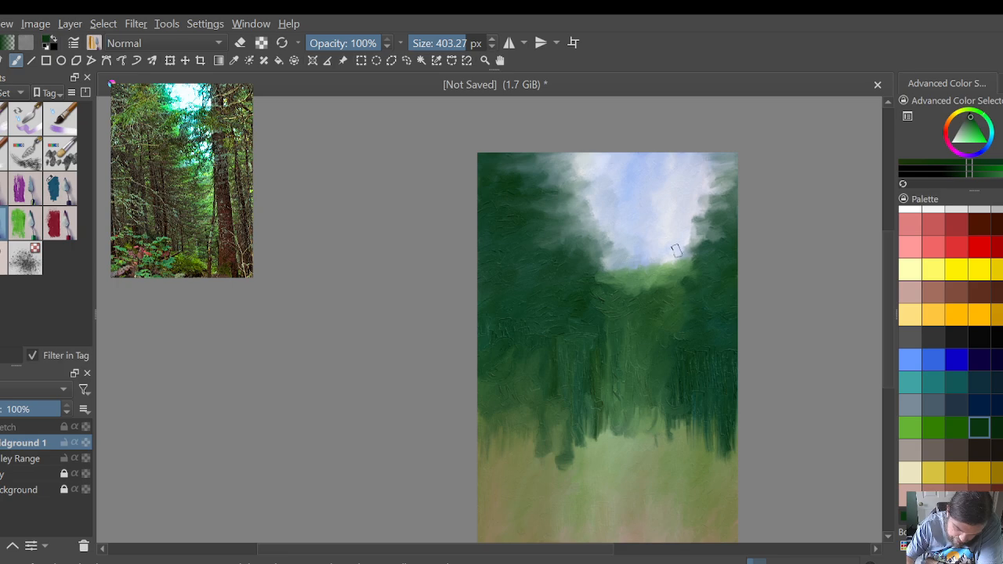
left_click_drag(664, 265, 690, 257)
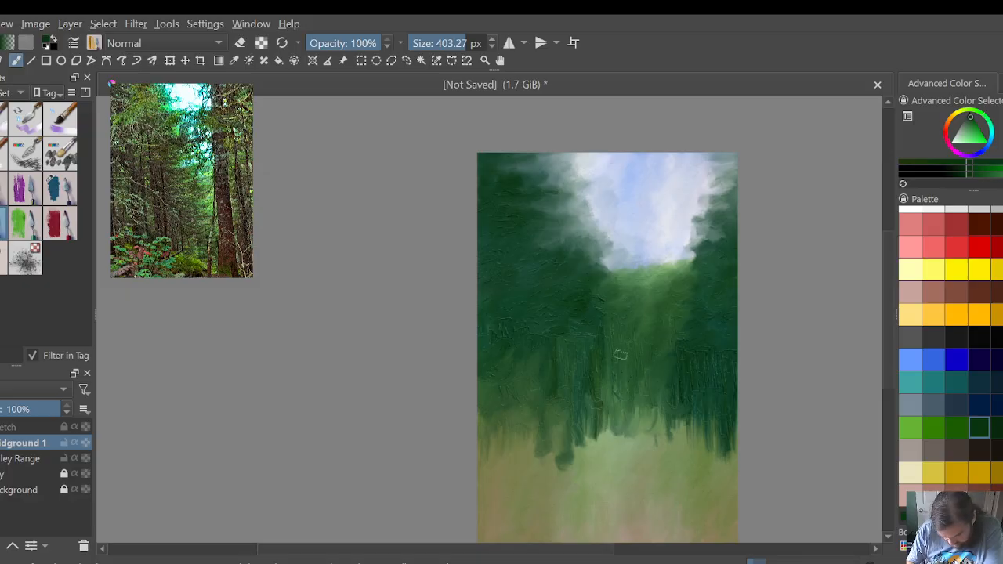
Step: Pull the central green column down in vertical strokes, and blend its lower end into the surrounding dark foliage
mouse_move(650, 359)
left_mouse_down()
mouse_move(636, 416)
mouse_move(676, 424)
left_mouse_up()
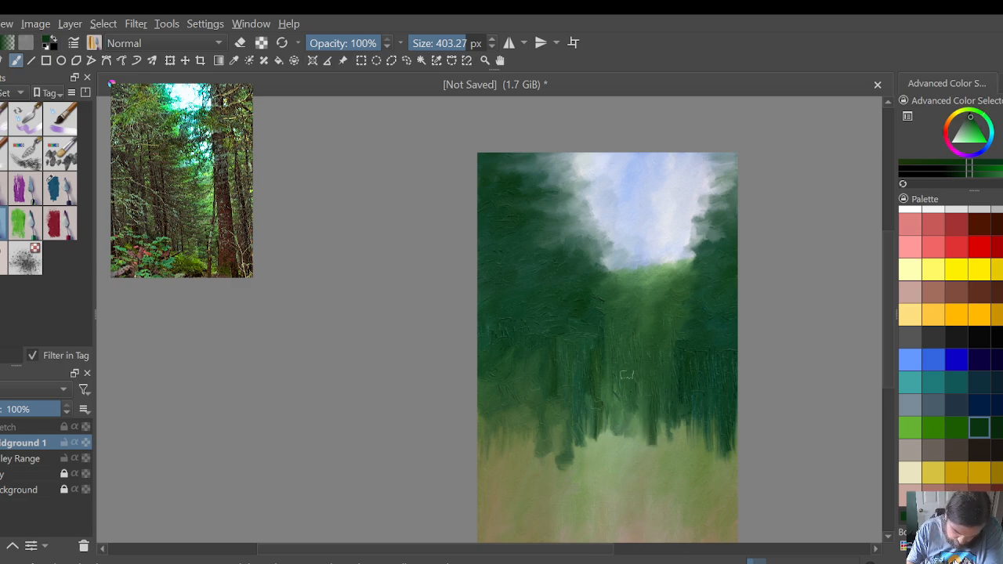
mouse_move(627, 375)
left_mouse_down()
mouse_move(640, 444)
mouse_move(631, 448)
left_mouse_up()
left_click_drag(608, 391, 625, 442)
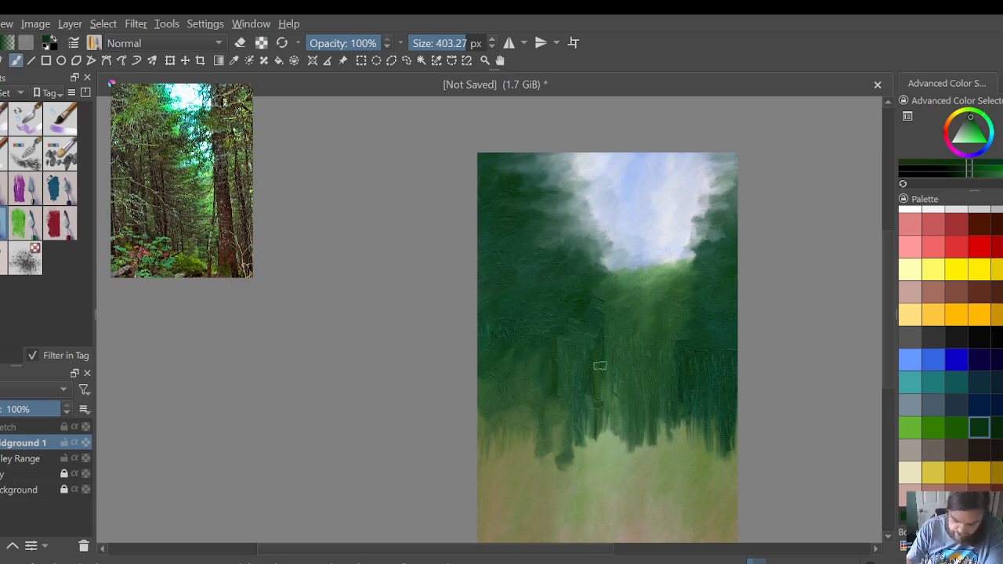
mouse_move(616, 392)
left_mouse_down()
mouse_move(625, 444)
mouse_move(608, 443)
mouse_move(601, 431)
mouse_move(648, 440)
left_mouse_up()
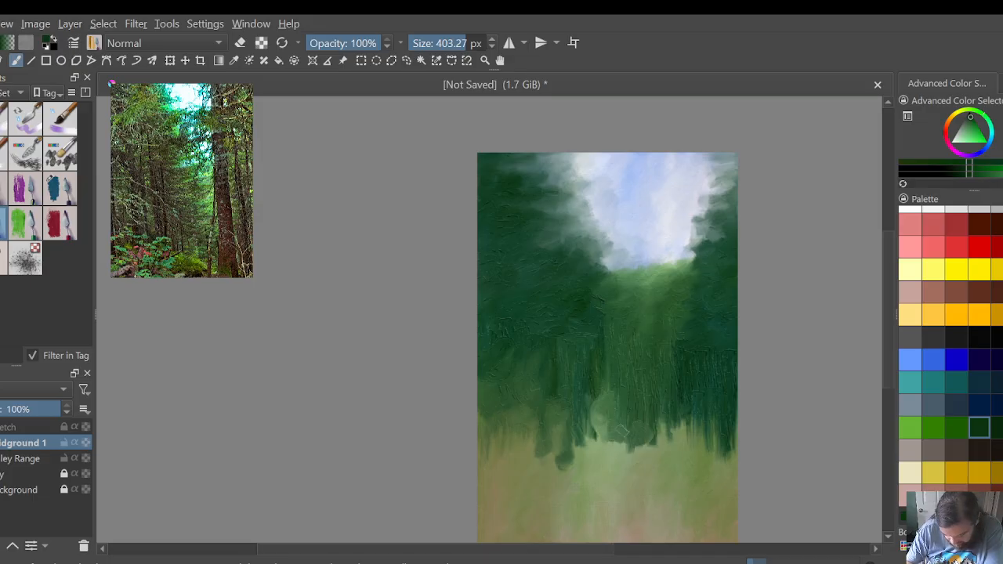
mouse_move(624, 372)
left_mouse_down()
mouse_move(621, 402)
mouse_move(613, 395)
left_mouse_up()
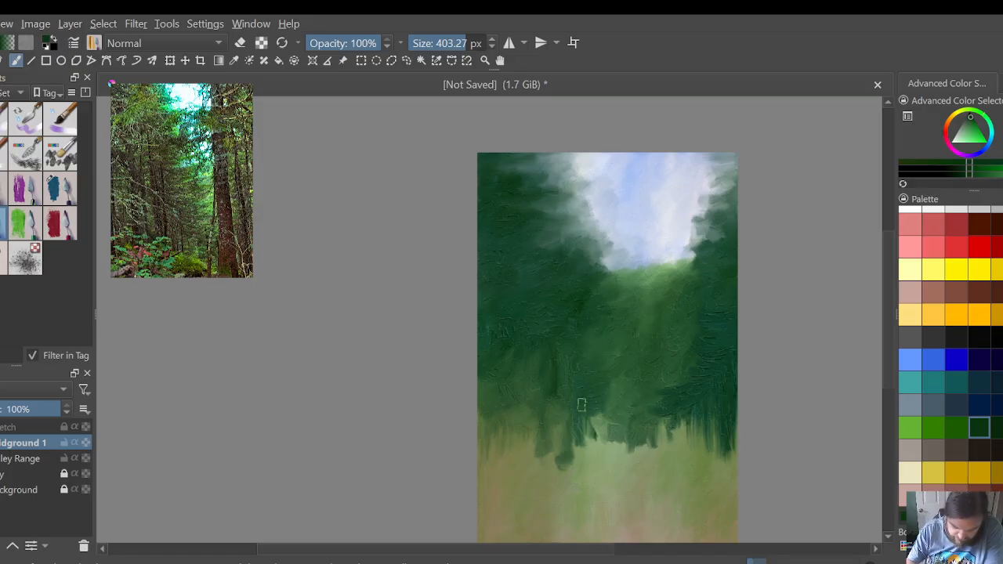
Step: Draw vertical dark green strokes down through the left-centre foliage, lengthening its fringe over the ground
mouse_move(582, 396)
left_mouse_down()
mouse_move(603, 452)
mouse_move(596, 468)
left_mouse_up()
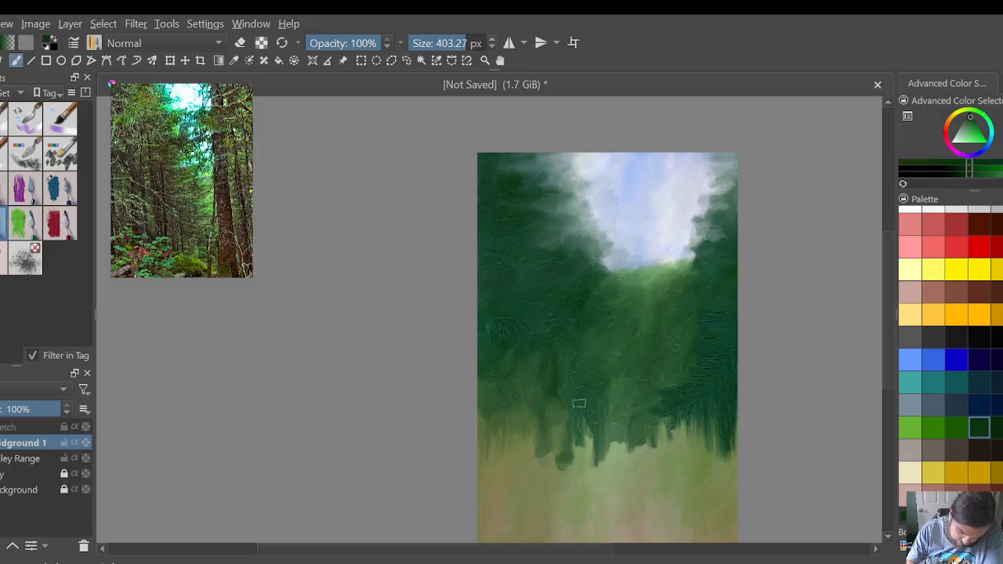
left_click_drag(584, 419, 574, 465)
left_click_drag(556, 397, 555, 430)
left_click_drag(553, 347, 547, 425)
mouse_move(536, 339)
left_mouse_down()
mouse_move(514, 414)
mouse_move(508, 376)
left_mouse_up()
left_click_drag(508, 329, 498, 427)
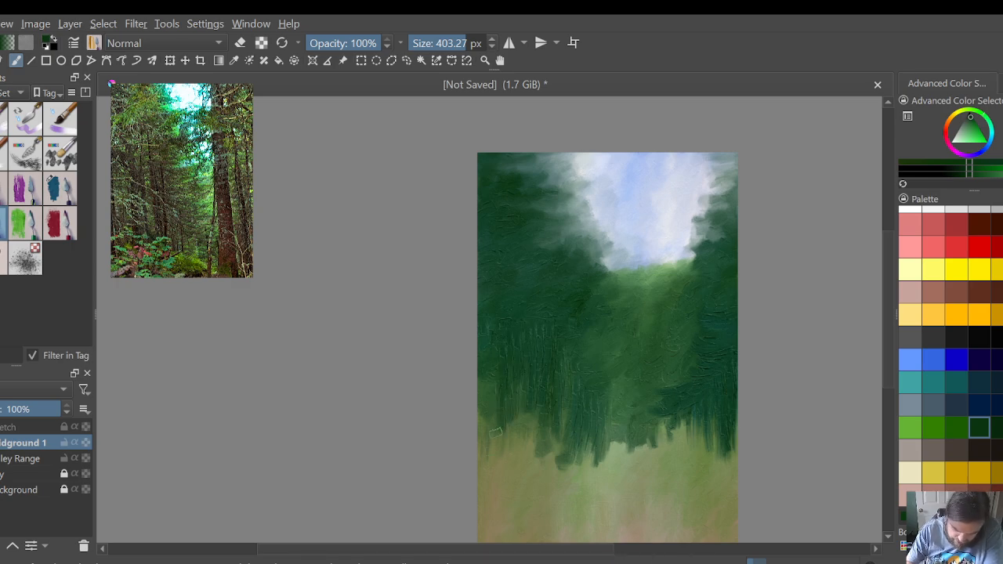
Step: Extend the far-left foliage down with long vertical strokes, filling the lighter notch along its lower edge
left_click_drag(490, 373, 492, 395)
mouse_move(491, 350)
left_mouse_down()
mouse_move(497, 394)
mouse_move(475, 411)
mouse_move(481, 374)
mouse_move(487, 445)
left_mouse_up()
left_click_drag(507, 421, 514, 432)
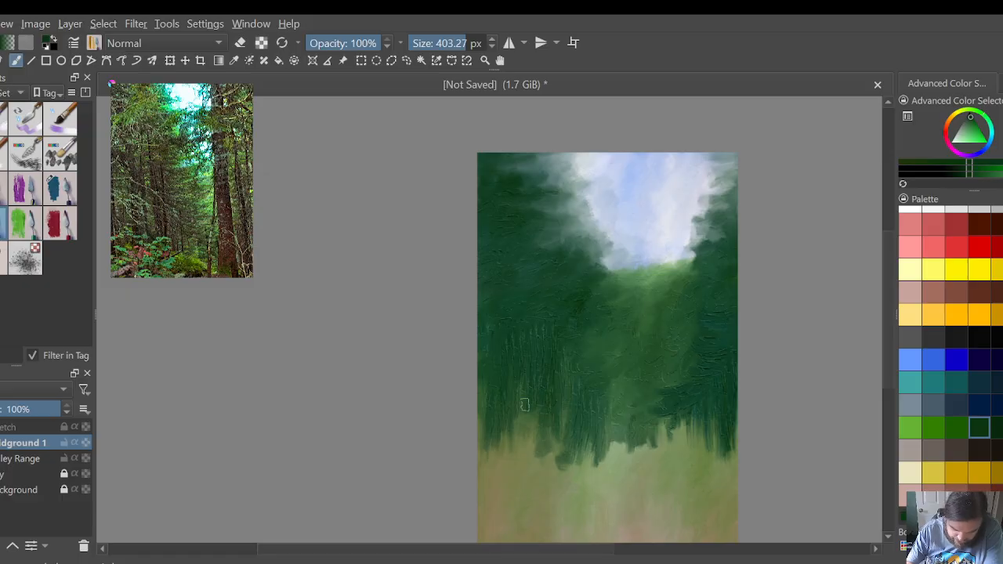
left_click_drag(549, 304, 547, 437)
mouse_move(548, 400)
left_mouse_down()
mouse_move(545, 446)
mouse_move(521, 450)
mouse_move(523, 469)
mouse_move(504, 472)
left_mouse_up()
left_click_drag(498, 437, 497, 464)
left_click_drag(485, 440, 483, 473)
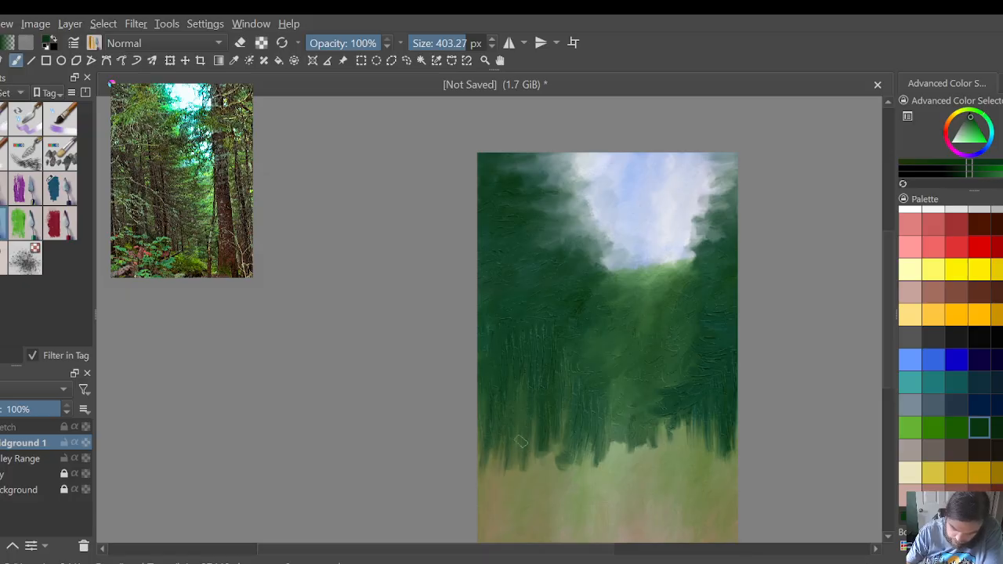
Step: Blend the lower-right fringe, and smear light green ground upward into the bottom of the central column
mouse_move(677, 414)
left_mouse_down()
mouse_move(720, 411)
mouse_move(714, 424)
mouse_move(728, 433)
mouse_move(716, 444)
mouse_move(730, 444)
mouse_move(720, 449)
mouse_move(717, 434)
mouse_move(727, 432)
mouse_move(663, 427)
left_mouse_up()
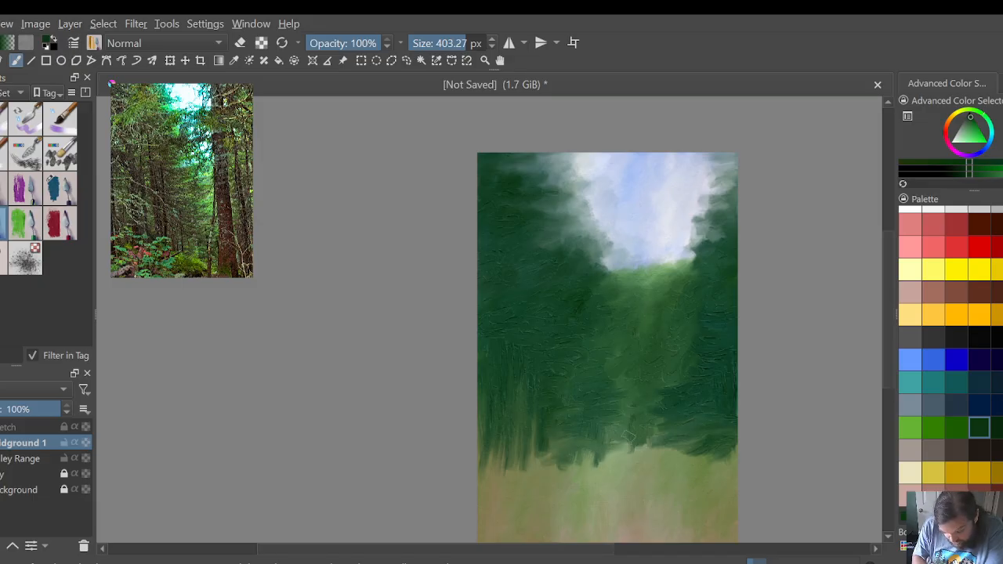
mouse_move(614, 458)
left_mouse_down()
mouse_move(610, 485)
mouse_move(637, 431)
mouse_move(655, 414)
mouse_move(661, 429)
mouse_move(665, 421)
mouse_move(639, 471)
mouse_move(618, 490)
mouse_move(611, 482)
mouse_move(607, 506)
mouse_move(641, 502)
mouse_move(630, 513)
mouse_move(605, 480)
mouse_move(639, 462)
mouse_move(661, 466)
mouse_move(659, 419)
mouse_move(642, 460)
mouse_move(612, 452)
mouse_move(620, 424)
mouse_move(634, 442)
mouse_move(636, 479)
mouse_move(632, 421)
left_mouse_up()
left_click_drag(619, 470, 608, 423)
left_click_drag(601, 455, 602, 432)
mouse_move(605, 478)
left_mouse_down()
mouse_move(604, 453)
mouse_move(649, 441)
mouse_move(649, 411)
mouse_move(627, 408)
left_mouse_up()
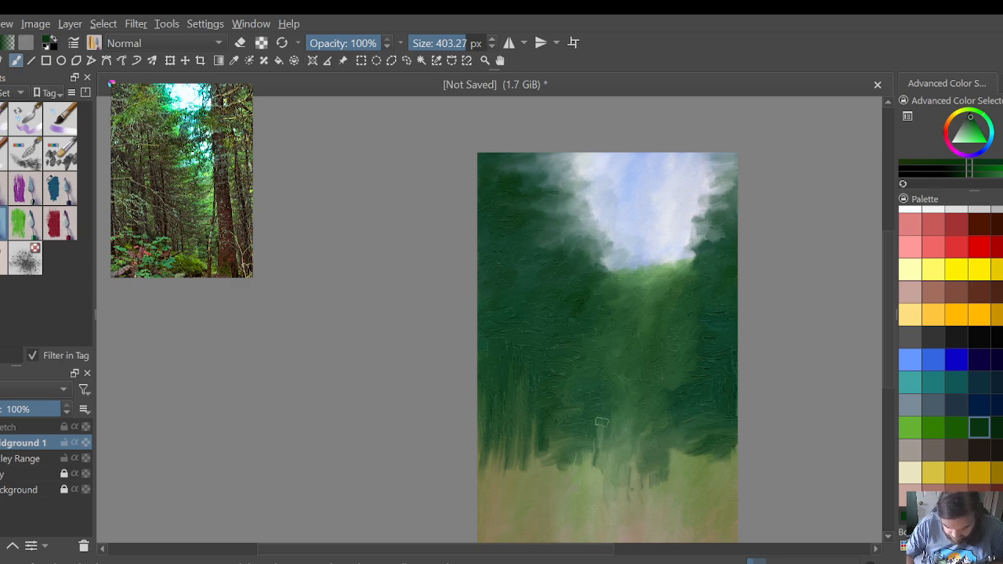
Step: Pull the dark green foliage down in vertical strokes from beside the central gap toward the left edge, lengthening its fringe
mouse_move(595, 454)
left_mouse_down()
mouse_move(594, 487)
mouse_move(580, 487)
left_mouse_up()
left_click_drag(583, 436, 580, 486)
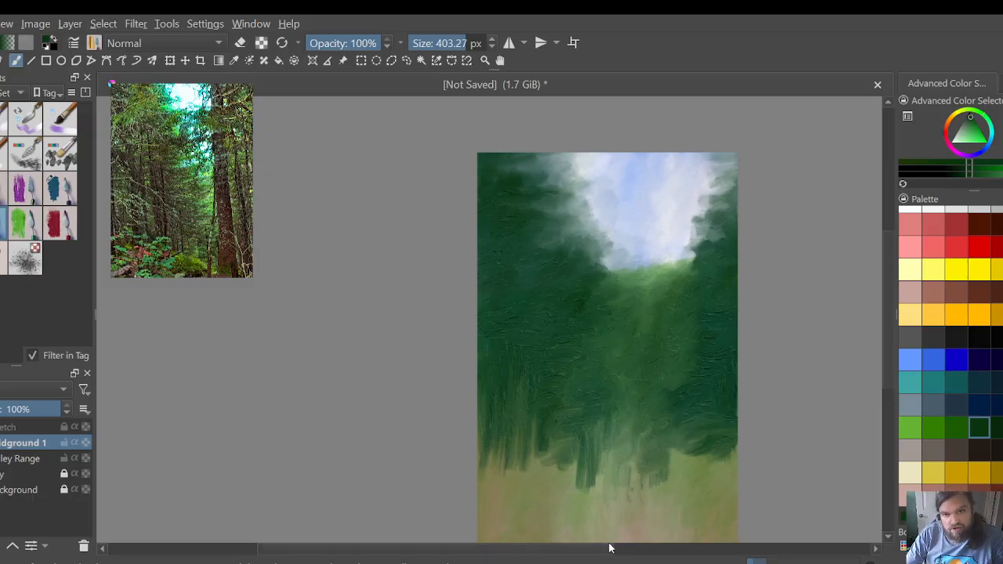
left_click_drag(882, 360, 888, 383)
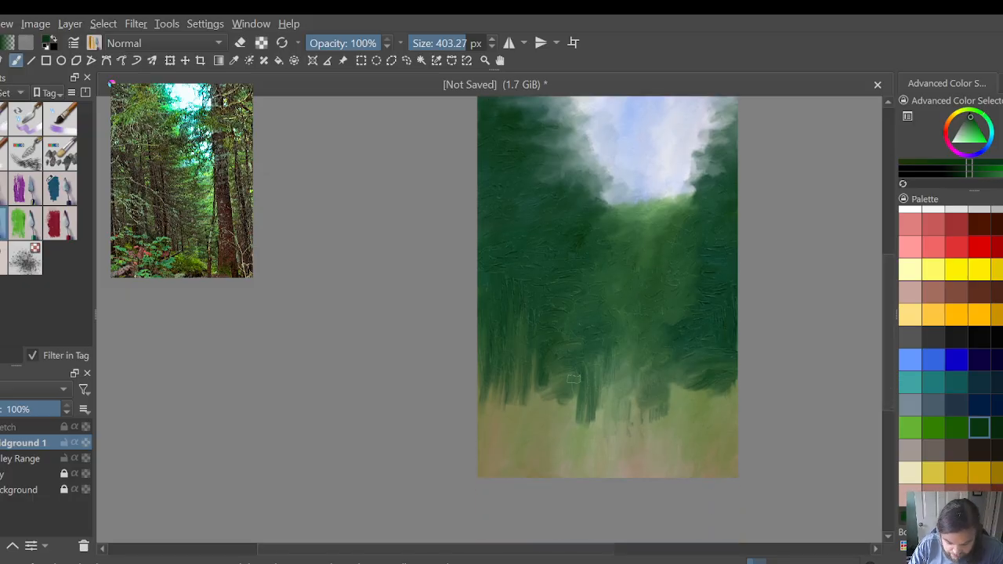
mouse_move(573, 368)
left_mouse_down()
mouse_move(566, 410)
mouse_move(547, 403)
mouse_move(544, 418)
mouse_move(537, 405)
left_mouse_up()
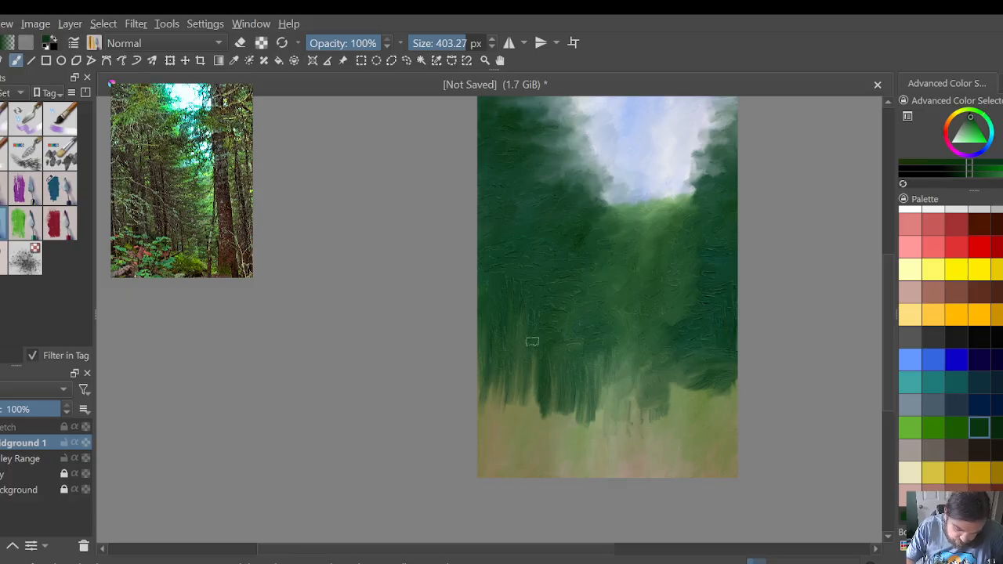
left_click_drag(533, 368, 534, 419)
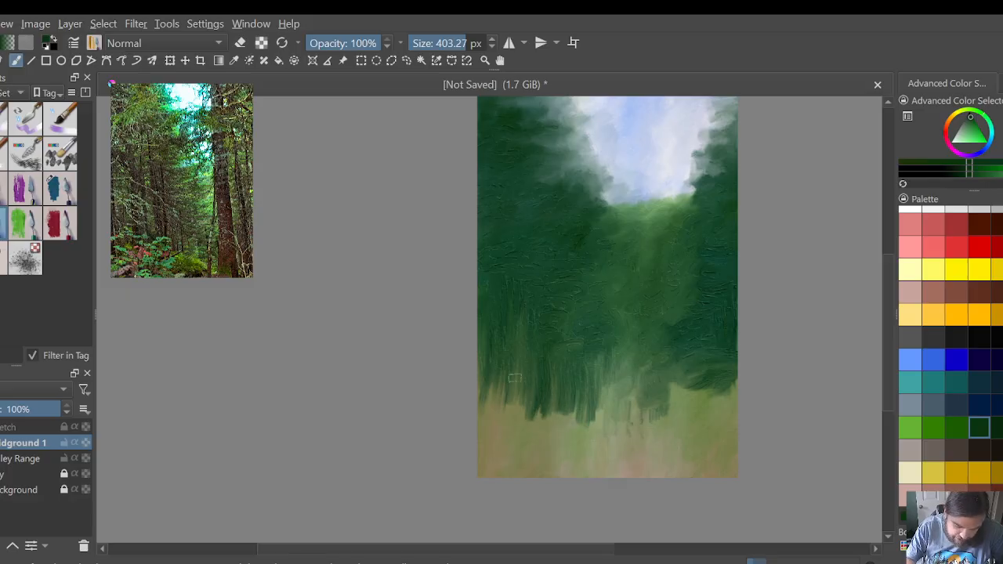
mouse_move(515, 367)
left_mouse_down()
mouse_move(523, 421)
mouse_move(503, 427)
left_mouse_up()
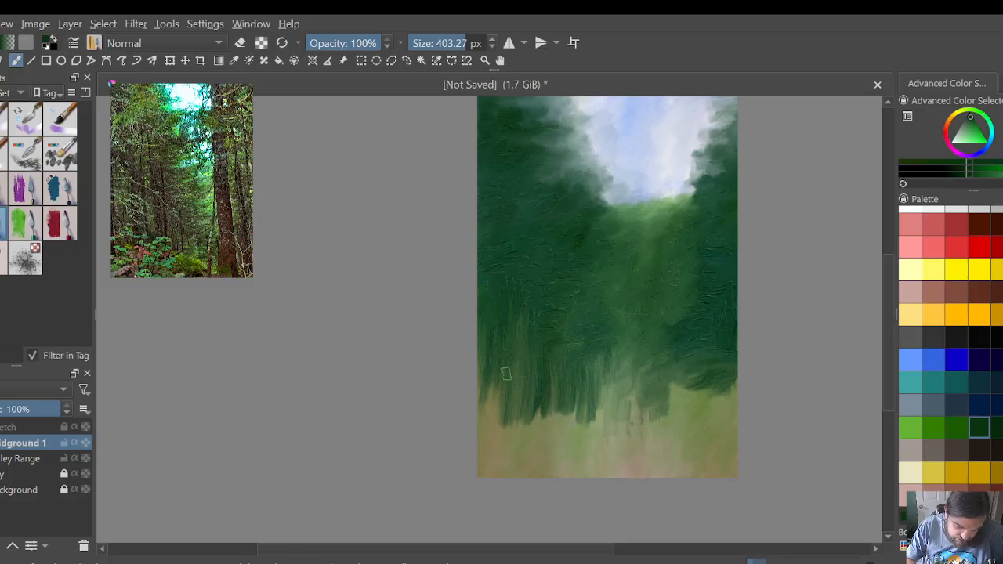
Step: Draw long dark green strokes down over the ground at the far left, and blend the fringe just right of the central gap
left_click_drag(484, 373, 487, 431)
left_click_drag(497, 388, 502, 444)
left_click_drag(532, 408, 535, 455)
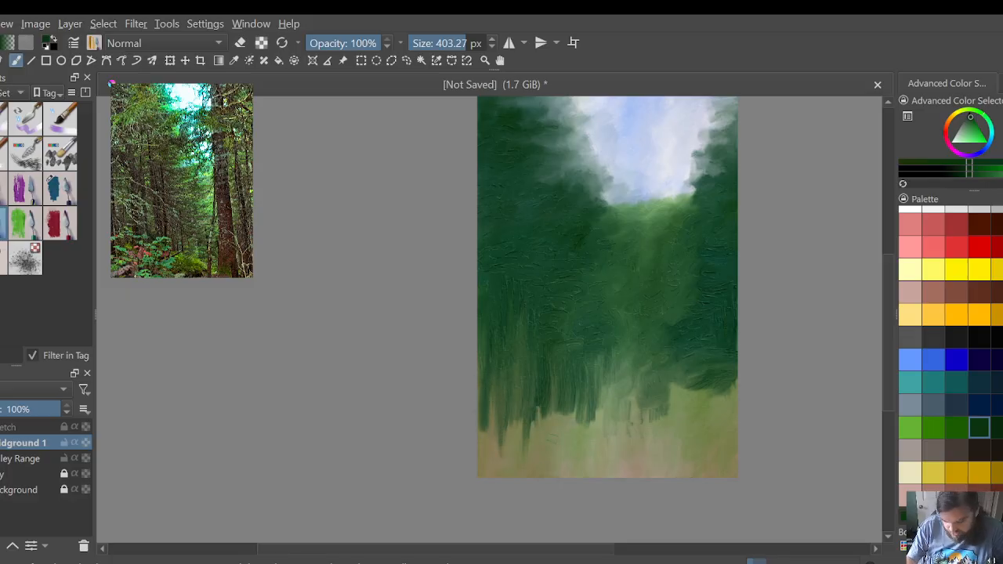
mouse_move(664, 380)
left_mouse_down()
mouse_move(671, 396)
mouse_move(685, 394)
mouse_move(679, 370)
mouse_move(706, 365)
mouse_move(697, 373)
left_mouse_up()
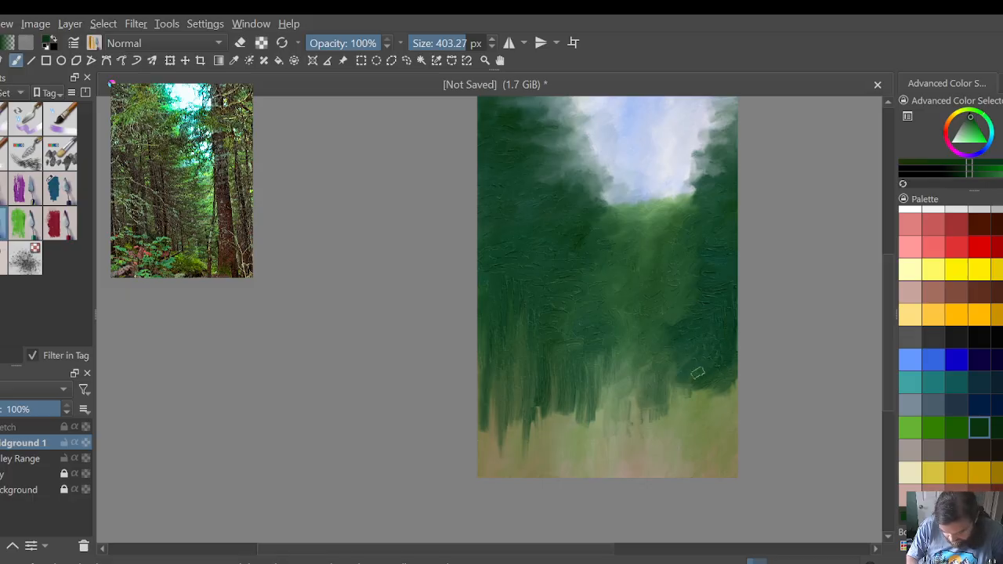
Step: Stipple dark green leafy texture with a textured brush over the lower-left slope and across the lower-right ground
left_click(33, 200)
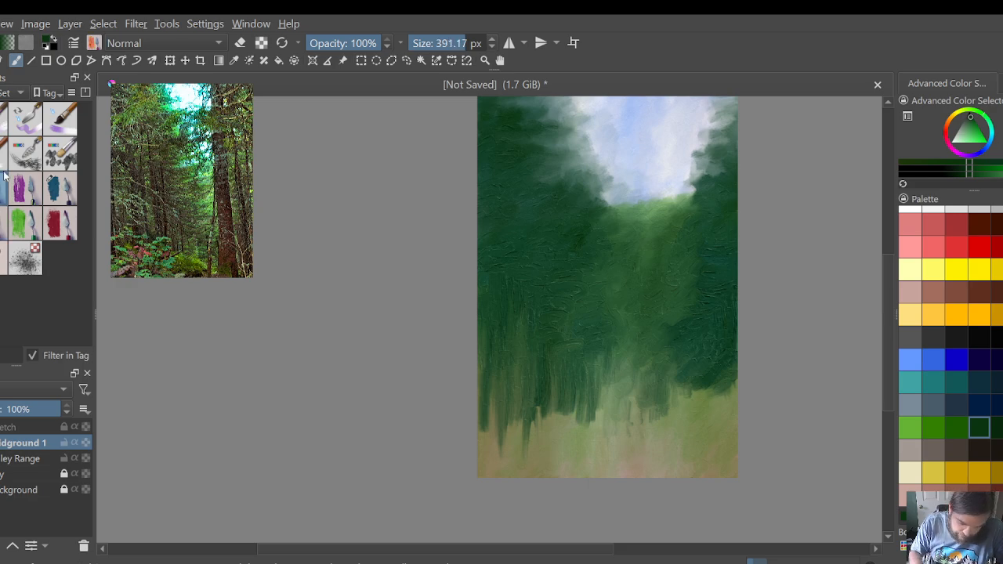
mouse_move(709, 384)
left_mouse_down()
mouse_move(720, 389)
mouse_move(714, 401)
mouse_move(739, 406)
mouse_move(682, 412)
mouse_move(713, 377)
left_mouse_up()
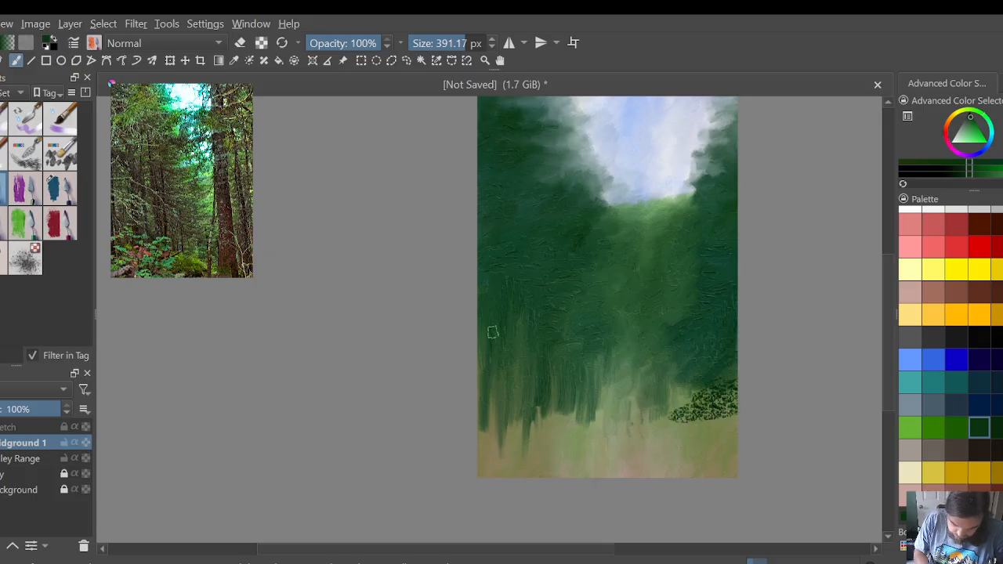
mouse_move(494, 332)
left_mouse_down()
mouse_move(497, 313)
mouse_move(486, 317)
mouse_move(541, 320)
mouse_move(564, 340)
mouse_move(520, 343)
mouse_move(560, 358)
mouse_move(561, 390)
mouse_move(652, 427)
mouse_move(734, 423)
left_mouse_up()
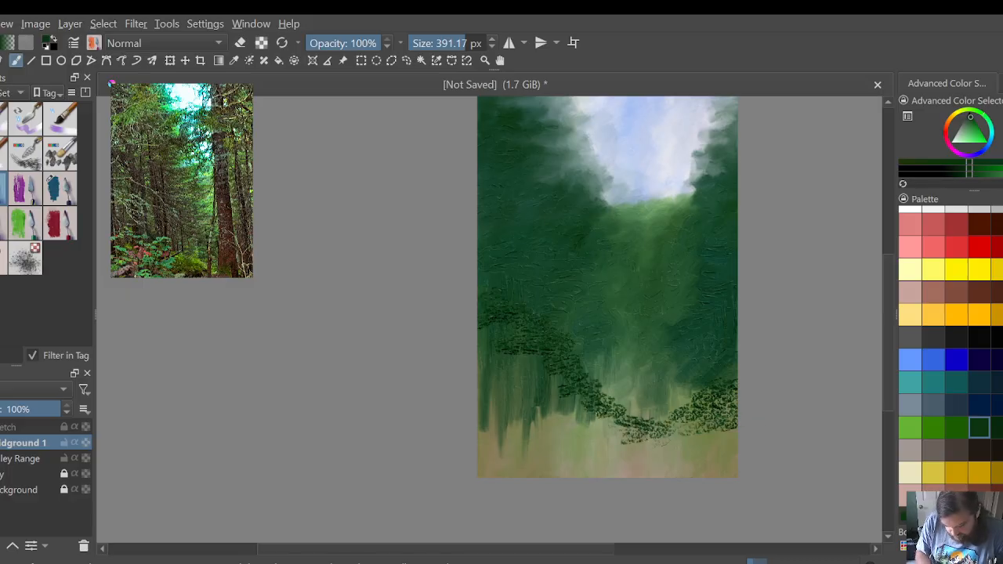
left_click_drag(647, 437, 756, 443)
left_click_drag(643, 455, 634, 456)
mouse_move(525, 394)
left_mouse_down()
mouse_move(481, 348)
mouse_move(544, 388)
mouse_move(502, 384)
mouse_move(545, 410)
mouse_move(605, 425)
mouse_move(625, 451)
mouse_move(589, 466)
mouse_move(518, 441)
mouse_move(484, 362)
mouse_move(515, 412)
mouse_move(534, 407)
mouse_move(589, 456)
mouse_move(490, 439)
mouse_move(493, 467)
left_mouse_up()
mouse_move(654, 453)
left_mouse_down()
mouse_move(709, 454)
mouse_move(732, 474)
left_mouse_up()
Step: Return to the blending brush, streak the light central gap down between the stippled banks, and smooth their upper edges into the foliage
left_click(5, 222)
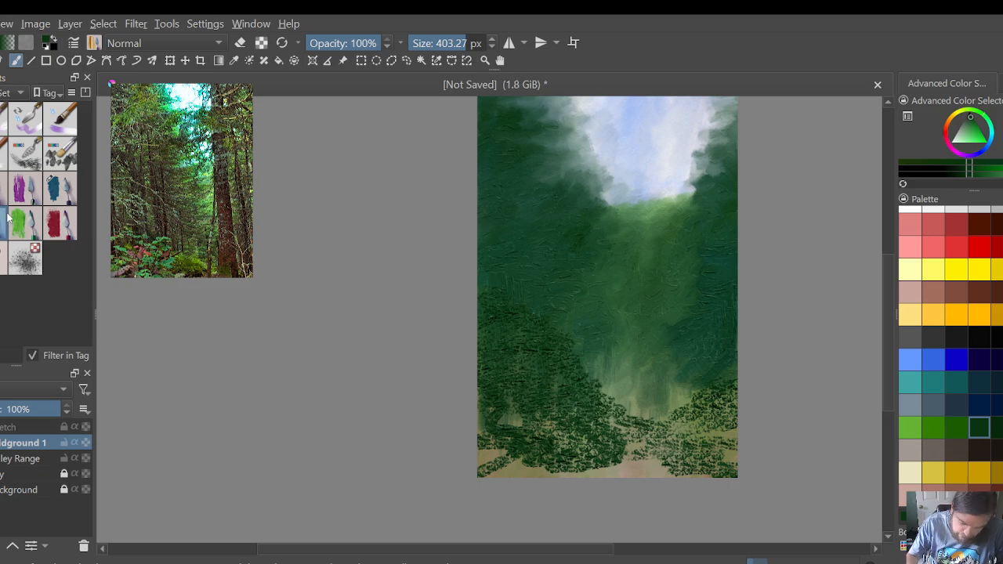
mouse_move(636, 415)
left_mouse_down()
mouse_move(634, 443)
mouse_move(632, 404)
mouse_move(623, 453)
mouse_move(620, 407)
mouse_move(603, 427)
mouse_move(584, 358)
left_mouse_up()
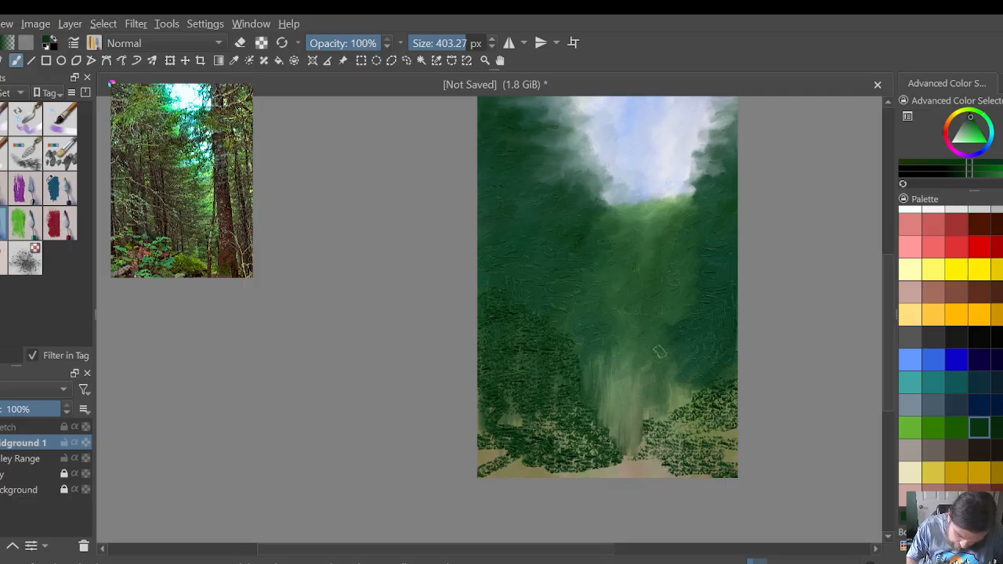
left_click_drag(656, 393, 654, 435)
left_click_drag(647, 409, 645, 440)
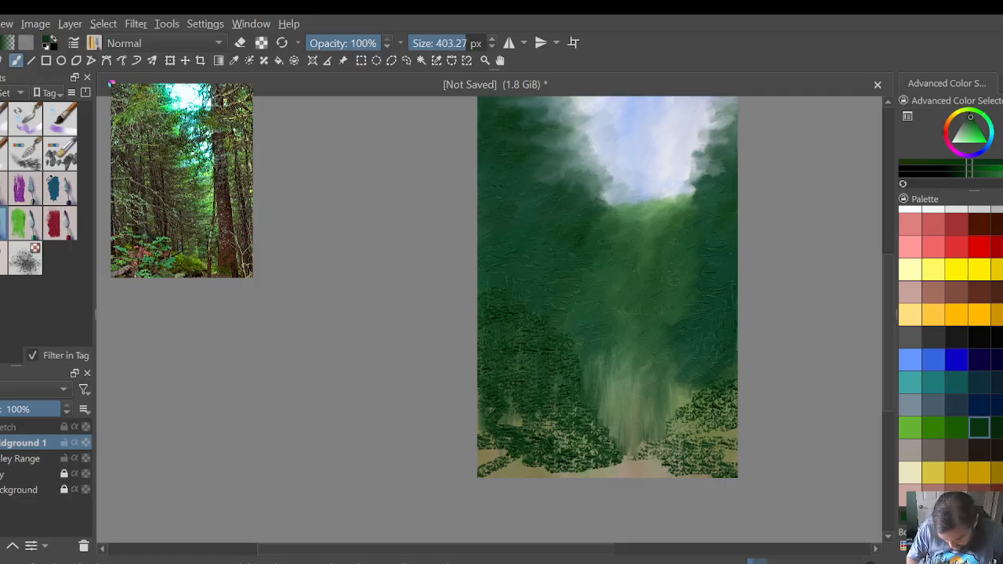
mouse_move(684, 380)
left_mouse_down()
mouse_move(693, 411)
mouse_move(727, 380)
mouse_move(730, 391)
mouse_move(707, 388)
mouse_move(678, 400)
mouse_move(685, 375)
left_mouse_up()
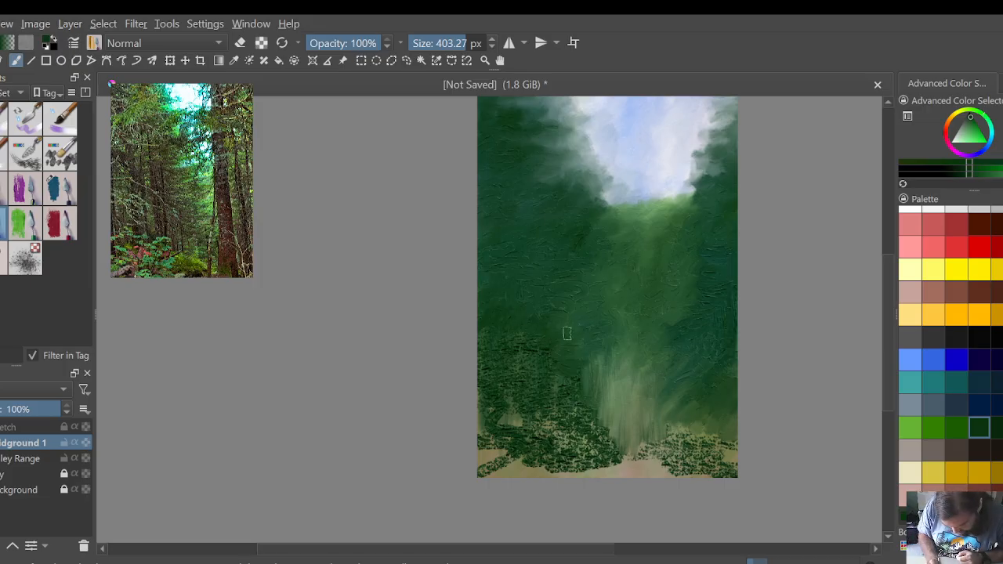
mouse_move(582, 356)
left_mouse_down()
mouse_move(561, 382)
mouse_move(585, 423)
left_mouse_up()
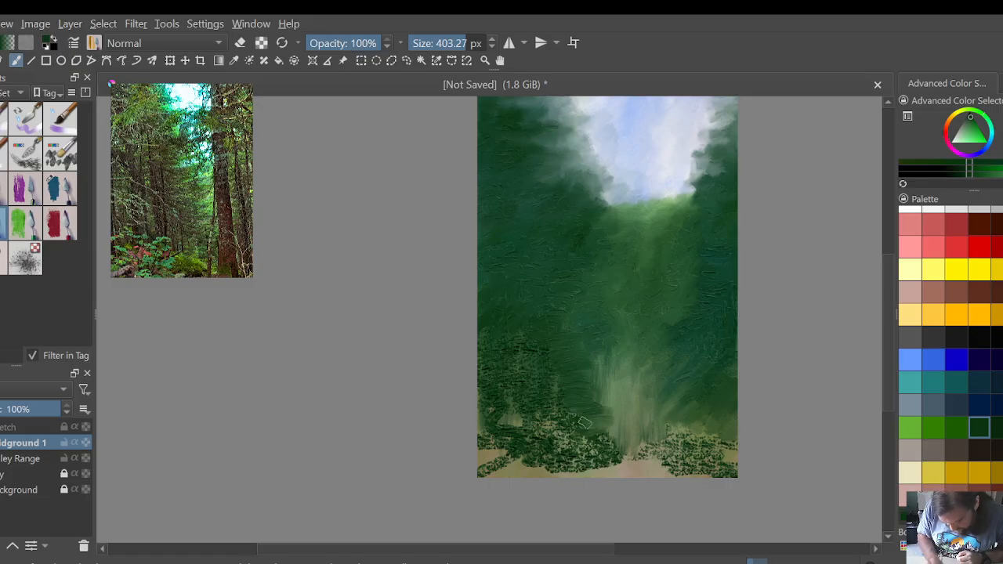
Step: Extend the pale central path to the canvas's bottom edge with vertical strokes, then widen and soften its sides
mouse_move(633, 377)
left_mouse_down()
mouse_move(636, 401)
mouse_move(649, 398)
mouse_move(641, 459)
mouse_move(657, 467)
mouse_move(623, 461)
mouse_move(622, 442)
mouse_move(612, 470)
mouse_move(615, 431)
left_mouse_up()
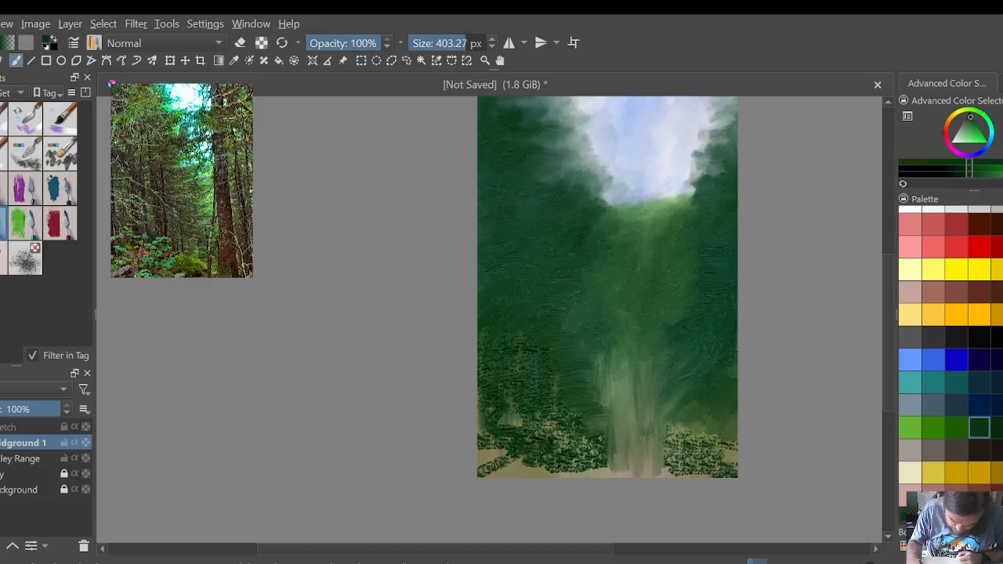
mouse_move(603, 387)
left_mouse_down()
mouse_move(608, 353)
mouse_move(636, 363)
left_mouse_up()
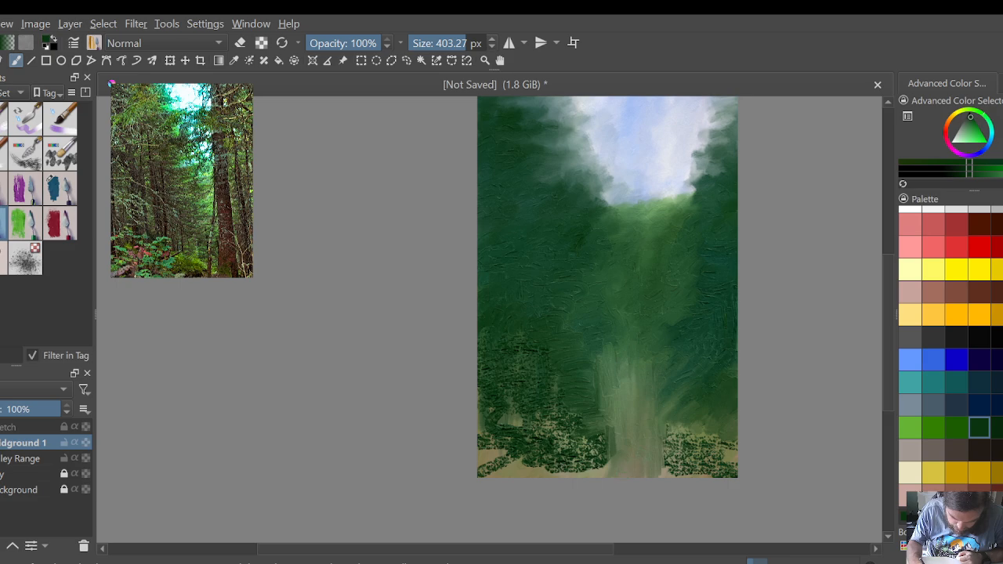
left_click_drag(665, 472, 669, 429)
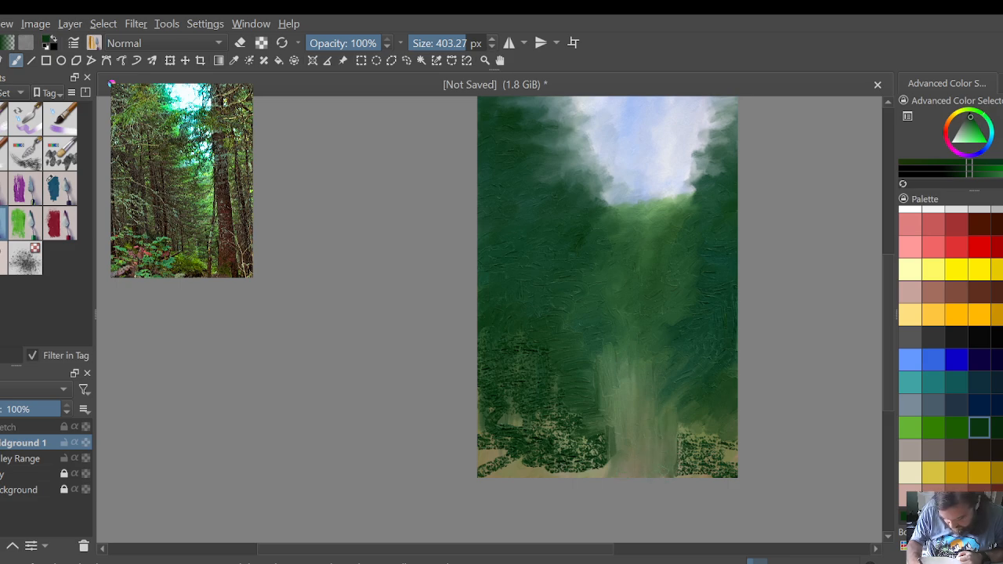
left_click_drag(610, 447, 596, 473)
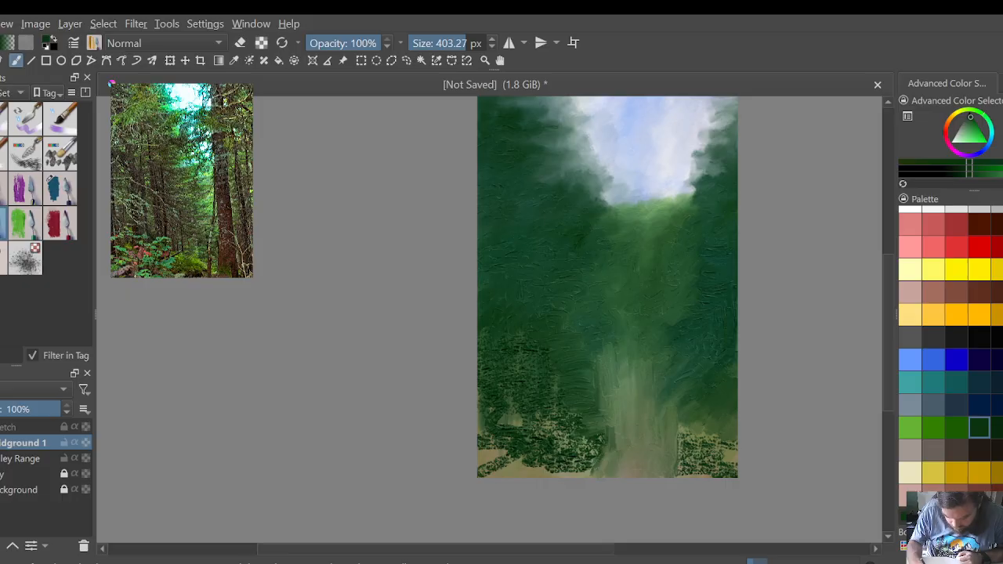
mouse_move(611, 441)
left_mouse_down()
mouse_move(608, 431)
mouse_move(602, 447)
mouse_move(590, 438)
mouse_move(608, 445)
left_mouse_up()
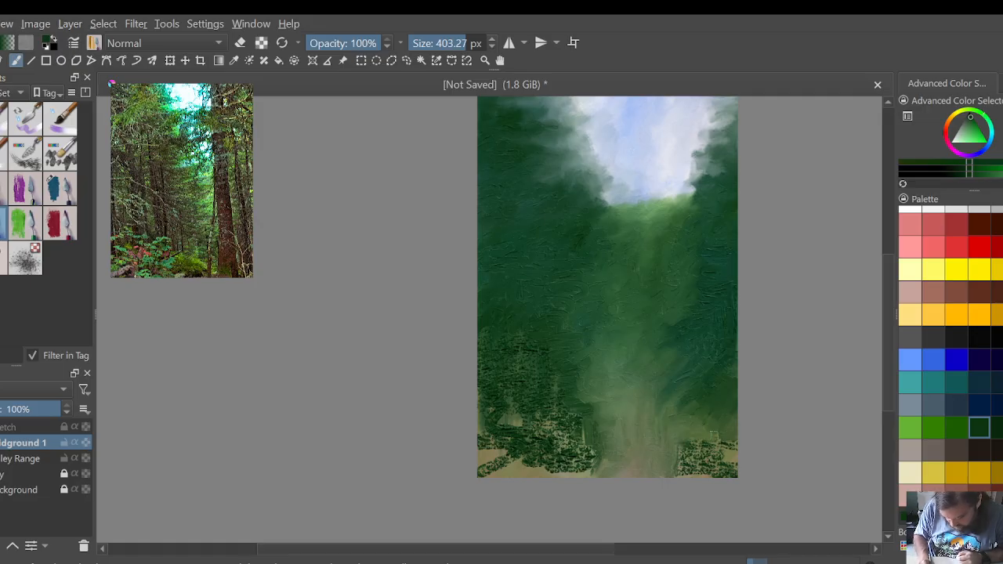
Step: Smear the lower-right stipple into smooth dark green up to the path, and blend the top of the lower-left stipple
mouse_move(714, 435)
left_mouse_down()
mouse_move(690, 468)
mouse_move(680, 450)
mouse_move(709, 470)
mouse_move(728, 466)
mouse_move(713, 438)
mouse_move(731, 445)
mouse_move(729, 467)
mouse_move(765, 473)
left_mouse_up()
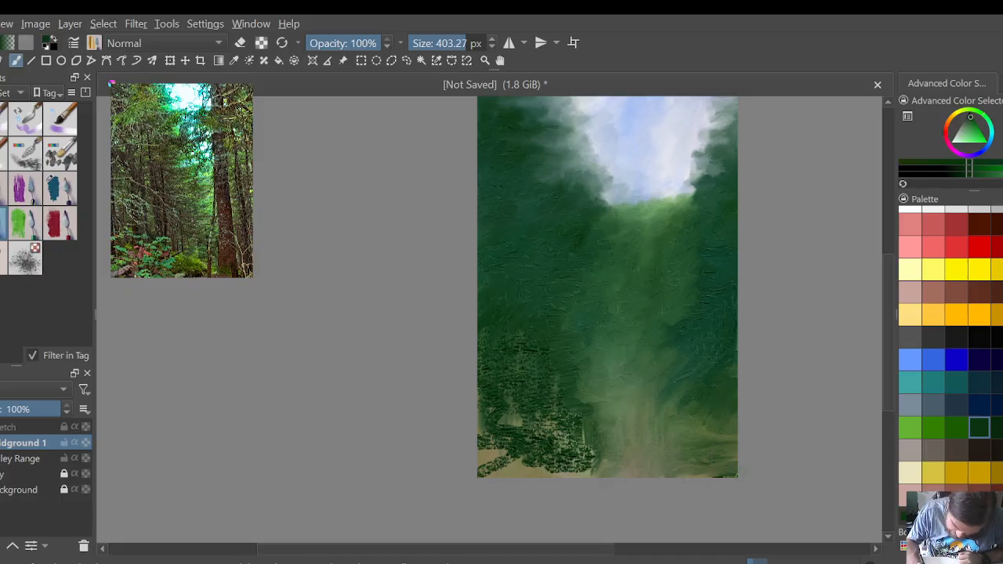
left_click_drag(741, 470, 727, 476)
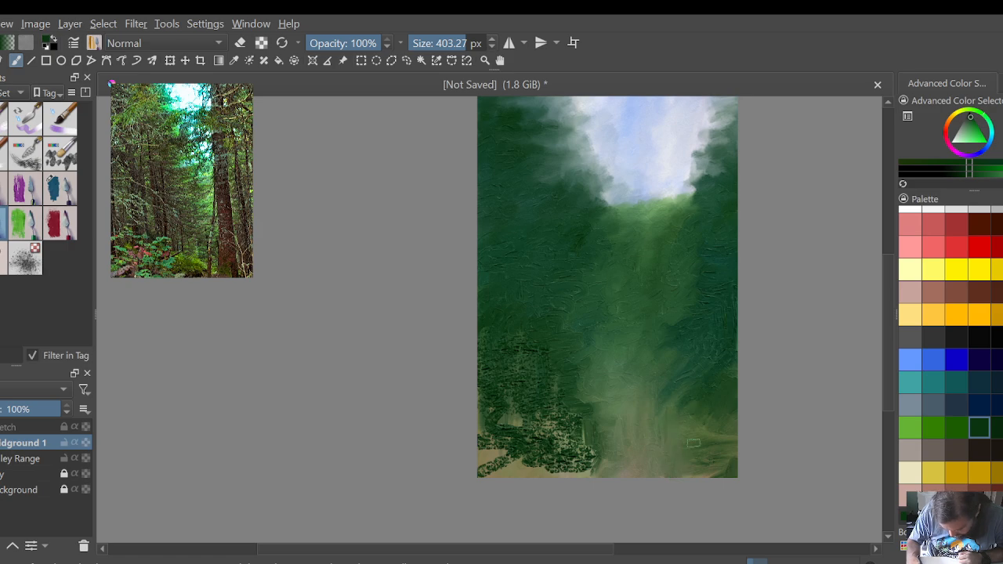
mouse_move(694, 443)
left_mouse_down()
mouse_move(723, 462)
mouse_move(726, 401)
mouse_move(722, 465)
mouse_move(704, 406)
mouse_move(681, 436)
left_mouse_up()
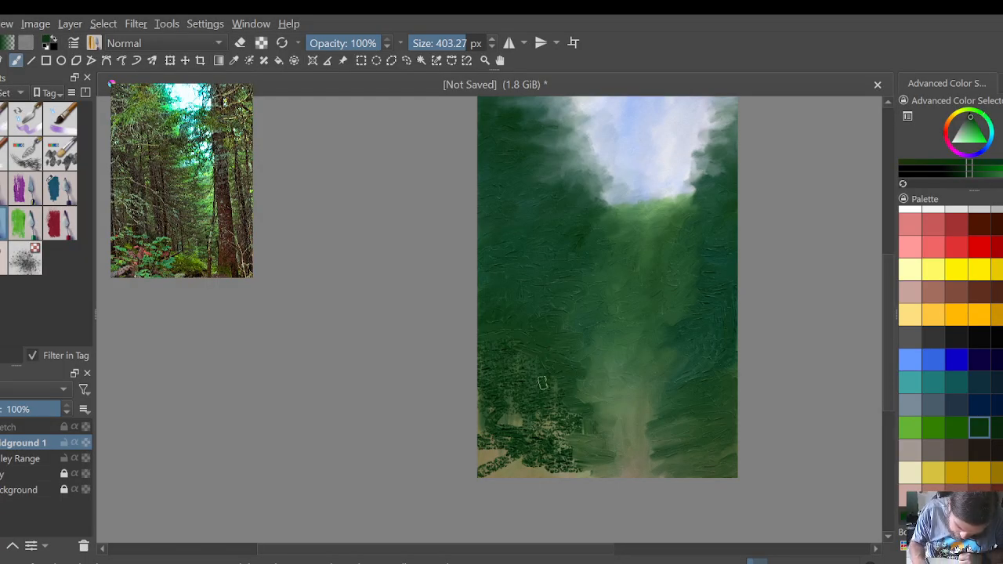
mouse_move(542, 383)
left_mouse_down()
mouse_move(544, 365)
mouse_move(507, 343)
left_mouse_up()
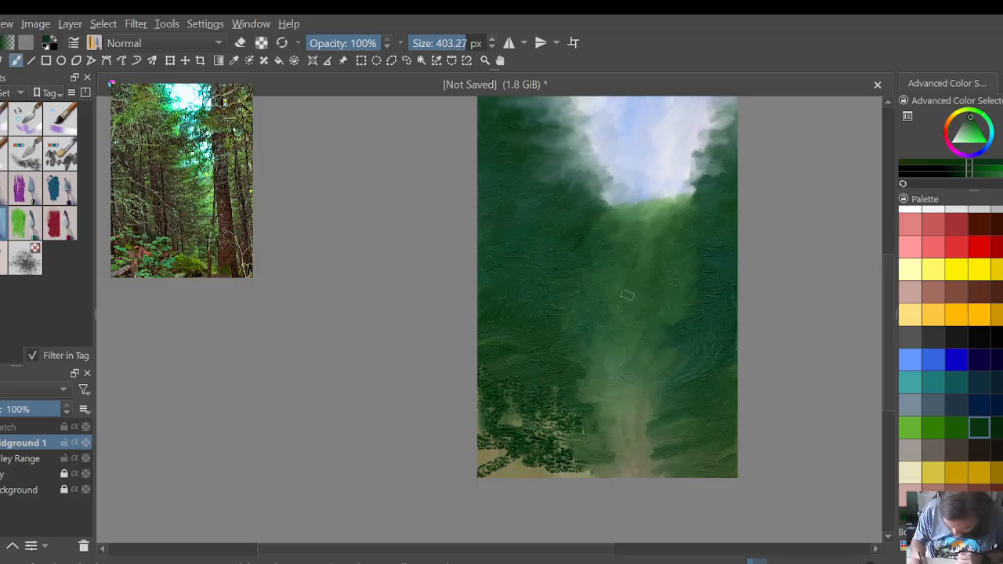
mouse_move(563, 377)
left_mouse_down()
mouse_move(602, 387)
mouse_move(569, 399)
mouse_move(611, 383)
mouse_move(592, 375)
left_mouse_up()
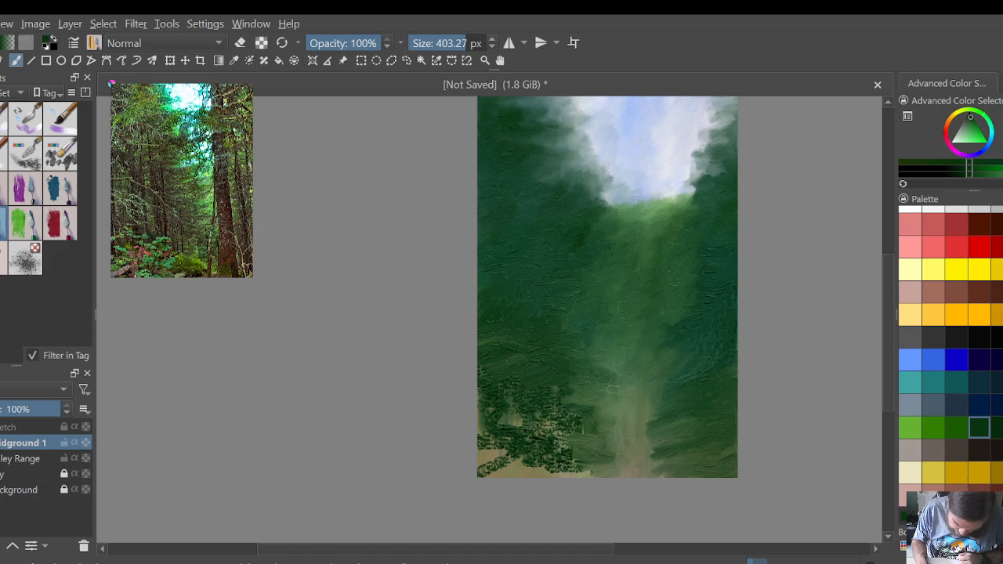
Step: Blend green vertical streaks down through the pale central path to the bottom edge, narrowing it between the dark banks
mouse_move(615, 379)
left_mouse_down()
mouse_move(606, 408)
mouse_move(634, 406)
left_mouse_up()
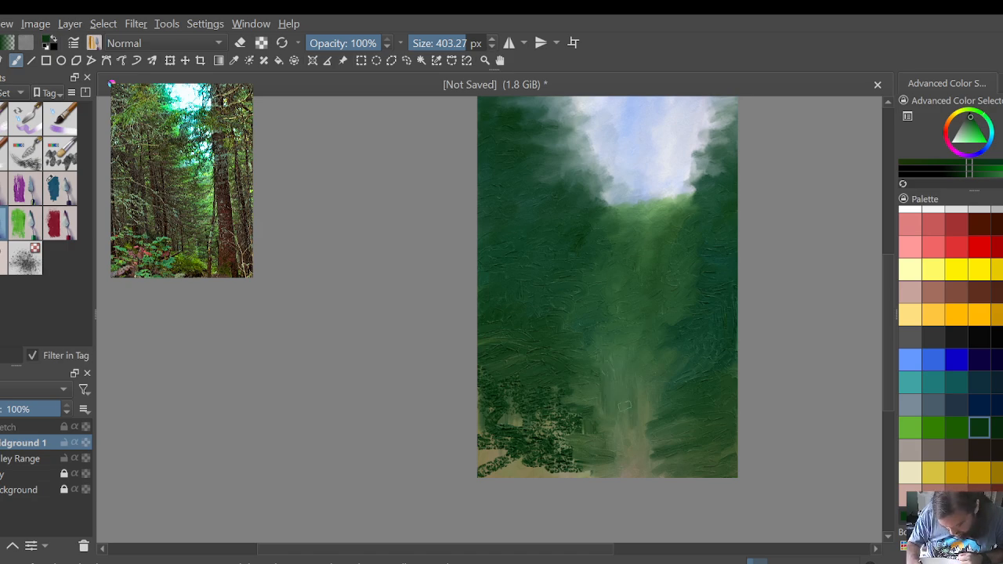
mouse_move(592, 375)
left_mouse_down()
mouse_move(593, 409)
mouse_move(661, 458)
mouse_move(661, 473)
left_mouse_up()
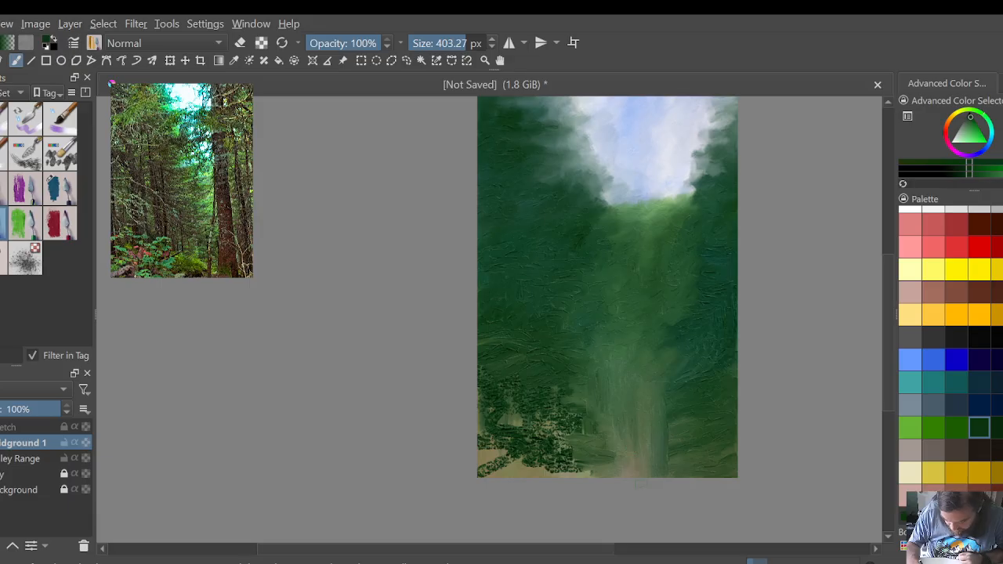
left_click_drag(633, 444, 633, 472)
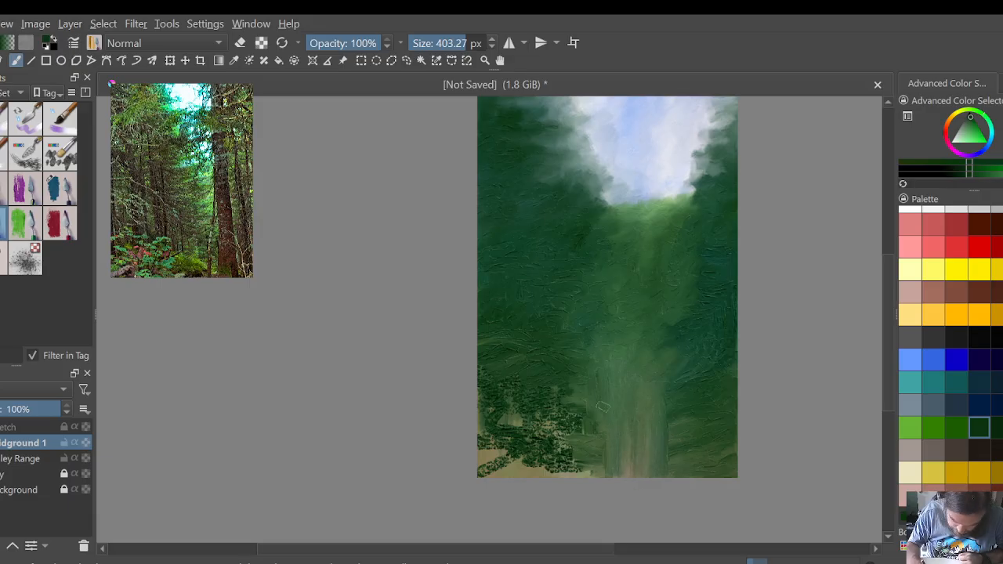
left_click_drag(632, 435, 632, 475)
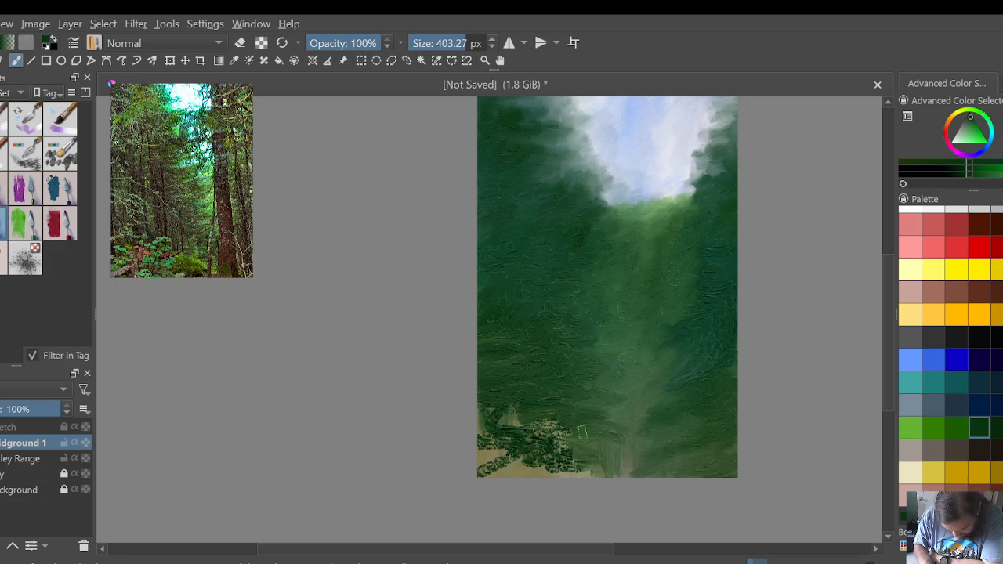
Step: Smear the lower-left stipple into smooth dark green down to the bottom edge, and fan the pale path's base into the left bank
mouse_move(552, 421)
left_mouse_down()
mouse_move(517, 423)
mouse_move(481, 397)
left_mouse_up()
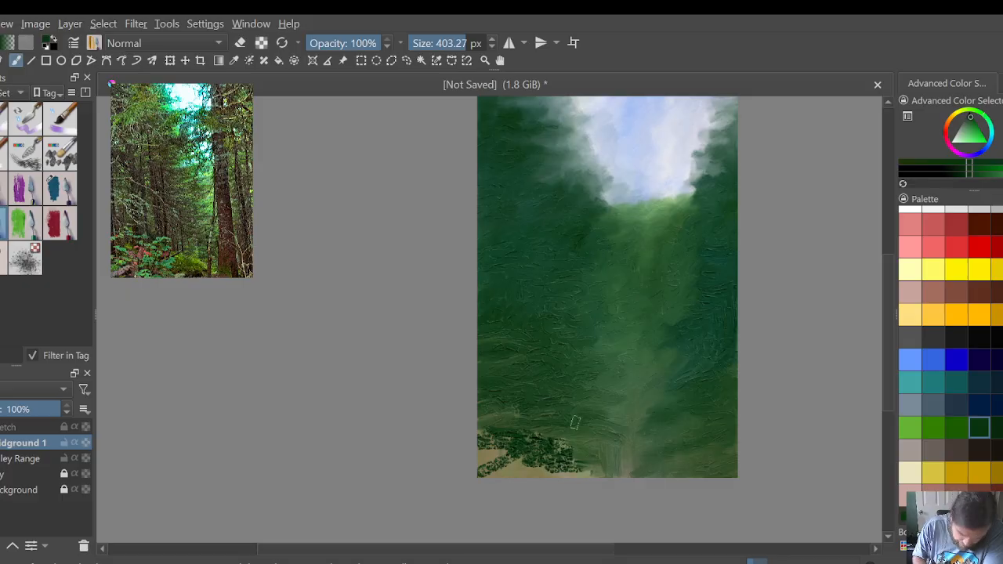
mouse_move(558, 435)
left_mouse_down()
mouse_move(548, 448)
mouse_move(589, 472)
mouse_move(558, 480)
mouse_move(639, 471)
left_mouse_up()
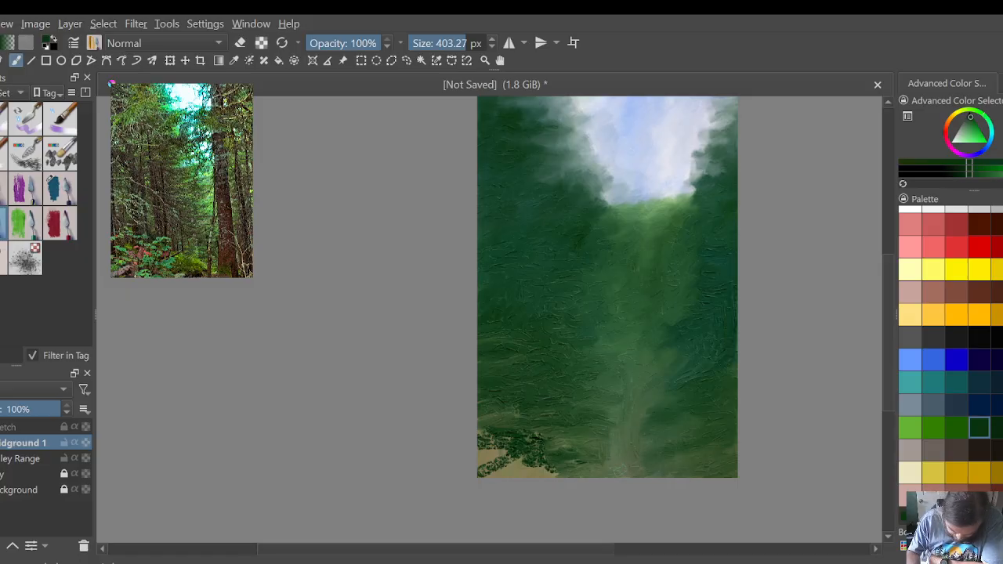
left_click_drag(620, 461, 625, 450)
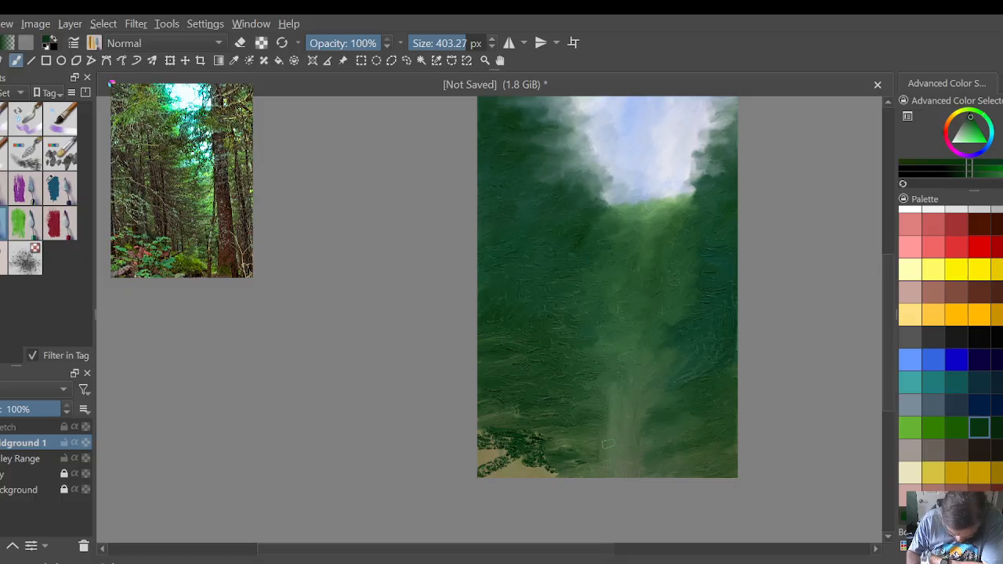
left_click_drag(593, 432, 609, 459)
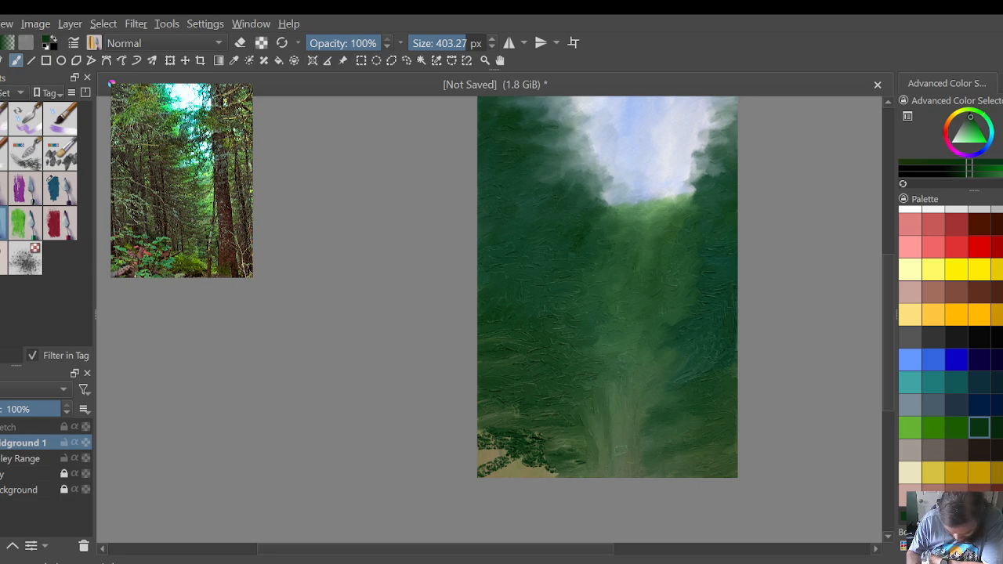
left_click_drag(612, 421, 606, 411)
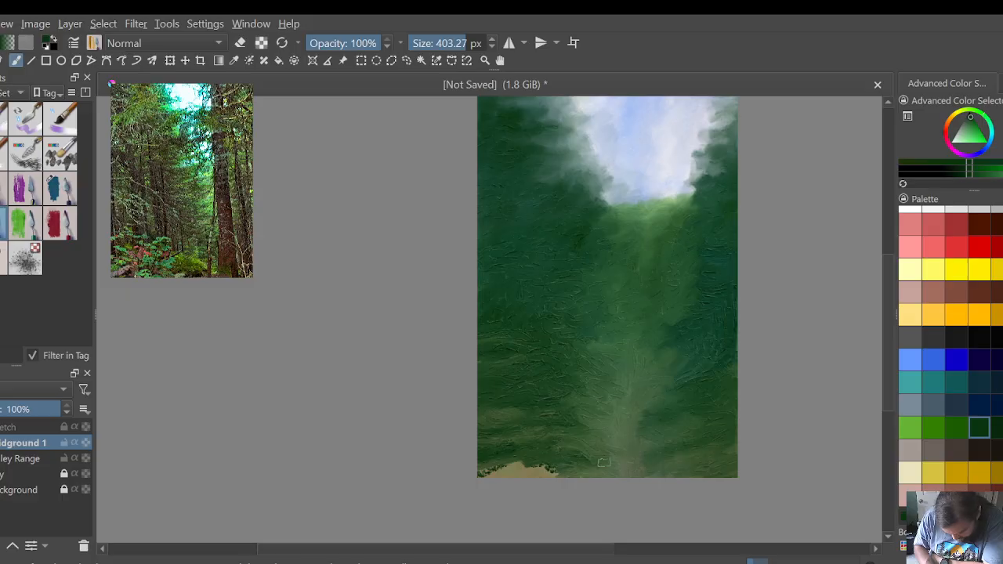
mouse_move(567, 467)
left_mouse_down()
mouse_move(508, 455)
mouse_move(528, 458)
mouse_move(483, 472)
mouse_move(526, 473)
left_mouse_up()
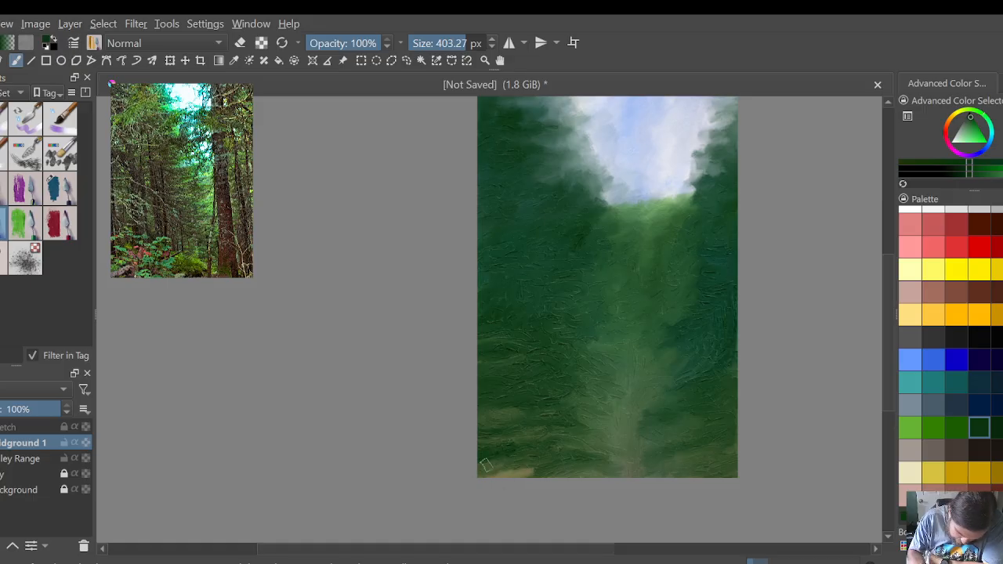
mouse_move(500, 469)
left_mouse_down()
mouse_move(517, 468)
mouse_move(479, 472)
mouse_move(481, 459)
mouse_move(573, 471)
mouse_move(569, 459)
mouse_move(508, 454)
left_mouse_up()
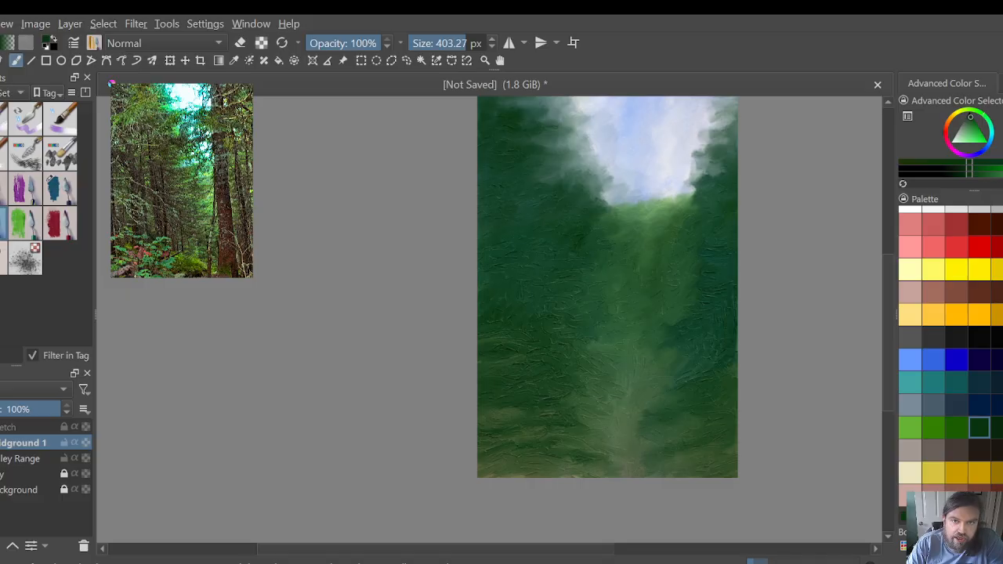
Step: Review the painting's build-up over the bare background by showing the sketch alone, then restoring the sky, valley range and midground layers in turn
left_click_drag(888, 364, 896, 353)
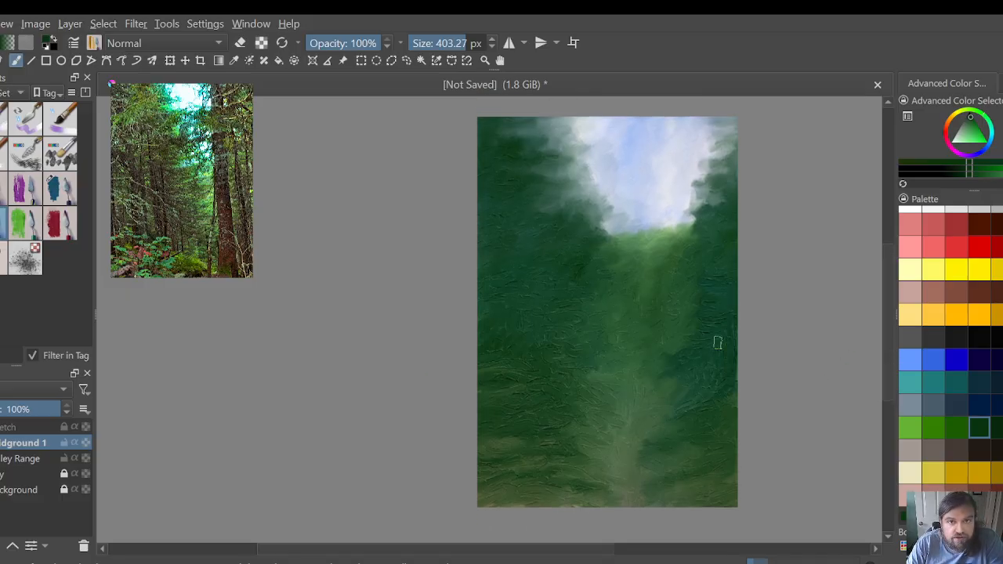
scroll(718, 342, "up", 1)
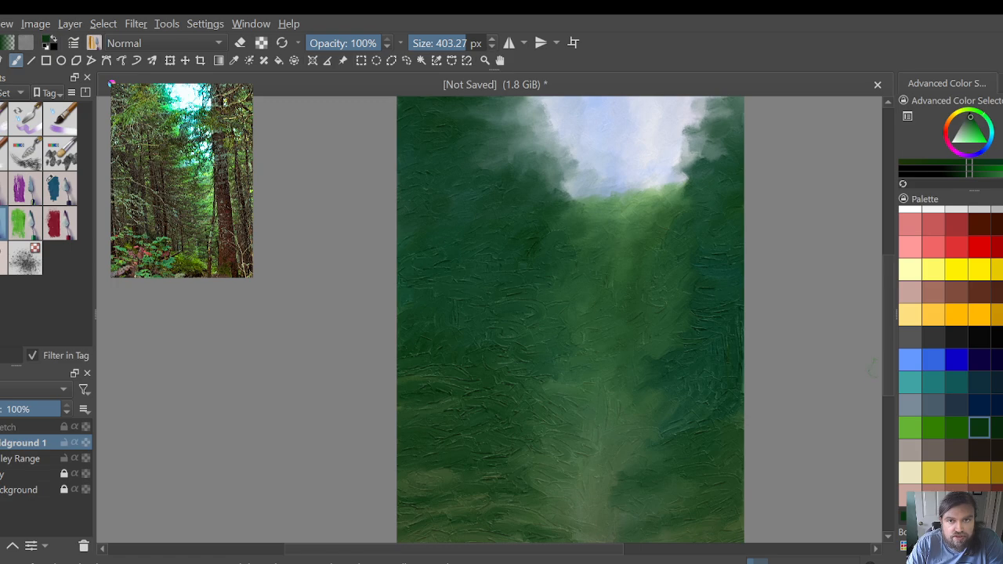
mouse_move(891, 365)
left_mouse_down()
mouse_move(884, 336)
mouse_move(886, 361)
left_mouse_up()
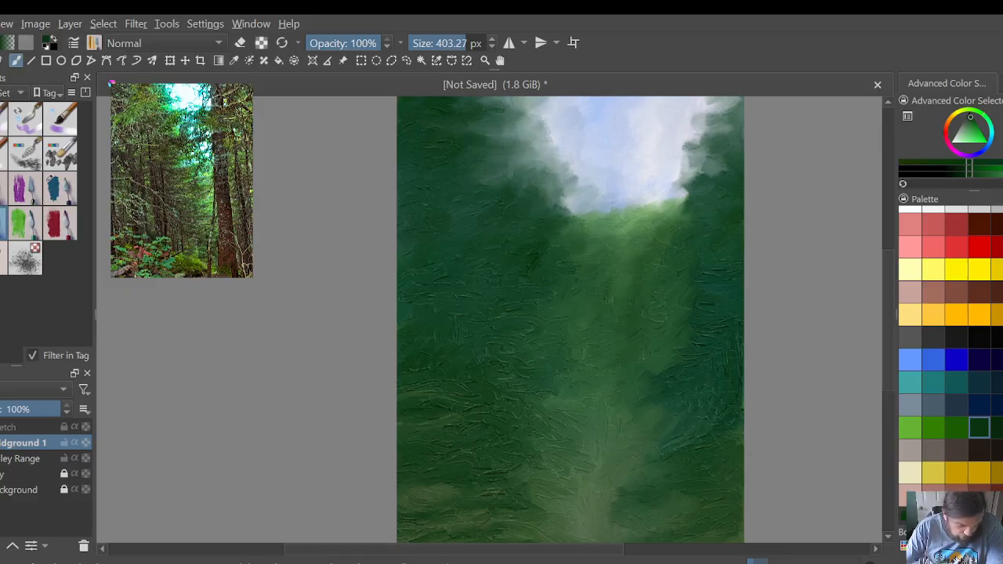
left_click_drag(623, 220, 599, 493)
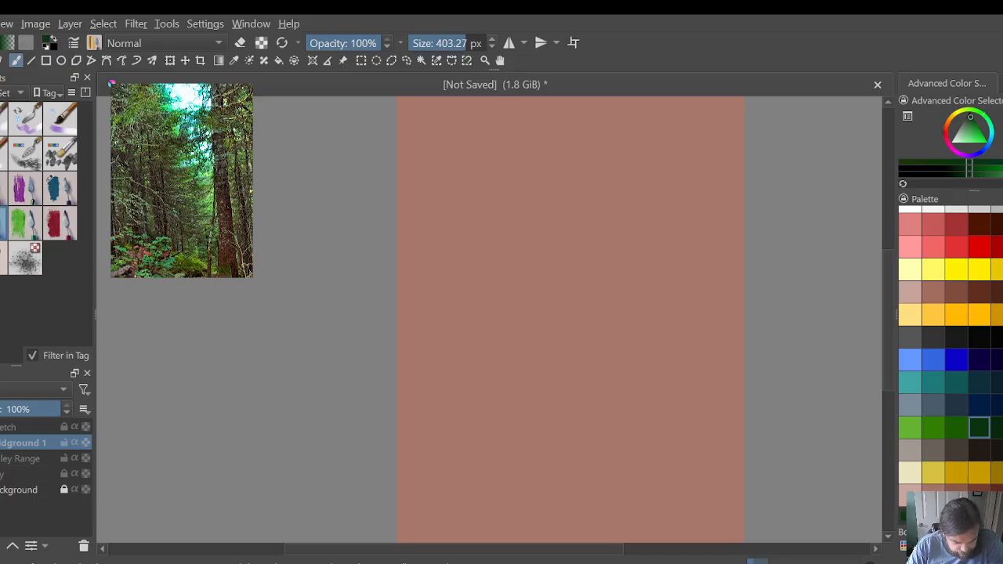
left_click(1, 427)
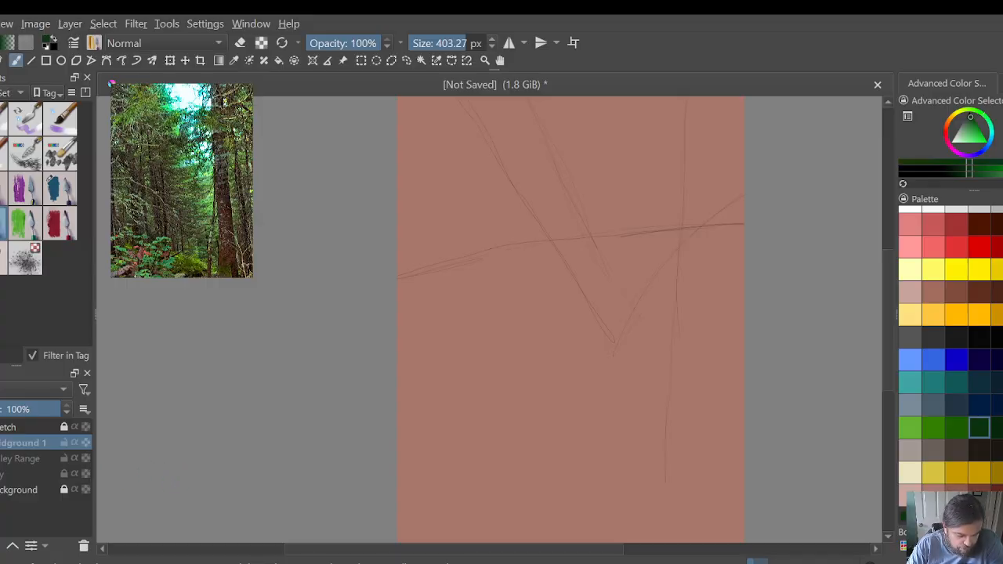
left_click(0, 427)
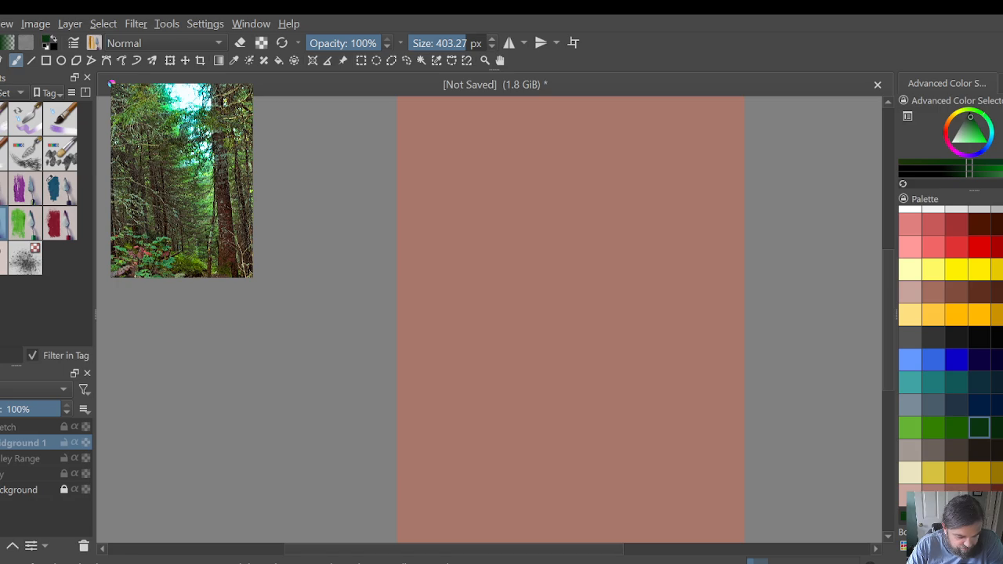
left_click(1, 475)
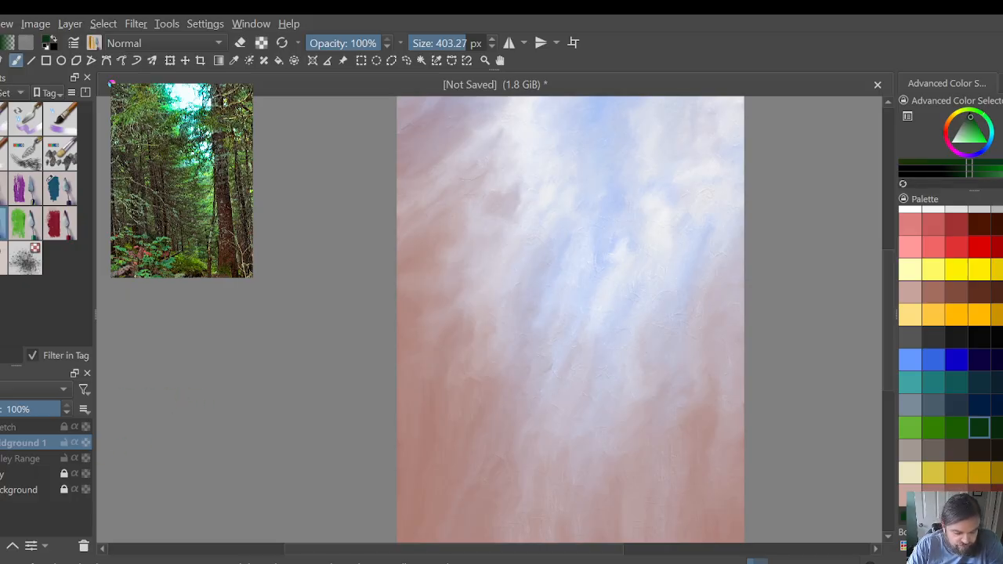
left_click(1, 459)
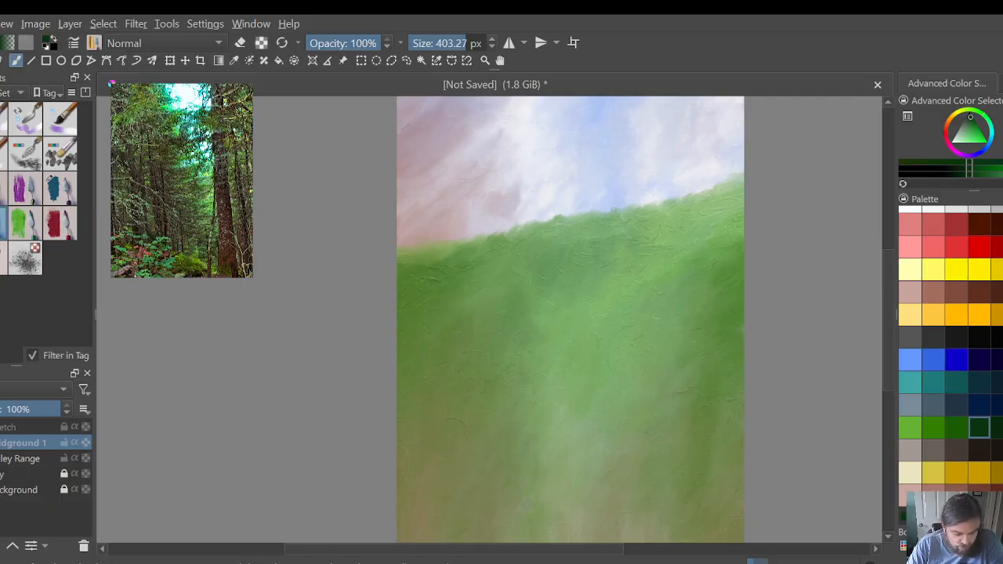
left_click(1, 442)
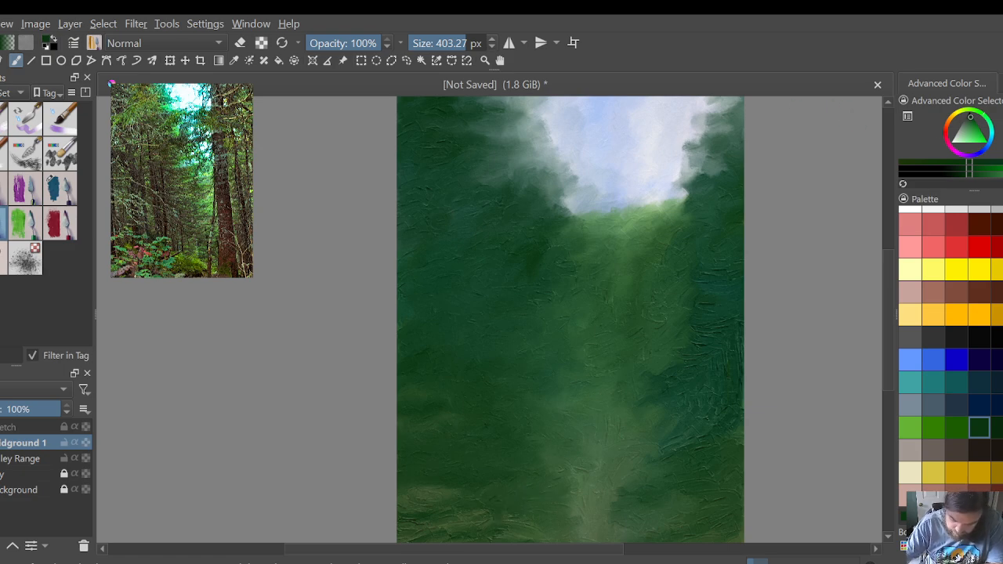
Step: Blend the textured dark green banks beside the central path into smoother foliage down to the canvas's lower edge
left_click_drag(885, 279, 884, 331)
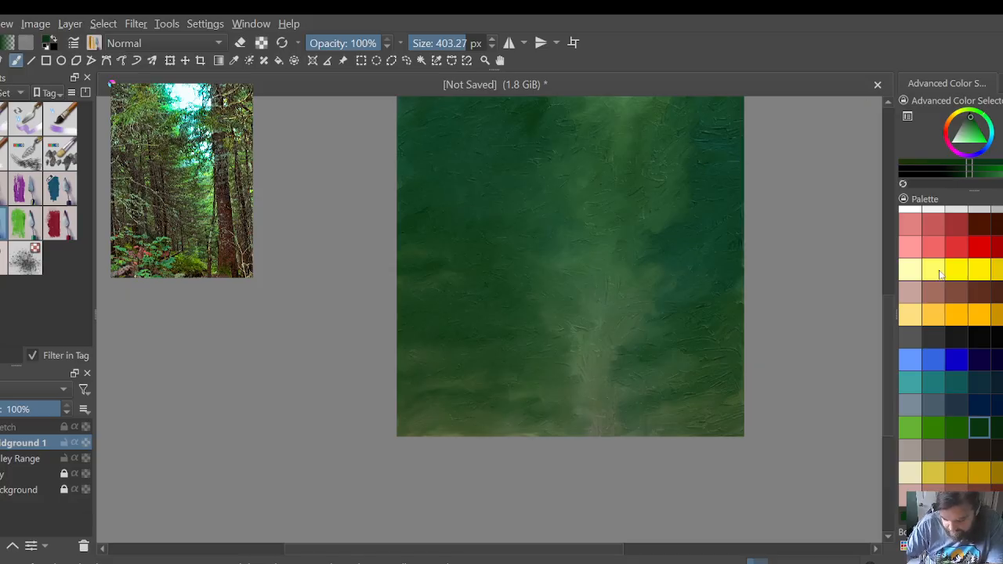
left_click_drag(884, 344, 887, 295)
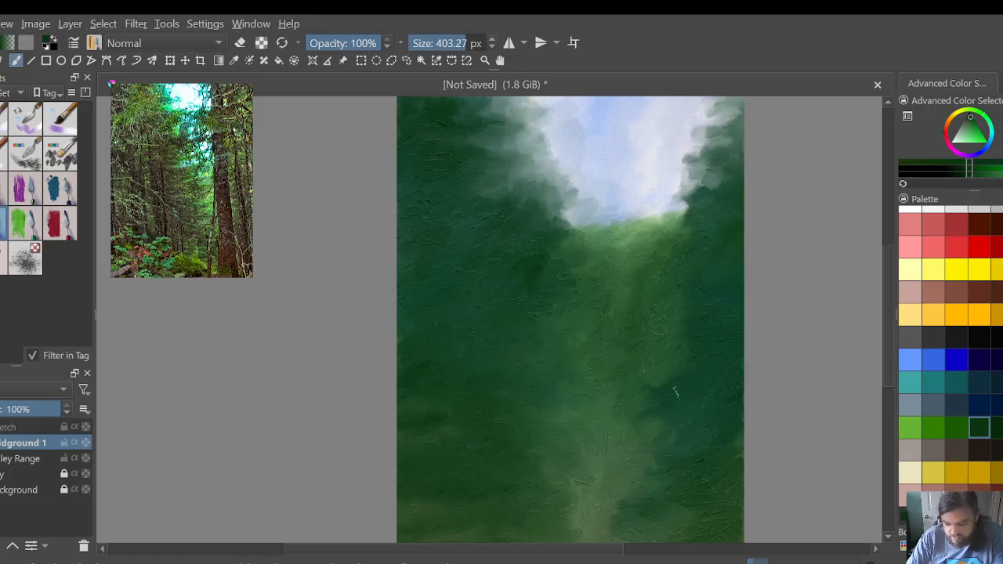
scroll(781, 339, "down", 1)
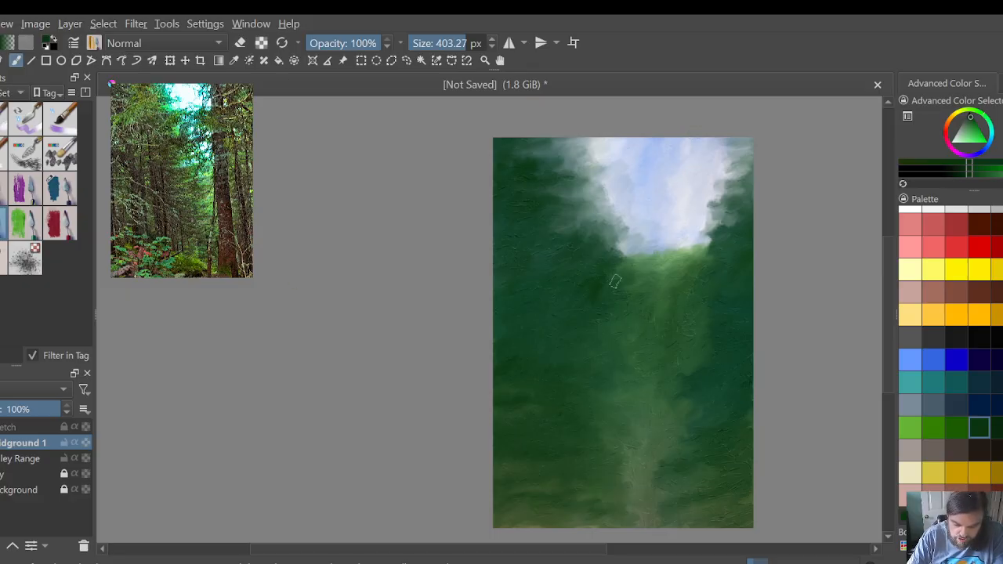
Step: Unlock the sky layer and set the blending brush size to 148.76 px for finer work around the sky opening
scroll(615, 281, "up", 2)
scroll(614, 280, "down", 1)
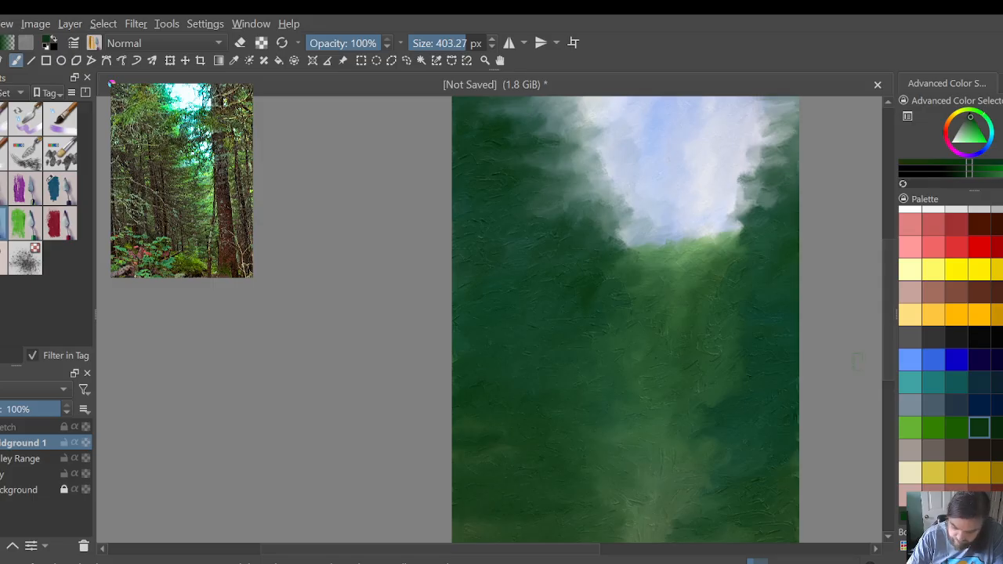
scroll(889, 357, "up", 2)
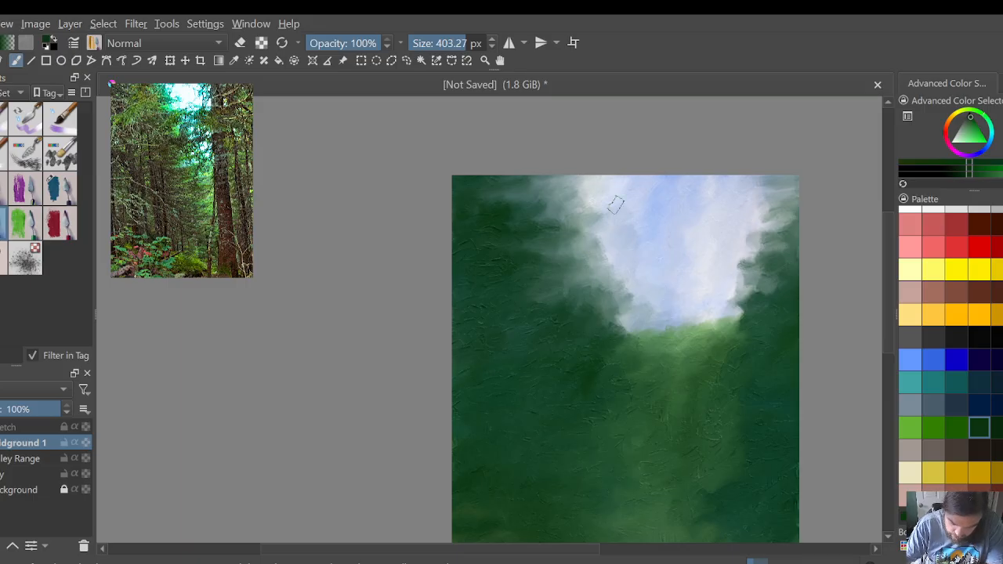
scroll(616, 205, "up", 2)
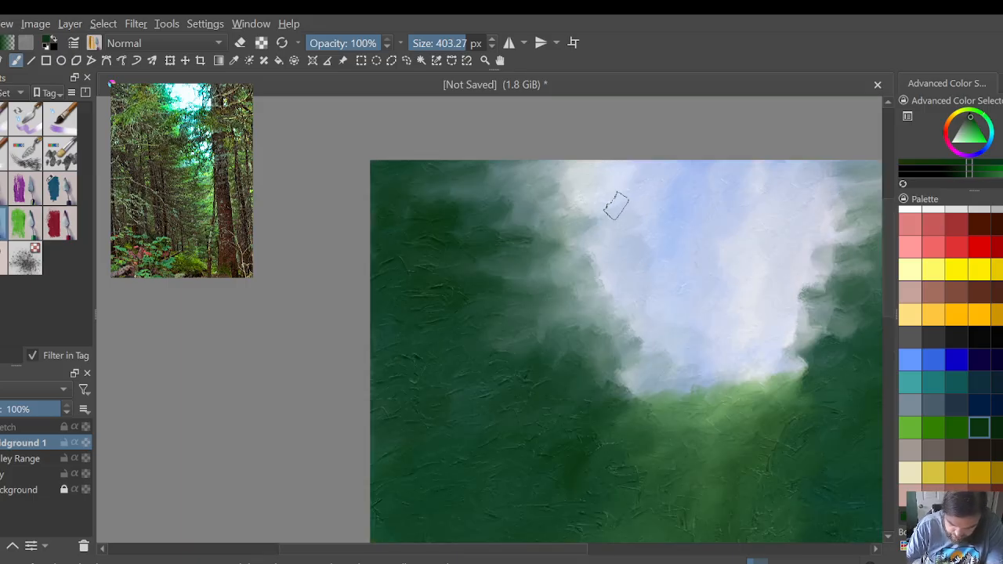
left_click(447, 40)
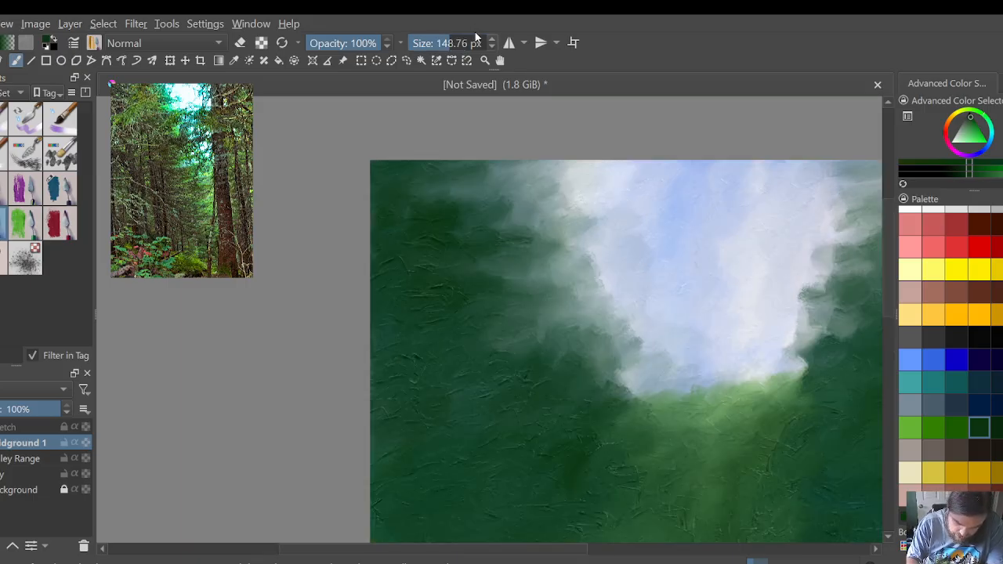